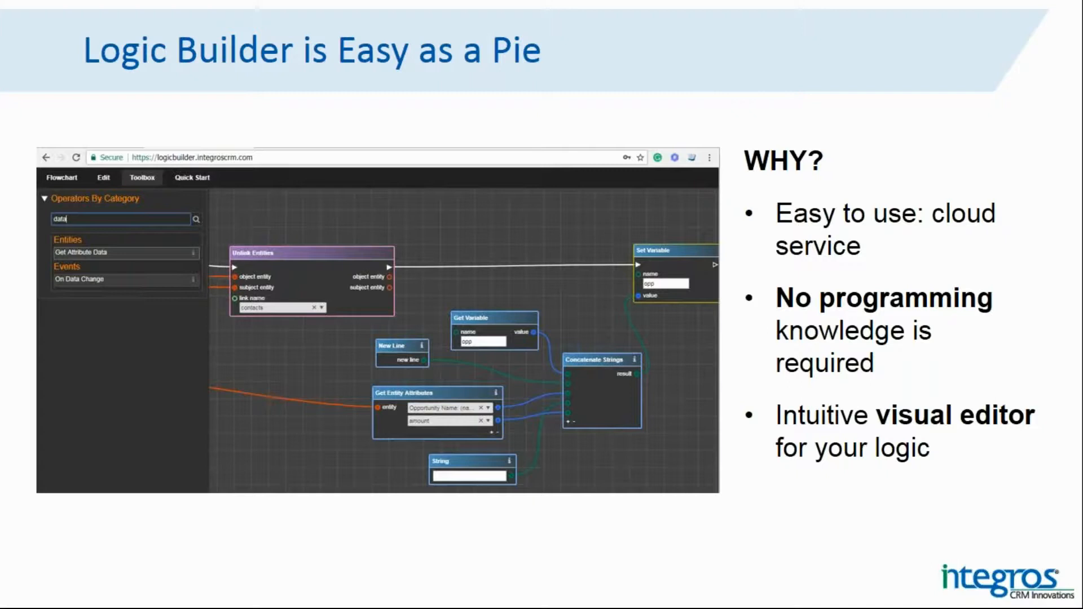
{"action": "key", "text": "Right"}
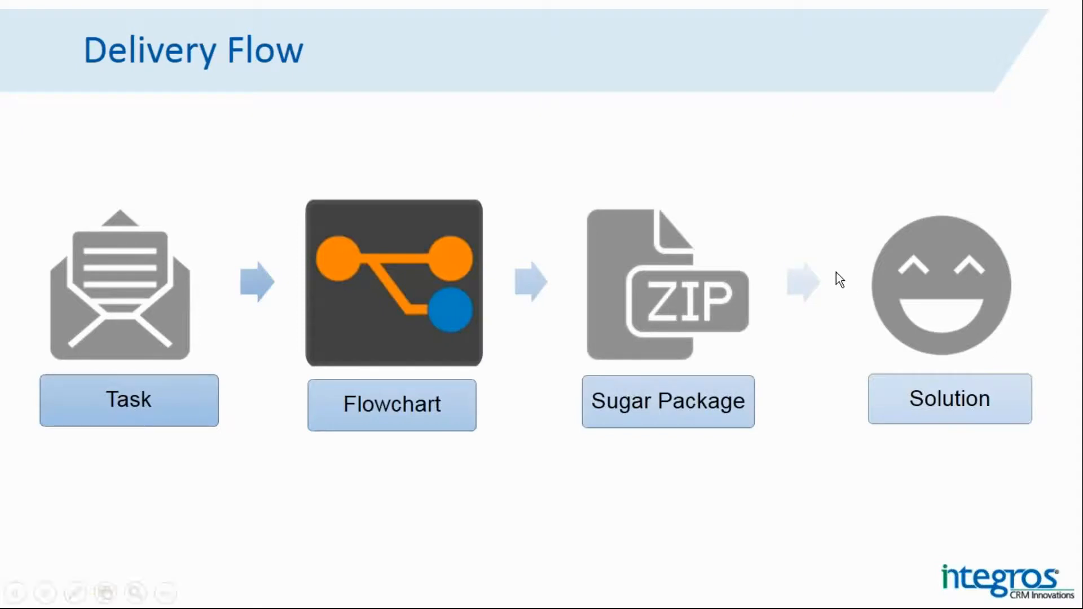
Switch to the web browser and open logicbuilder.integroscrm.com in a new tab.
{"action": "key", "text": "alt+Tab"}
{"action": "key", "text": "alt+Tab"}
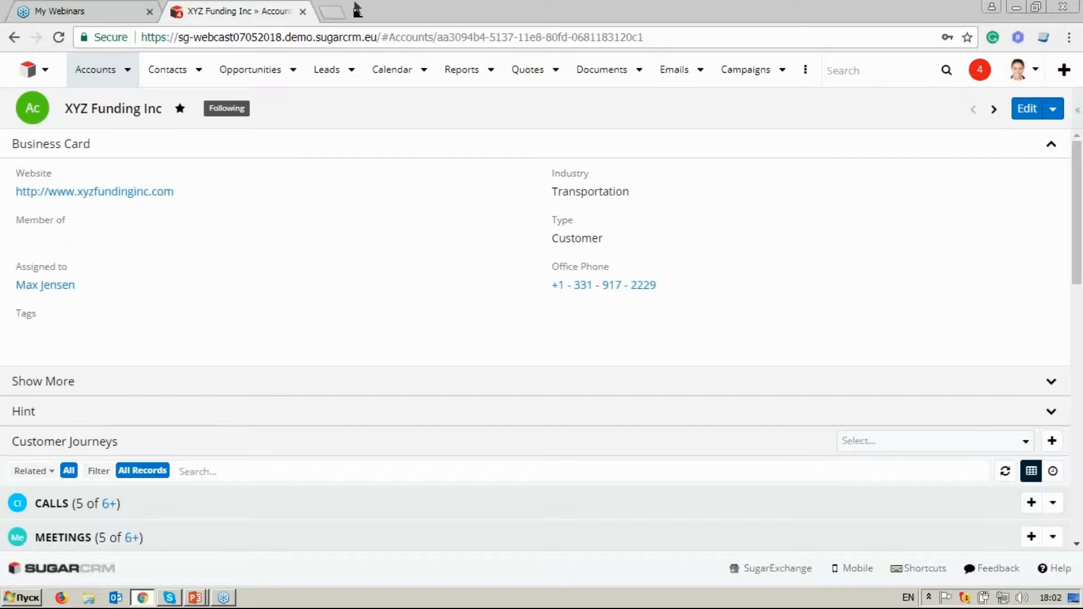
{"action": "left_click", "coordinate": [341, 11]}
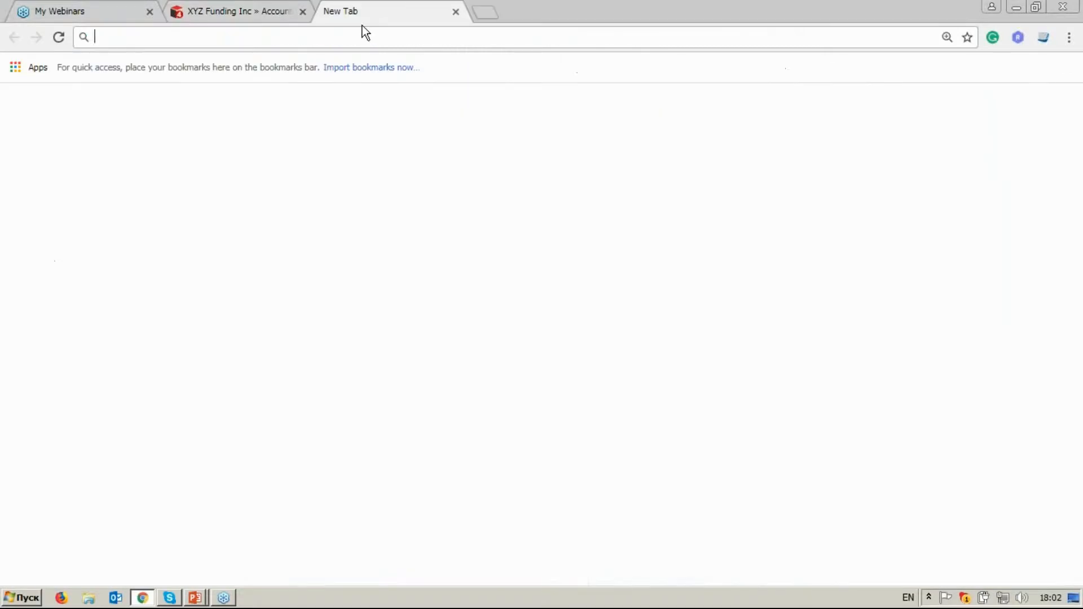
{"action": "type", "text": "logicbuilder.integroscrm.com"}
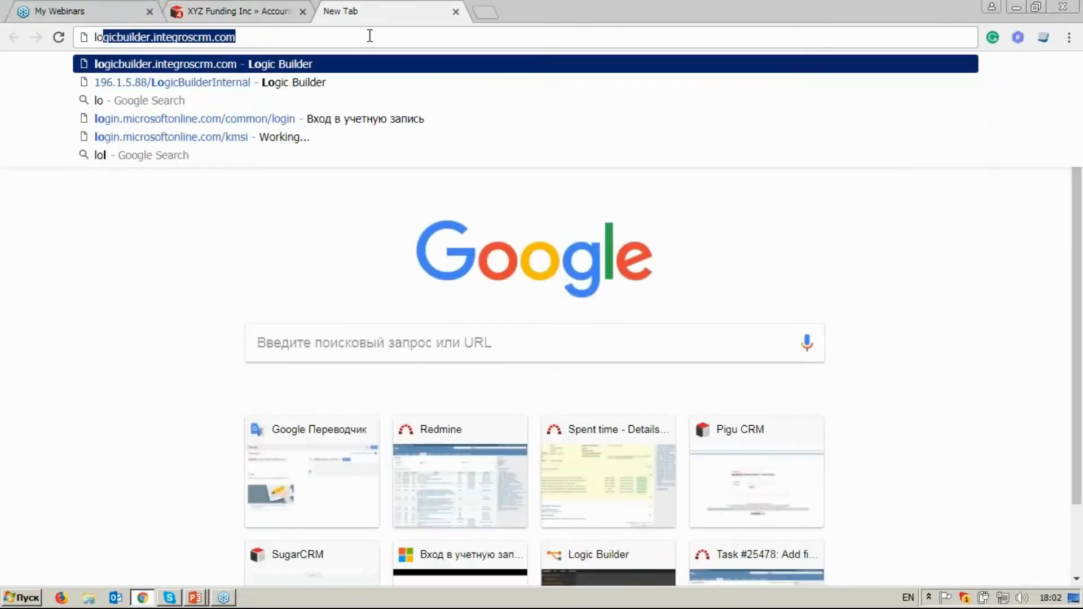
{"action": "key", "text": "Return"}
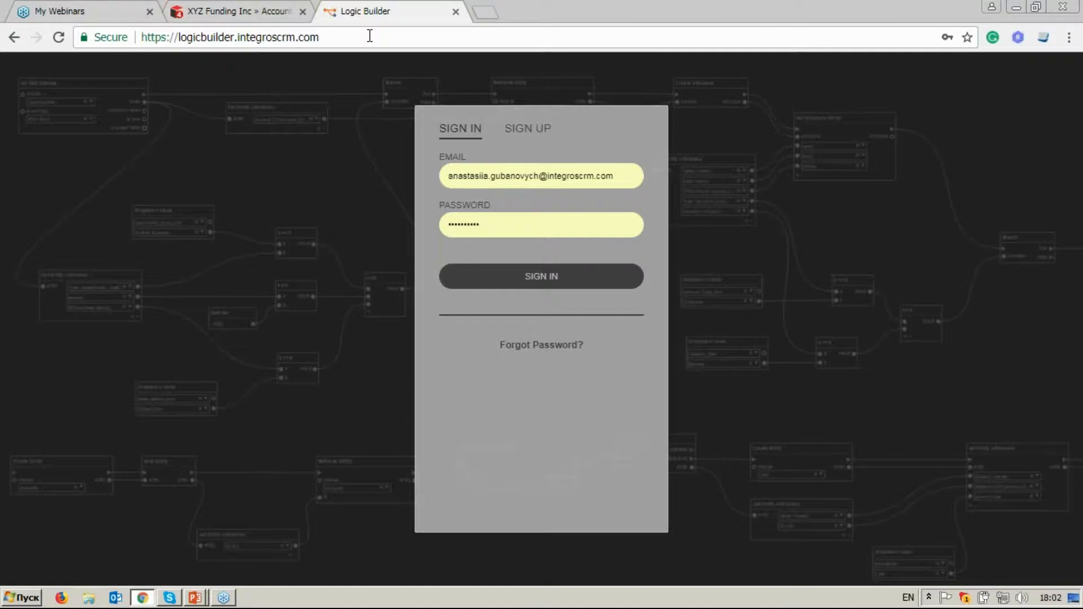
Look at the account registration form, then sign in to Logic Builder with the prefilled e-mail and password.
{"action": "left_click", "coordinate": [539, 135]}
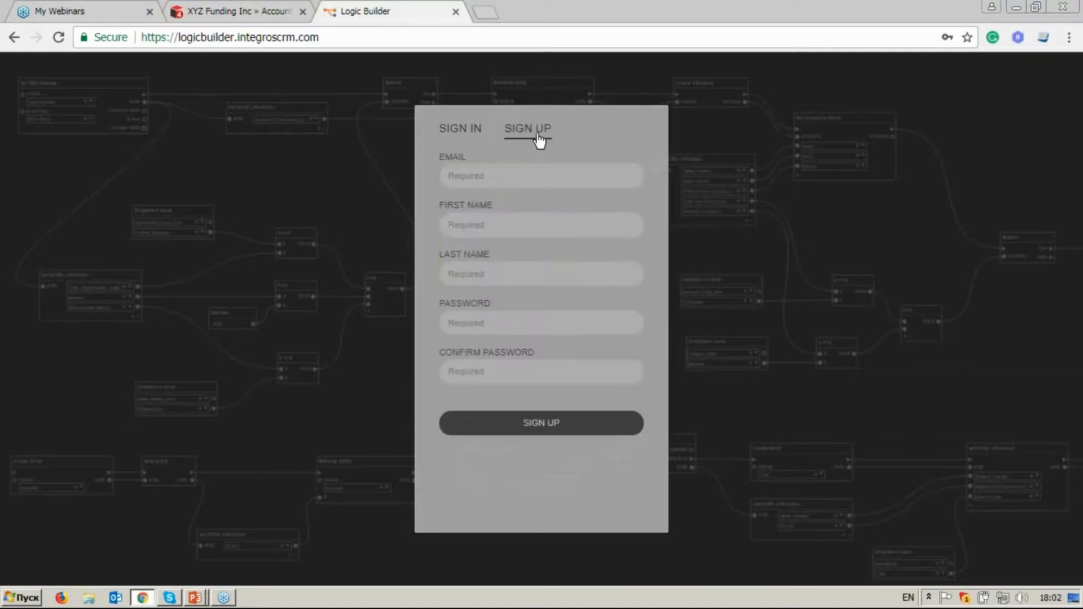
{"action": "left_click", "coordinate": [478, 137]}
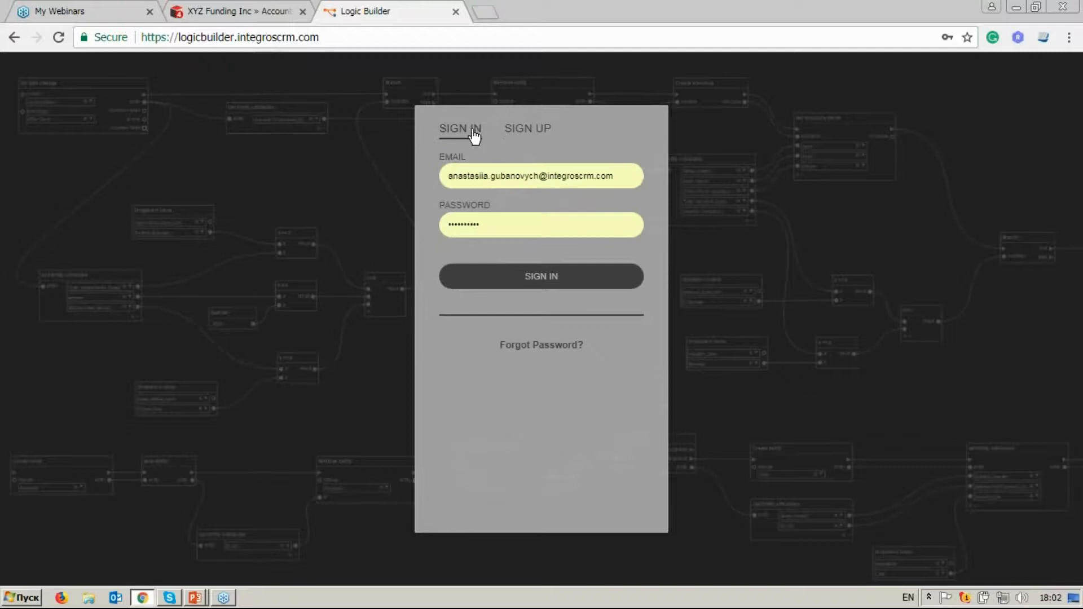
{"action": "left_click", "coordinate": [560, 278]}
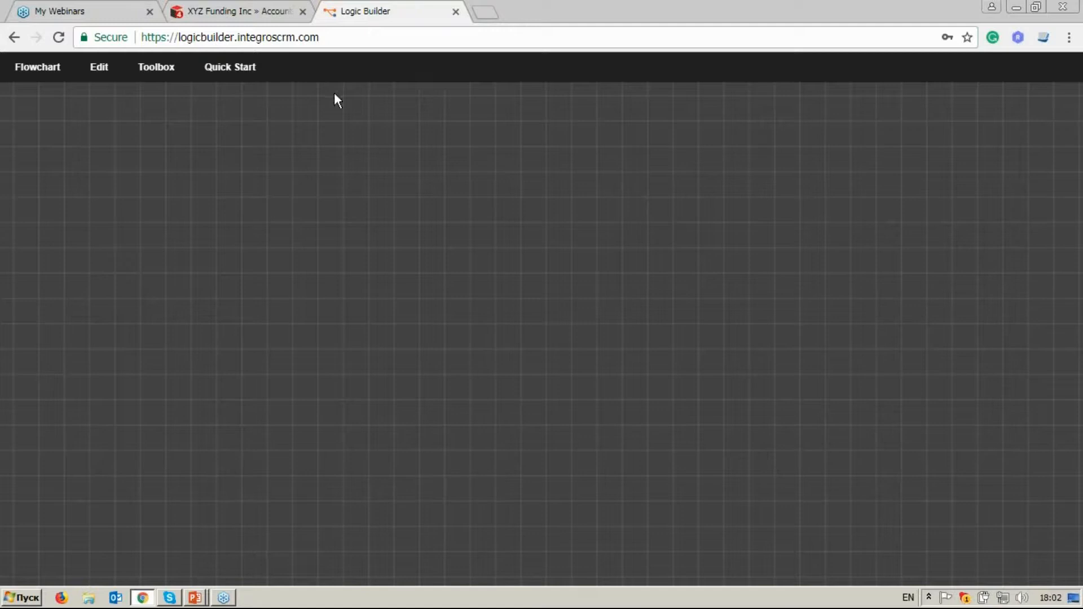
Review the flowchart, editing, operator toolbox and quick-start options, as well as the actions available on the empty canvas.
{"action": "left_click", "coordinate": [57, 74]}
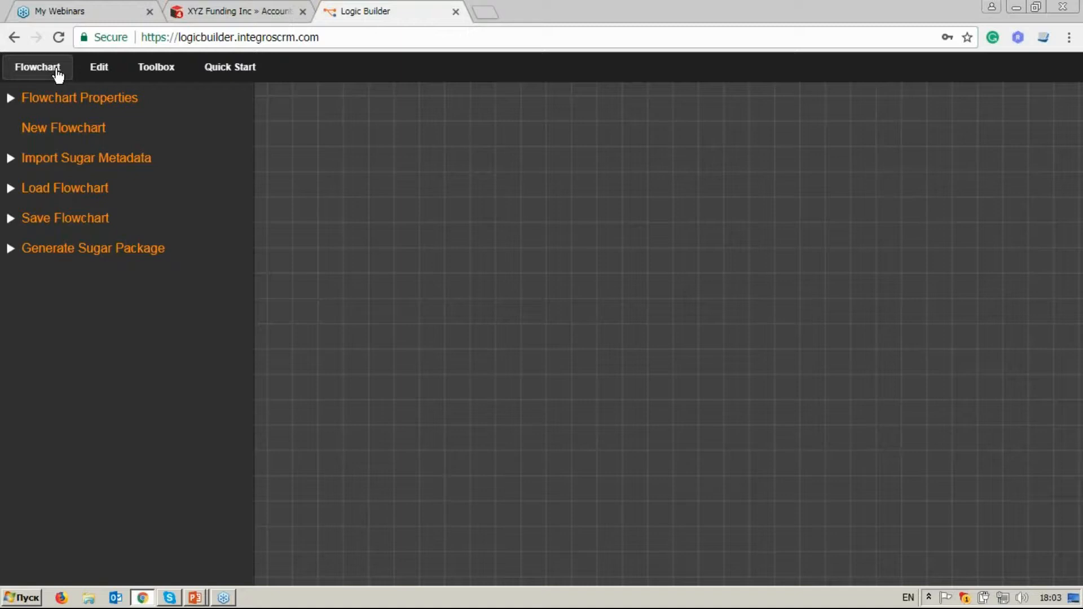
{"action": "left_click", "coordinate": [98, 74]}
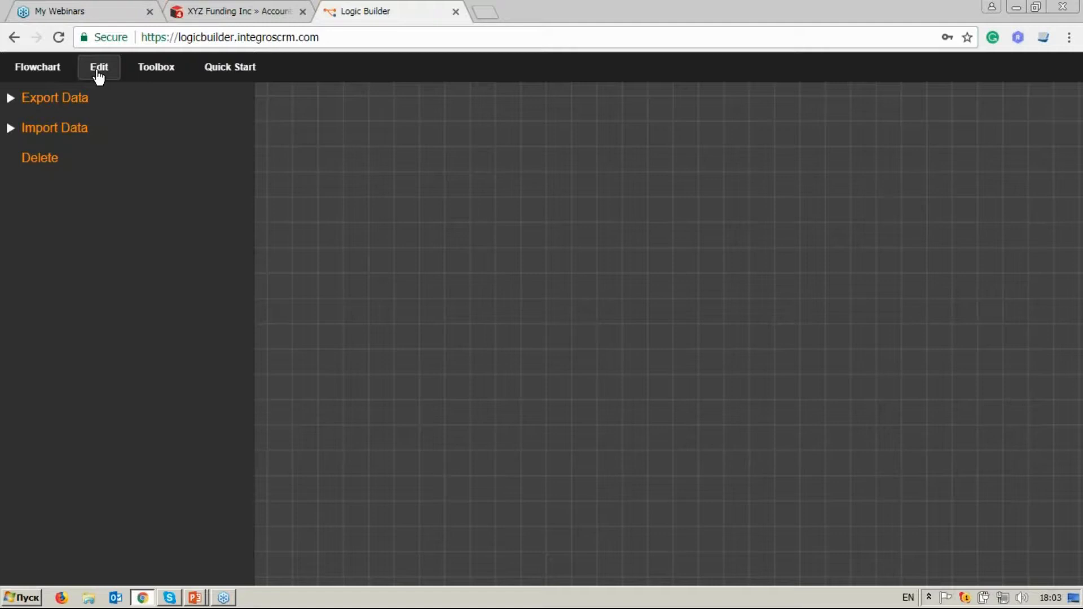
{"action": "left_click", "coordinate": [143, 73]}
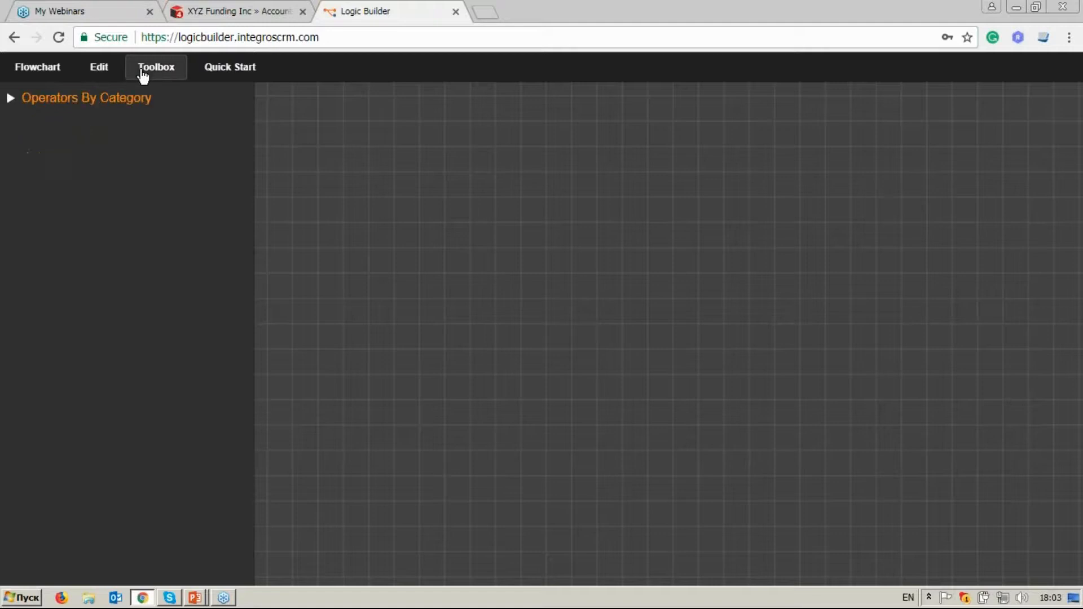
{"action": "left_click", "coordinate": [134, 103]}
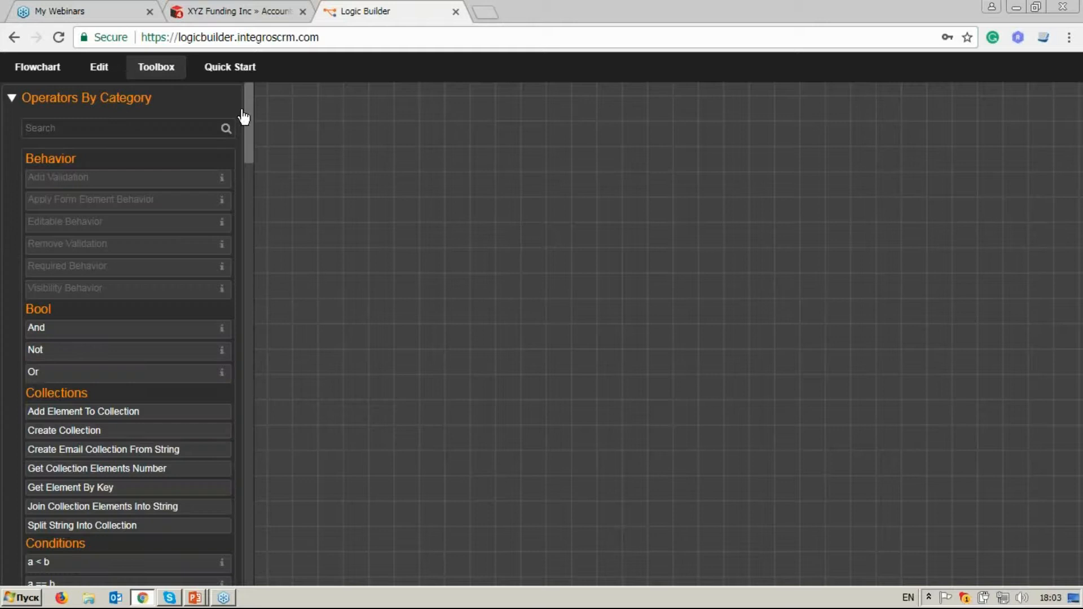
{"action": "left_click", "coordinate": [230, 70]}
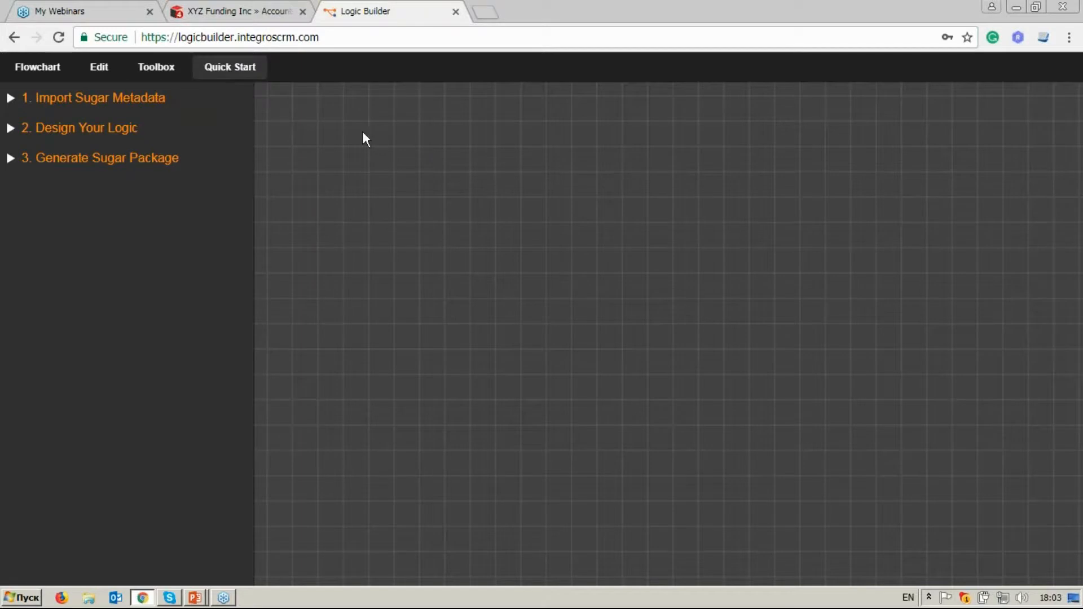
{"action": "right_click", "coordinate": [465, 153]}
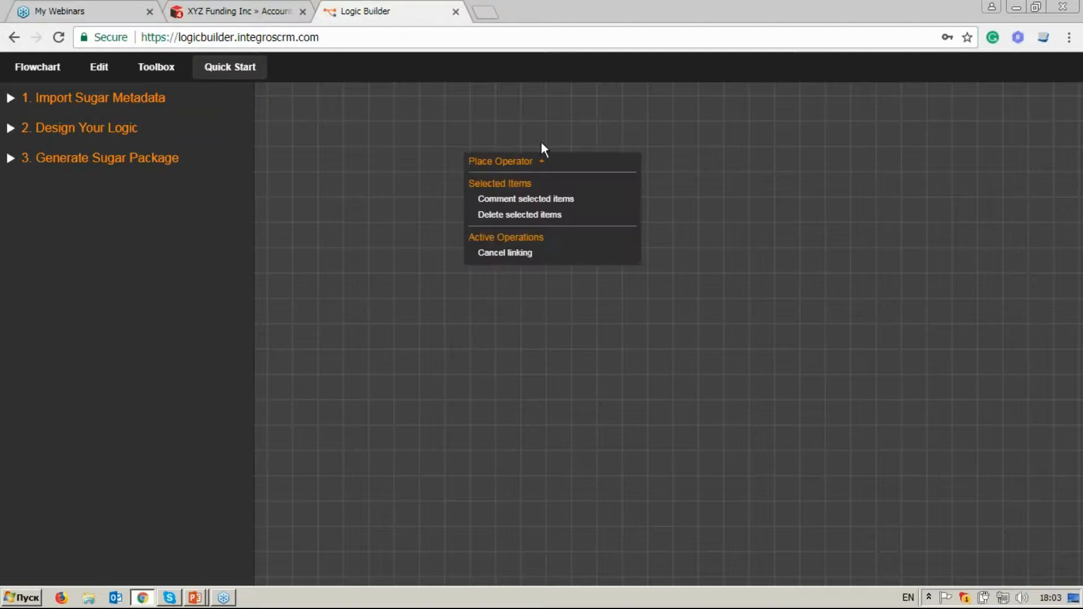
{"action": "left_click", "coordinate": [477, 130]}
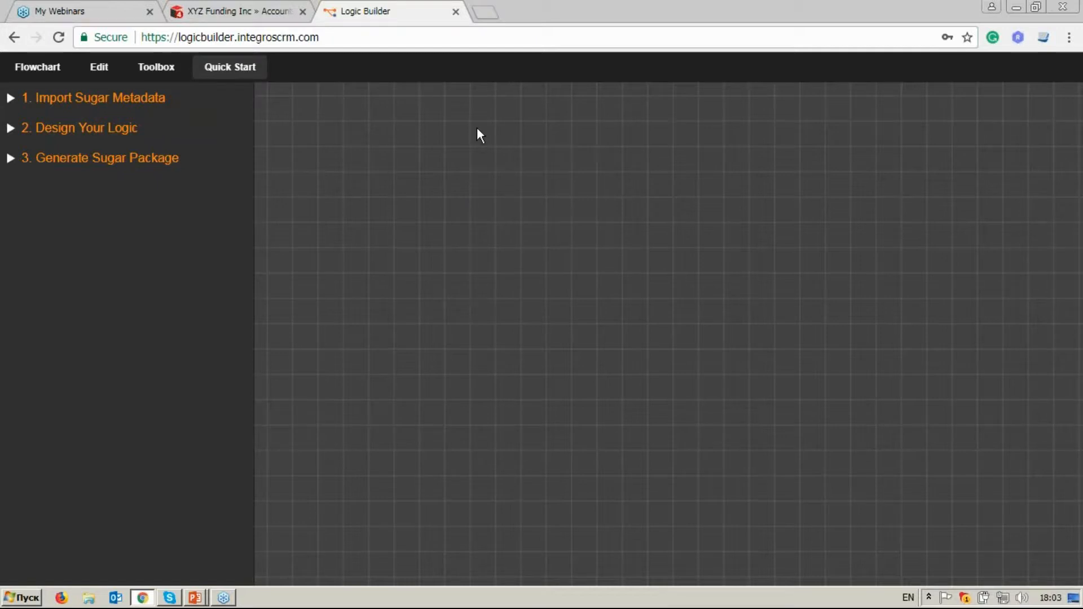
{"action": "left_click", "coordinate": [37, 67]}
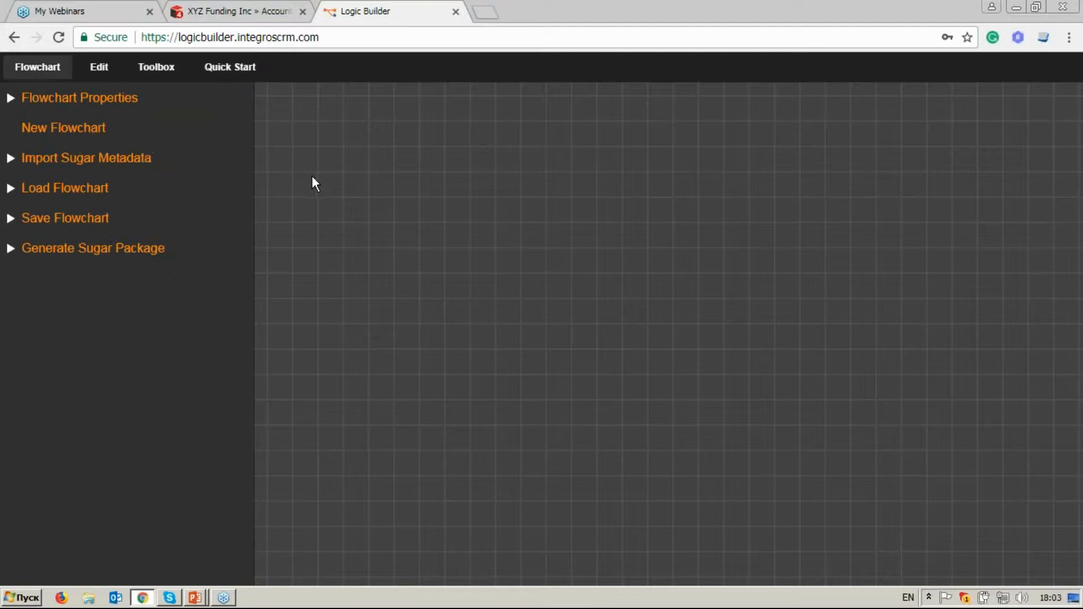
{"action": "left_click", "coordinate": [172, 164]}
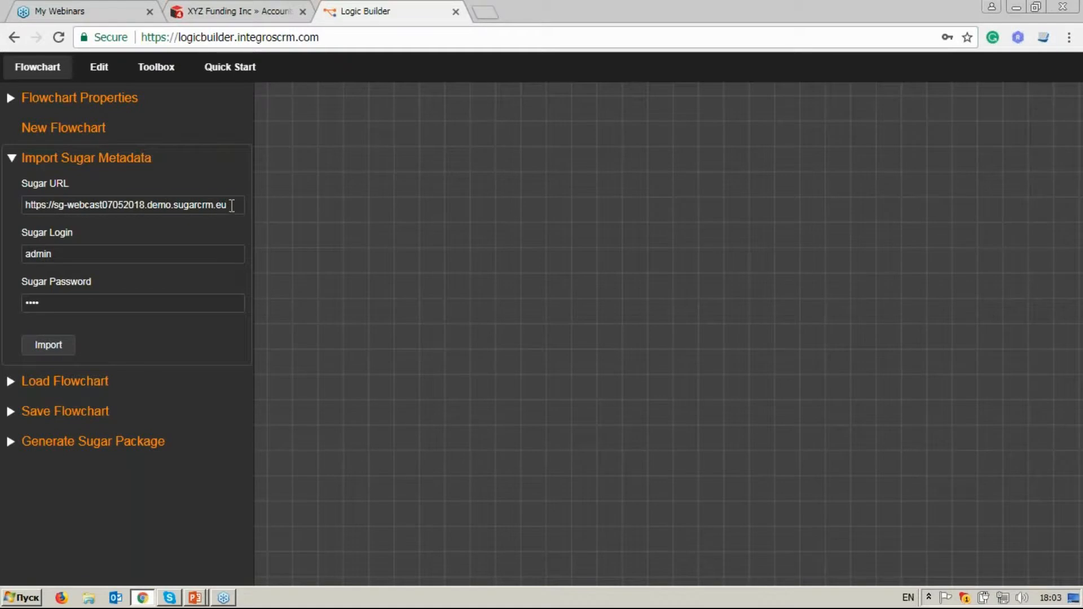
{"action": "left_click_drag", "start_coordinate": [232, 206], "coordinate": [22, 206]}
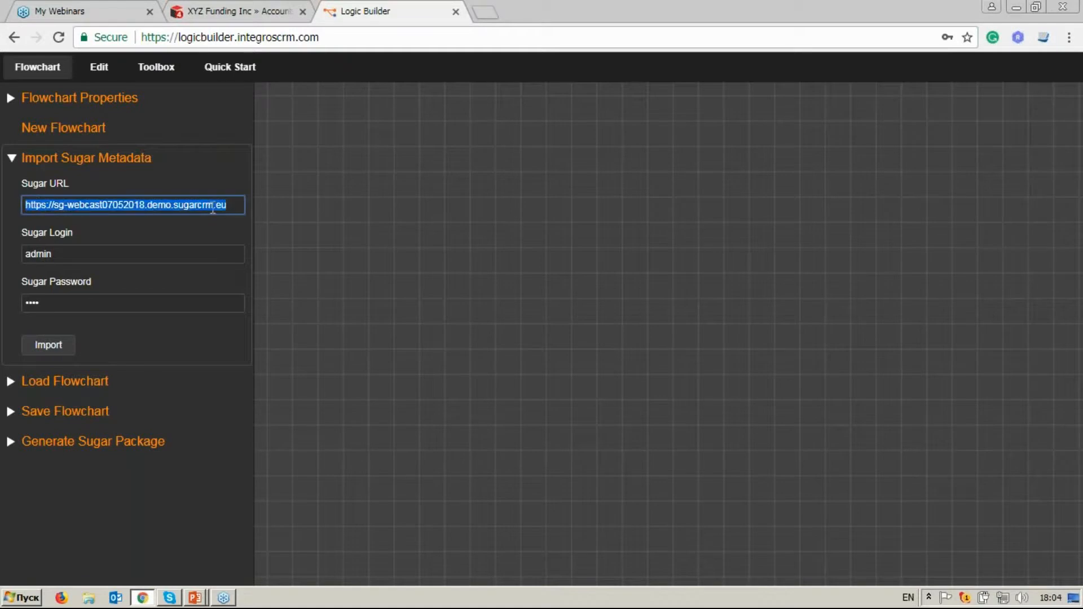
{"action": "left_click", "coordinate": [236, 206]}
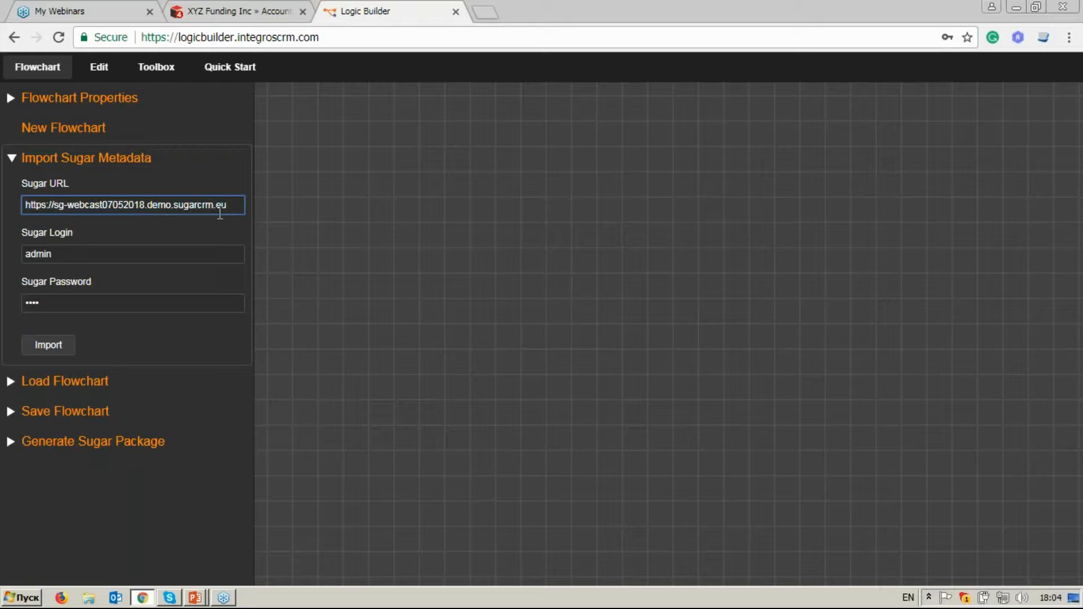
{"action": "left_click", "coordinate": [148, 254]}
{"action": "left_click", "coordinate": [150, 311]}
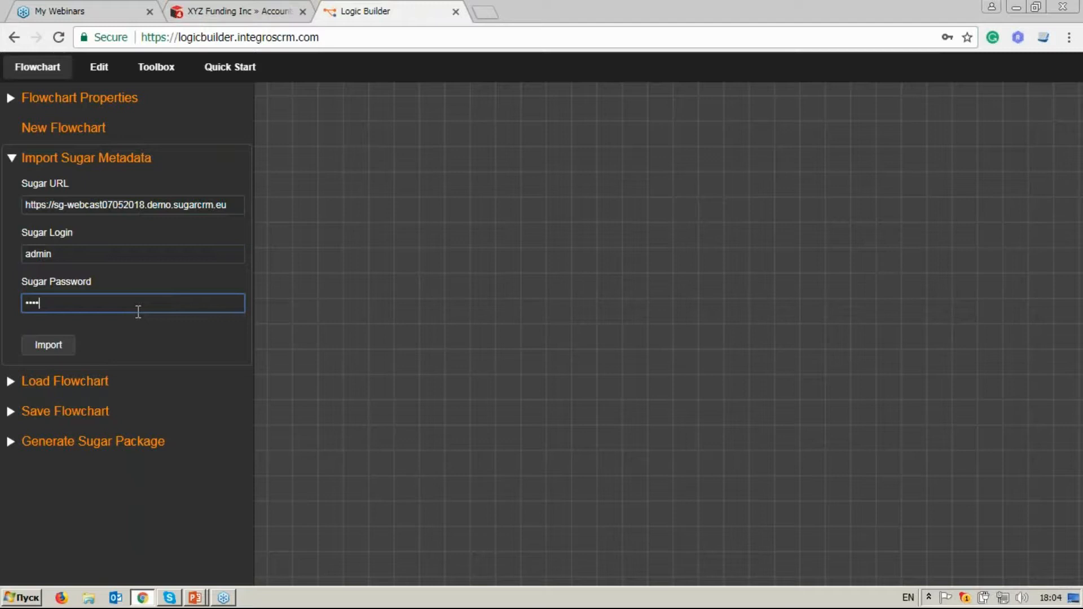
{"action": "left_click", "coordinate": [63, 346]}
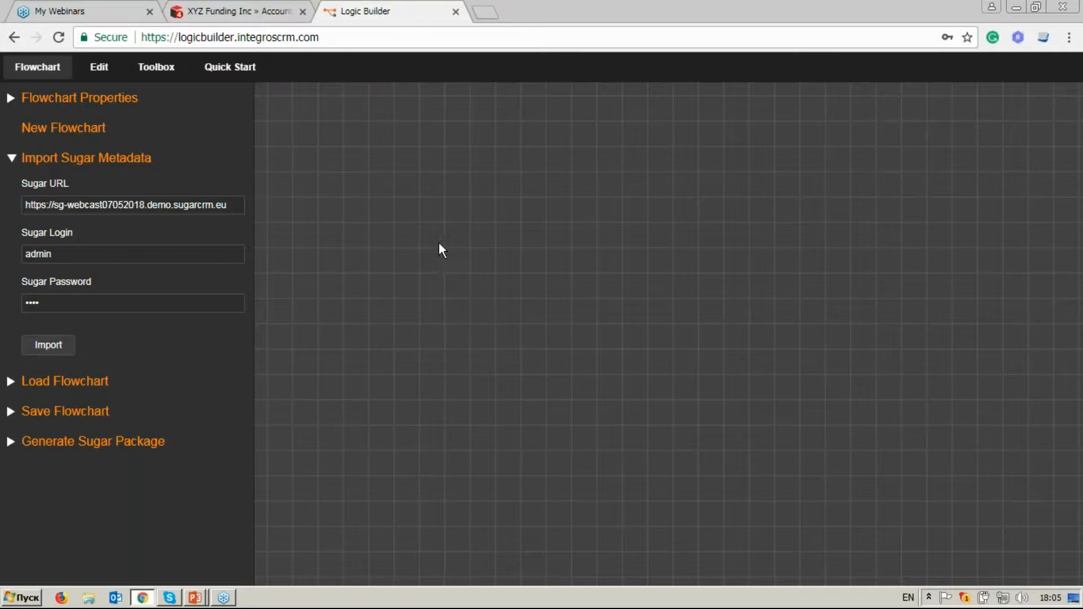
Add the On Data Change and On Link Change event operators to the canvas, placing On Link Change directly below On Data Change.
{"action": "left_click", "coordinate": [172, 72]}
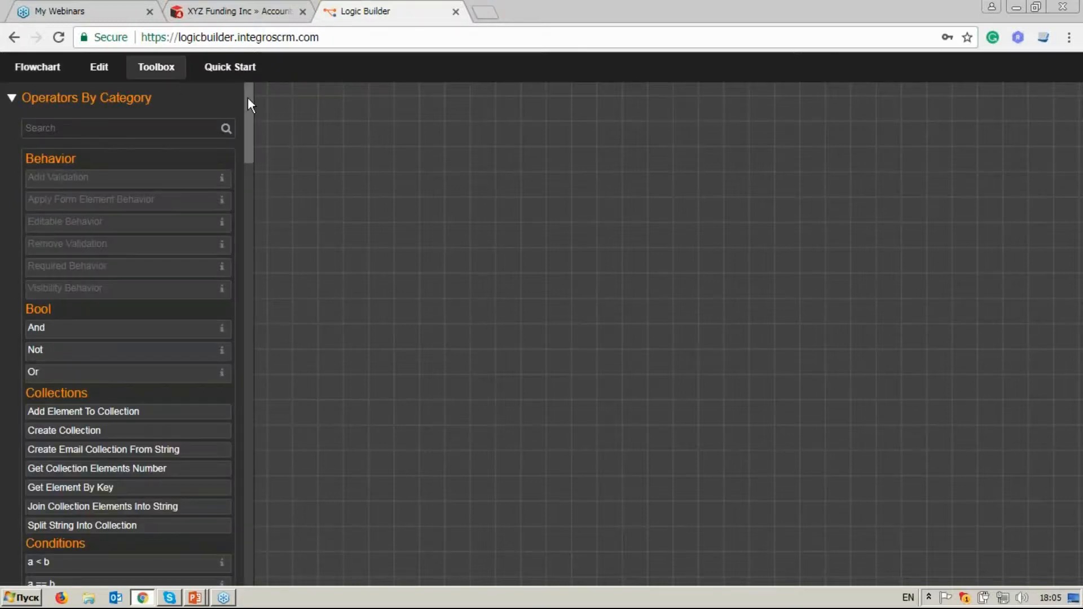
{"action": "left_click_drag", "start_coordinate": [248, 97], "coordinate": [275, 300]}
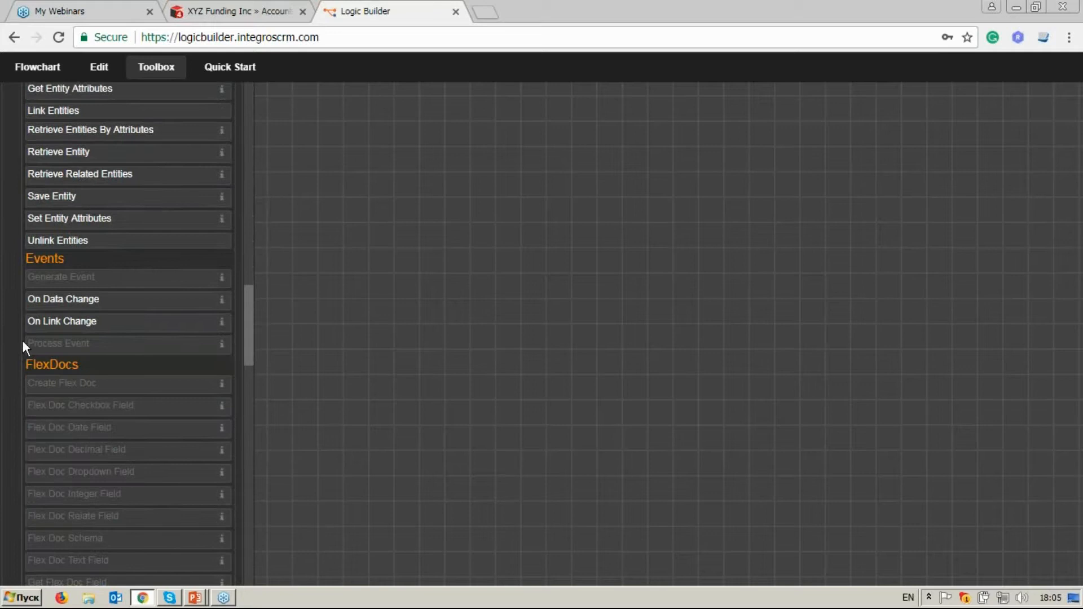
{"action": "left_click", "coordinate": [59, 309]}
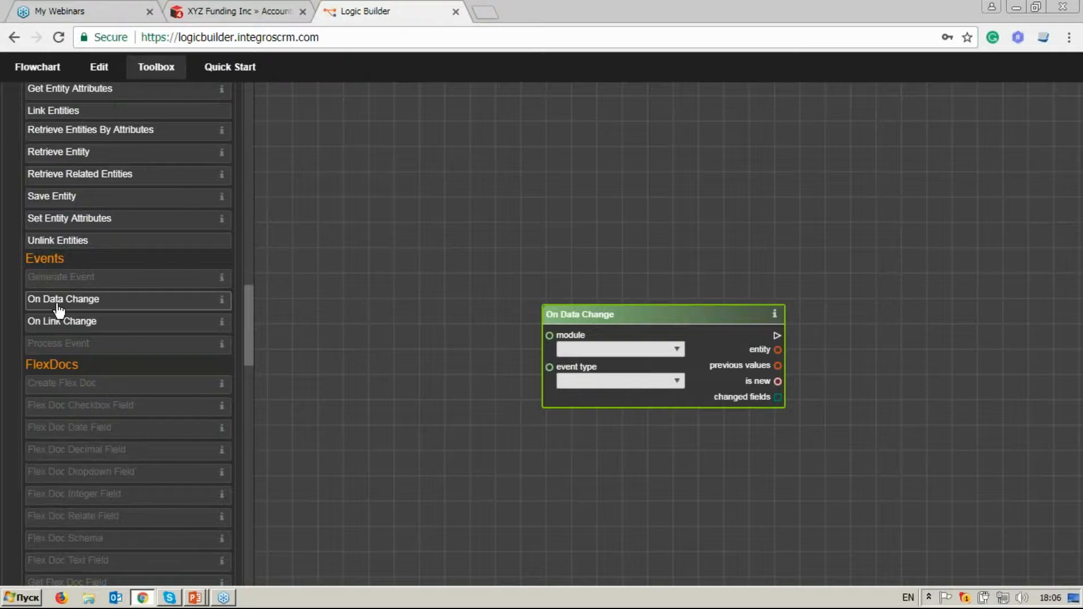
{"action": "left_click_drag", "start_coordinate": [580, 312], "coordinate": [529, 249]}
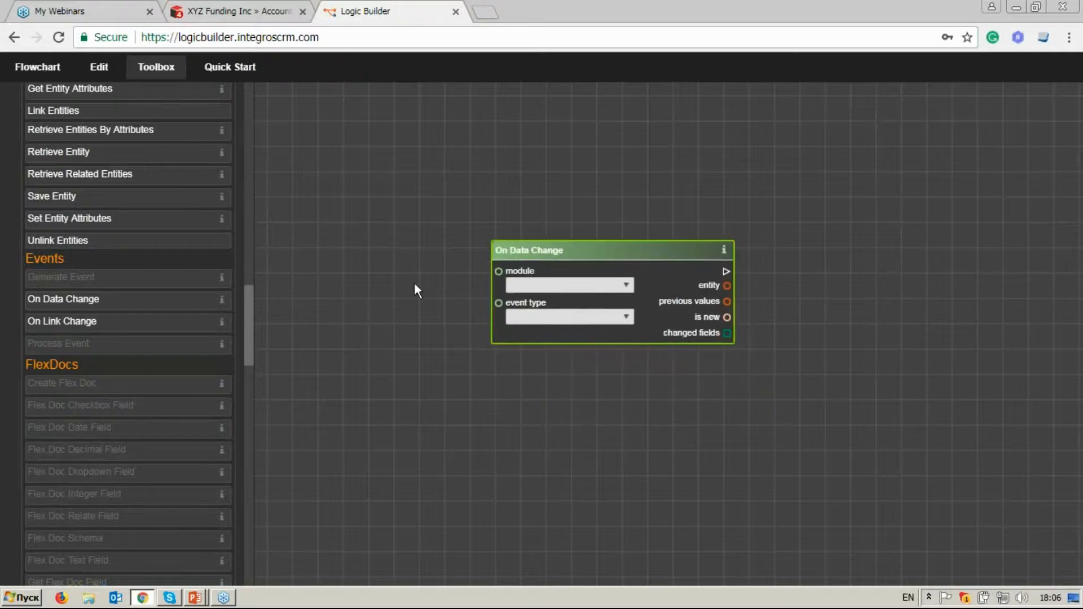
{"action": "left_click", "coordinate": [190, 332]}
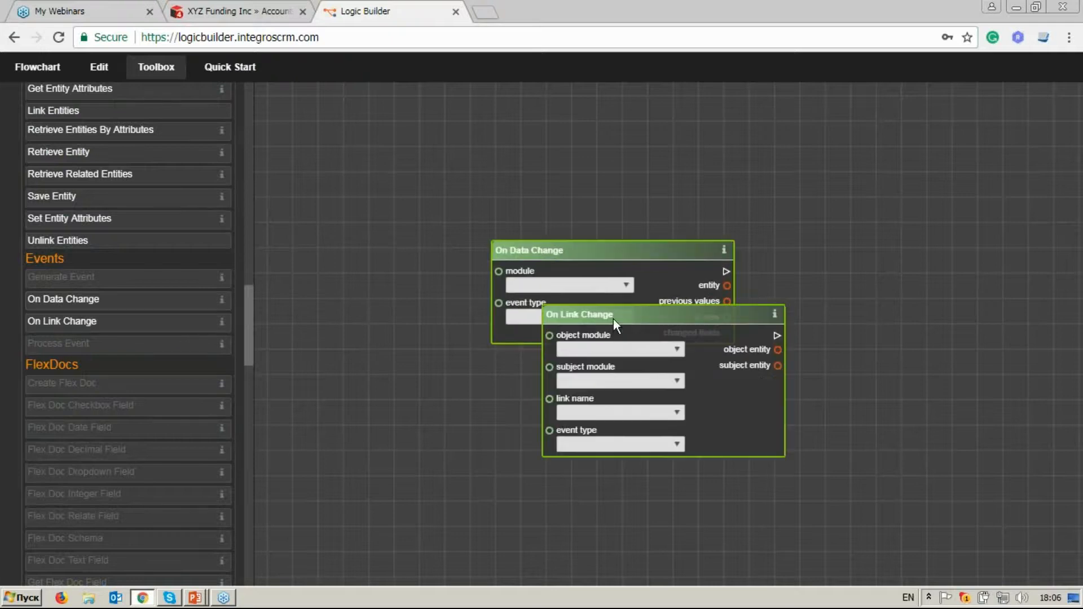
{"action": "left_click_drag", "start_coordinate": [613, 319], "coordinate": [566, 374]}
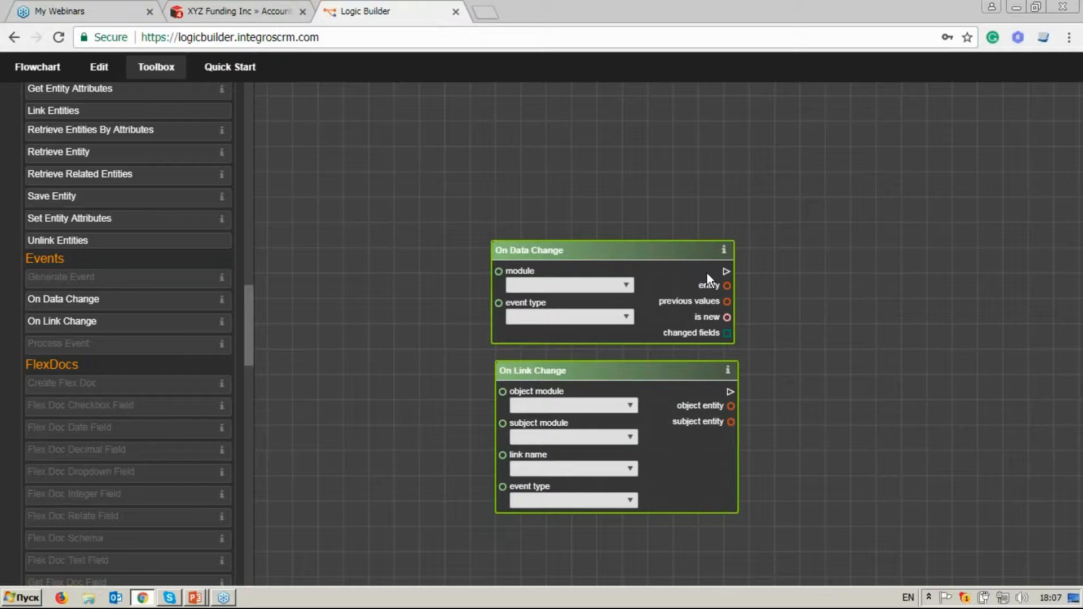
Read the help description of the On Link Change operator and its sockets, then close it.
{"action": "left_click", "coordinate": [692, 371]}
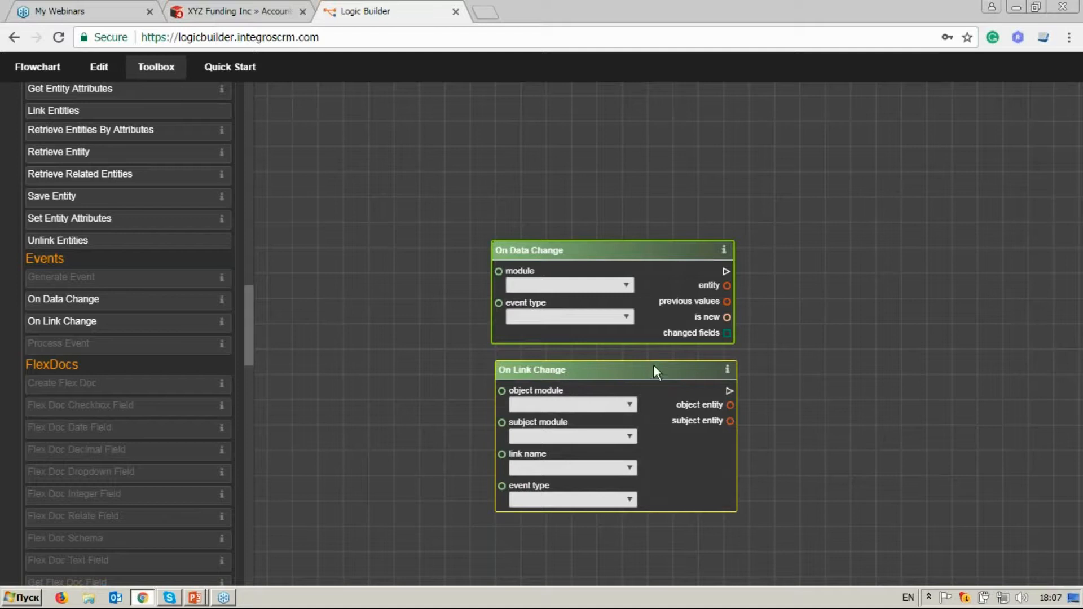
{"action": "left_click", "coordinate": [728, 371]}
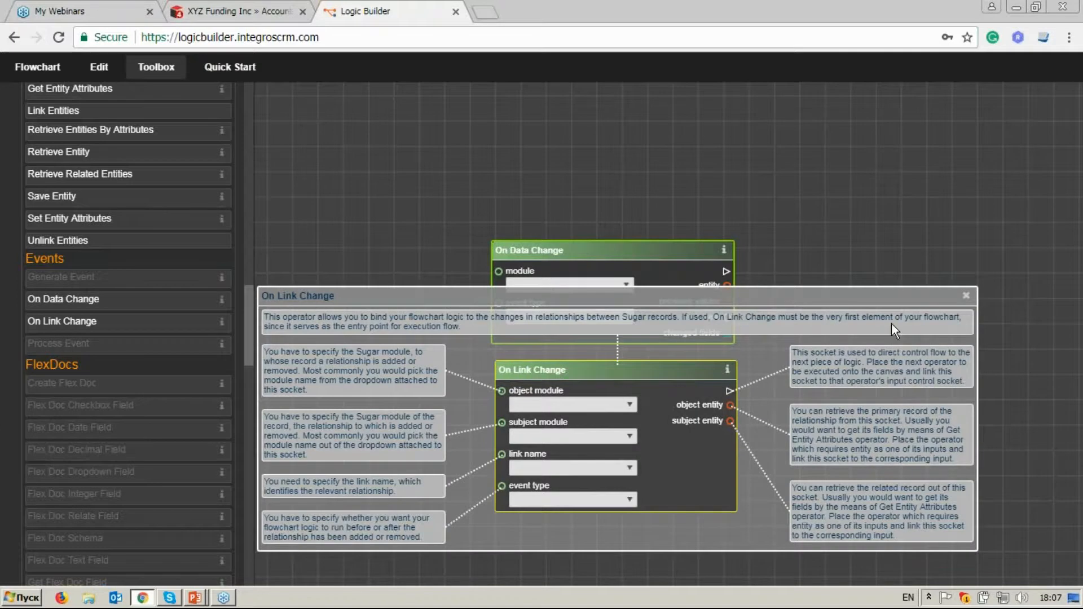
{"action": "left_click", "coordinate": [966, 296]}
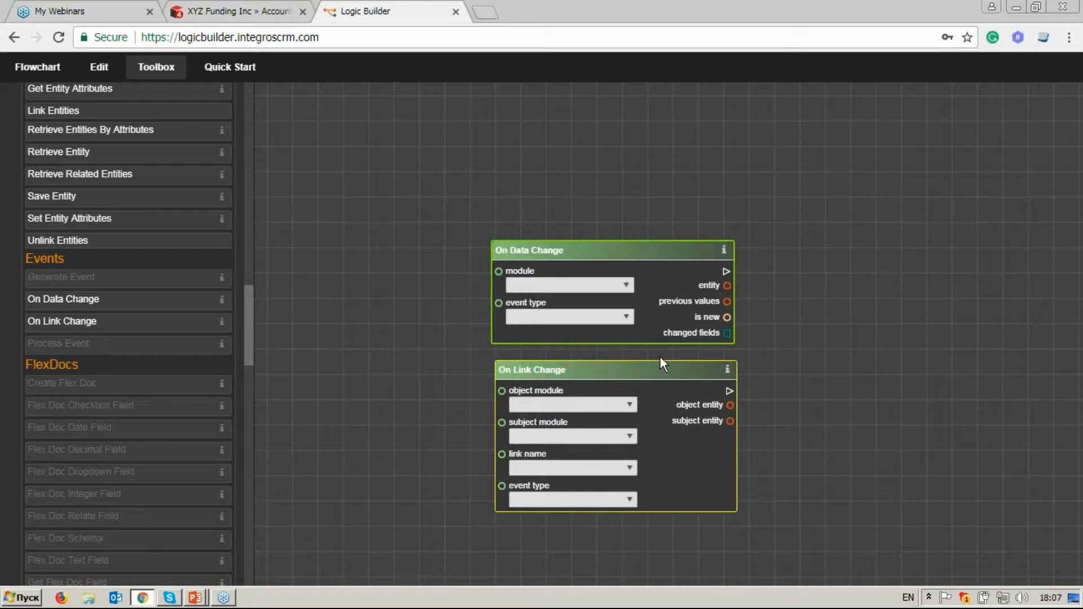
Delete the On Data Change operator and move the On Link Change operator up into its place.
{"action": "left_click", "coordinate": [632, 249]}
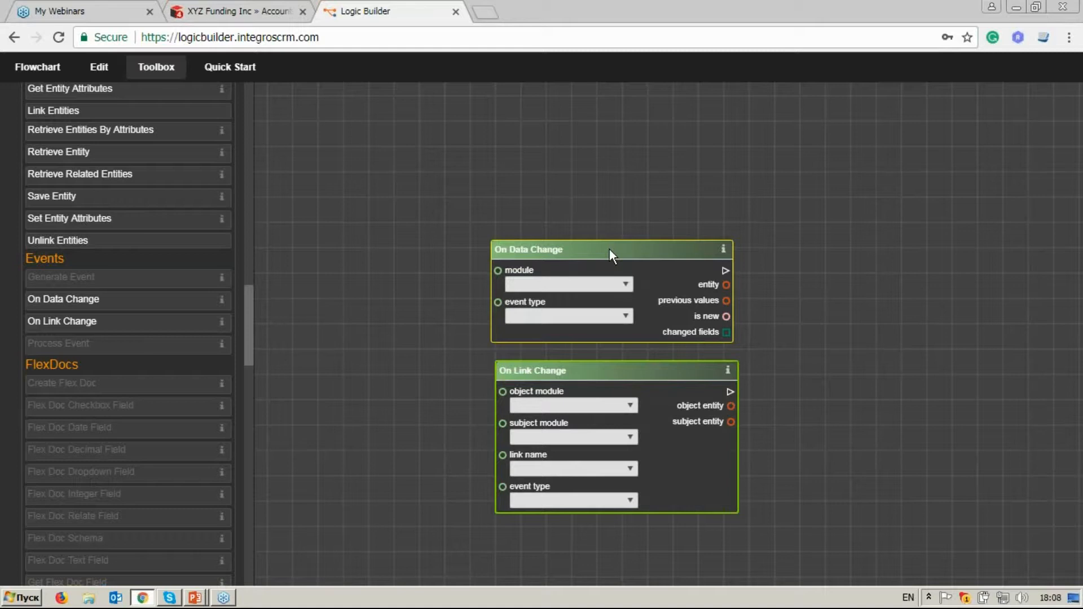
{"action": "right_click", "coordinate": [609, 255]}
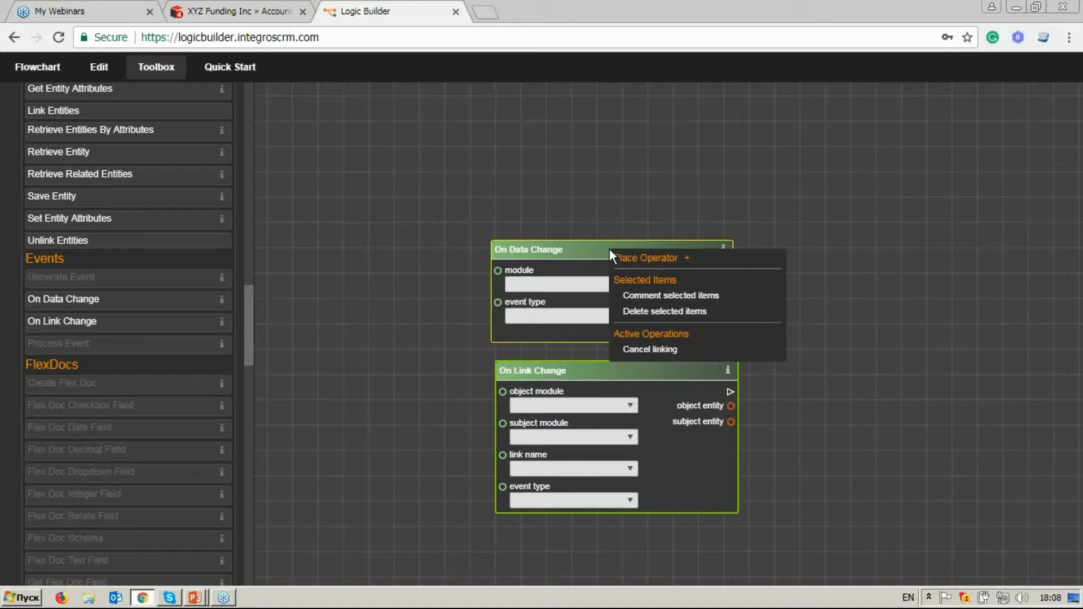
{"action": "left_click", "coordinate": [655, 311]}
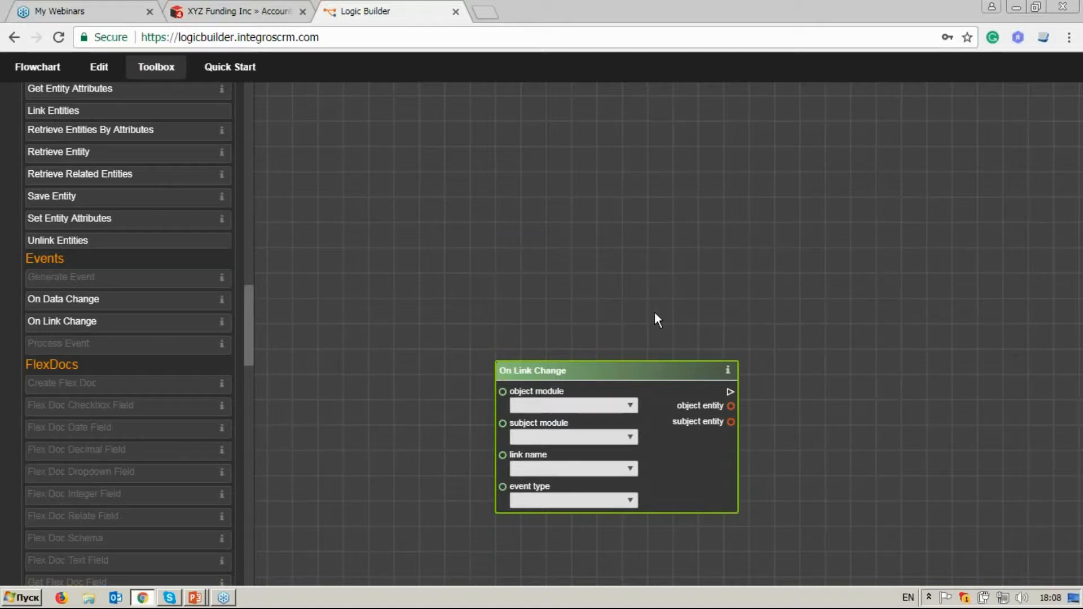
{"action": "left_click", "coordinate": [616, 365]}
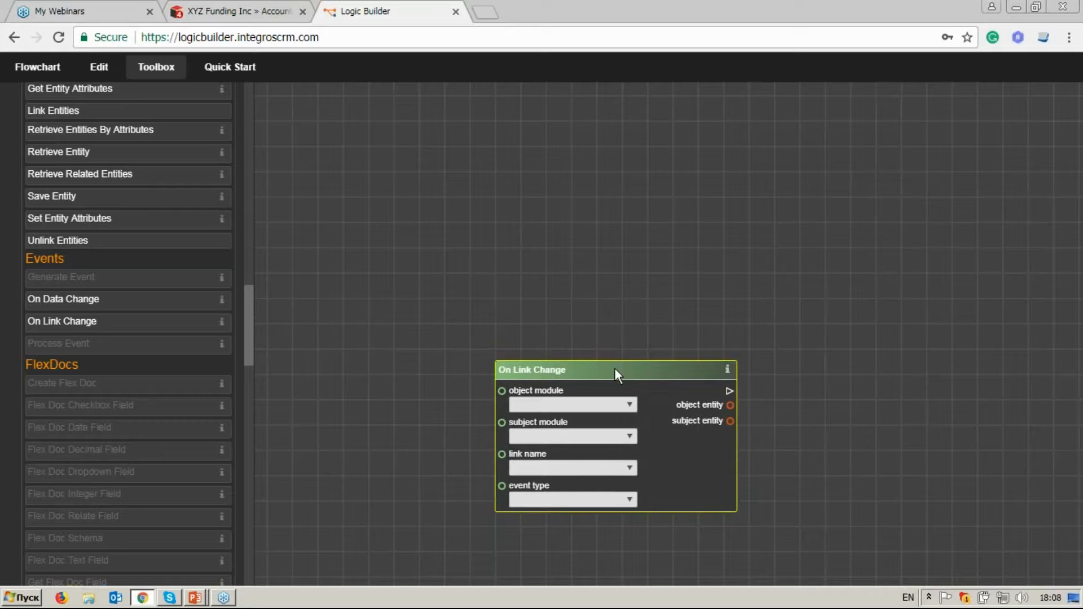
{"action": "left_click_drag", "start_coordinate": [615, 369], "coordinate": [616, 265]}
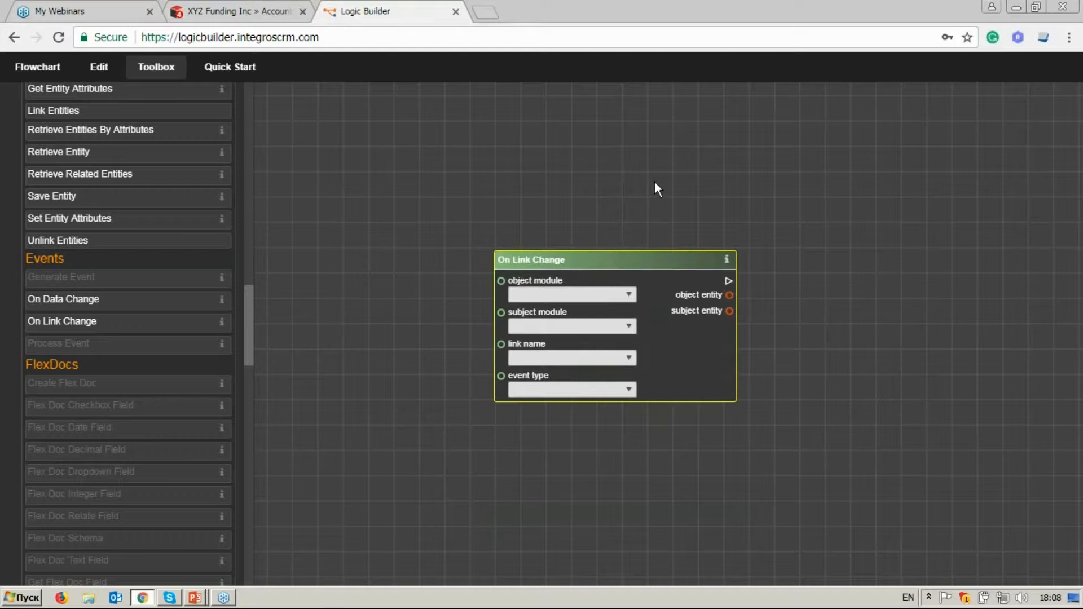
Set the On Link Change operator's object module to Accounts and its subject module to Contacts.
{"action": "left_click_drag", "start_coordinate": [654, 181], "coordinate": [582, 183]}
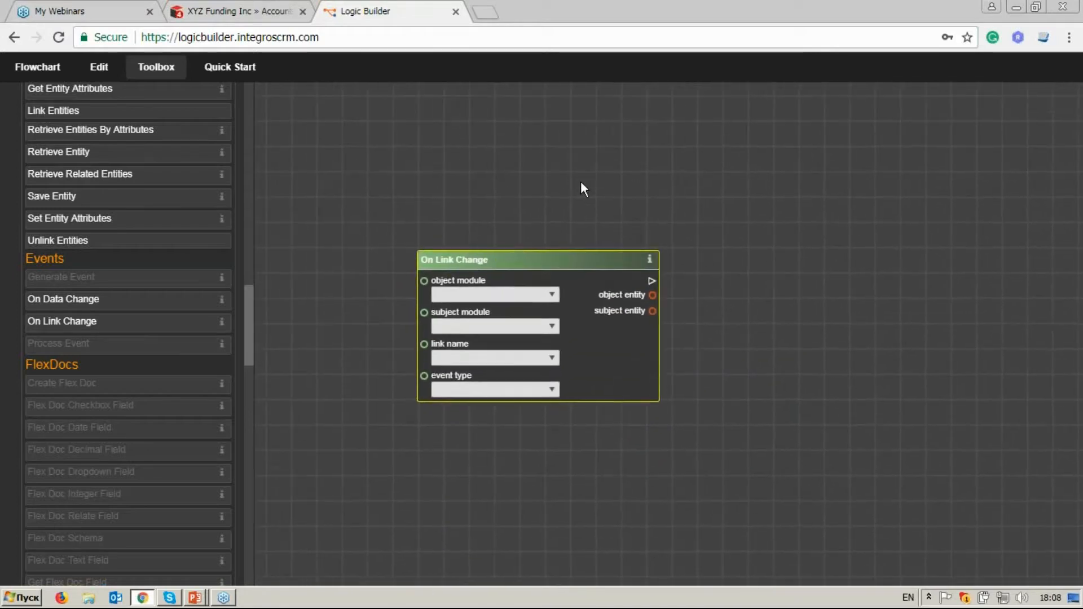
{"action": "scroll", "coordinate": [581, 182], "scroll_direction": "up", "scroll_amount": 3}
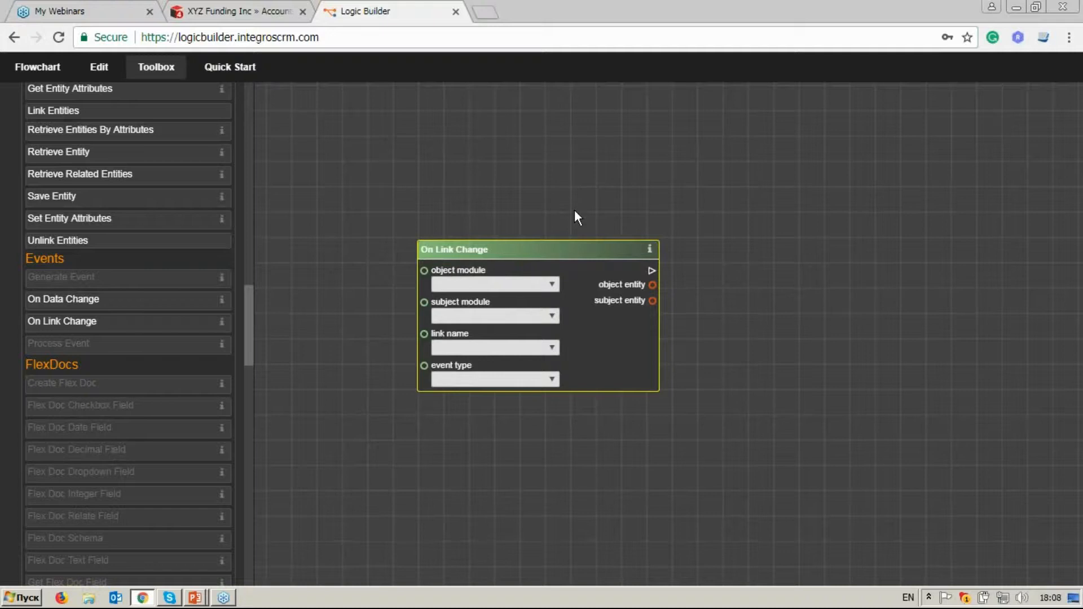
{"action": "left_click_drag", "start_coordinate": [566, 220], "coordinate": [623, 149]}
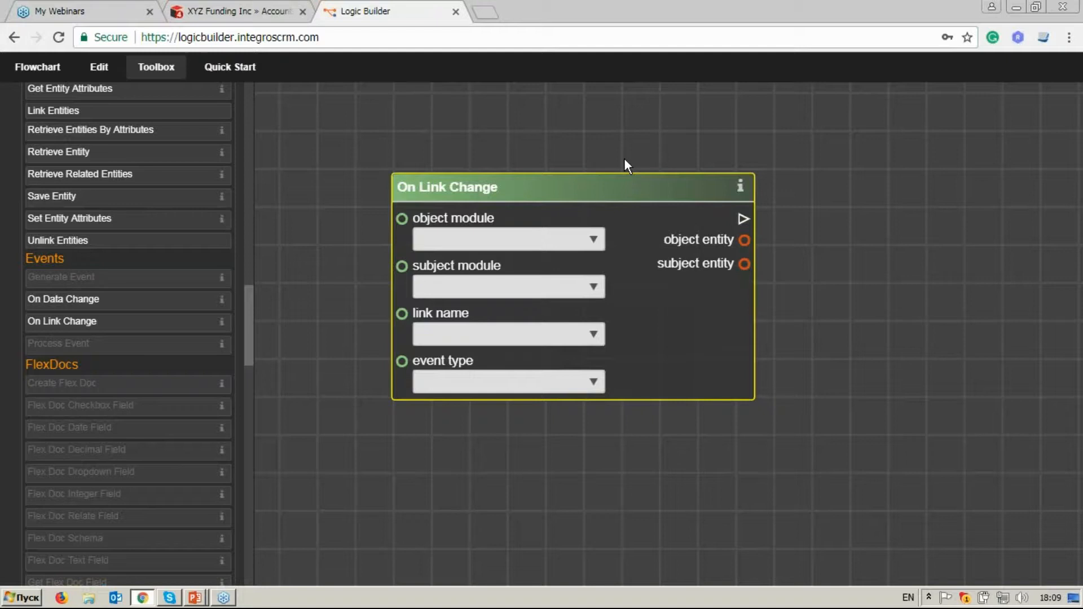
{"action": "left_click", "coordinate": [586, 239]}
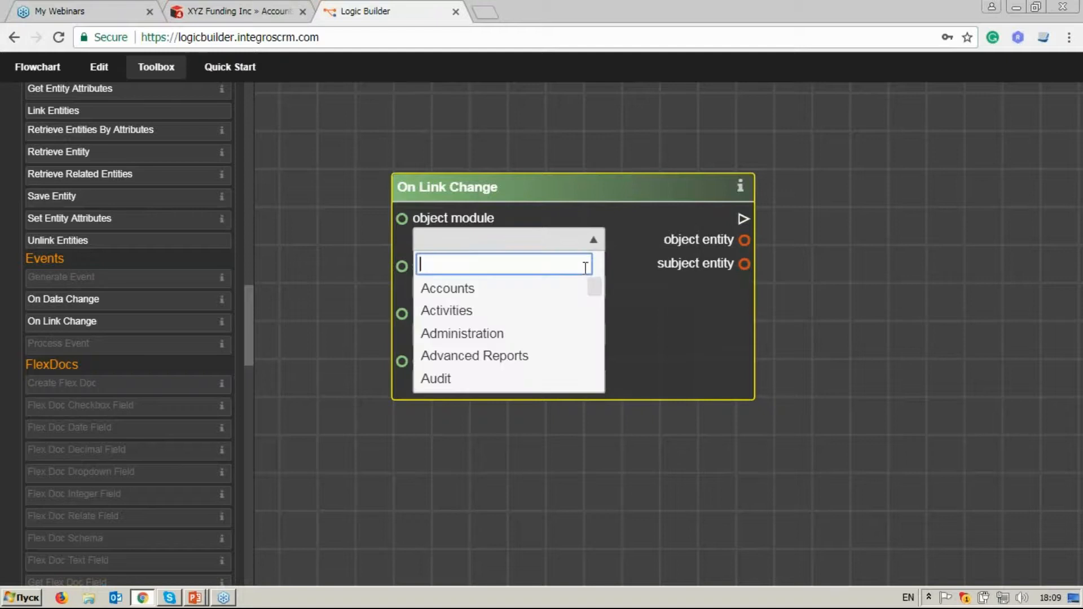
{"action": "type", "text": "a"}
{"action": "left_click", "coordinate": [563, 288]}
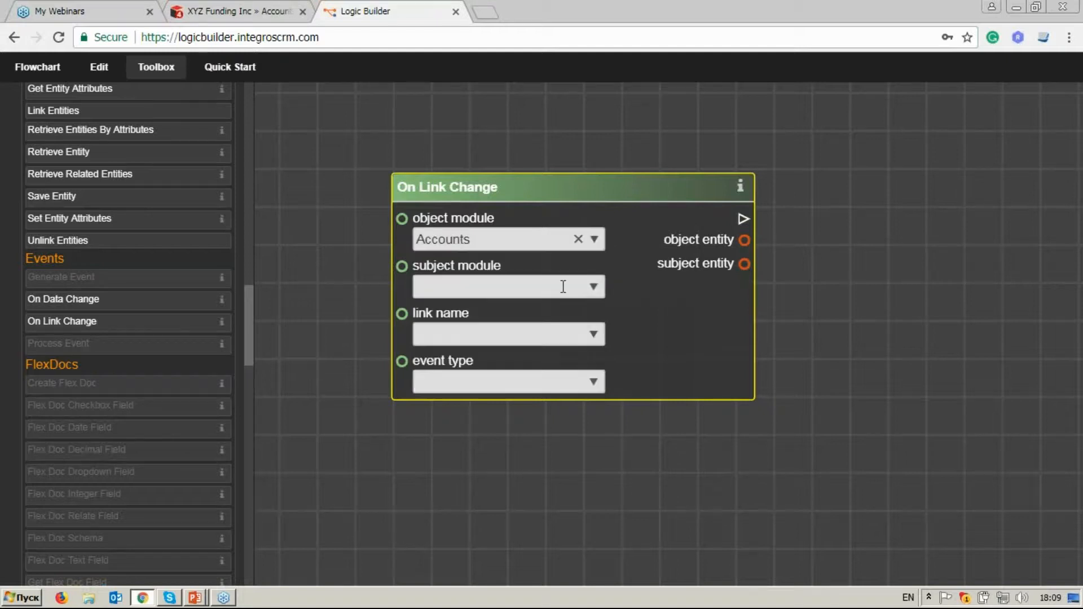
{"action": "left_click", "coordinate": [595, 289]}
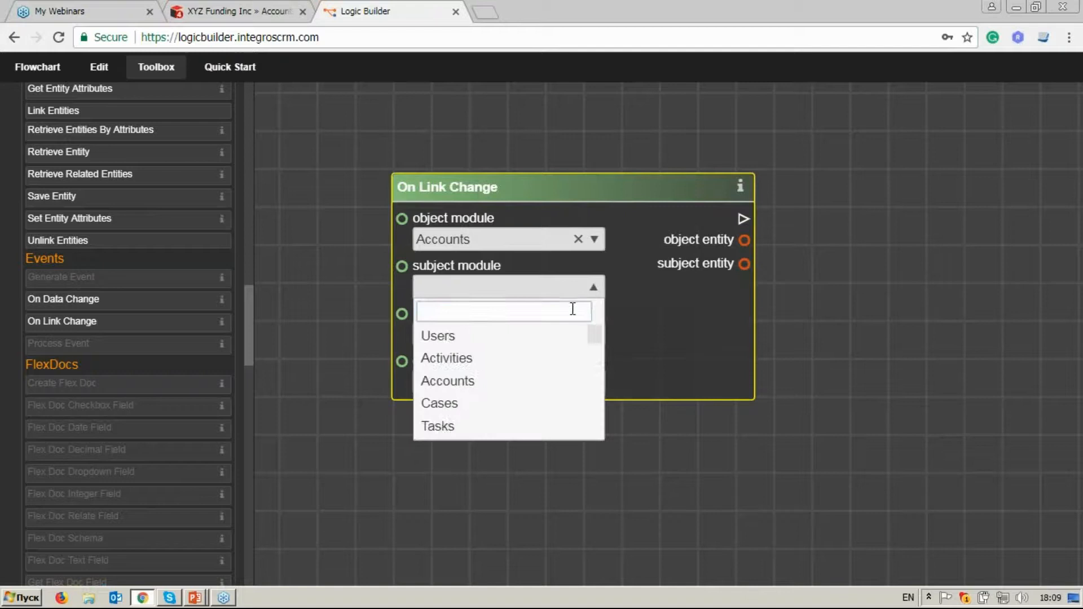
{"action": "type", "text": "co"}
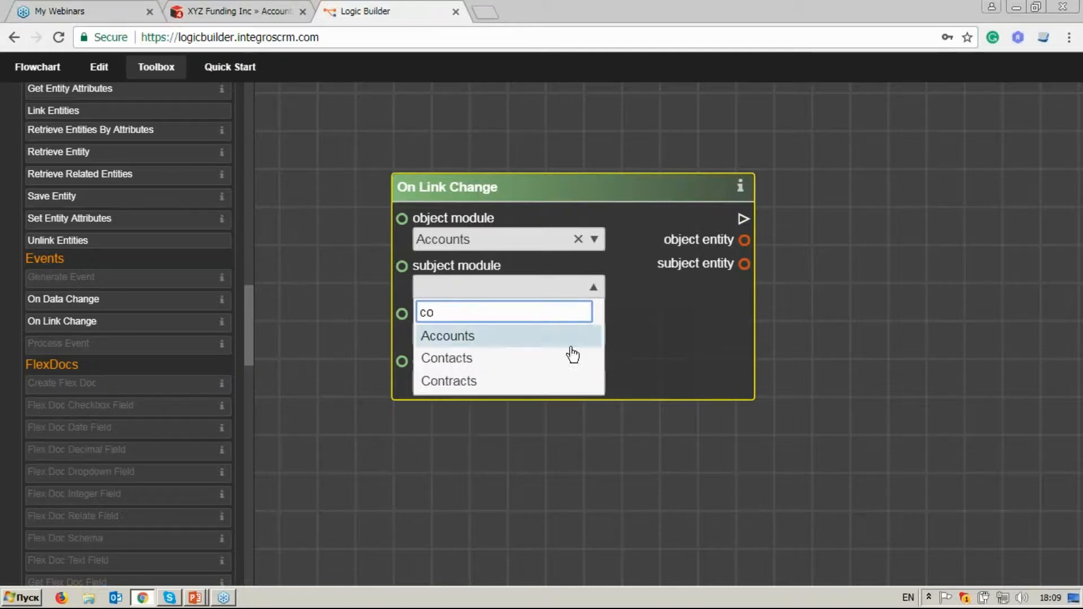
{"action": "left_click", "coordinate": [573, 355]}
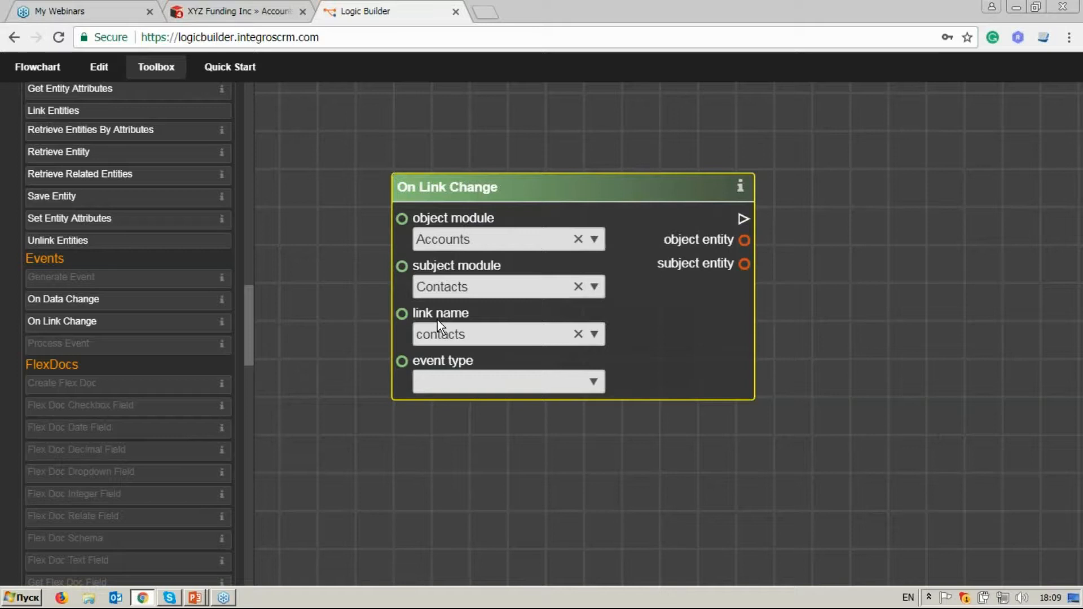
Choose contacts as the On Link Change link name and Before Relationship Delete as its event type.
{"action": "left_click", "coordinate": [594, 334]}
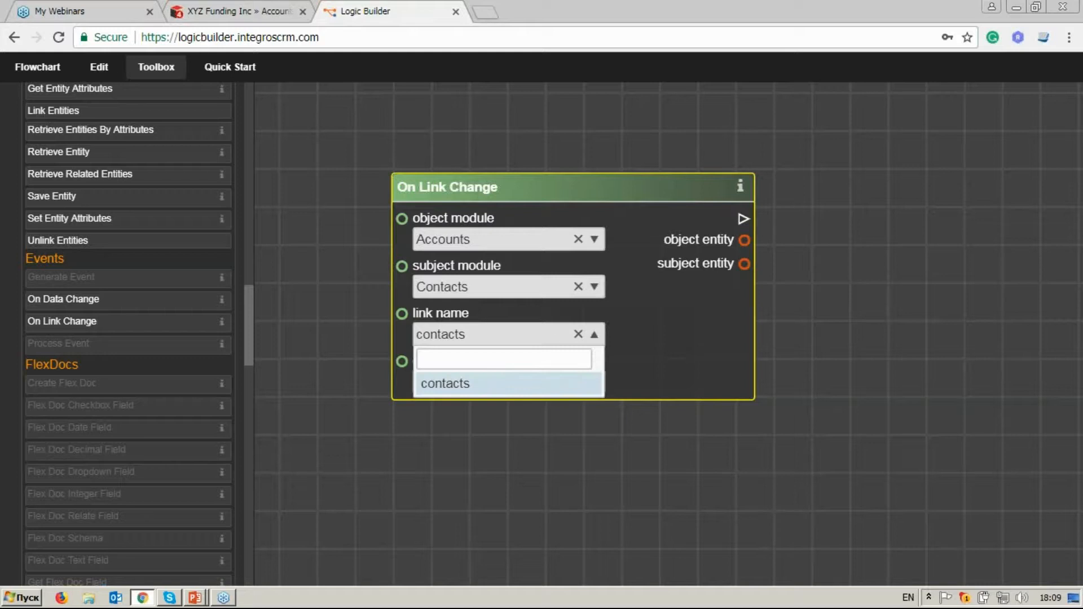
{"action": "left_click", "coordinate": [523, 384]}
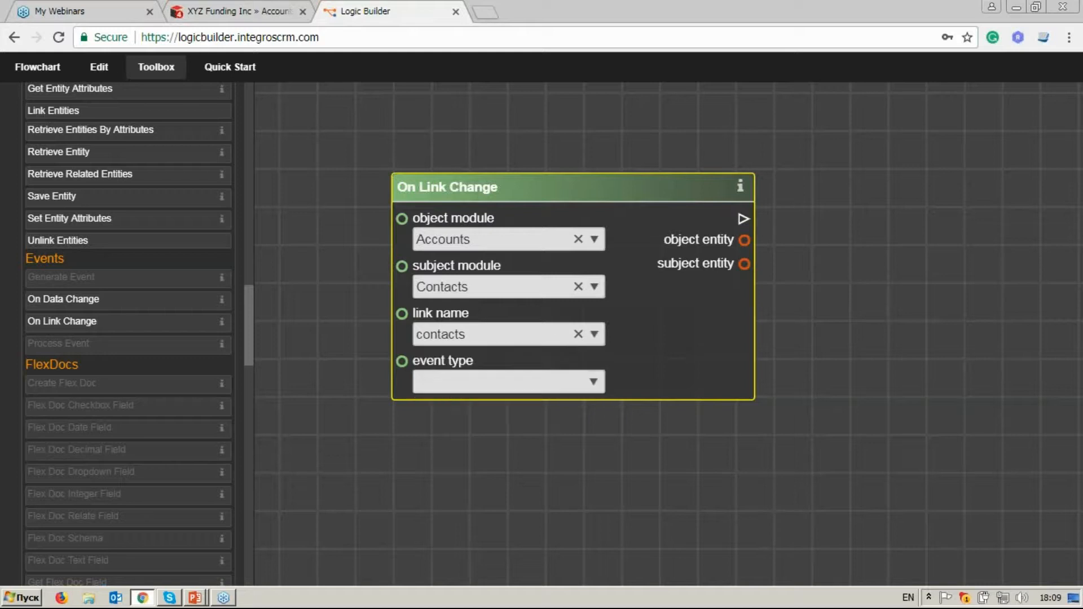
{"action": "left_click", "coordinate": [590, 388]}
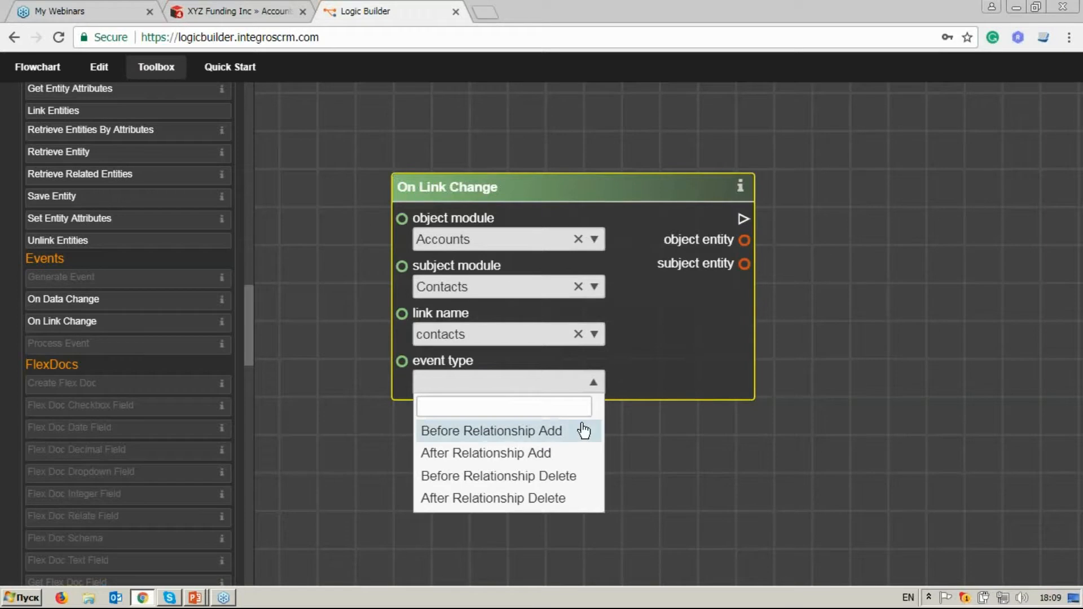
{"action": "left_click", "coordinate": [584, 477]}
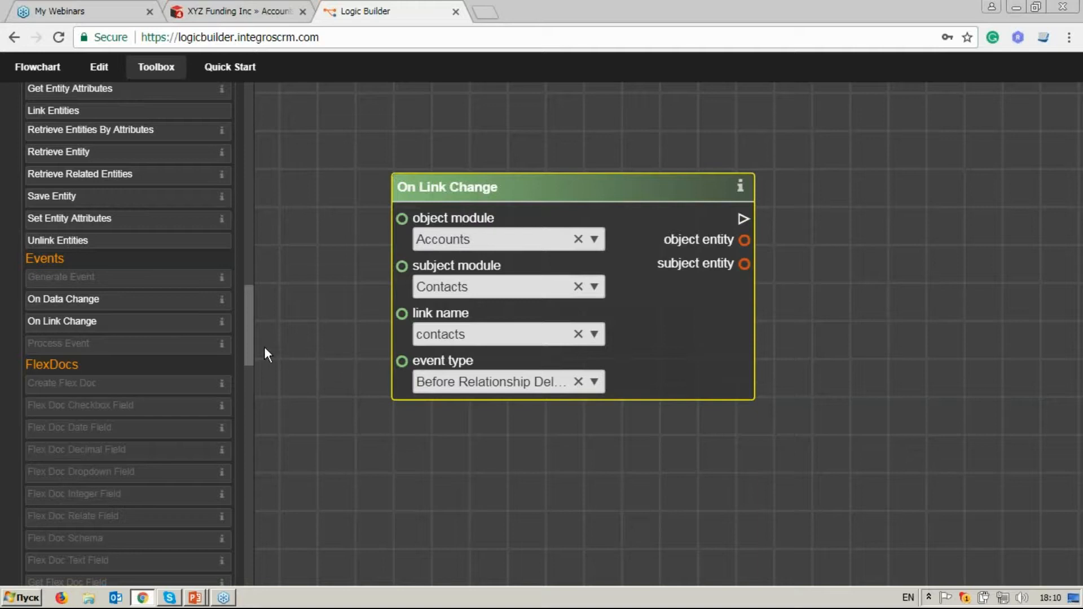
Search the operator list for "retr".
{"action": "left_click_drag", "start_coordinate": [249, 348], "coordinate": [263, 99]}
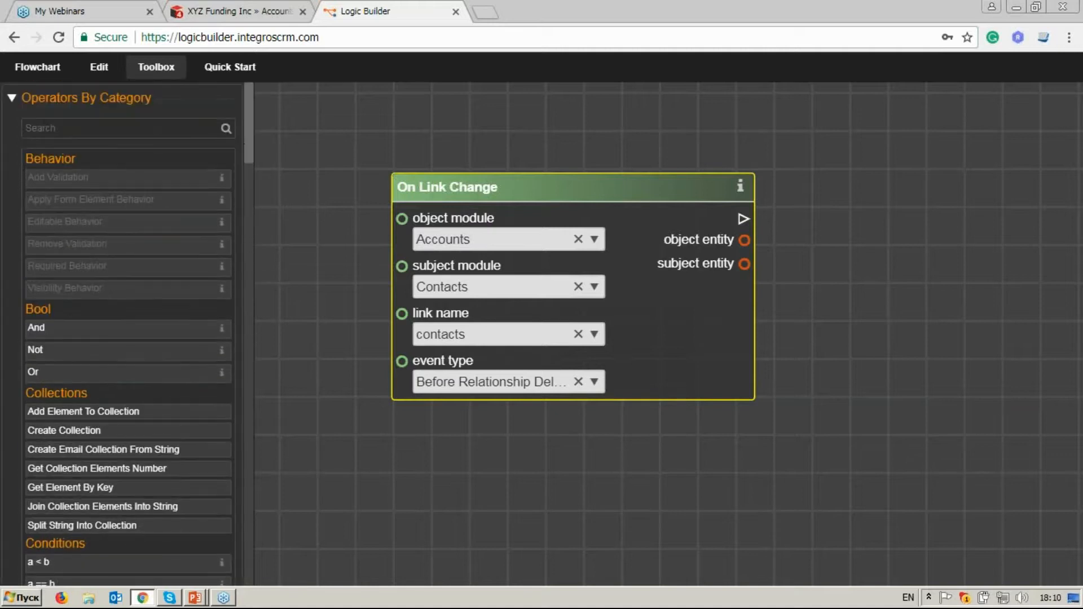
{"action": "left_click", "coordinate": [148, 130]}
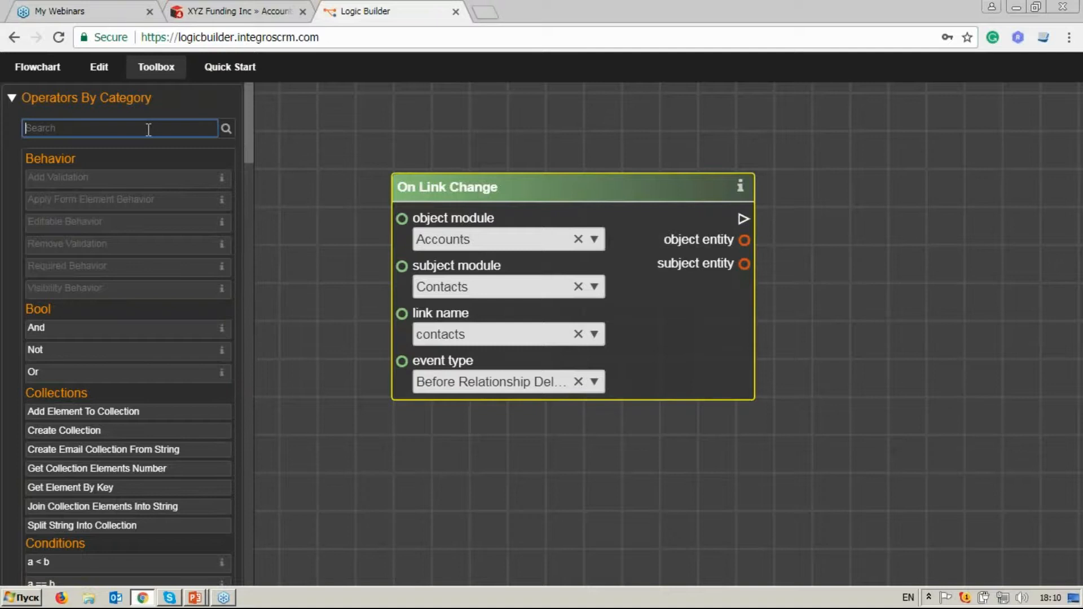
{"action": "type", "text": "retr"}
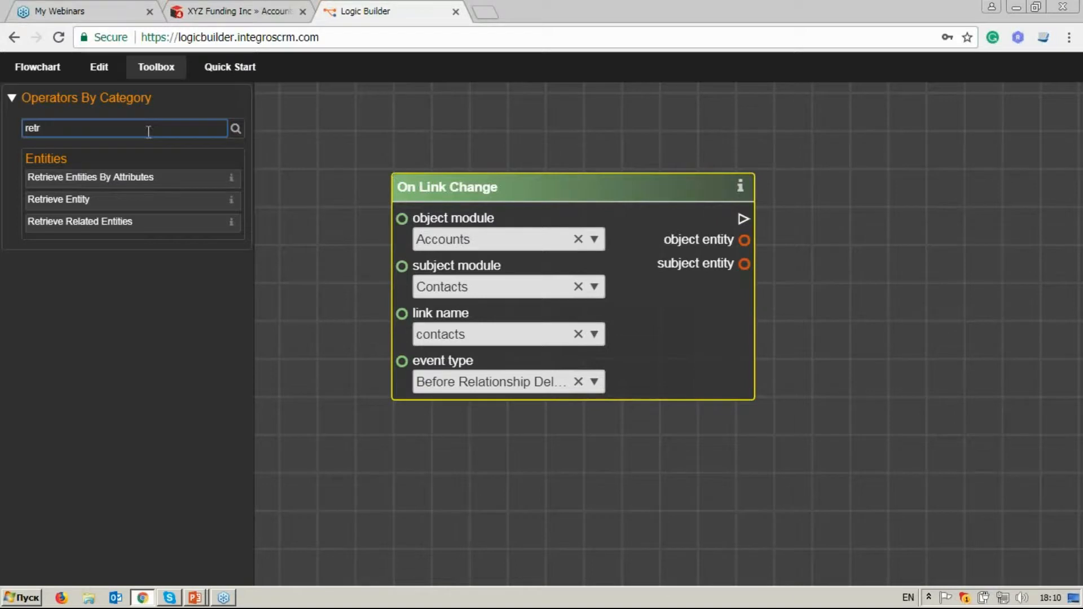
Add a Retrieve Entities By Attributes operator to the canvas, placing it to the right of On Link Change.
{"action": "left_click", "coordinate": [162, 180]}
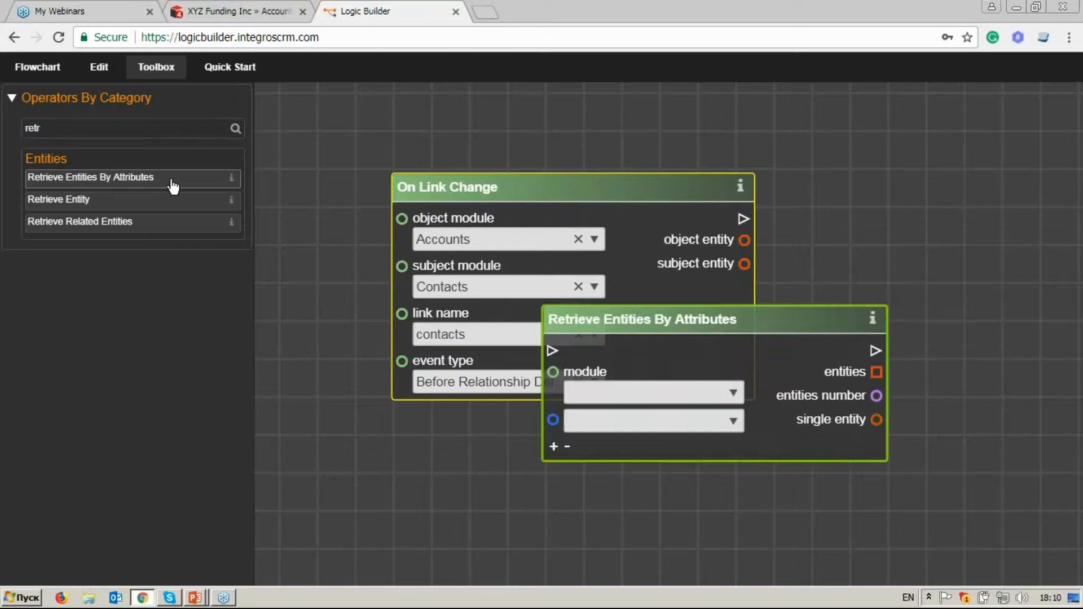
{"action": "left_click_drag", "start_coordinate": [614, 310], "coordinate": [864, 136]}
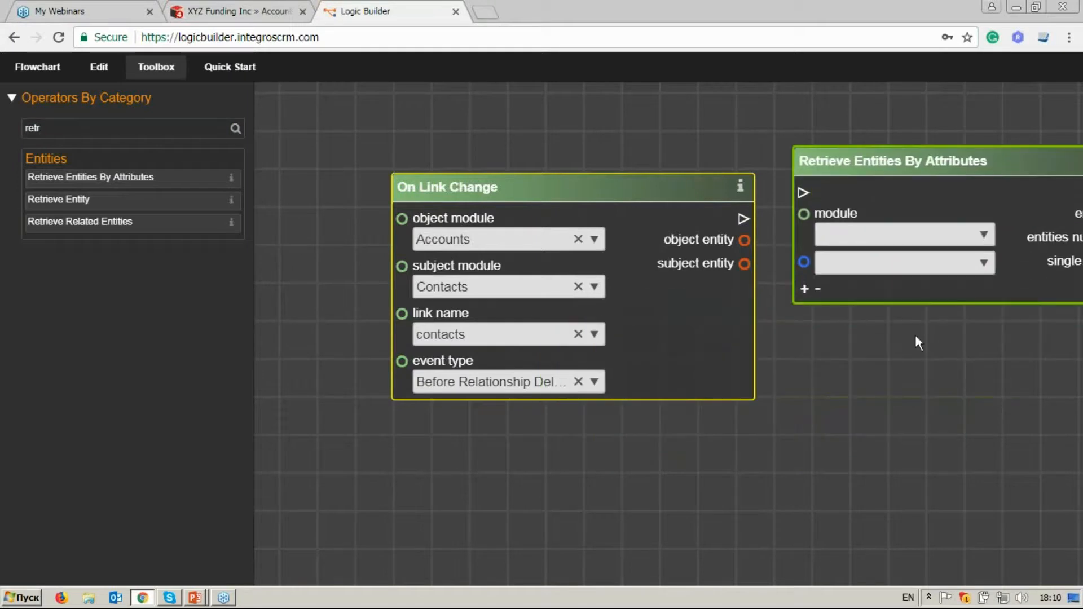
{"action": "left_click_drag", "start_coordinate": [915, 334], "coordinate": [778, 331]}
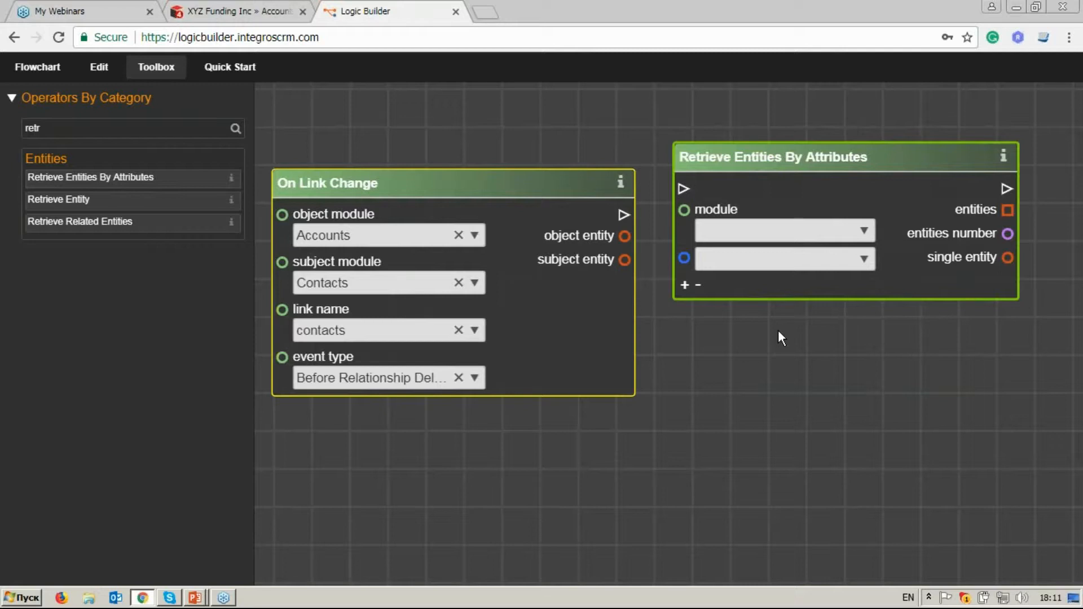
Set the Retrieve Entities By Attributes module to Accounts and its attribute to Name: (name).
{"action": "left_click", "coordinate": [863, 233]}
{"action": "left_click", "coordinate": [839, 281]}
{"action": "left_click", "coordinate": [860, 259]}
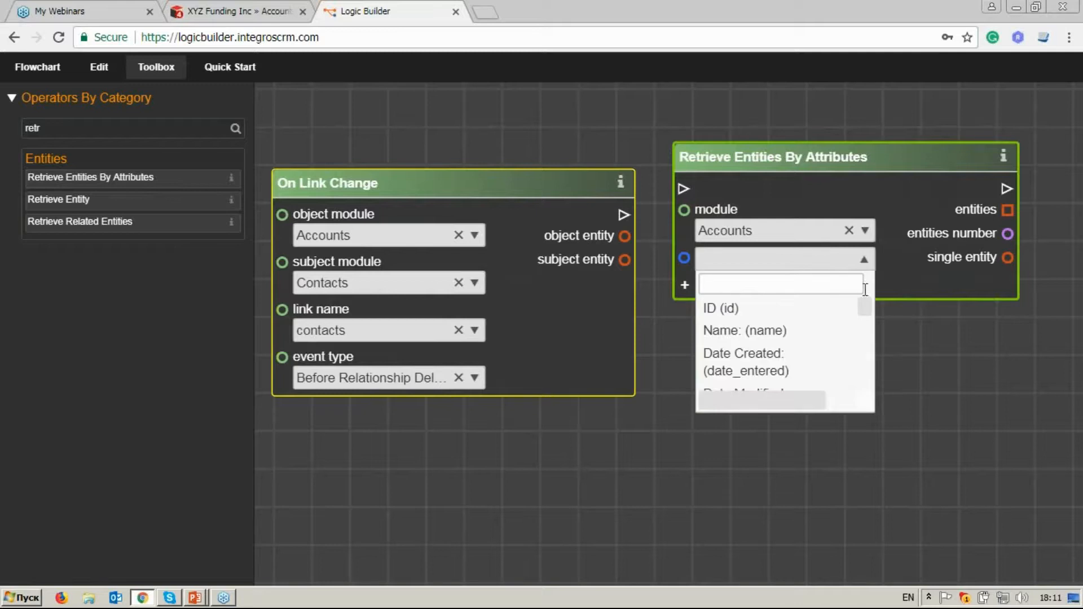
{"action": "scroll", "coordinate": [868, 303], "scroll_direction": "down", "scroll_amount": 2}
{"action": "scroll", "coordinate": [868, 303], "scroll_direction": "down", "scroll_amount": 3}
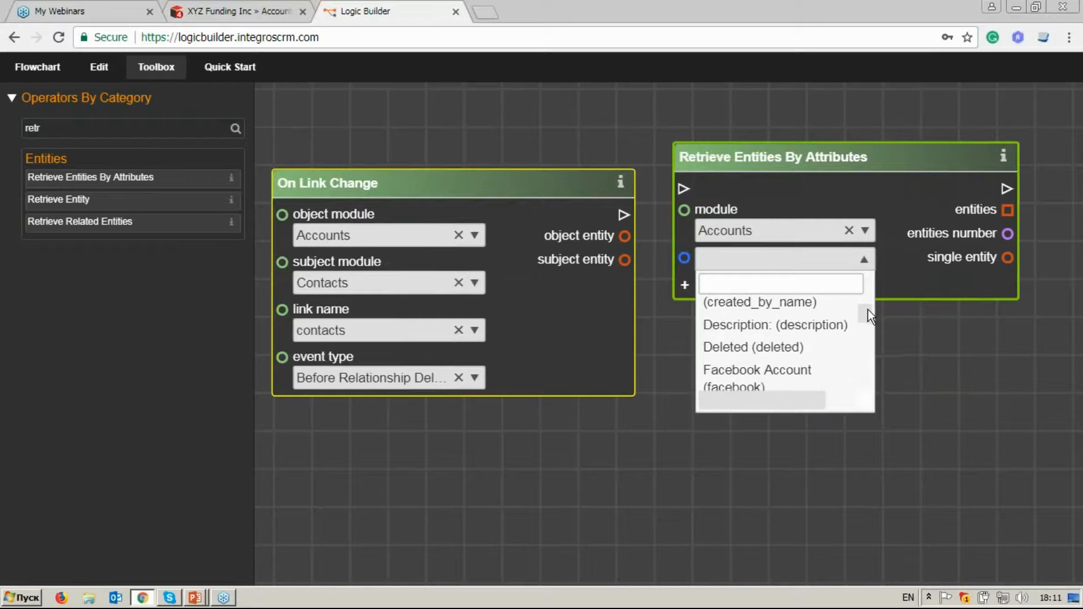
{"action": "left_click_drag", "start_coordinate": [868, 309], "coordinate": [867, 299]}
{"action": "left_click", "coordinate": [835, 331]}
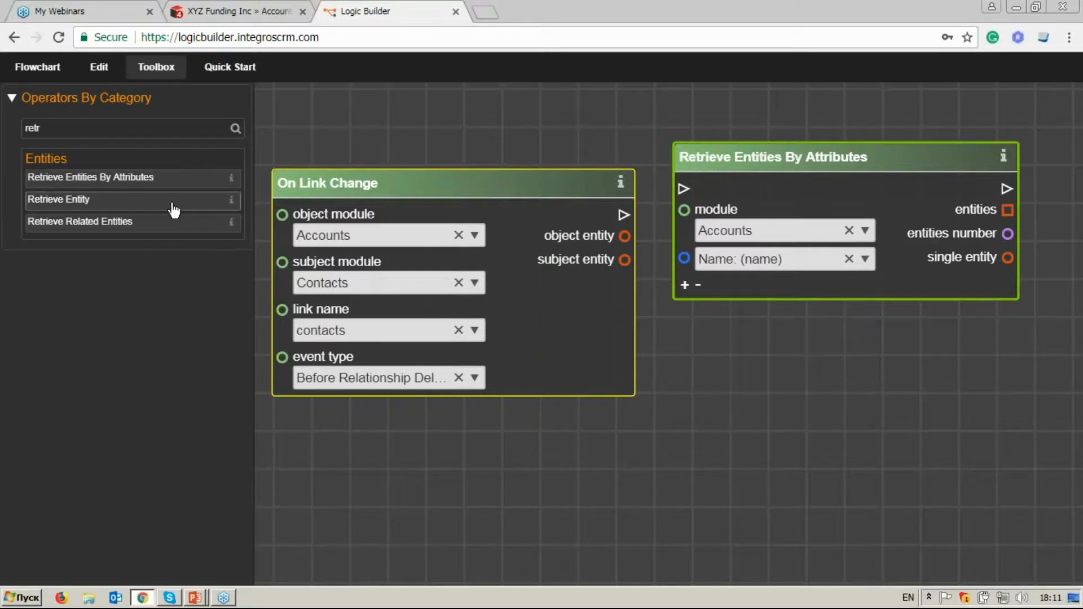
Add a Retrieve Entity operator to the canvas, placing it below Retrieve Entities By Attributes.
{"action": "left_click_drag", "start_coordinate": [173, 204], "coordinate": [564, 287]}
{"action": "left_click_drag", "start_coordinate": [599, 321], "coordinate": [726, 341]}
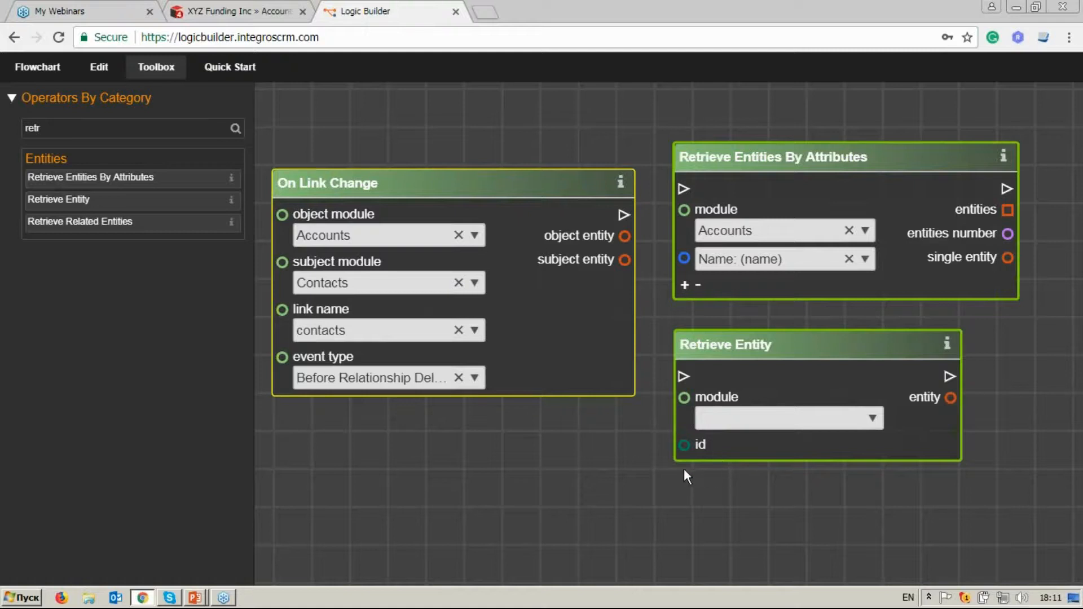
Add a Retrieve Related Entities operator to the canvas, placing it below Retrieve Entity.
{"action": "left_click_drag", "start_coordinate": [690, 469], "coordinate": [688, 386]}
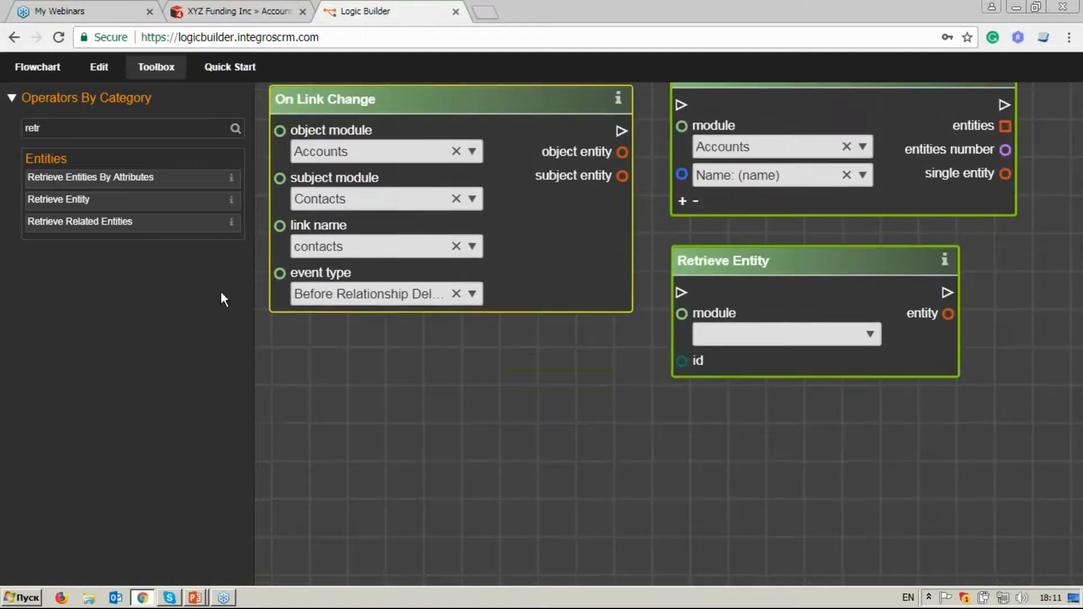
{"action": "left_click", "coordinate": [170, 223]}
{"action": "left_click_drag", "start_coordinate": [657, 318], "coordinate": [780, 411]}
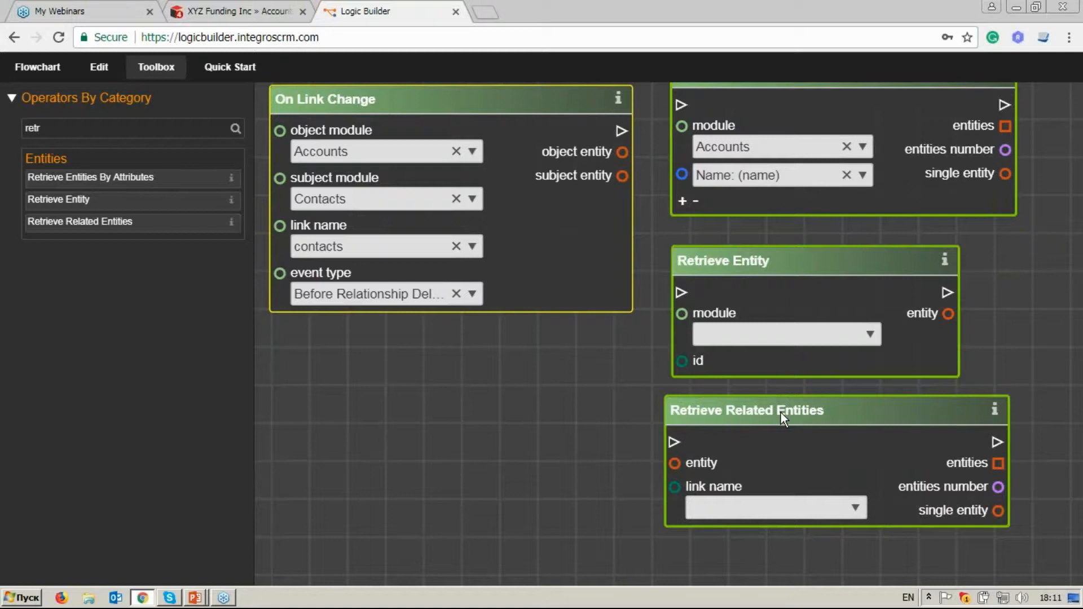
{"action": "left_click", "coordinate": [781, 412]}
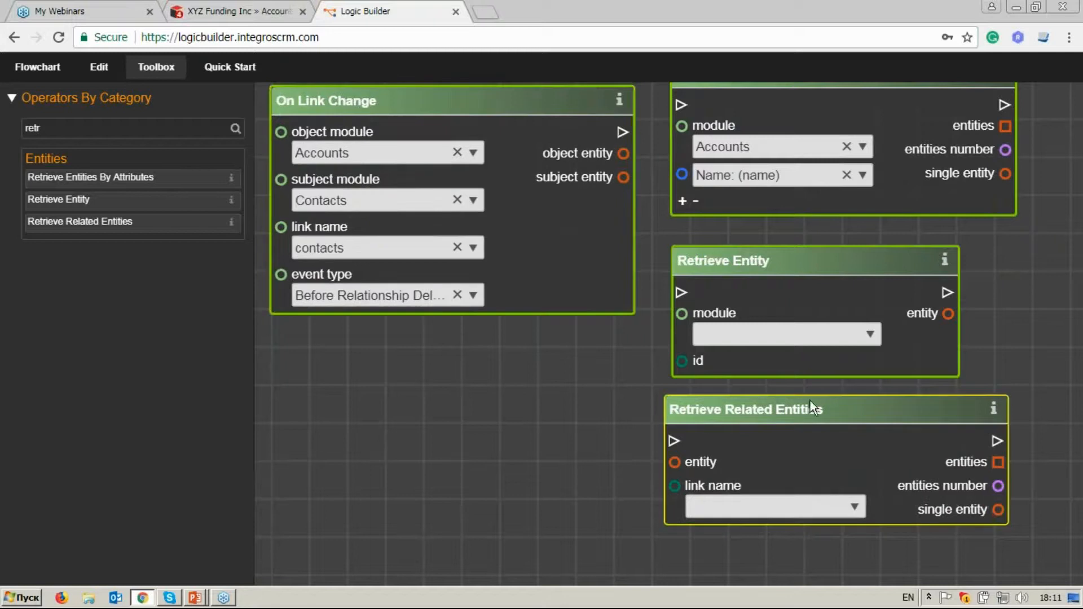
Delete the Retrieve Entity and Retrieve Entities By Attributes operators from the canvas.
{"action": "left_click", "coordinate": [794, 260]}
{"action": "right_click", "coordinate": [793, 261]}
{"action": "left_click", "coordinate": [824, 320]}
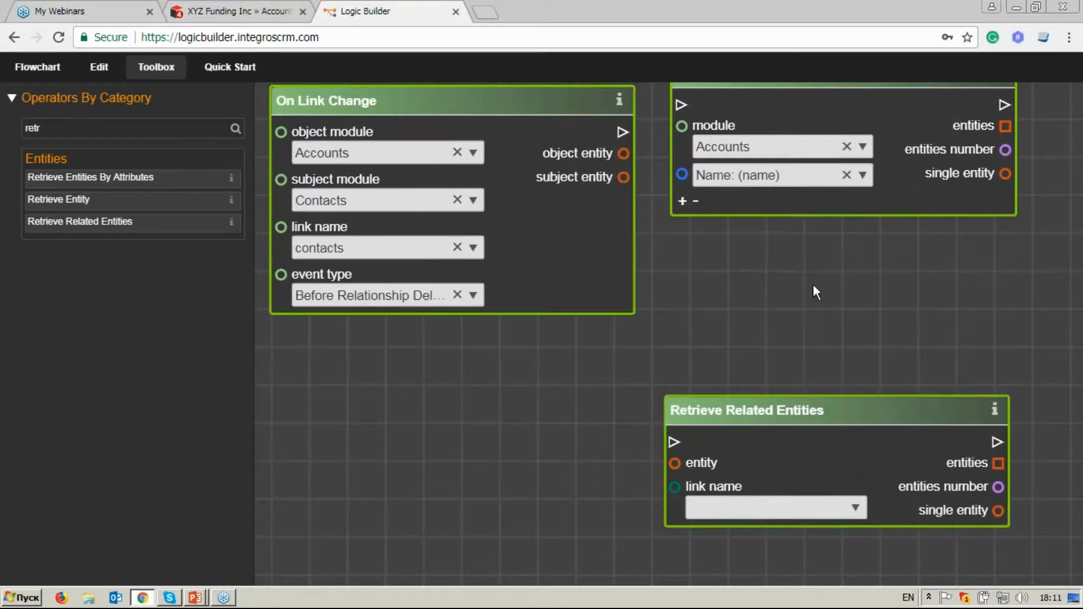
{"action": "left_click_drag", "start_coordinate": [811, 221], "coordinate": [815, 254]}
{"action": "left_click", "coordinate": [784, 113]}
{"action": "right_click", "coordinate": [784, 112]}
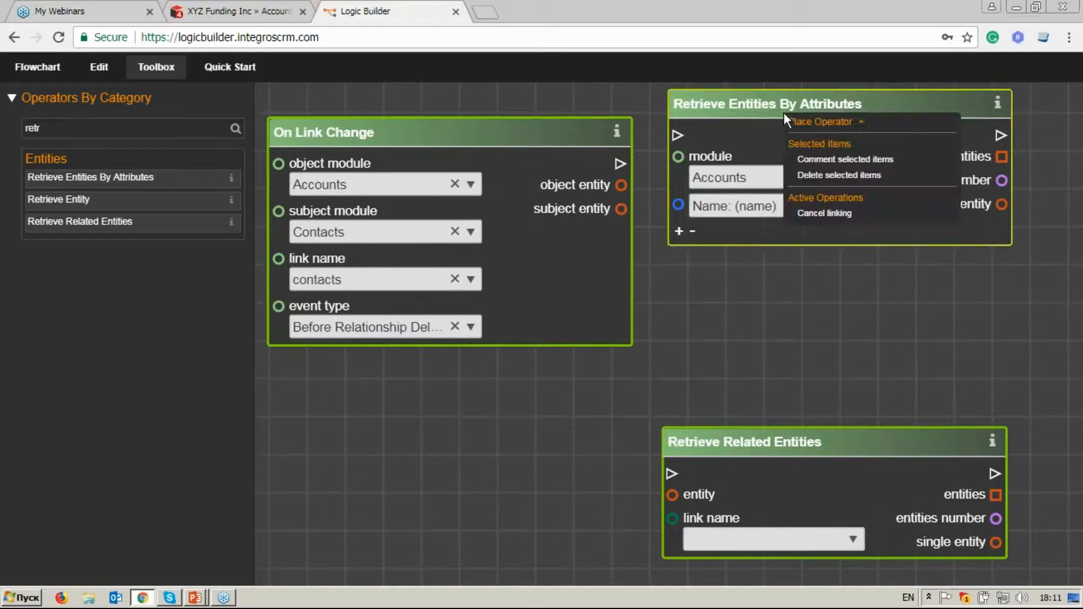
{"action": "left_click", "coordinate": [809, 176]}
Move the Retrieve Related Entities operator up beside On Link Change, level with its header.
{"action": "left_click_drag", "start_coordinate": [777, 440], "coordinate": [824, 136]}
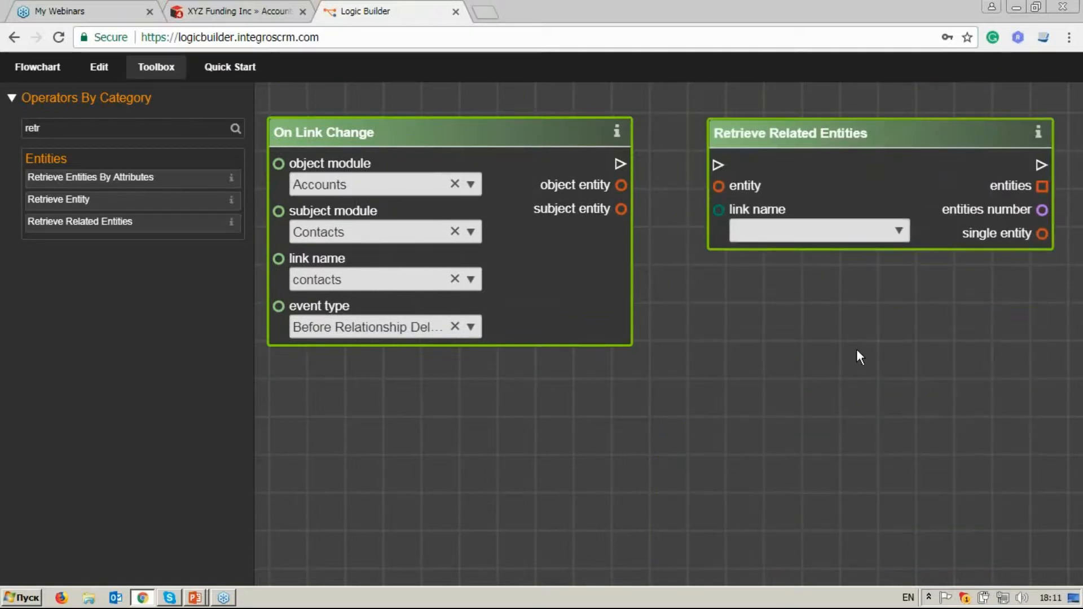
{"action": "left_click_drag", "start_coordinate": [857, 348], "coordinate": [825, 346]}
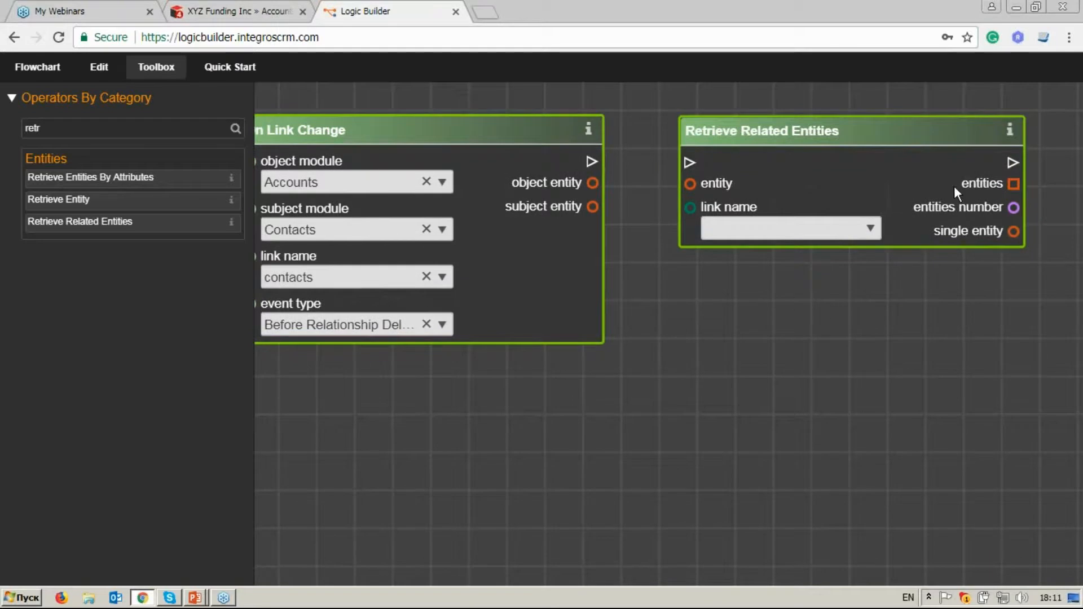
Check which link names the unconnected Retrieve Related Entities operator offers.
{"action": "left_click", "coordinate": [871, 230]}
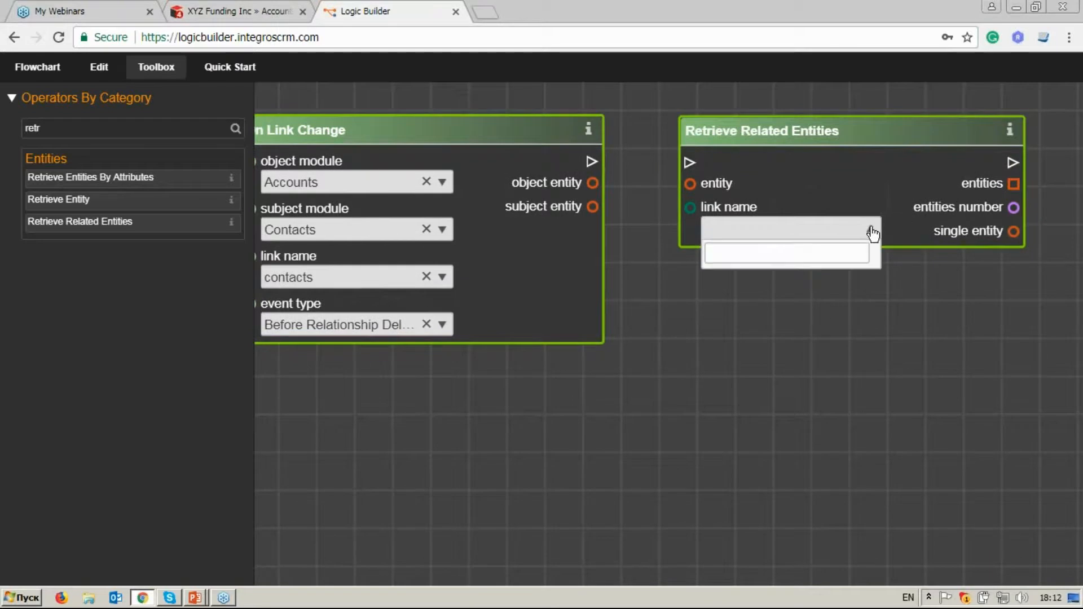
{"action": "left_click", "coordinate": [873, 231]}
{"action": "left_click", "coordinate": [873, 231]}
{"action": "left_click", "coordinate": [873, 232]}
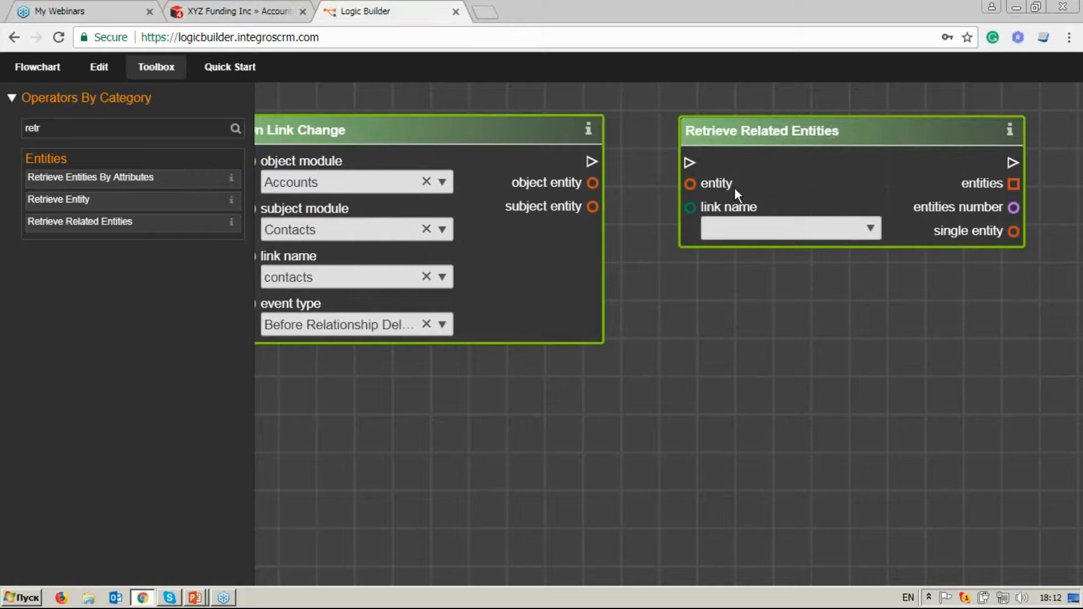
{"action": "left_click", "coordinate": [870, 228]}
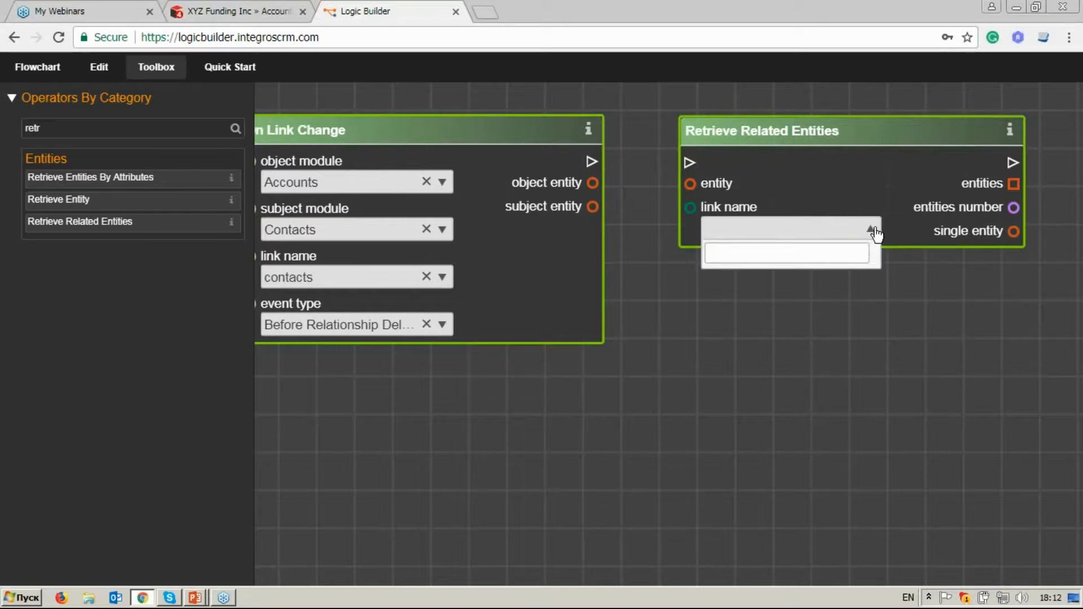
{"action": "left_click", "coordinate": [872, 234]}
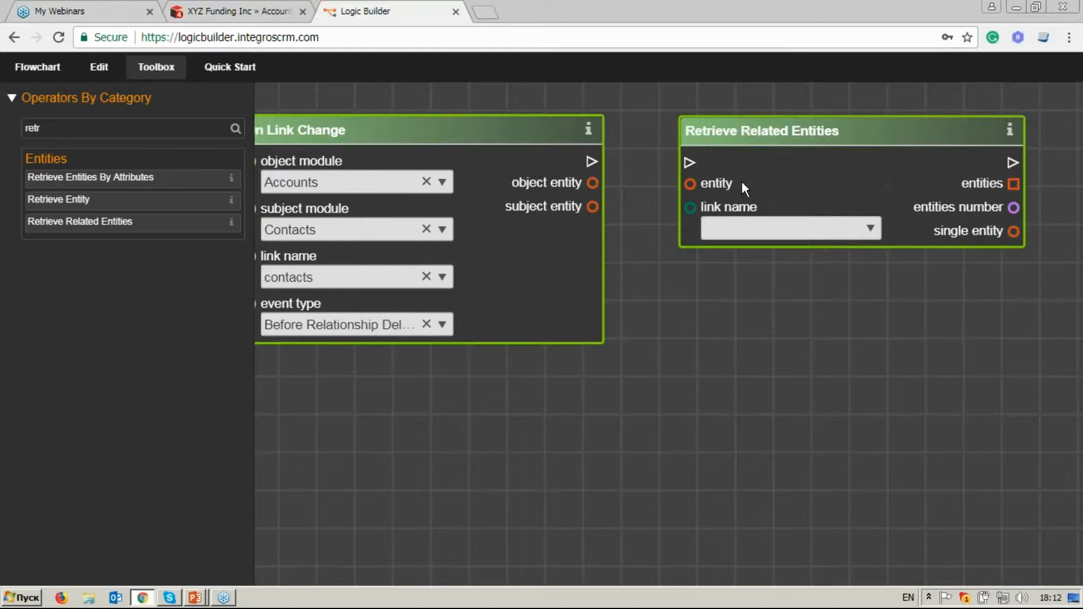
Connect On Link Change's subject entity to the entity input of Retrieve Related Entities and set its link name to Opportunities (opportunities).
{"action": "left_click_drag", "start_coordinate": [746, 196], "coordinate": [788, 194]}
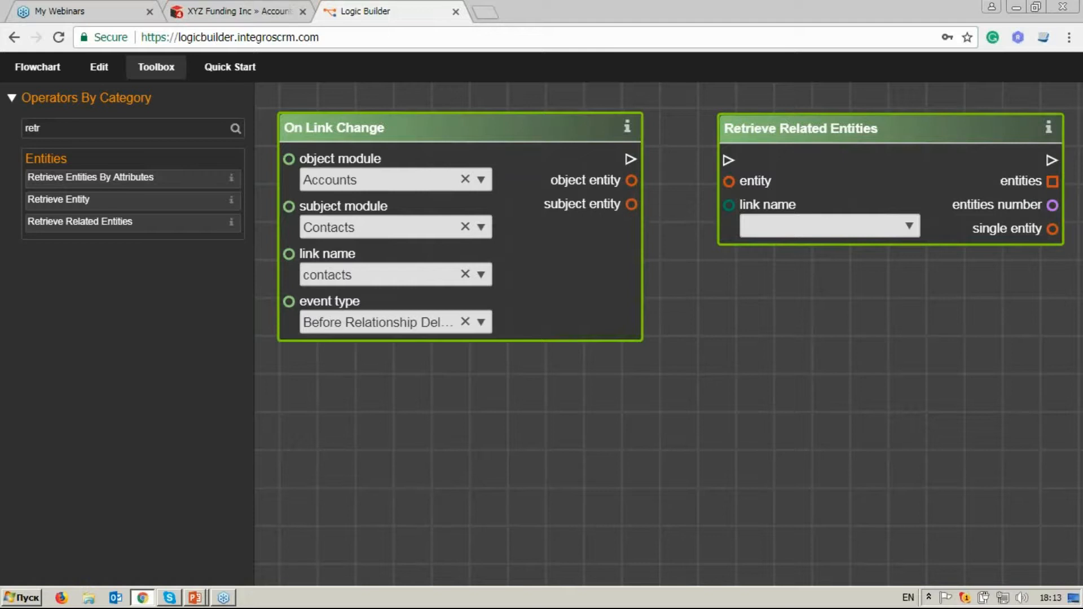
{"action": "left_click_drag", "start_coordinate": [632, 204], "coordinate": [732, 190]}
{"action": "left_click", "coordinate": [911, 228]}
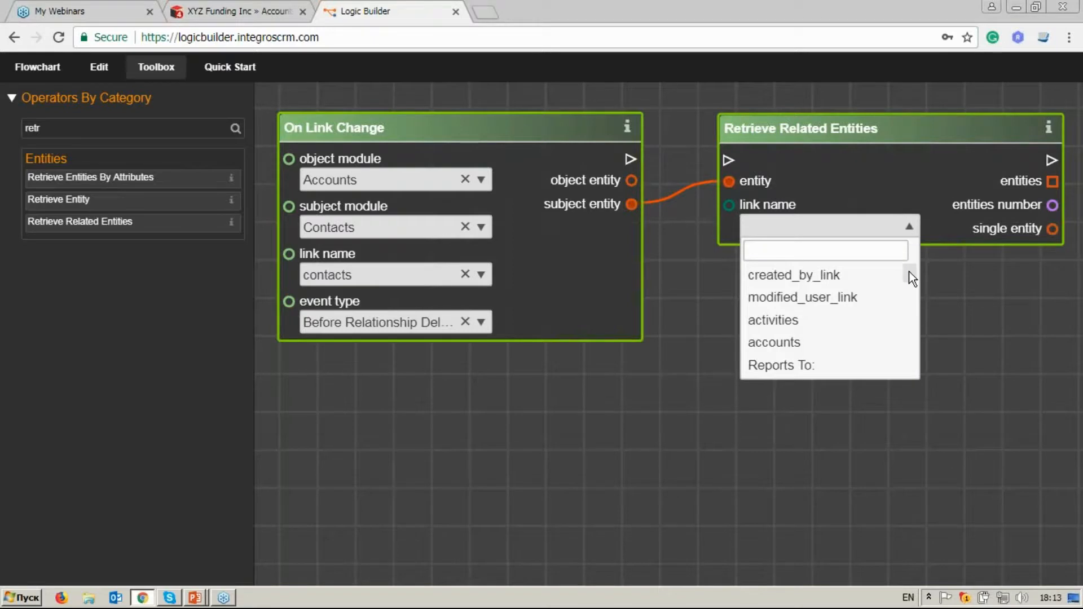
{"action": "left_click", "coordinate": [901, 251]}
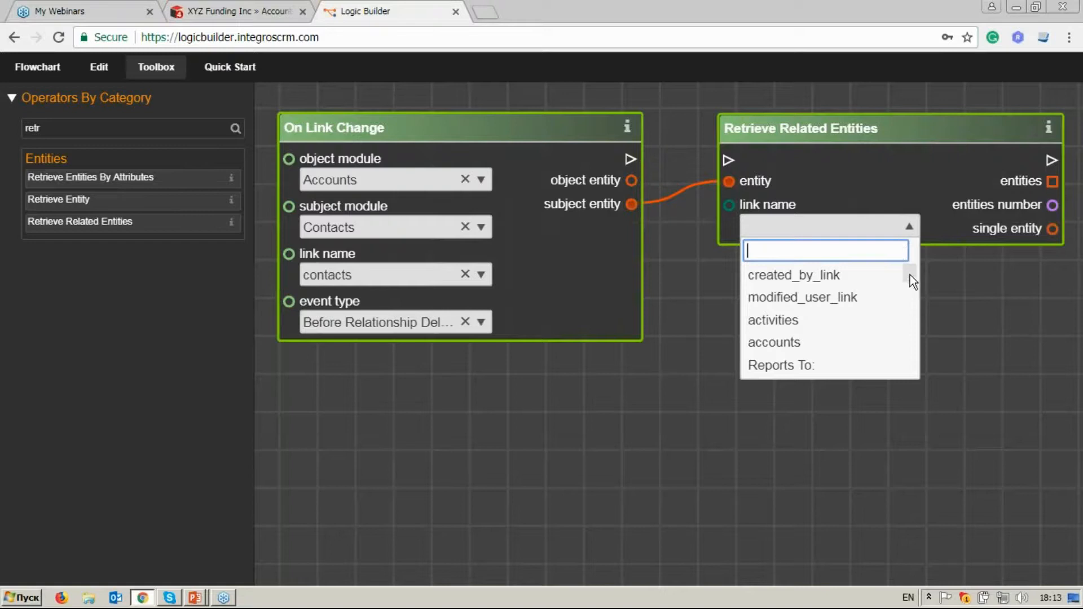
{"action": "scroll", "coordinate": [910, 275], "scroll_direction": "down", "scroll_amount": 3}
{"action": "scroll", "coordinate": [914, 276], "scroll_direction": "up", "scroll_amount": 3}
{"action": "type", "text": "opp"}
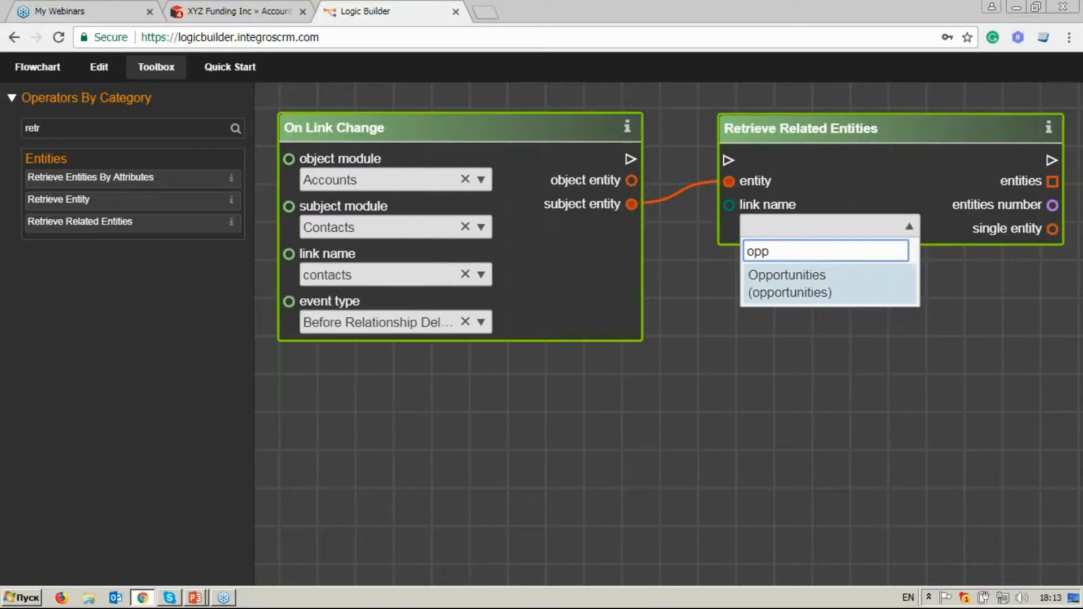
{"action": "left_click", "coordinate": [878, 288]}
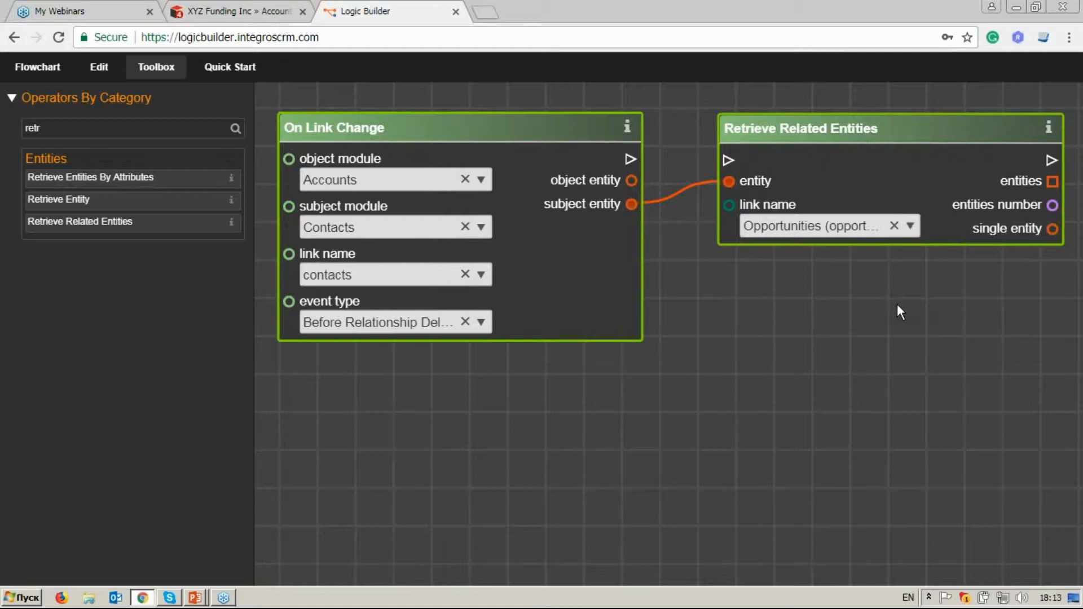
Connect the execution flow from On Link Change to Retrieve Related Entities and align the two operators so the flow line runs straight.
{"action": "left_click_drag", "start_coordinate": [898, 304], "coordinate": [765, 319]}
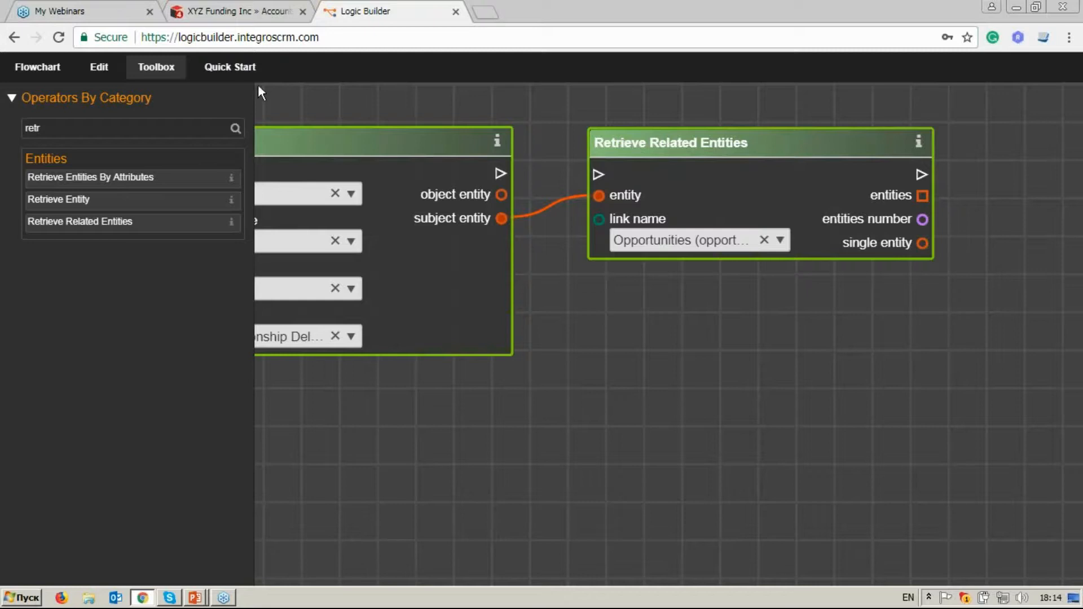
{"action": "left_click", "coordinate": [156, 67]}
{"action": "left_click_drag", "start_coordinate": [226, 127], "coordinate": [308, 174]}
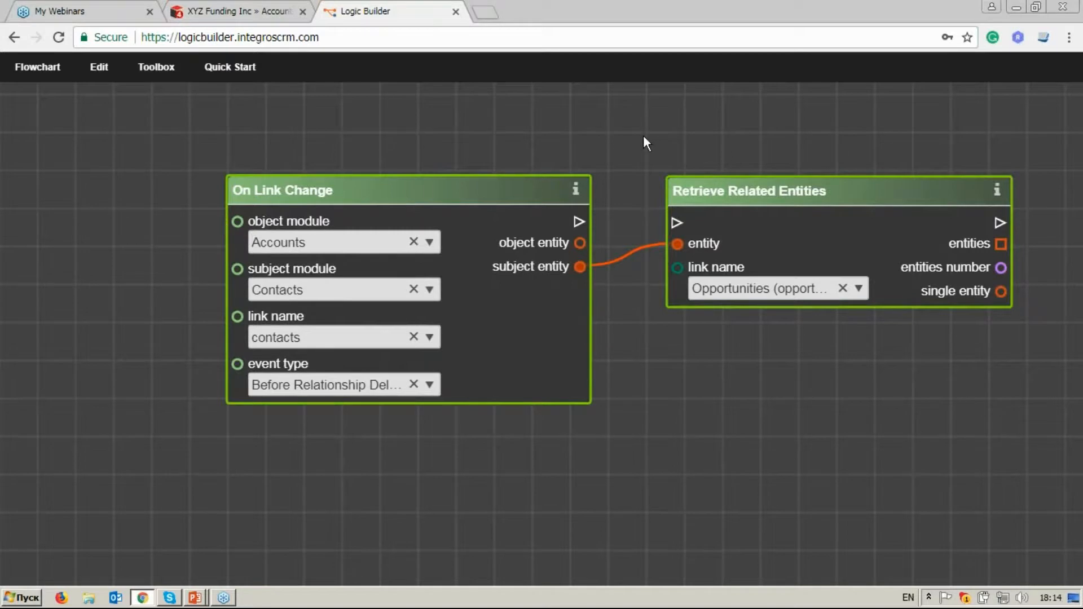
{"action": "left_click_drag", "start_coordinate": [644, 144], "coordinate": [581, 148]}
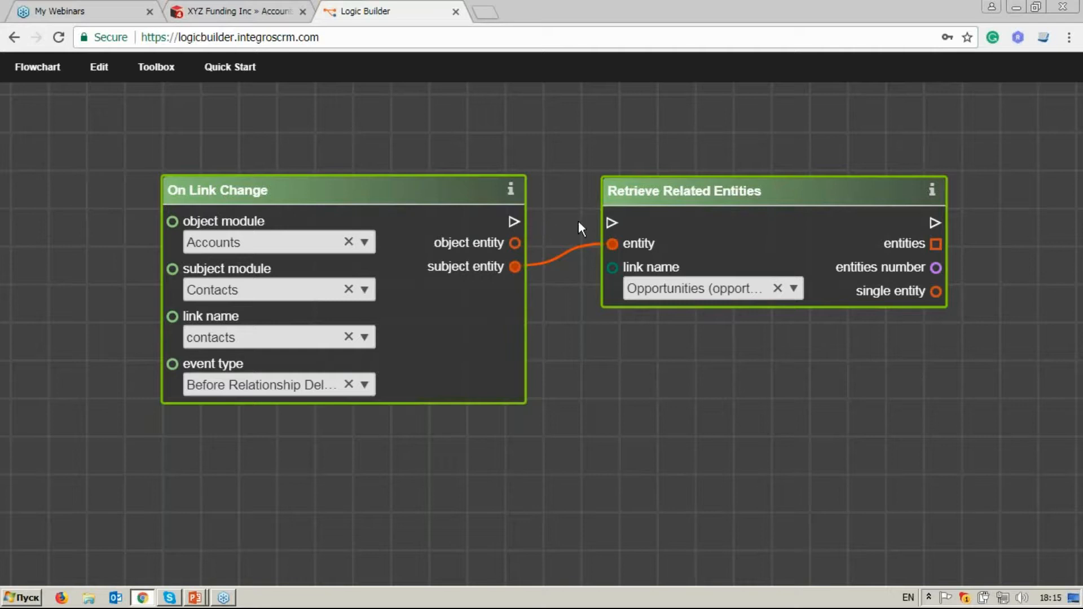
{"action": "left_click", "coordinate": [599, 223]}
{"action": "left_click_drag", "start_coordinate": [640, 191], "coordinate": [642, 191]}
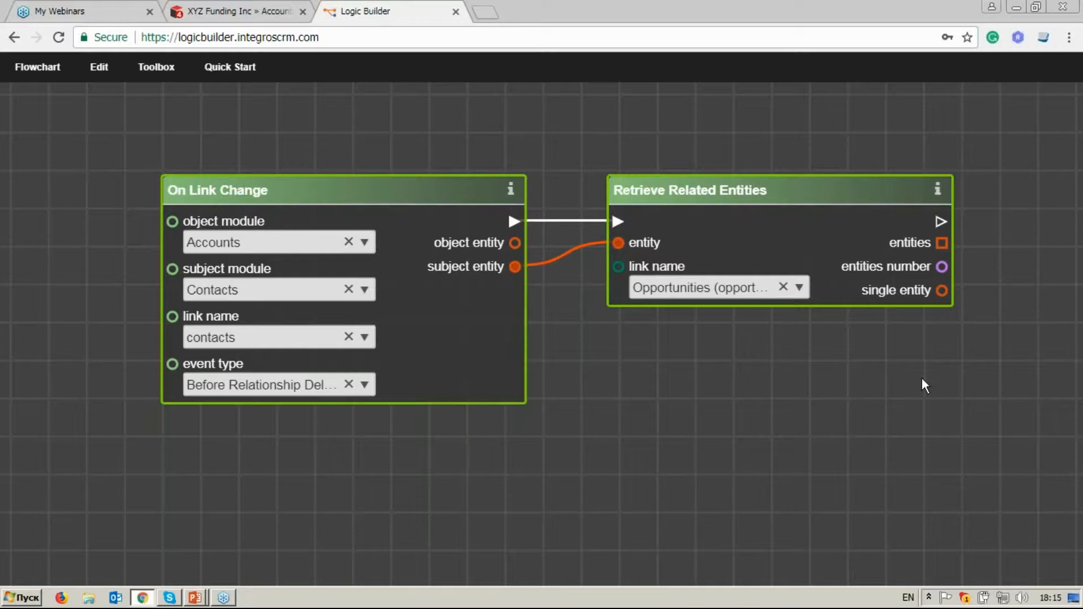
Find the For Each Entity operator by searching "for" and place it beside Retrieve Related Entities, level with its header.
{"action": "left_click_drag", "start_coordinate": [923, 386], "coordinate": [840, 392]}
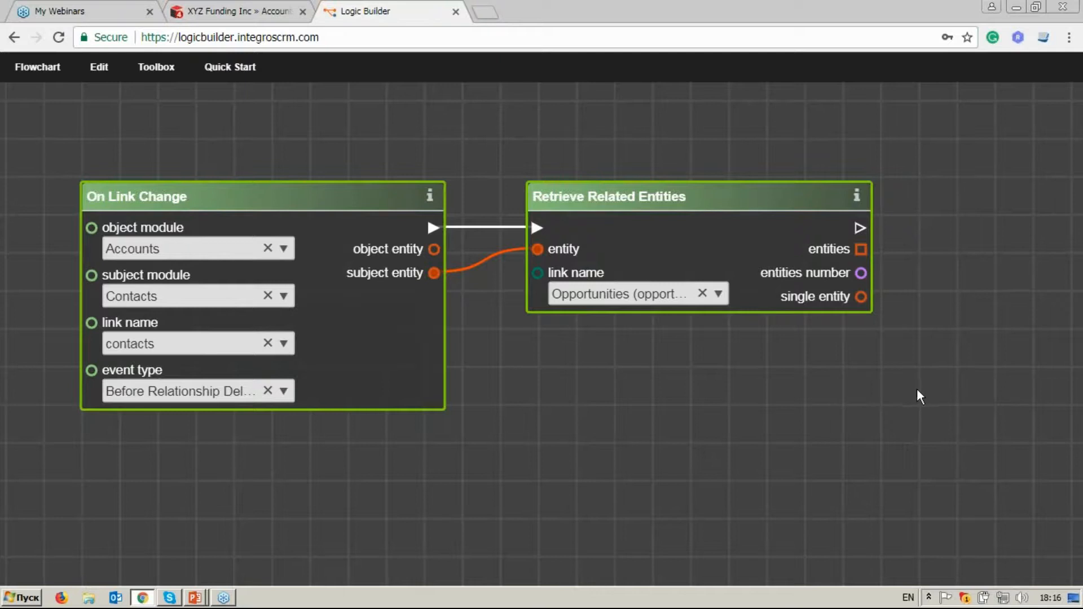
{"action": "left_click_drag", "start_coordinate": [917, 390], "coordinate": [805, 378]}
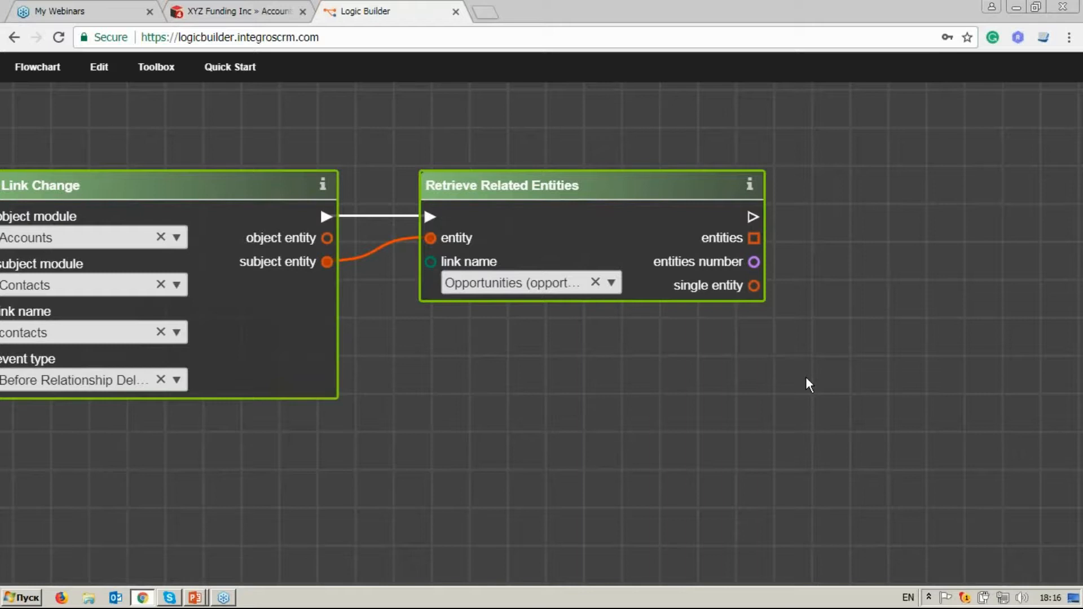
{"action": "left_click", "coordinate": [167, 70]}
{"action": "left_click_drag", "start_coordinate": [80, 128], "coordinate": [15, 136]}
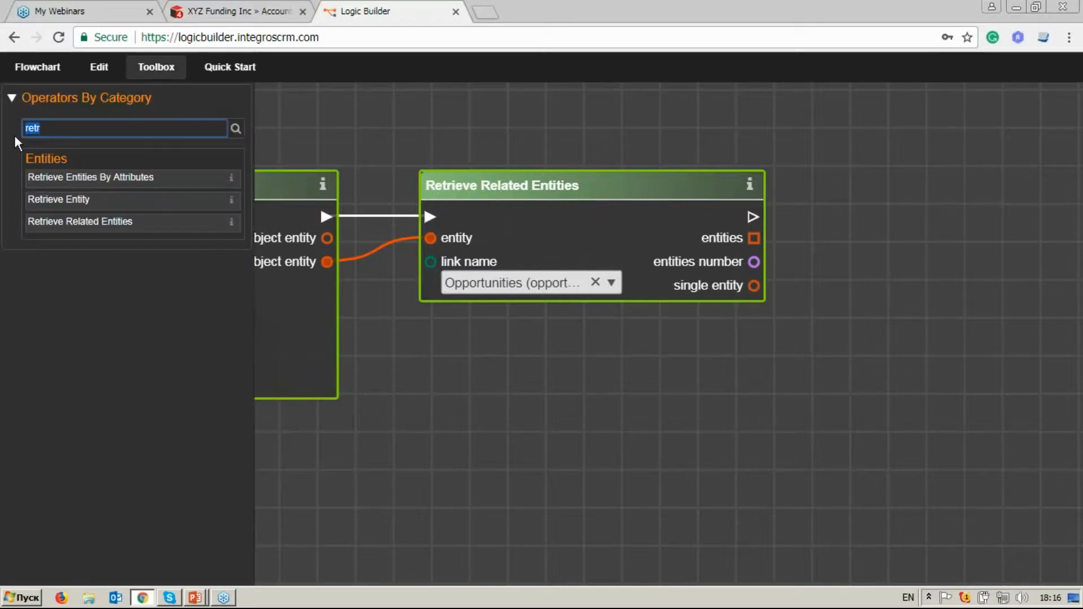
{"action": "key", "text": "BackSpace"}
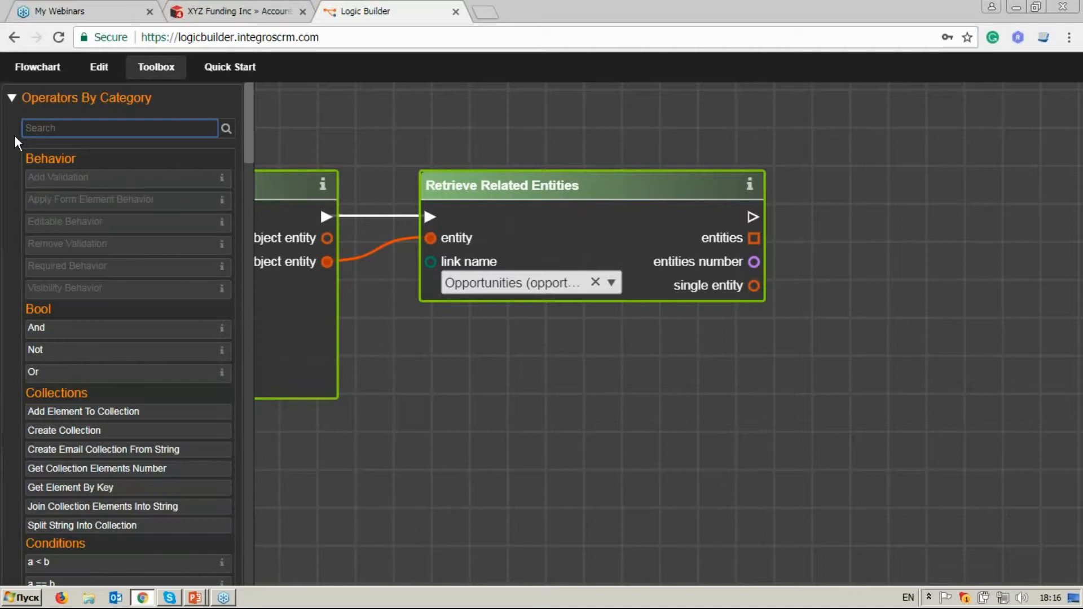
{"action": "type", "text": "for"}
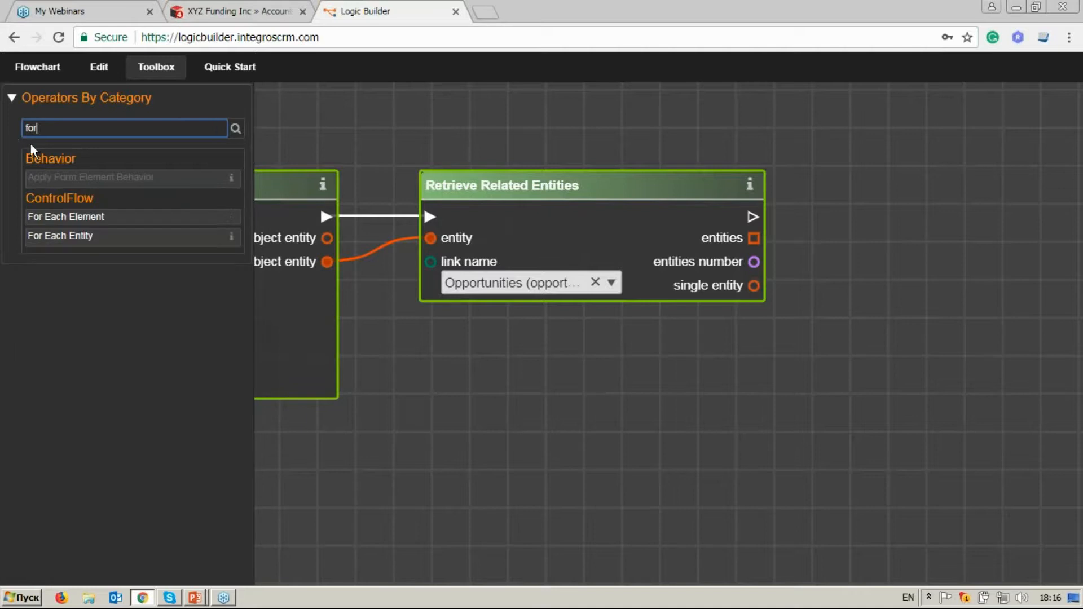
{"action": "left_click", "coordinate": [144, 242]}
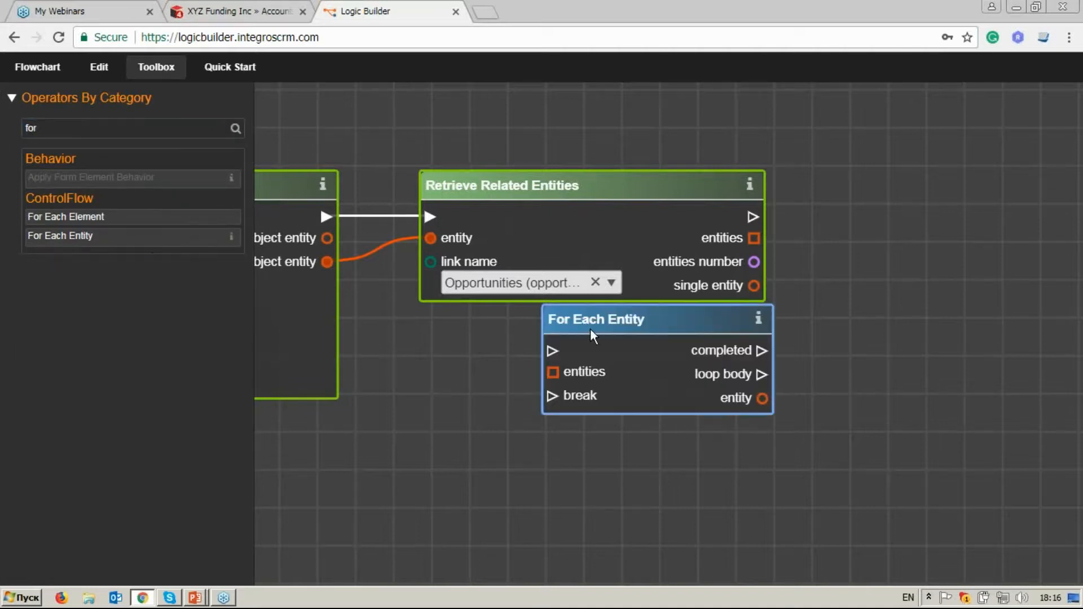
{"action": "left_click_drag", "start_coordinate": [590, 328], "coordinate": [889, 191]}
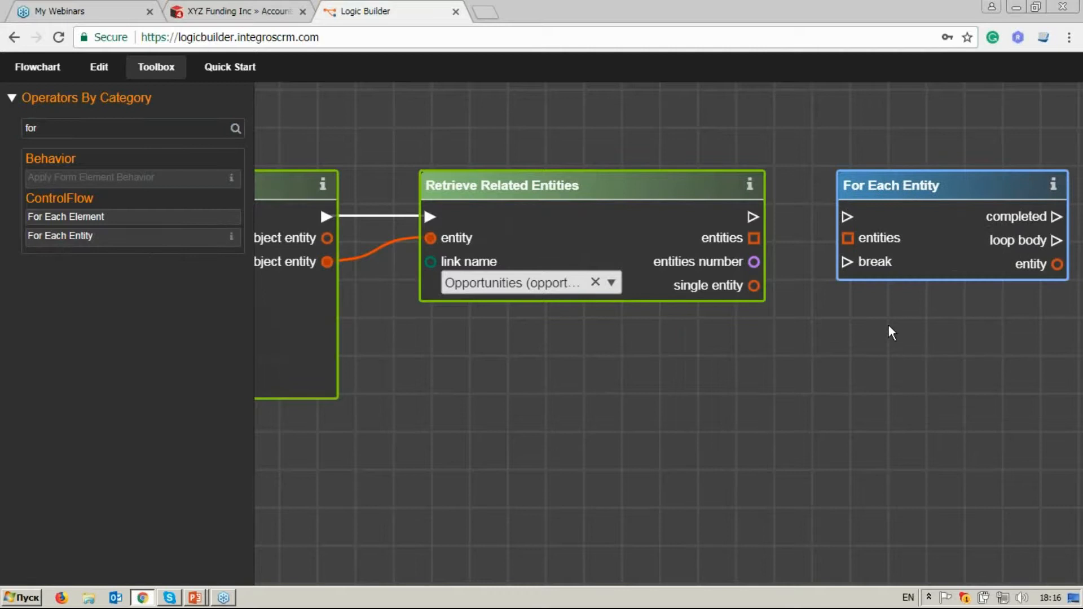
Connect the execution flow and the entities output of Retrieve Related Entities to the matching inputs of For Each Entity.
{"action": "left_click_drag", "start_coordinate": [888, 327], "coordinate": [747, 318]}
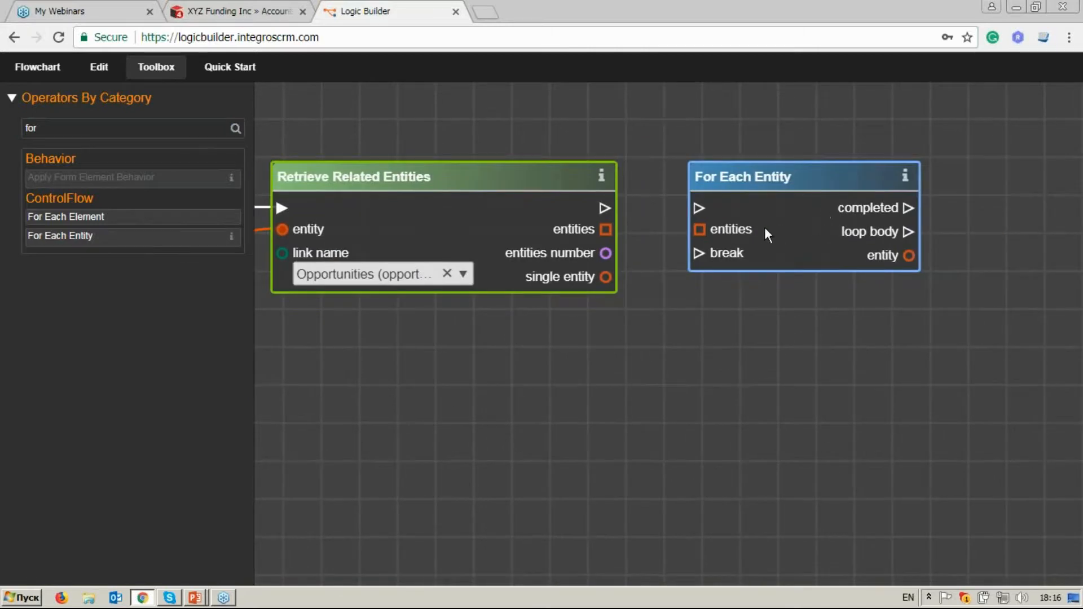
{"action": "left_click_drag", "start_coordinate": [764, 175], "coordinate": [767, 185]}
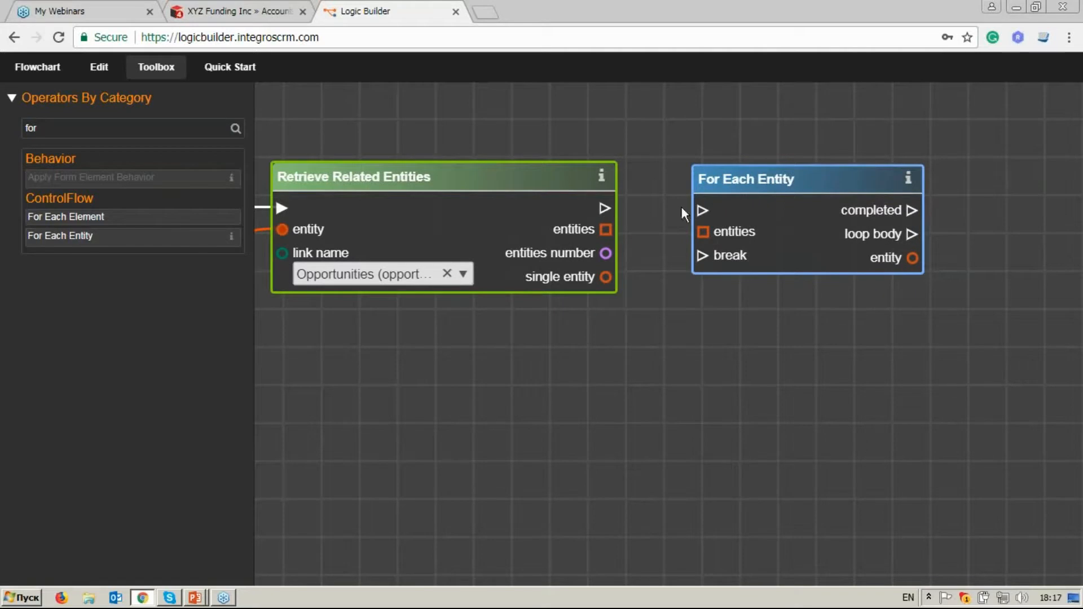
{"action": "left_click", "coordinate": [703, 211]}
{"action": "left_click_drag", "start_coordinate": [608, 233], "coordinate": [703, 232]}
Find the Get Entity Attributes operator by searching "get en" and place it diagonally below For Each Entity, past its output side.
{"action": "left_click_drag", "start_coordinate": [922, 332], "coordinate": [799, 336]}
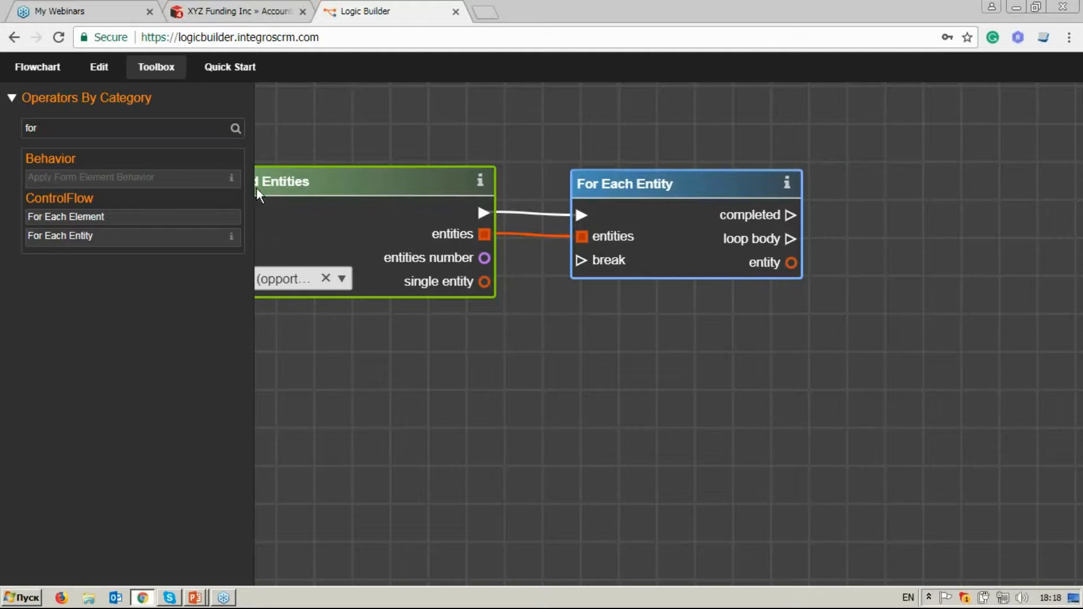
{"action": "left_click", "coordinate": [189, 131]}
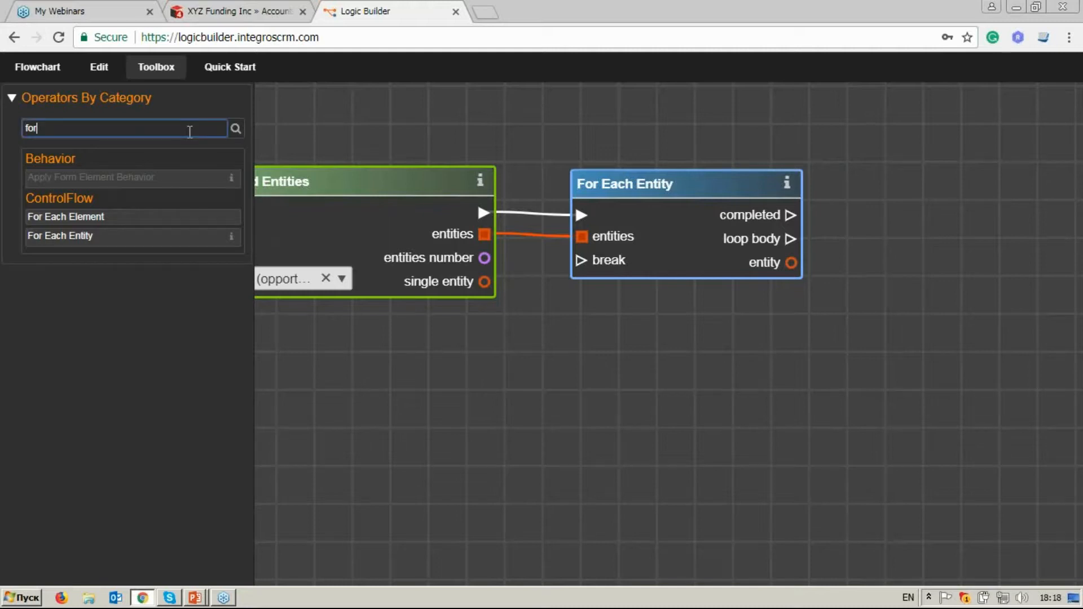
{"action": "key", "text": "BackSpace"}
{"action": "key", "text": "BackSpace"}
{"action": "key", "text": "BackSpace"}
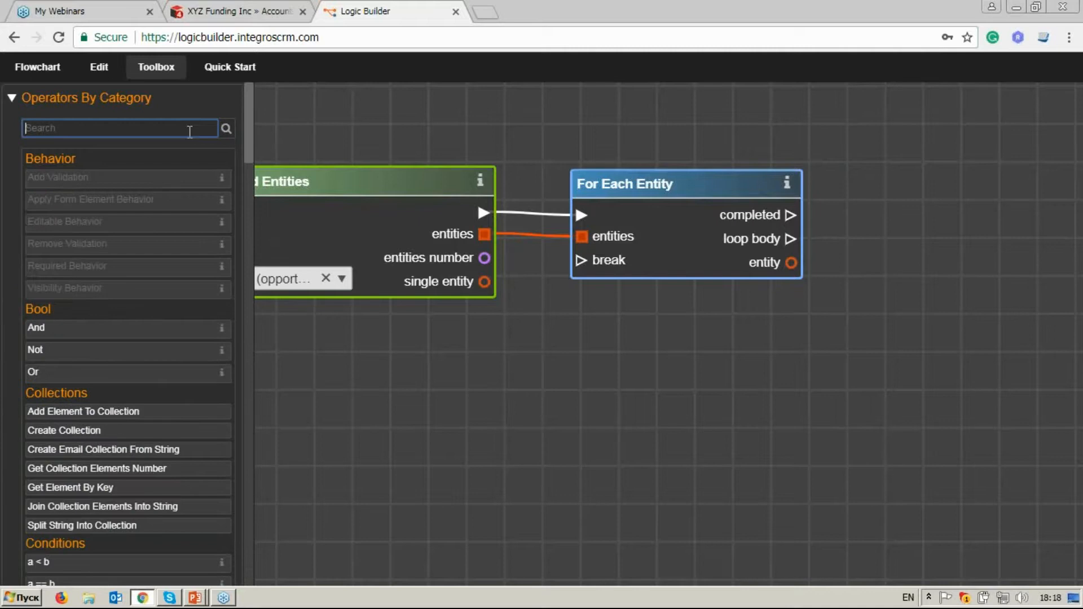
{"action": "type", "text": "get "}
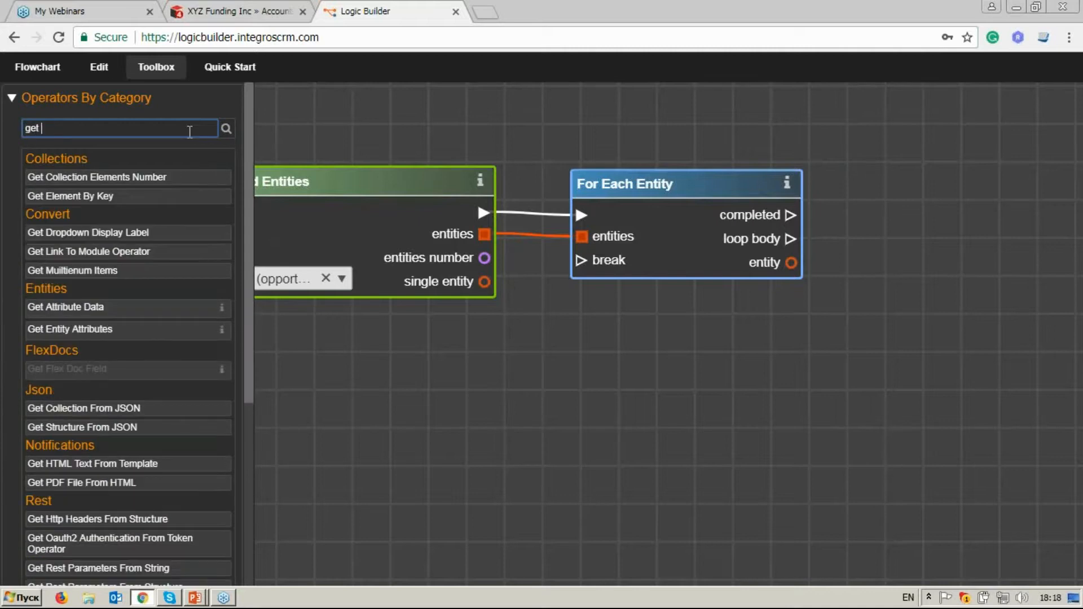
{"action": "type", "text": "en"}
{"action": "left_click", "coordinate": [158, 179]}
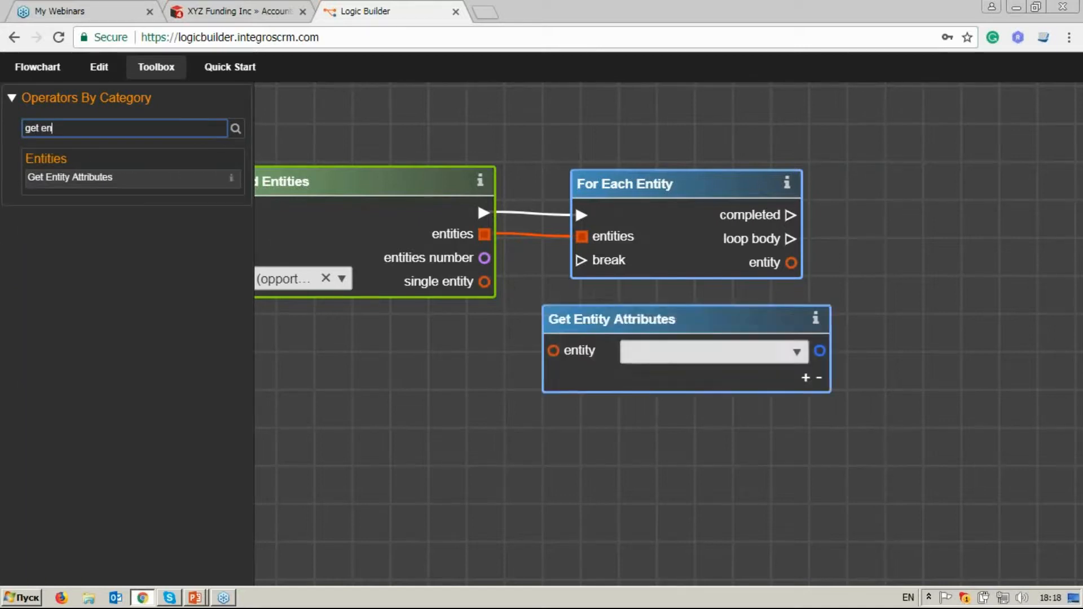
{"action": "left_click_drag", "start_coordinate": [664, 316], "coordinate": [943, 319]}
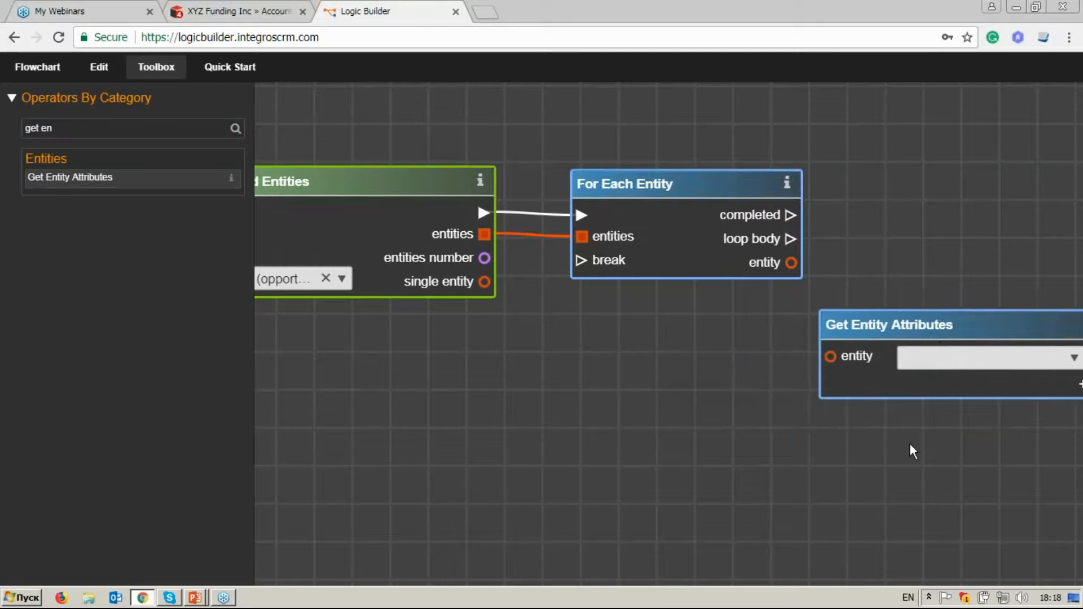
Connect For Each Entity's entity output to Get Entity Attributes and select the Status (sales_status) attribute.
{"action": "left_click_drag", "start_coordinate": [910, 443], "coordinate": [720, 397]}
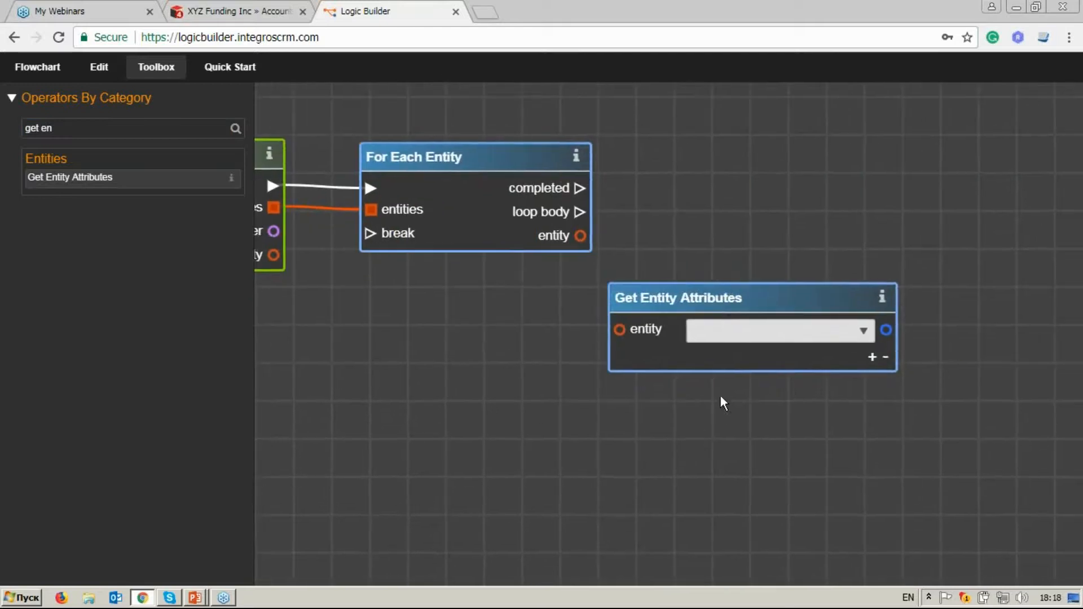
{"action": "left_click", "coordinate": [864, 331]}
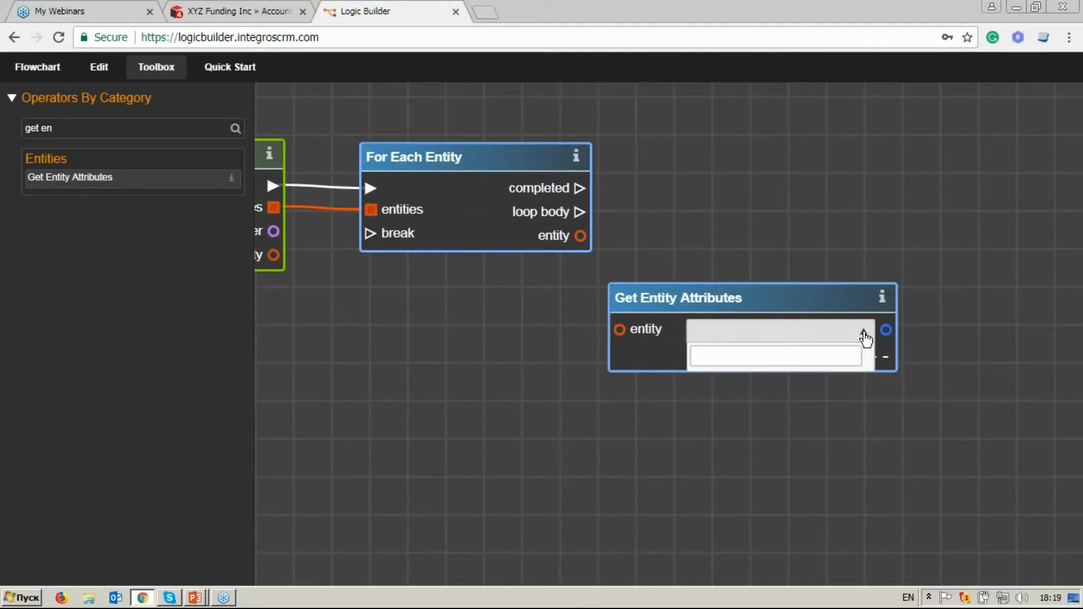
{"action": "left_click", "coordinate": [865, 334]}
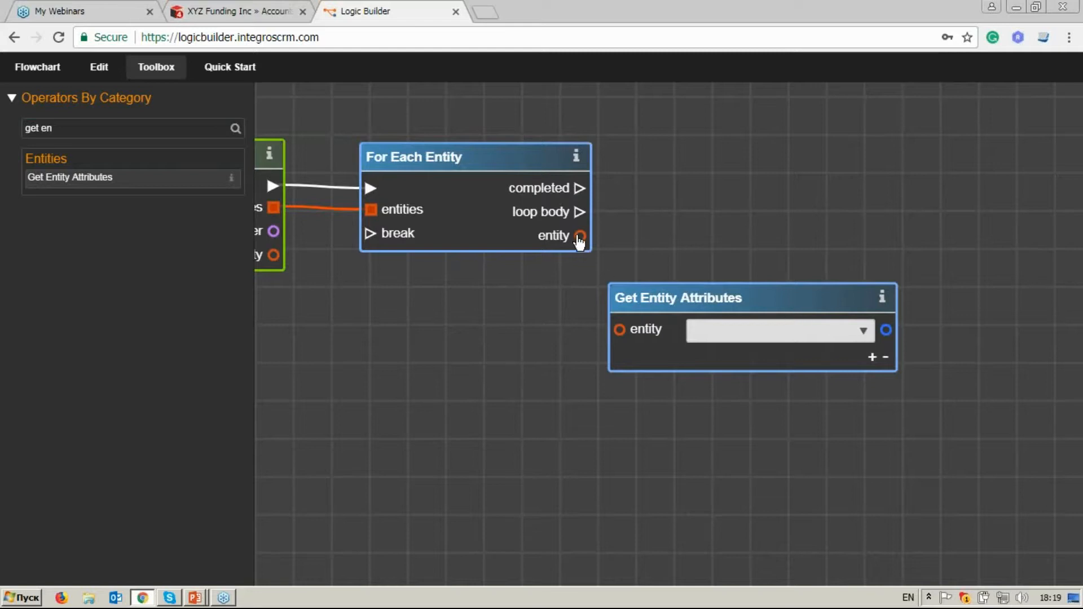
{"action": "left_click_drag", "start_coordinate": [580, 236], "coordinate": [618, 335]}
{"action": "left_click", "coordinate": [864, 331]}
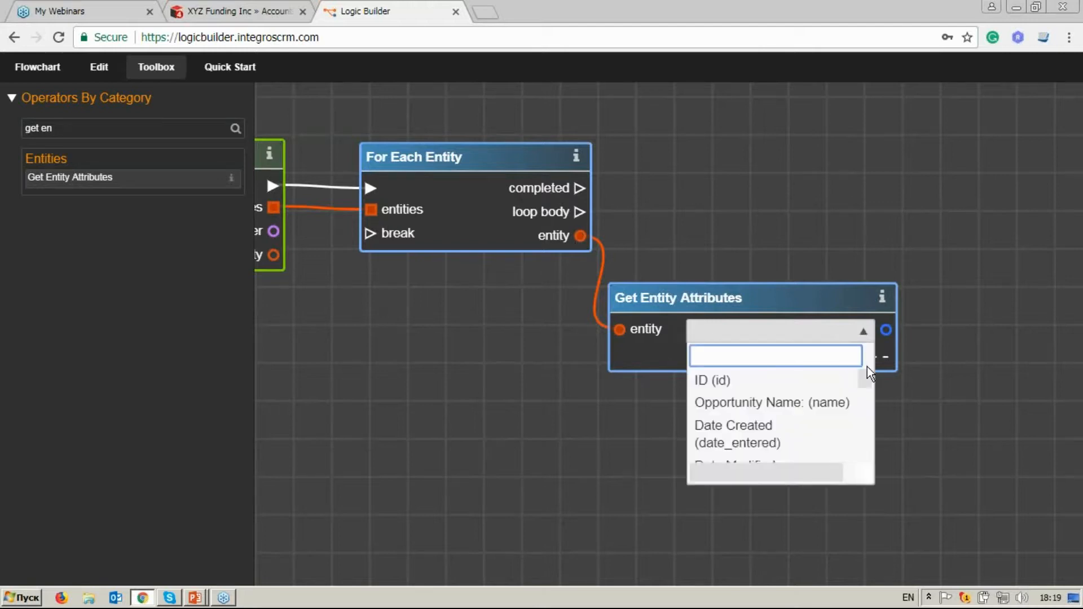
{"action": "type", "text": "sta"}
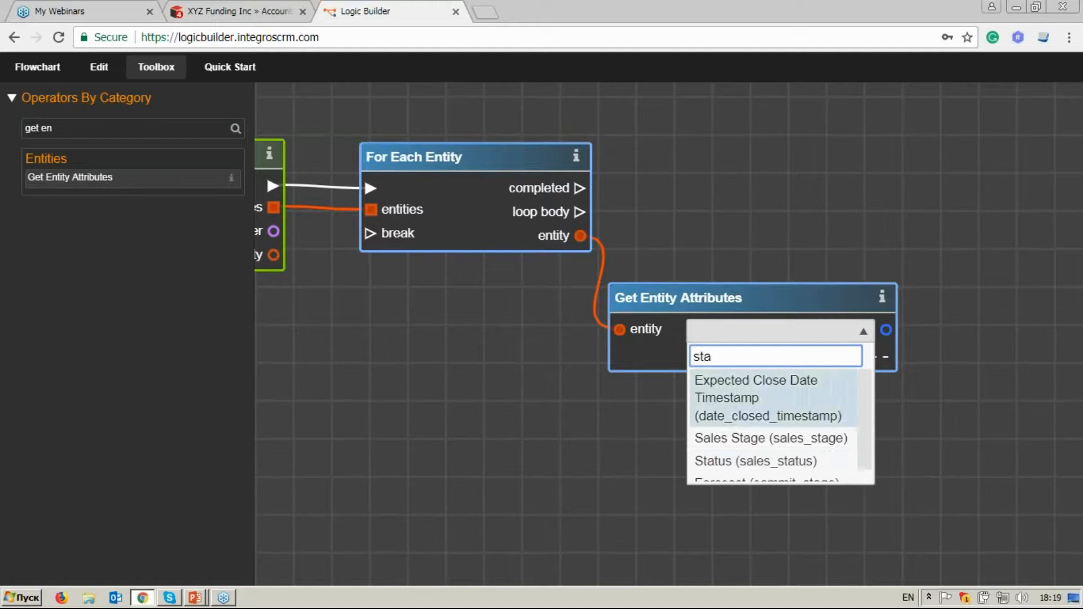
{"action": "left_click", "coordinate": [827, 458]}
{"action": "left_click_drag", "start_coordinate": [786, 298], "coordinate": [795, 312]}
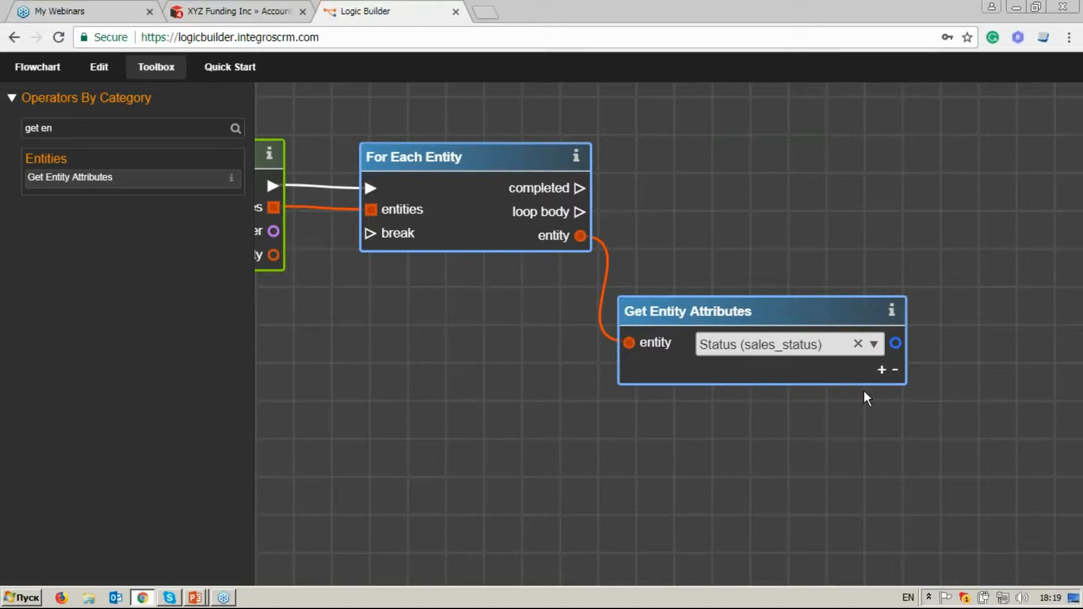
Clear the operator search and add a Dropdown Value constant to the canvas just below Get Entity Attributes.
{"action": "left_click", "coordinate": [70, 129]}
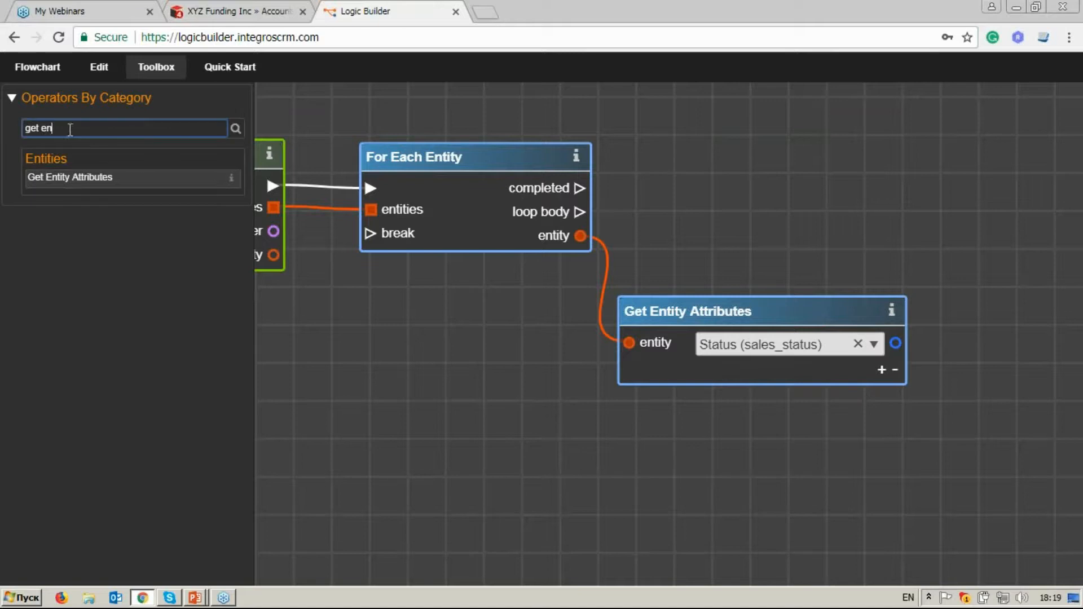
{"action": "left_click_drag", "start_coordinate": [70, 129], "coordinate": [16, 122]}
{"action": "key", "text": "BackSpace"}
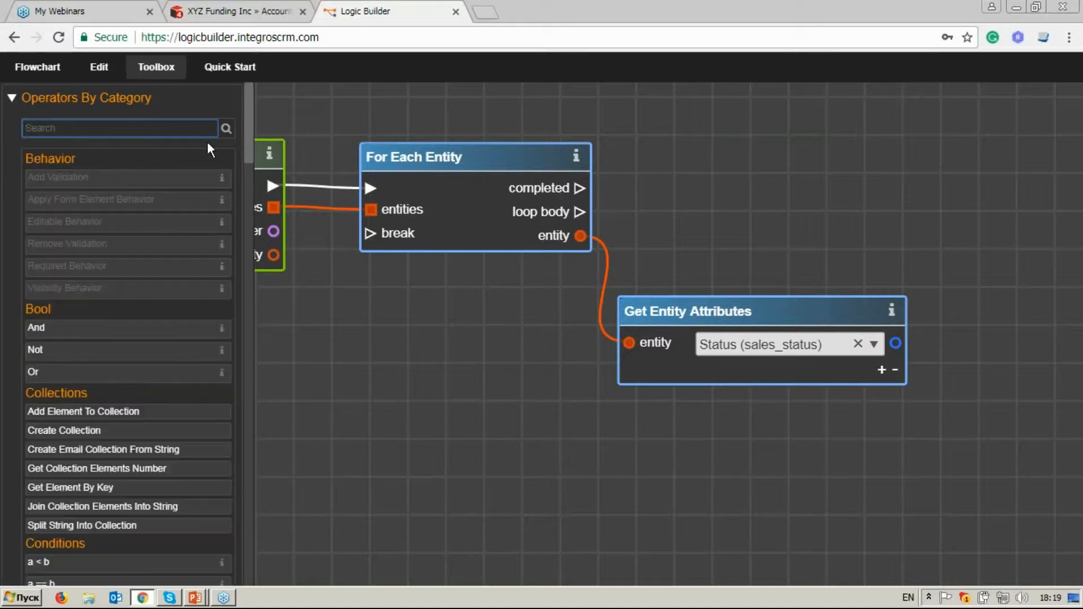
{"action": "left_click_drag", "start_coordinate": [248, 121], "coordinate": [241, 205]}
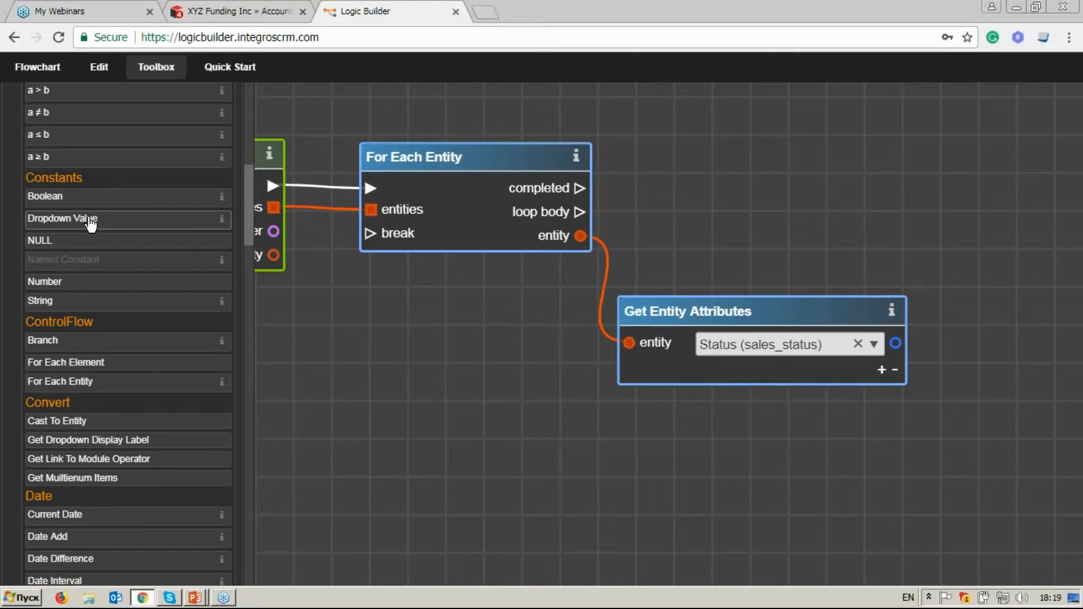
{"action": "left_click_drag", "start_coordinate": [92, 219], "coordinate": [728, 412]}
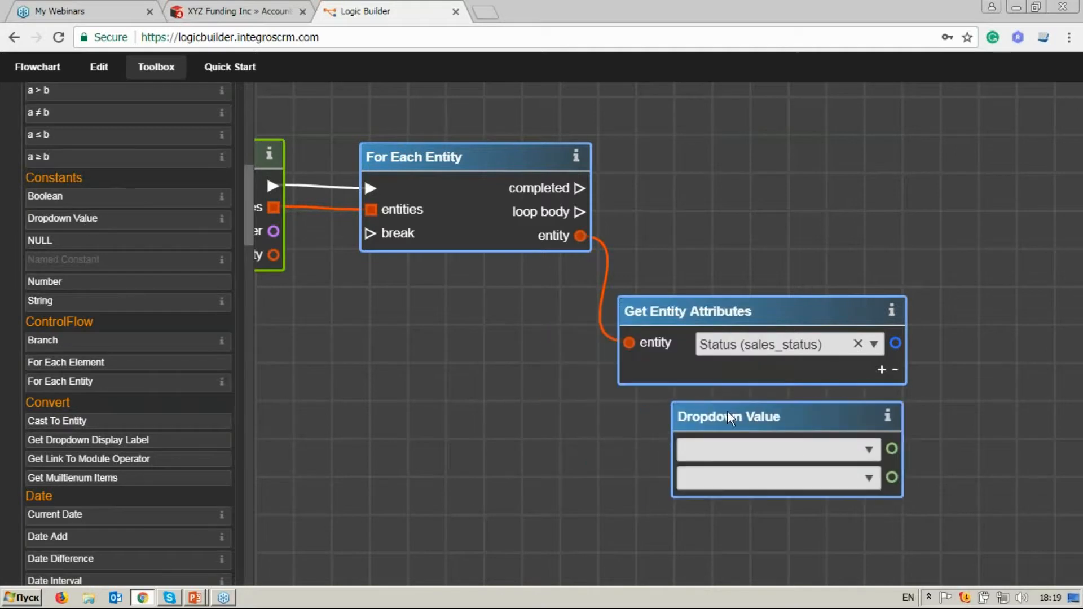
Set the Dropdown Value constant to the sales_status_dom list with the value New.
{"action": "left_click_drag", "start_coordinate": [950, 448], "coordinate": [897, 307]}
{"action": "left_click", "coordinate": [816, 308]}
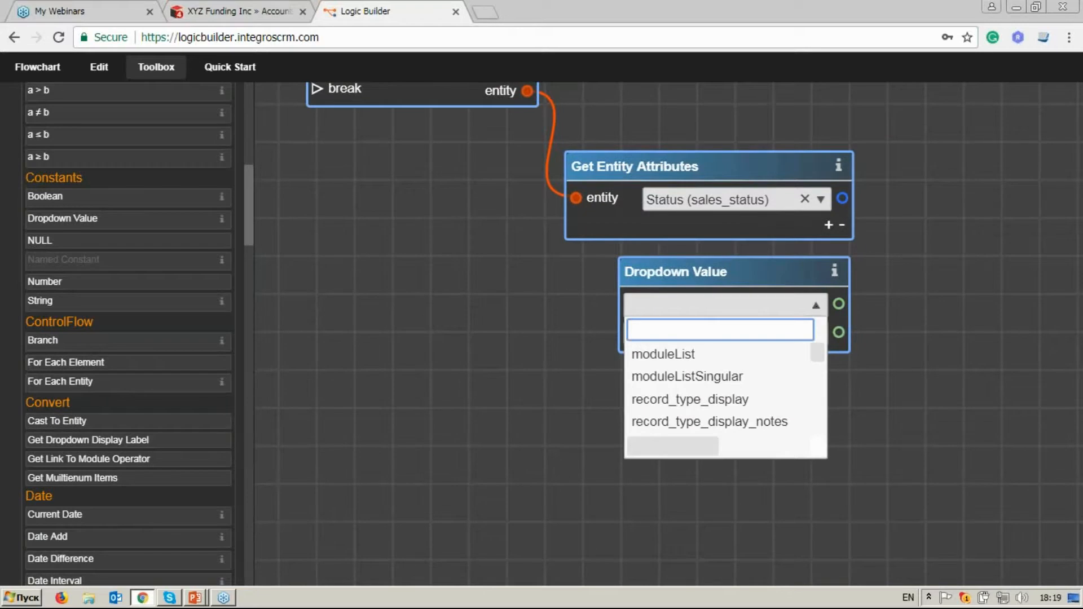
{"action": "type", "text": "sales_"}
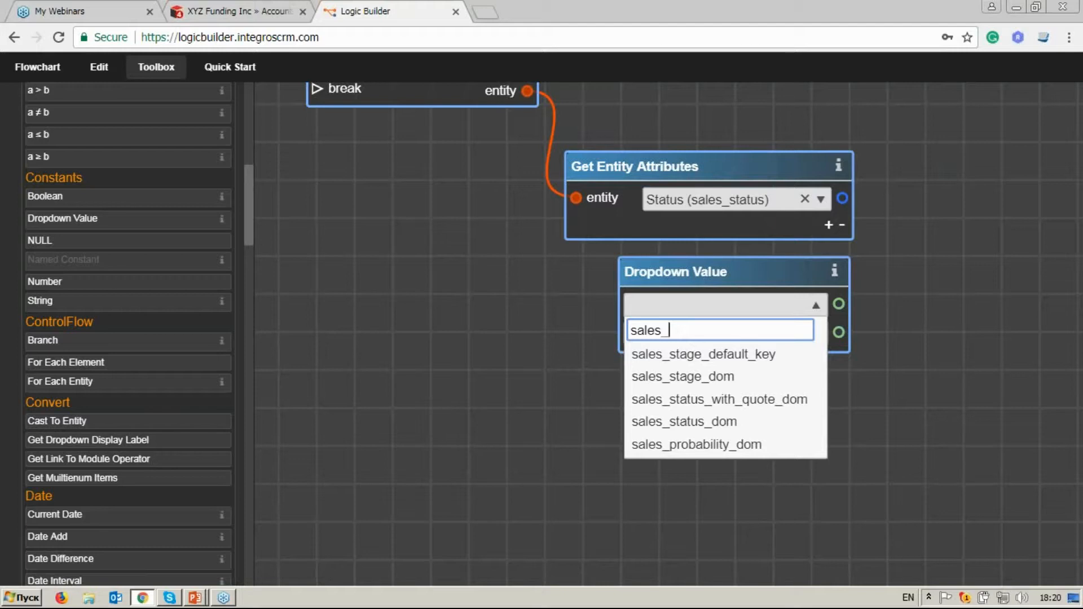
{"action": "type", "text": "sta"}
{"action": "left_click", "coordinate": [794, 432]}
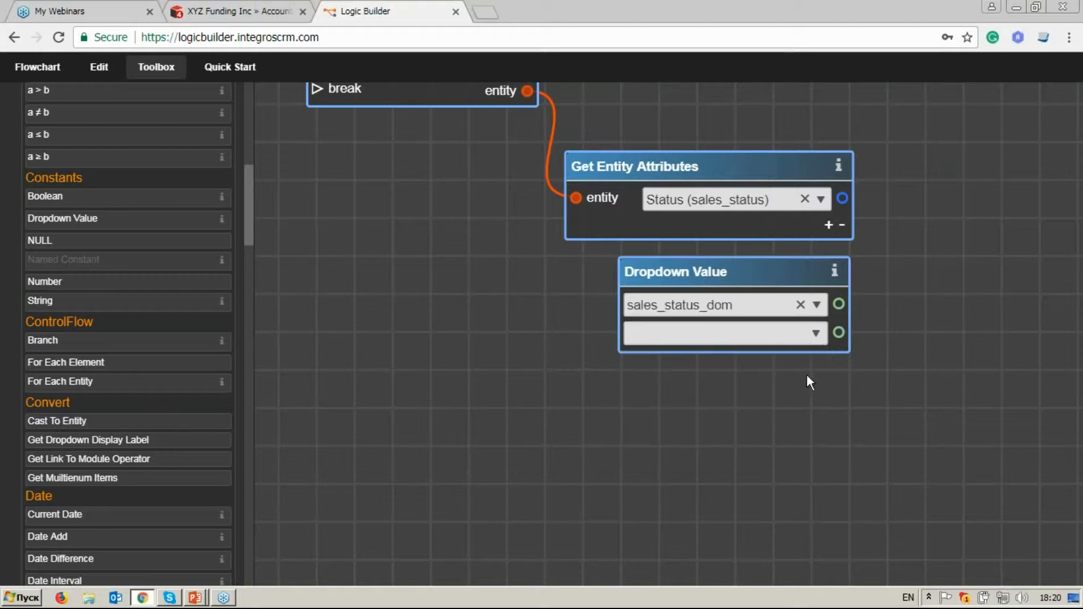
{"action": "left_click", "coordinate": [815, 336]}
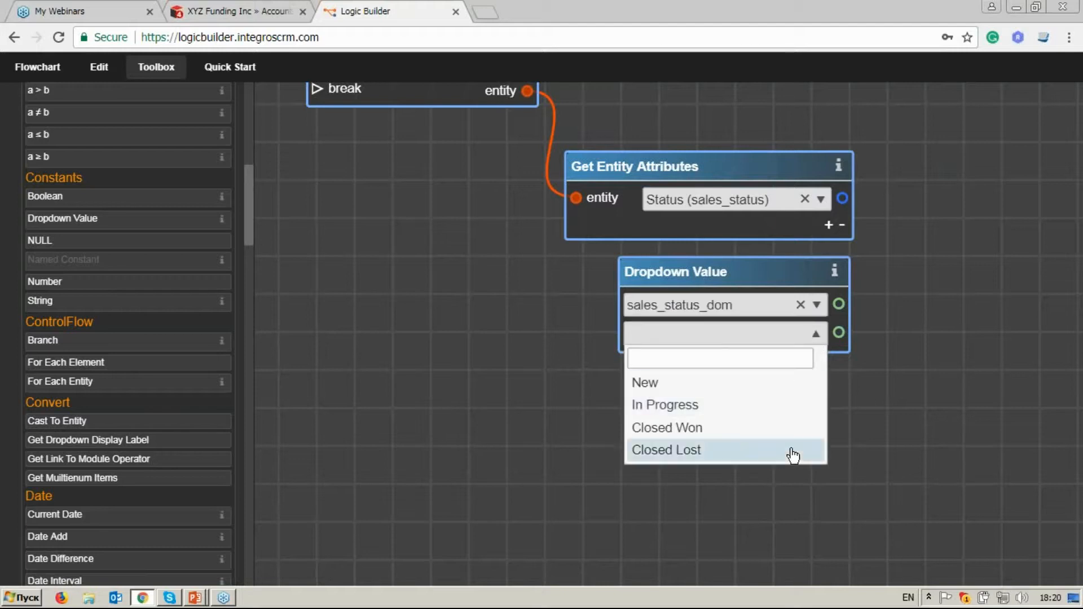
{"action": "left_click", "coordinate": [785, 395]}
Place an a == b condition beside Get Entity Attributes and connect the Status output to a and the New value to b.
{"action": "left_click_drag", "start_coordinate": [904, 393], "coordinate": [844, 420]}
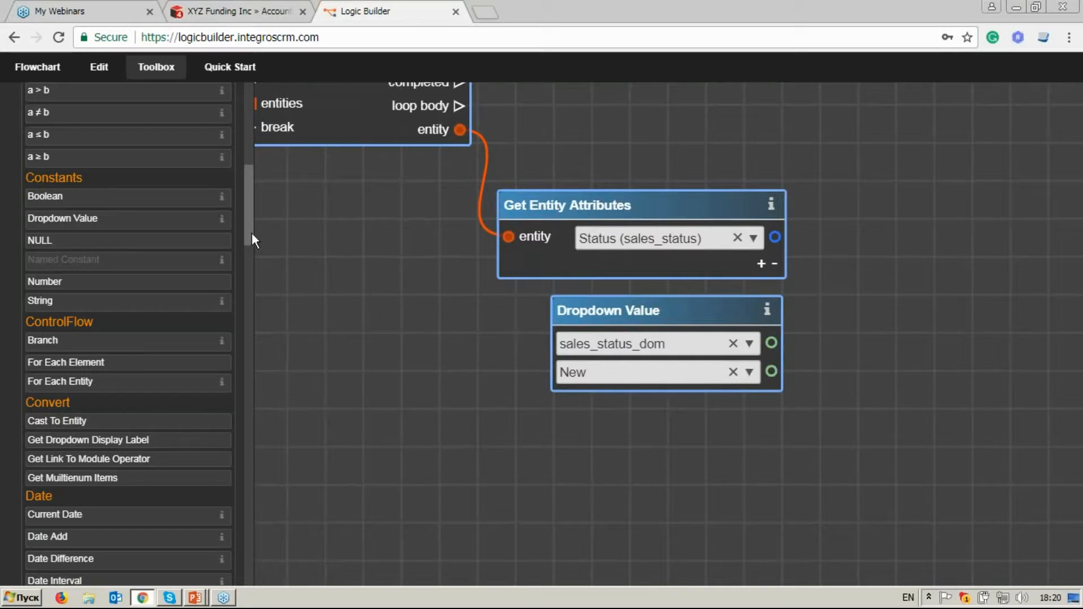
{"action": "left_click_drag", "start_coordinate": [248, 233], "coordinate": [249, 214]}
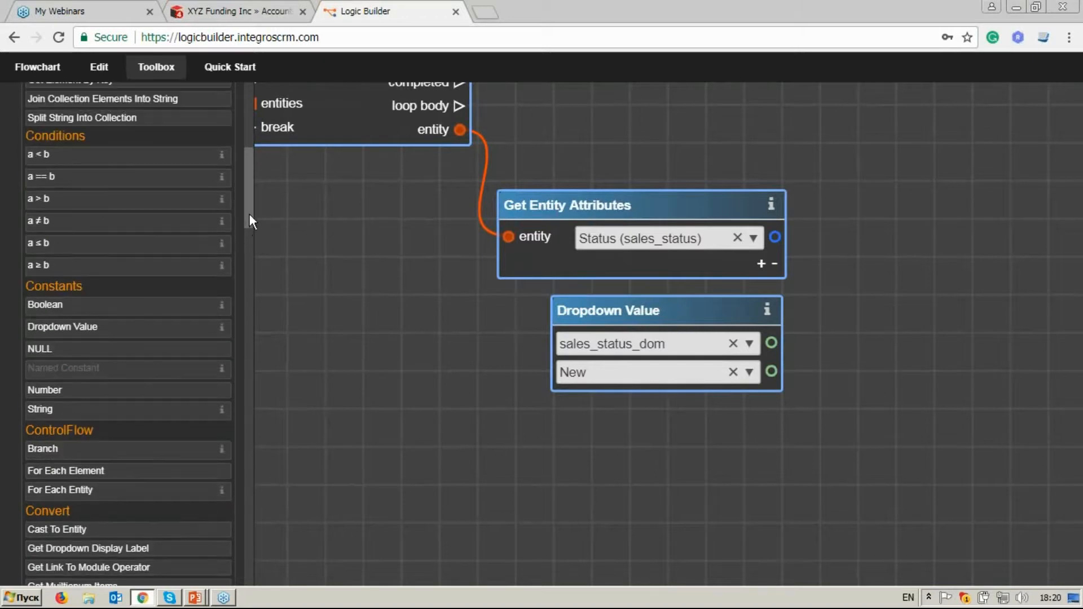
{"action": "left_click_drag", "start_coordinate": [140, 182], "coordinate": [858, 263]}
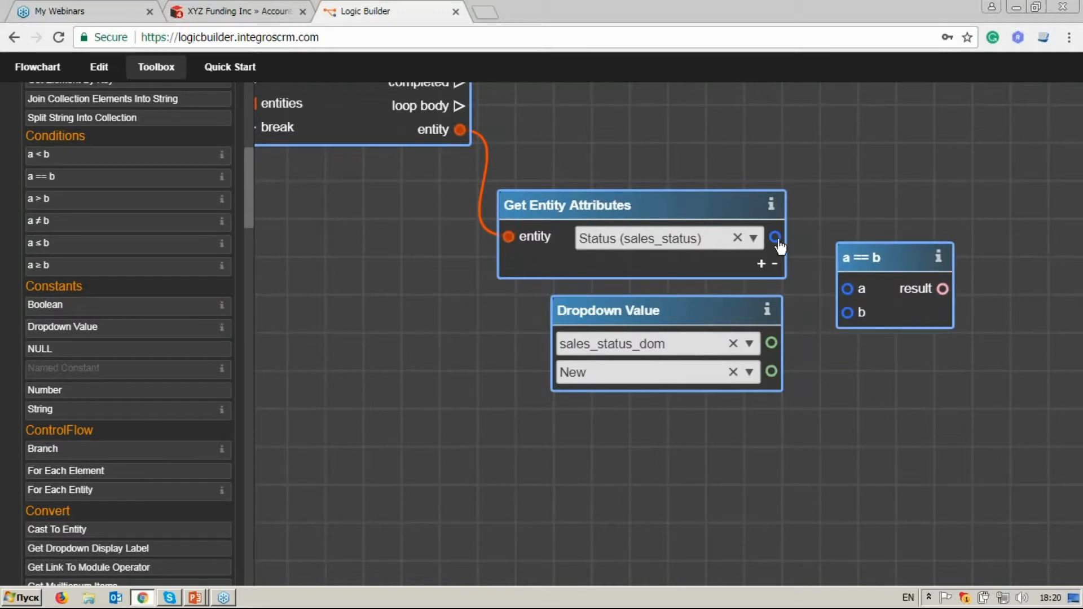
{"action": "left_click_drag", "start_coordinate": [776, 237], "coordinate": [848, 288]}
{"action": "left_click_drag", "start_coordinate": [771, 371], "coordinate": [847, 313]}
{"action": "left_click_drag", "start_coordinate": [857, 258], "coordinate": [858, 248]}
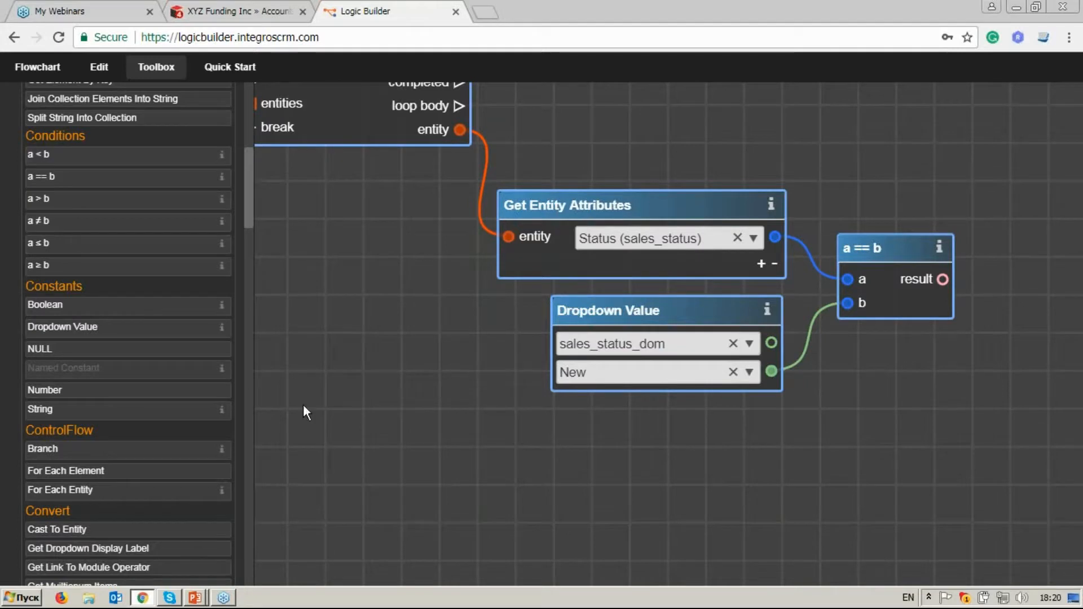
Add a second Dropdown Value constant below the first and set it to sales_status_dom with the value In Progress.
{"action": "left_click_drag", "start_coordinate": [141, 329], "coordinate": [654, 448]}
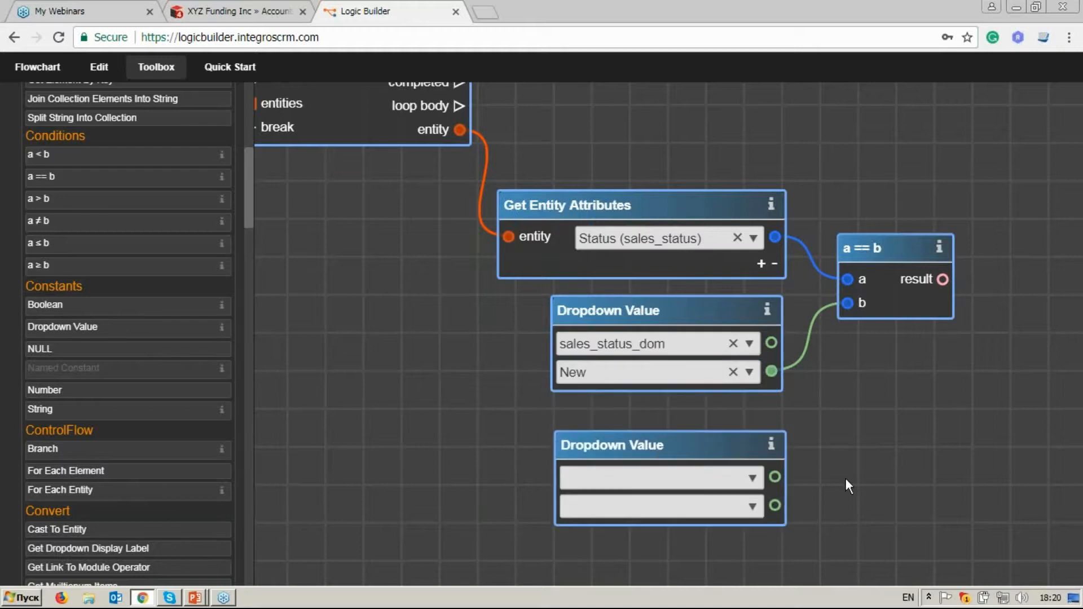
{"action": "left_click_drag", "start_coordinate": [845, 478], "coordinate": [829, 408]}
{"action": "left_click", "coordinate": [736, 379]}
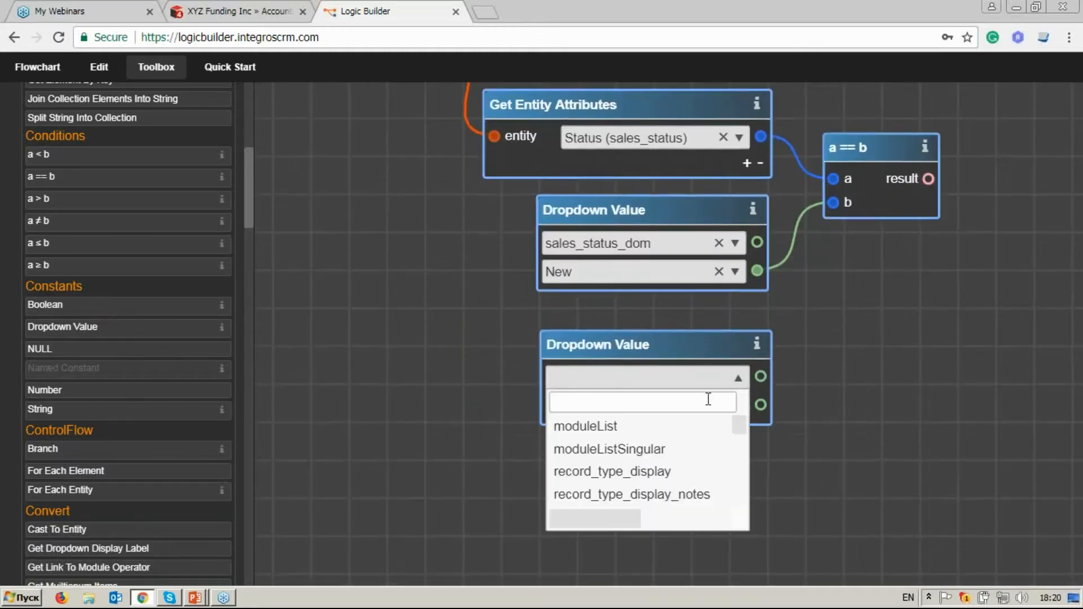
{"action": "type", "text": "sales_s"}
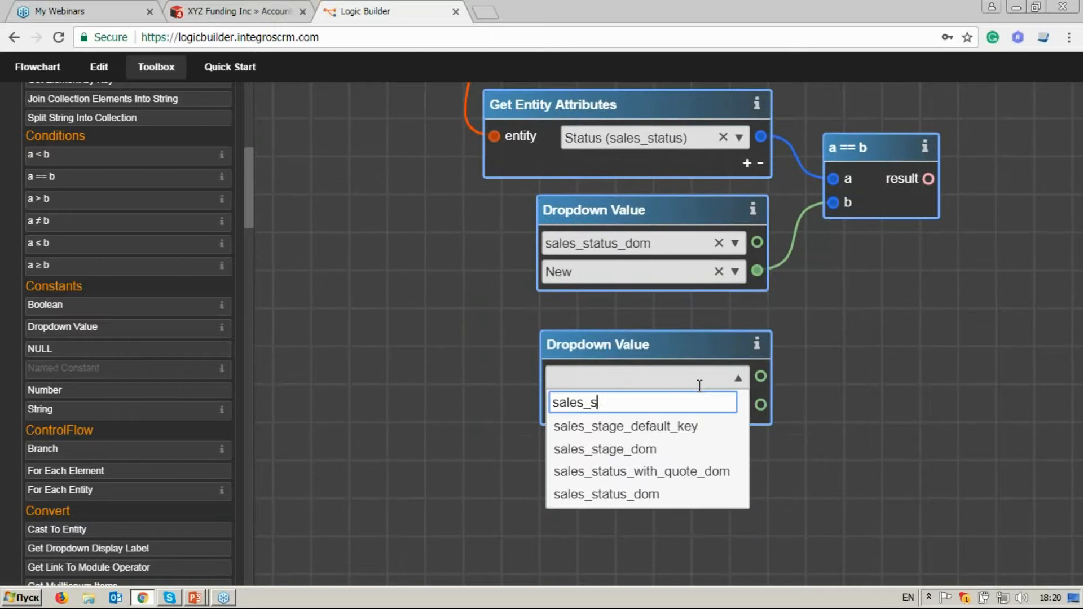
{"action": "left_click", "coordinate": [698, 494]}
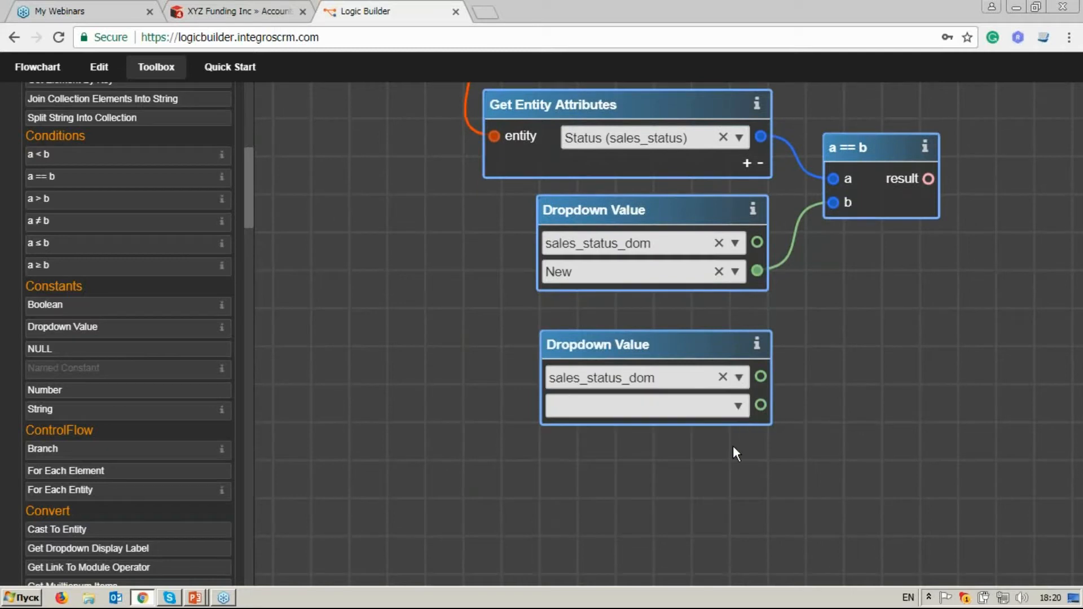
{"action": "left_click", "coordinate": [736, 409]}
{"action": "left_click", "coordinate": [712, 477]}
Place a second a == b condition below the first, connecting the Status output to a and the In Progress value to b.
{"action": "left_click_drag", "start_coordinate": [134, 178], "coordinate": [896, 307]}
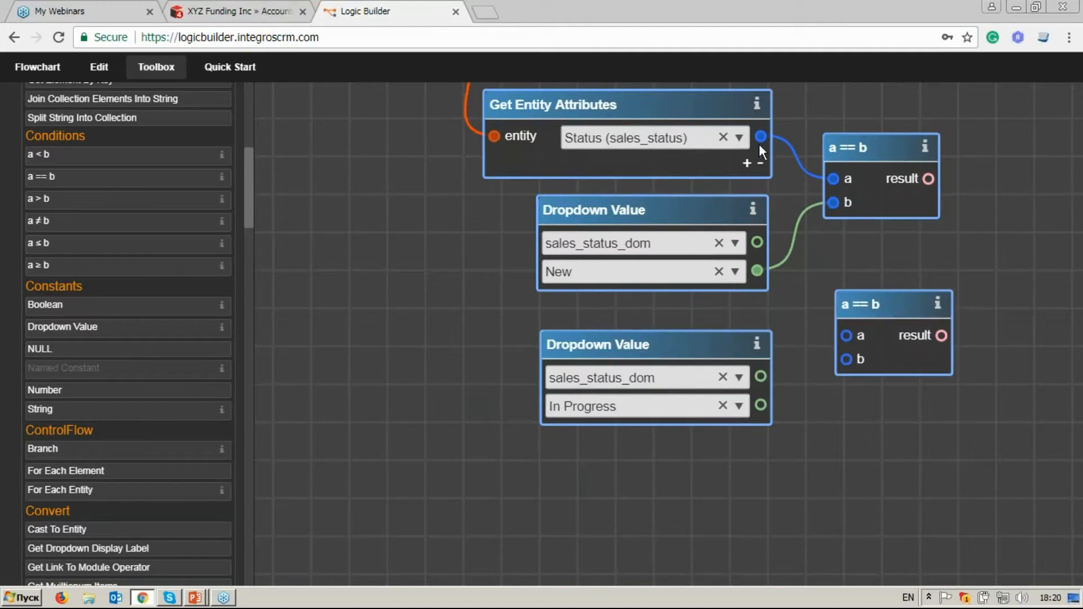
{"action": "left_click_drag", "start_coordinate": [760, 138], "coordinate": [846, 335]}
{"action": "left_click_drag", "start_coordinate": [761, 407], "coordinate": [847, 359]}
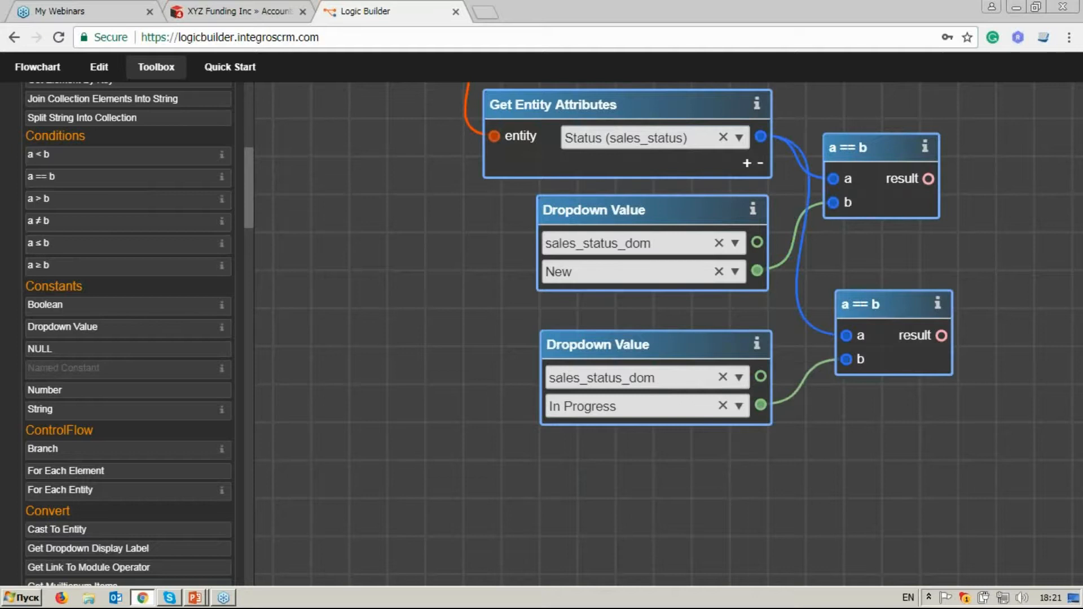
{"action": "left_click_drag", "start_coordinate": [872, 303], "coordinate": [871, 298]}
Add an Or operator past the two a == b conditions and connect both of their results to its inputs.
{"action": "left_click_drag", "start_coordinate": [915, 252], "coordinate": [770, 348]}
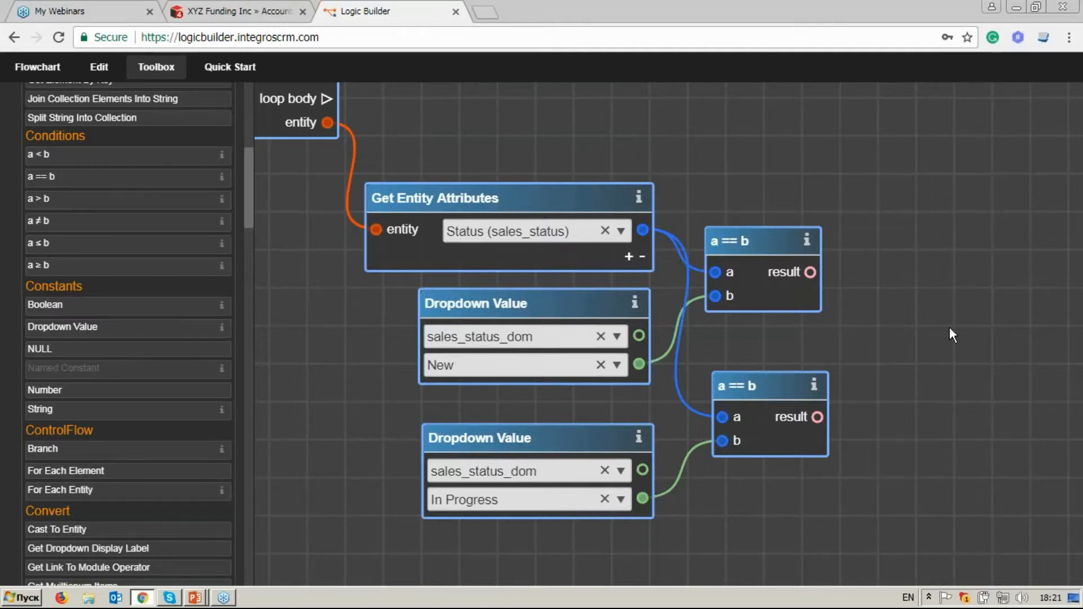
{"action": "left_click_drag", "start_coordinate": [245, 203], "coordinate": [246, 168]}
{"action": "left_click", "coordinate": [148, 214]}
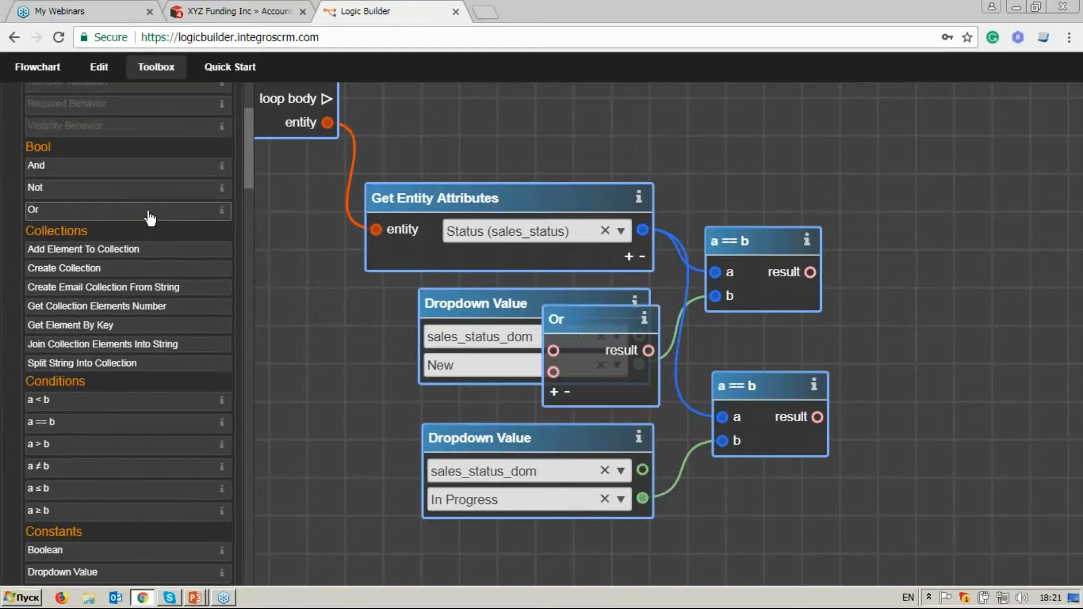
{"action": "left_click_drag", "start_coordinate": [571, 322], "coordinate": [916, 279]}
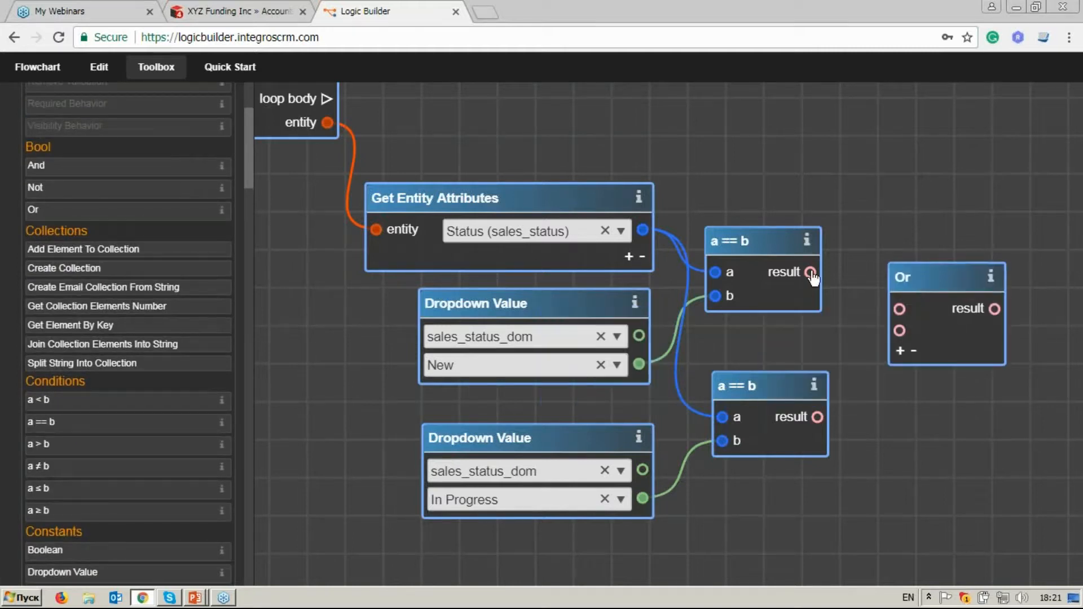
{"action": "left_click_drag", "start_coordinate": [811, 273], "coordinate": [899, 309]}
{"action": "left_click_drag", "start_coordinate": [818, 417], "coordinate": [900, 331]}
Find the Branch operator by searching "bra", place it diagonally above the Or operator's output side, and clear the search.
{"action": "scroll", "coordinate": [877, 446], "scroll_direction": "down", "scroll_amount": 3}
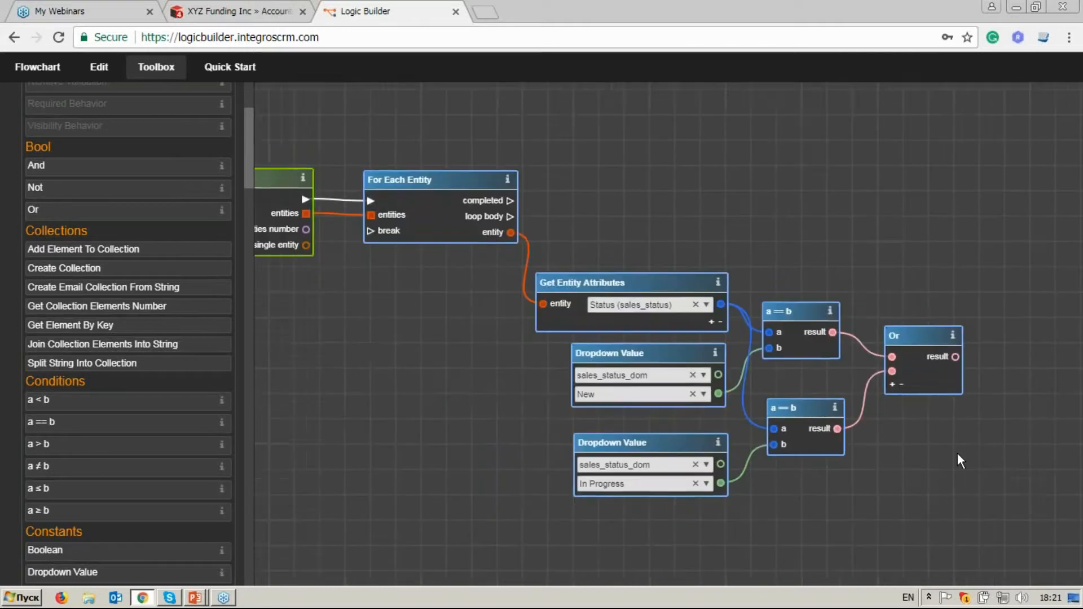
{"action": "left_click_drag", "start_coordinate": [969, 470], "coordinate": [895, 441]}
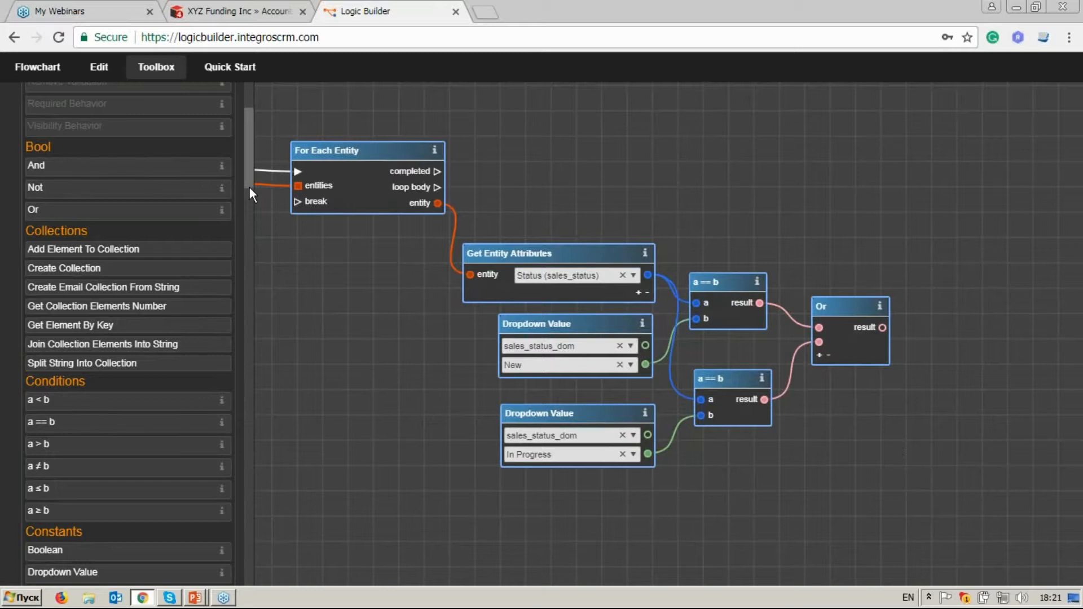
{"action": "left_click_drag", "start_coordinate": [249, 187], "coordinate": [259, 162]}
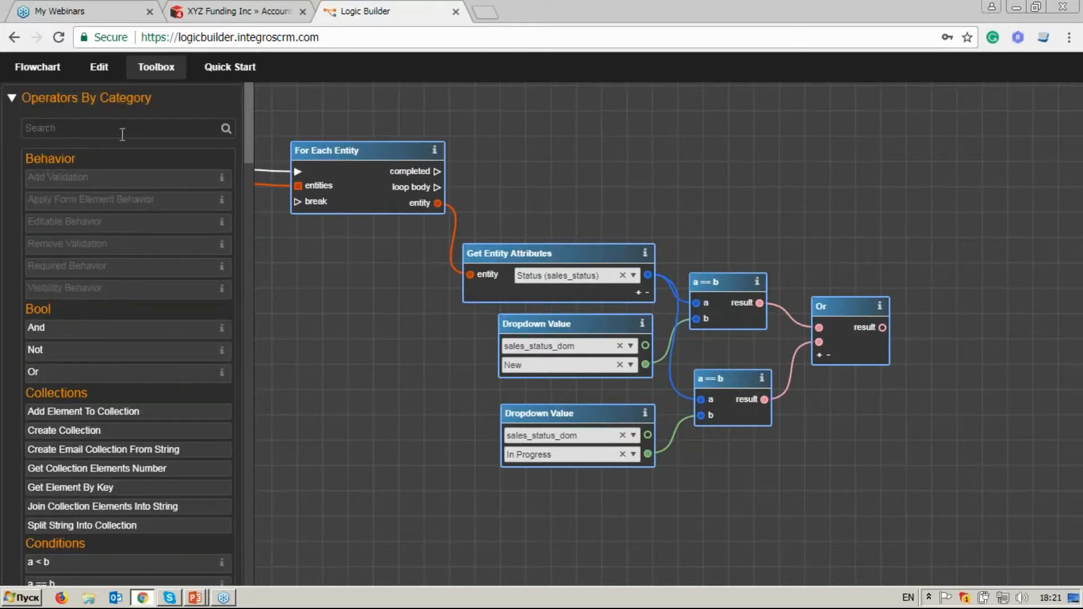
{"action": "left_click", "coordinate": [122, 135]}
{"action": "type", "text": "a"}
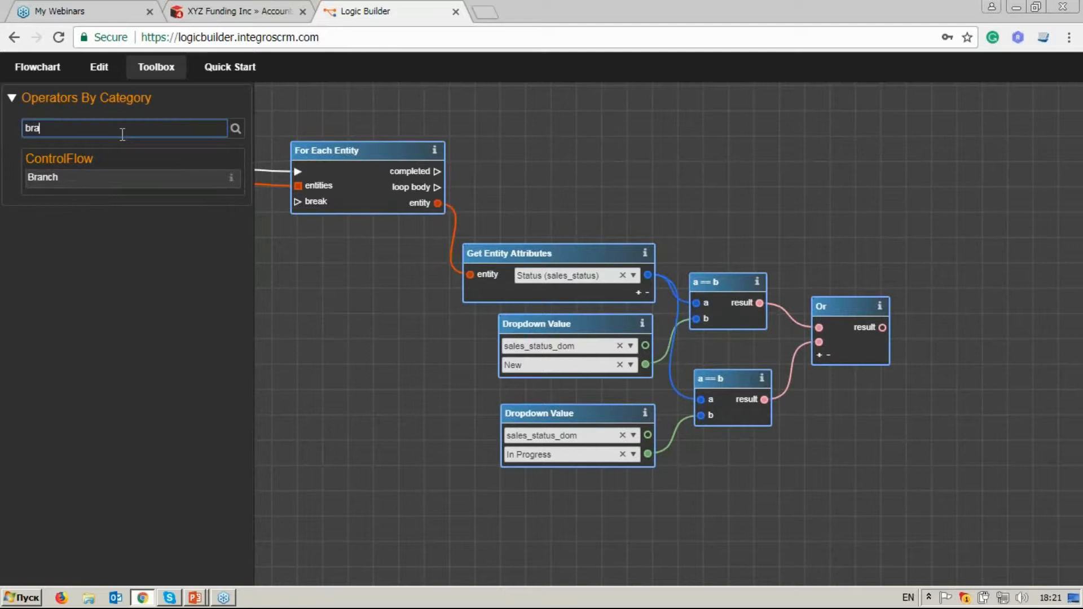
{"action": "left_click_drag", "start_coordinate": [121, 179], "coordinate": [925, 171]}
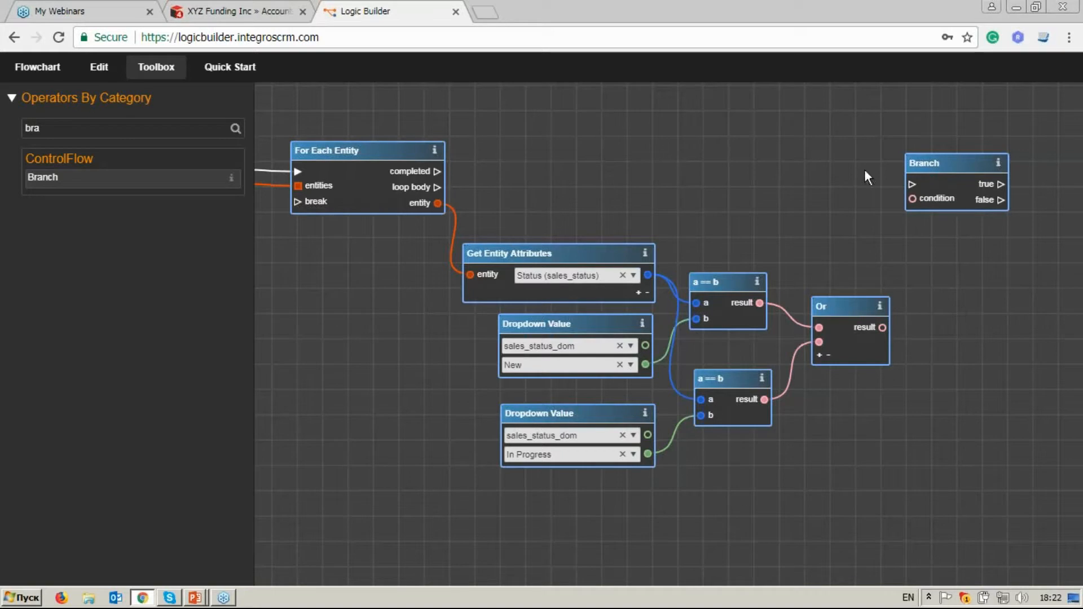
{"action": "double_click", "coordinate": [41, 128]}
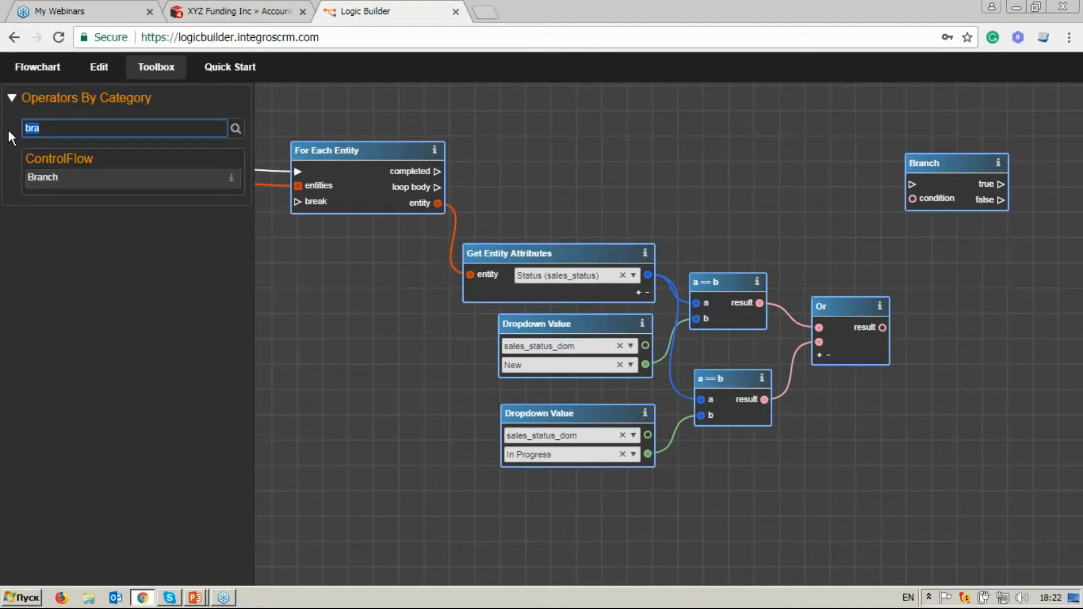
{"action": "key", "text": "BackSpace"}
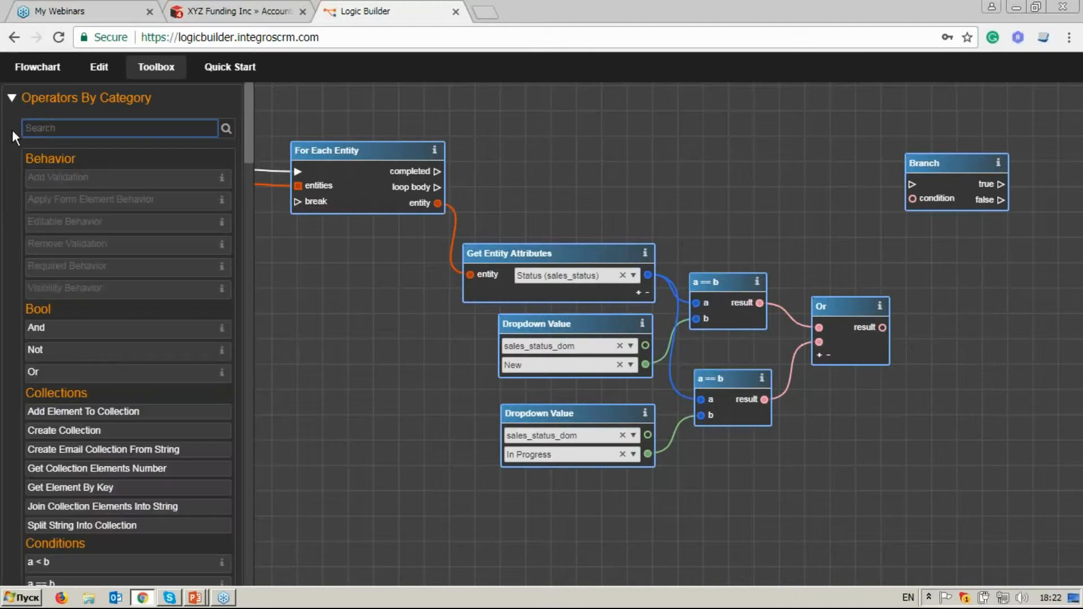
Move Get Entity Attributes up slightly and add Account ID (account_id) as its second attribute.
{"action": "left_click_drag", "start_coordinate": [534, 250], "coordinate": [536, 224]}
{"action": "left_click", "coordinate": [641, 268]}
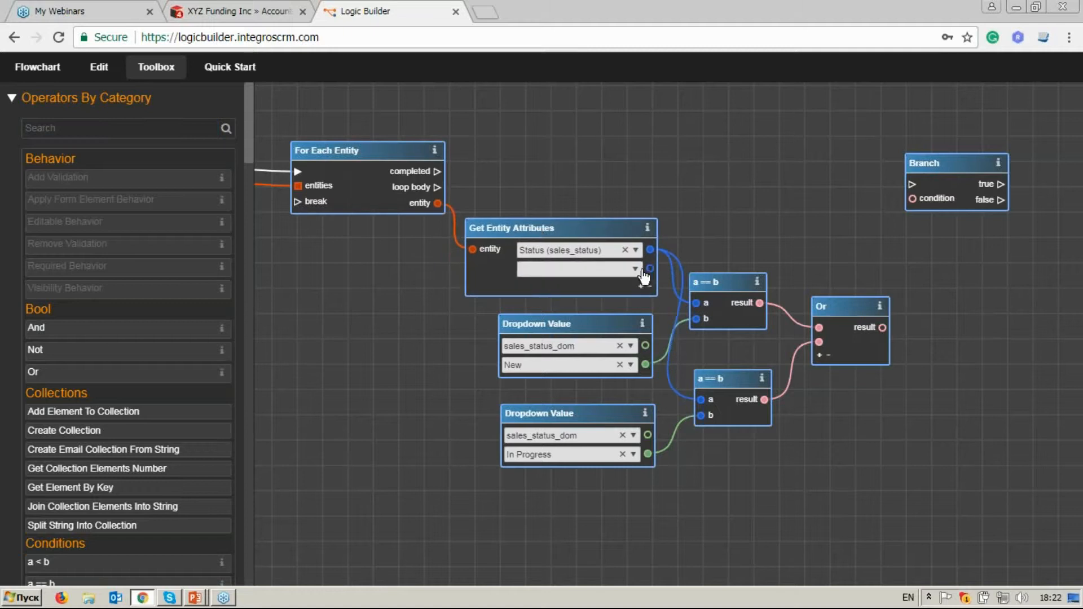
{"action": "left_click", "coordinate": [618, 269]}
{"action": "type", "text": "acc"}
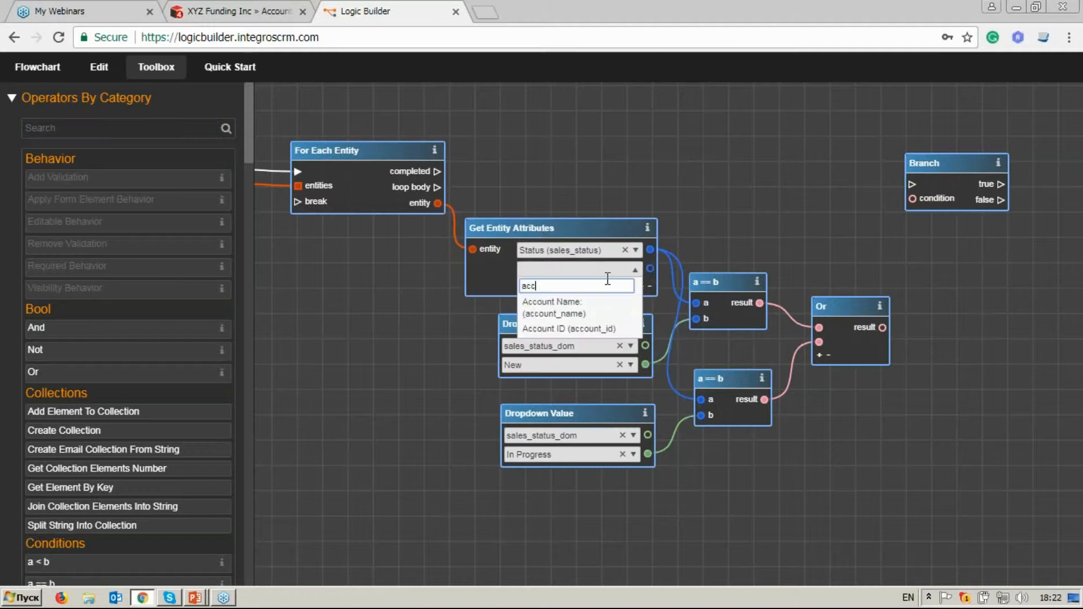
{"action": "left_click", "coordinate": [610, 333]}
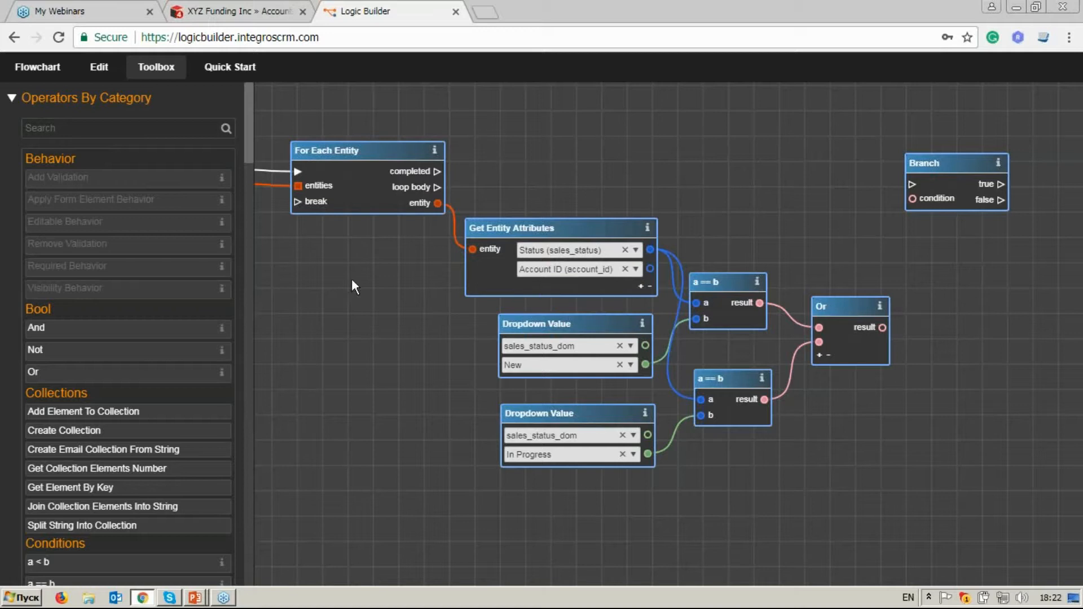
Search the operators for "get en" and place a second Get Entity Attributes below the In Progress Dropdown Value.
{"action": "left_click", "coordinate": [158, 128]}
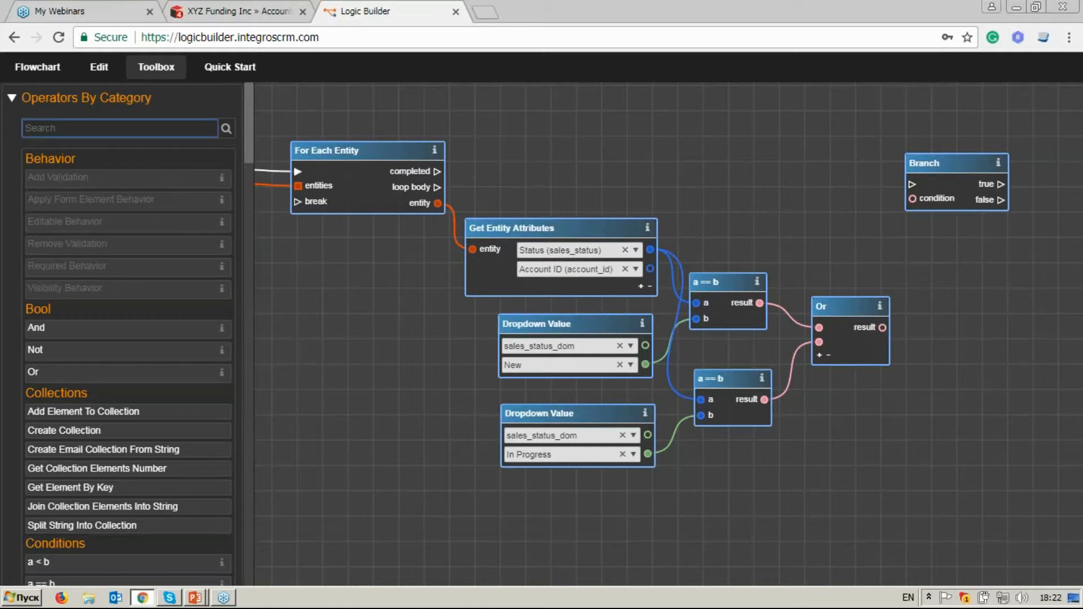
{"action": "type", "text": "v"}
{"action": "key", "text": "BackSpace"}
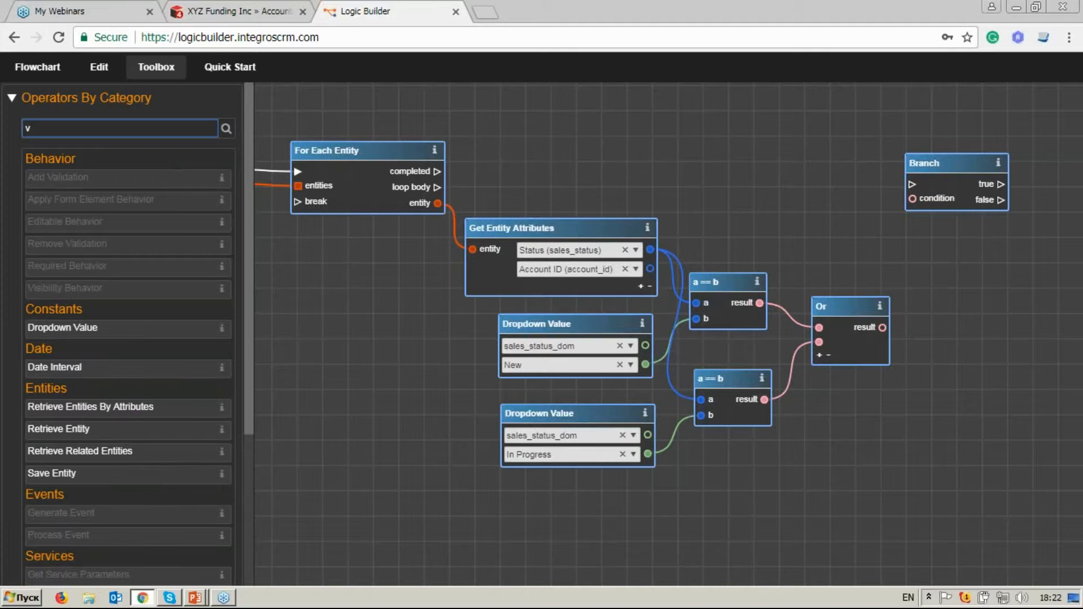
{"action": "type", "text": "get en"}
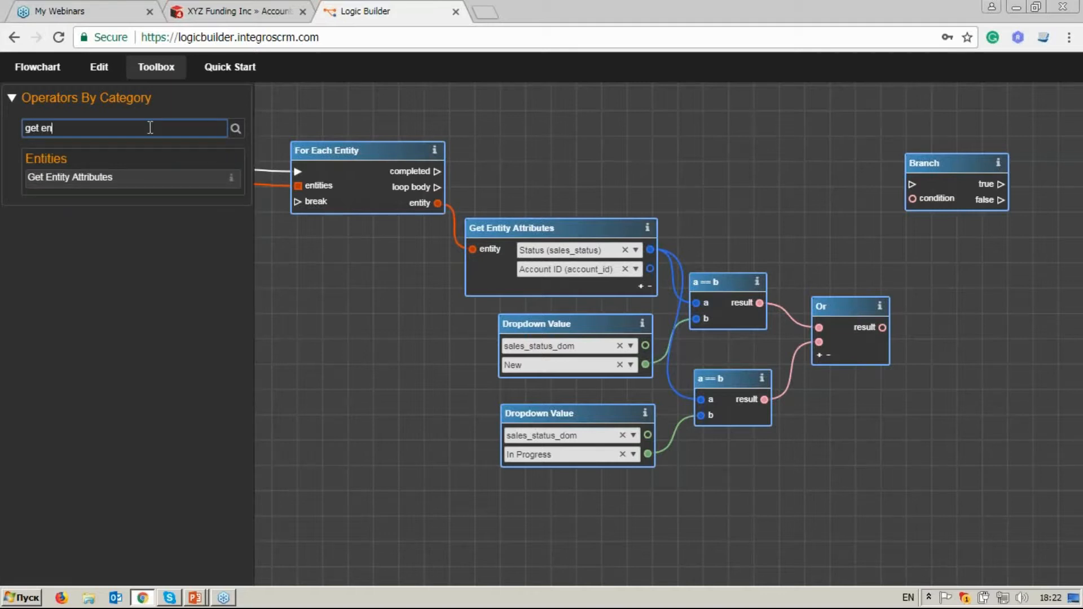
{"action": "left_click", "coordinate": [147, 178]}
{"action": "left_click_drag", "start_coordinate": [668, 323], "coordinate": [615, 524]}
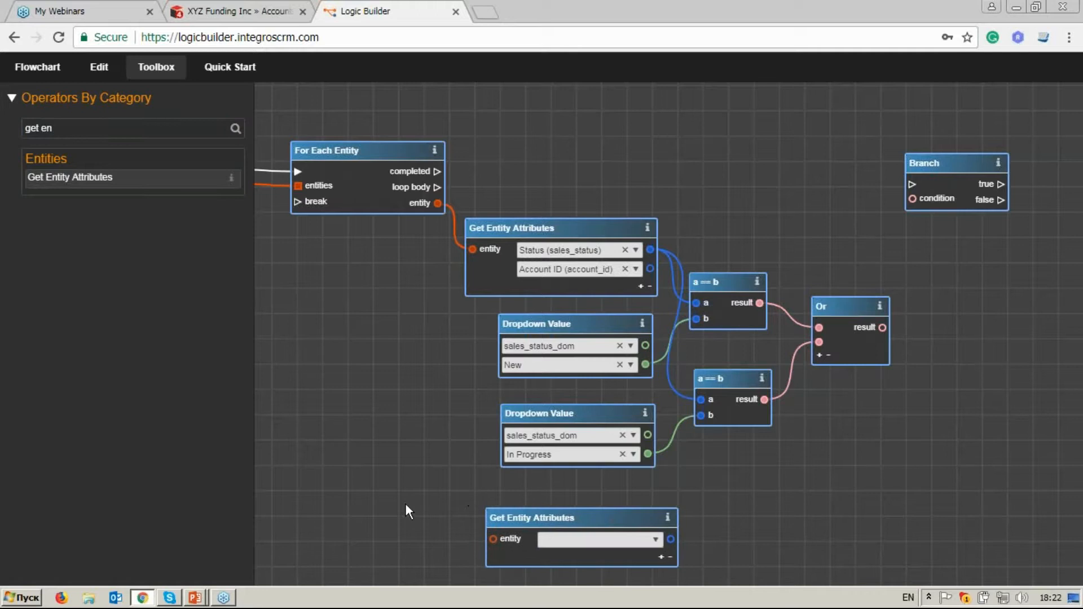
Connect On Link Change's object entity output to the second Get Entity Attributes and select its ID (id) attribute.
{"action": "left_click_drag", "start_coordinate": [406, 505], "coordinate": [490, 397]}
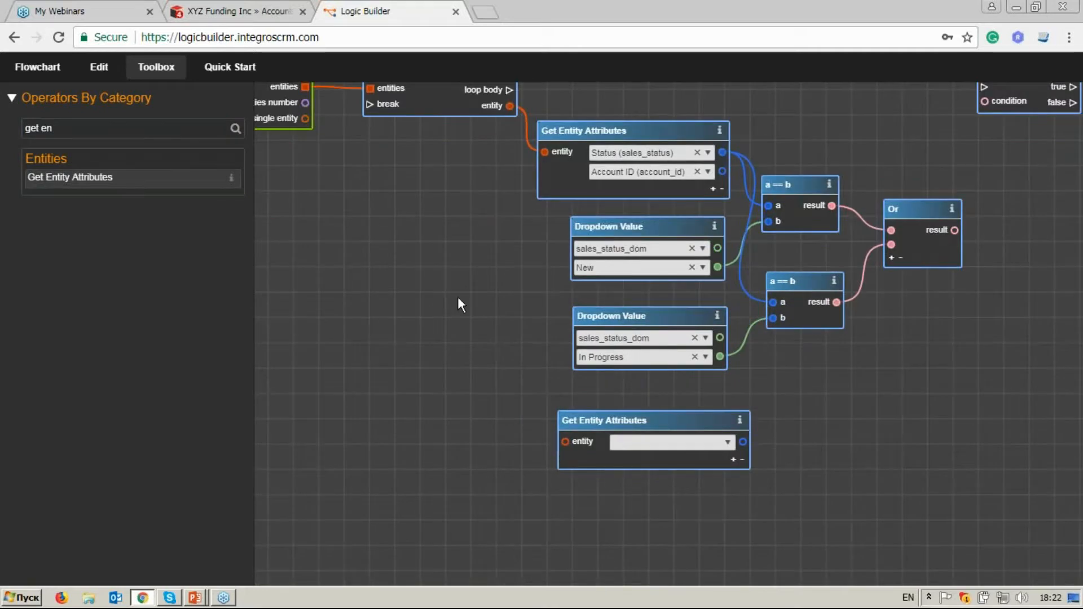
{"action": "left_click_drag", "start_coordinate": [406, 197], "coordinate": [546, 280]}
{"action": "left_click_drag", "start_coordinate": [273, 280], "coordinate": [649, 260]}
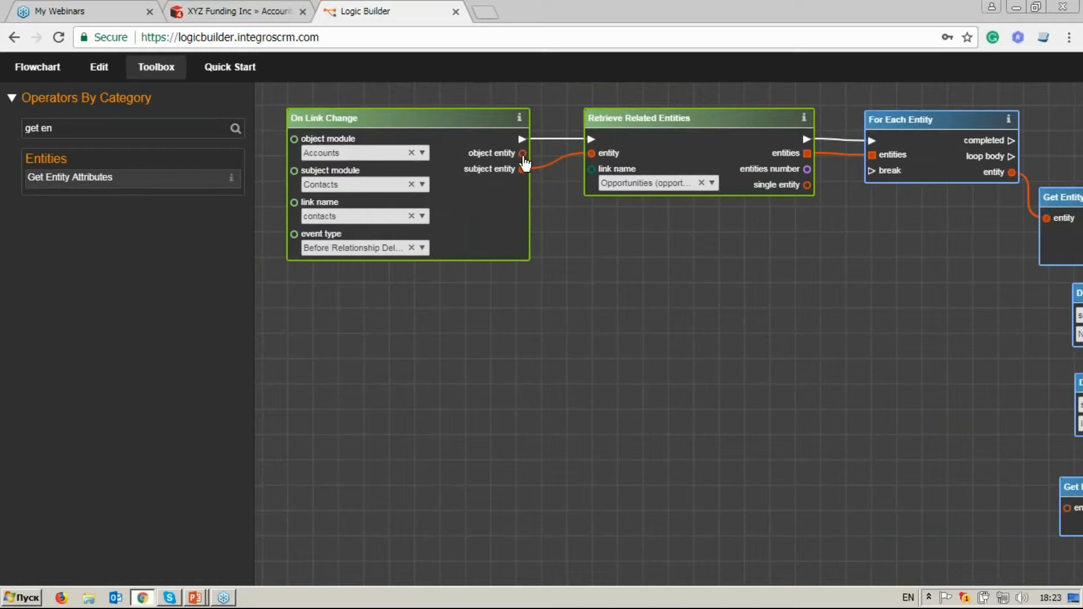
{"action": "left_click_drag", "start_coordinate": [523, 157], "coordinate": [630, 252]}
{"action": "left_click_drag", "start_coordinate": [896, 424], "coordinate": [636, 415]}
{"action": "left_click", "coordinate": [799, 417]}
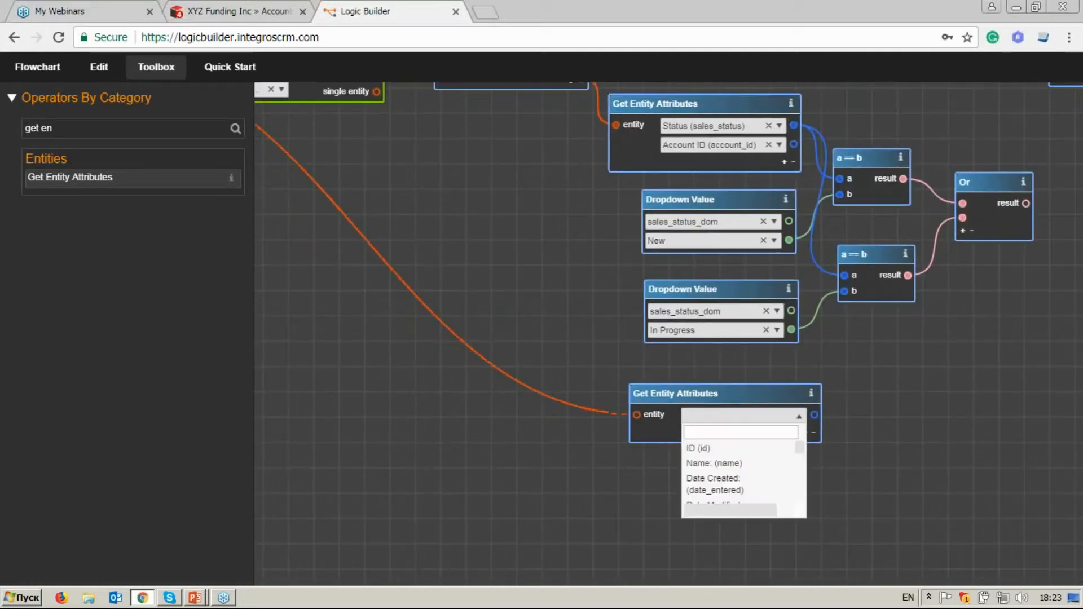
{"action": "left_click", "coordinate": [781, 452]}
Search the operators for "a" and place a third a == b operator beyond the second Get Entity Attributes.
{"action": "left_click_drag", "start_coordinate": [938, 388], "coordinate": [752, 440]}
{"action": "left_click", "coordinate": [59, 128]}
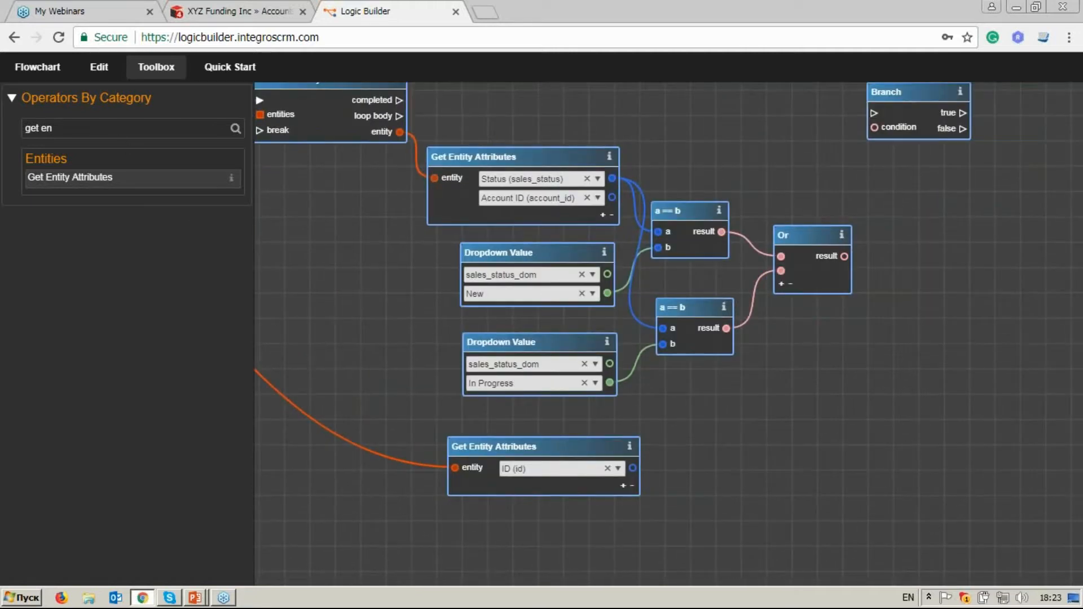
{"action": "key", "text": "BackSpace"}
{"action": "key", "text": "BackSpace"}
{"action": "key", "text": "BackSpace"}
{"action": "key", "text": "BackSpace"}
{"action": "key", "text": "BackSpace"}
{"action": "key", "text": "BackSpace"}
{"action": "type", "text": "a"}
{"action": "left_click_drag", "start_coordinate": [113, 207], "coordinate": [816, 404]}
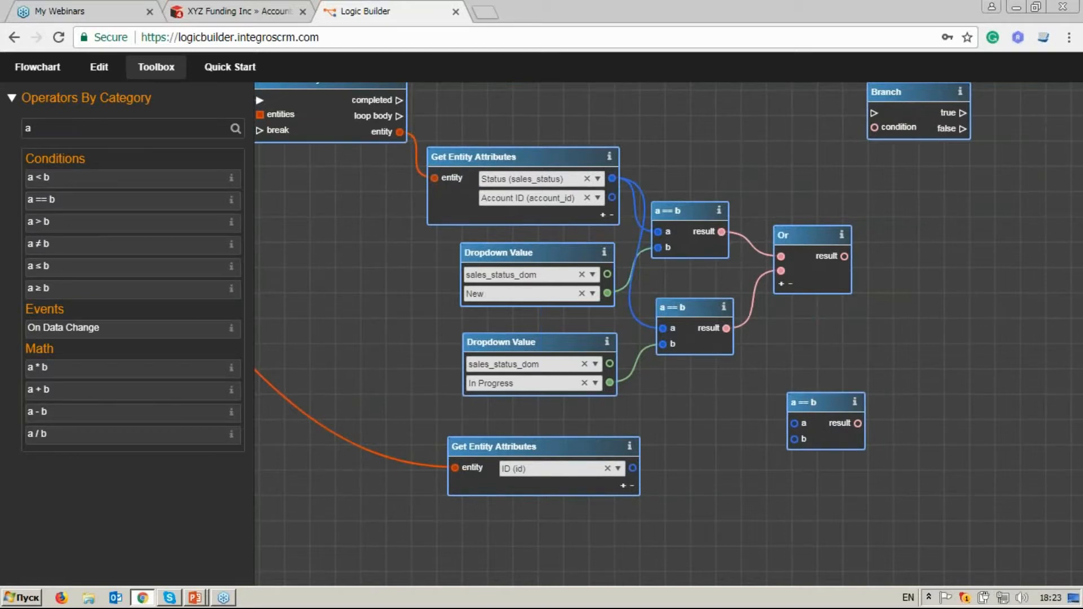
Connect the Account ID and ID outputs to inputs a and b of the third a == b, and move it level with the lower Get Entity Attributes.
{"action": "left_click_drag", "start_coordinate": [788, 423], "coordinate": [795, 439]}
{"action": "left_click_drag", "start_coordinate": [820, 401], "coordinate": [806, 380]}
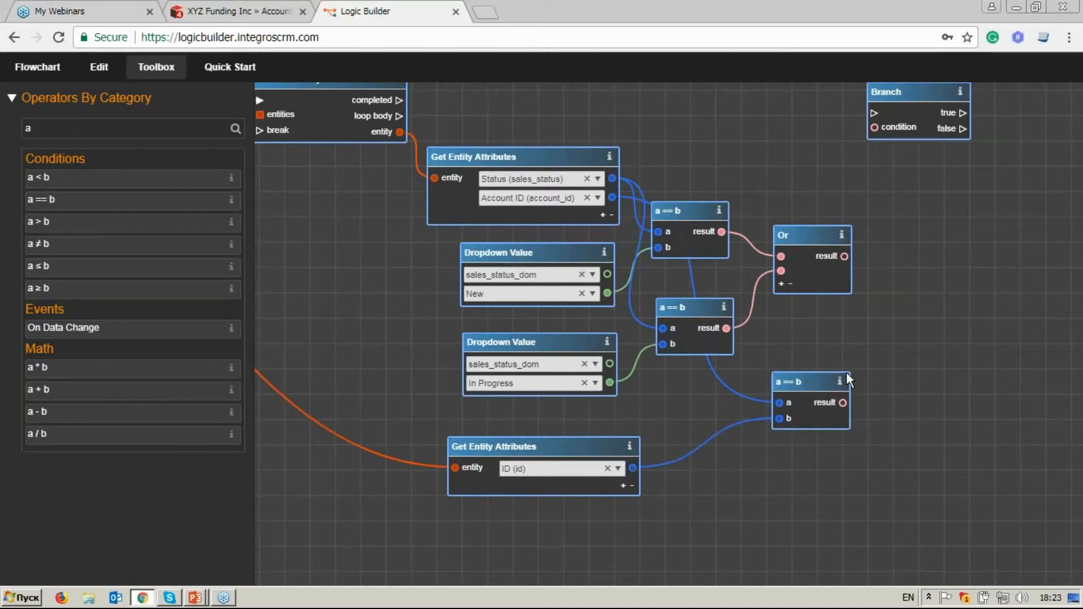
{"action": "left_click_drag", "start_coordinate": [997, 331], "coordinate": [917, 366]}
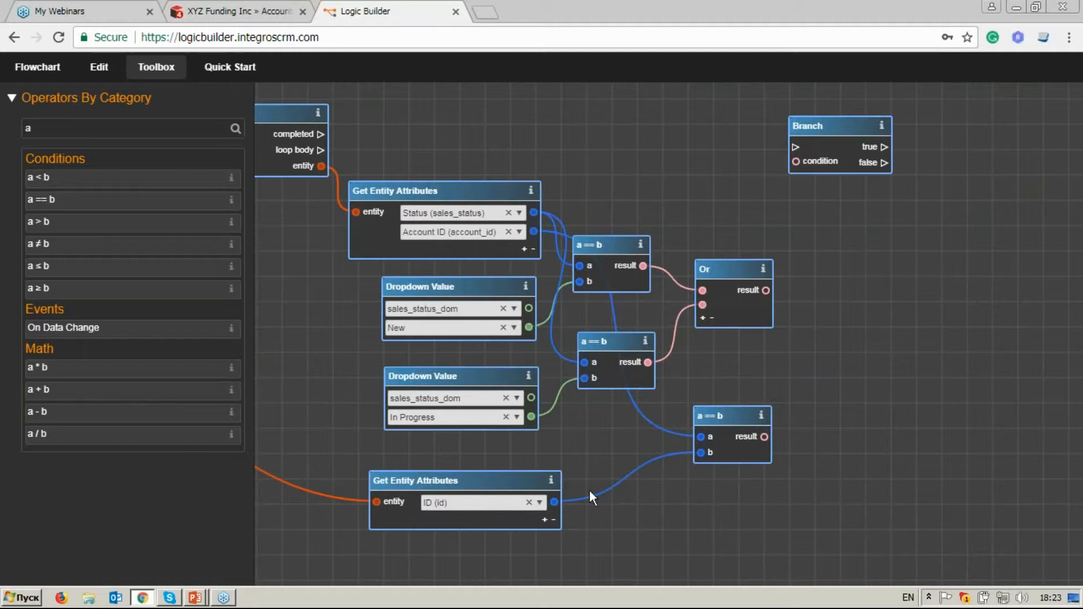
{"action": "left_click_drag", "start_coordinate": [726, 428], "coordinate": [722, 460]}
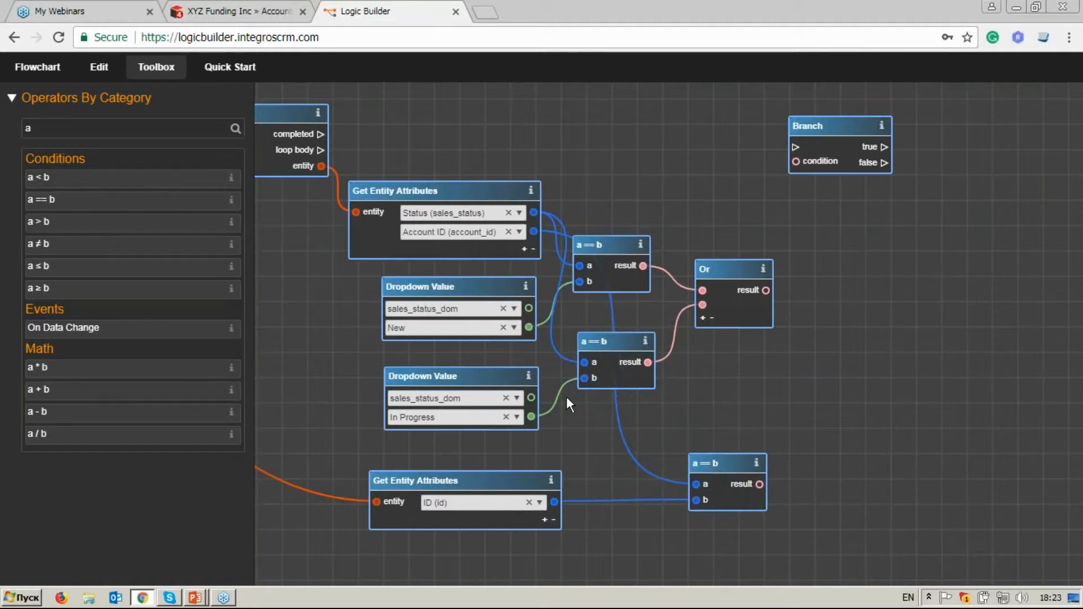
Find the And operator by searching "and", place it beyond Or, and feed it the results of Or and the third a == b.
{"action": "double_click", "coordinate": [39, 129]}
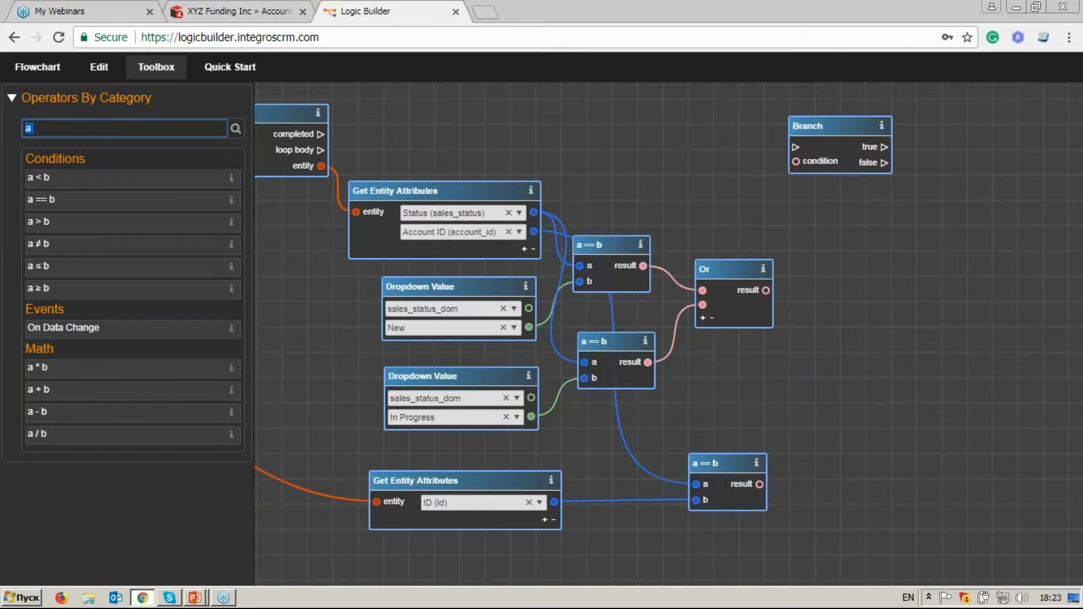
{"action": "key", "text": "BackSpace"}
{"action": "type", "text": "and"}
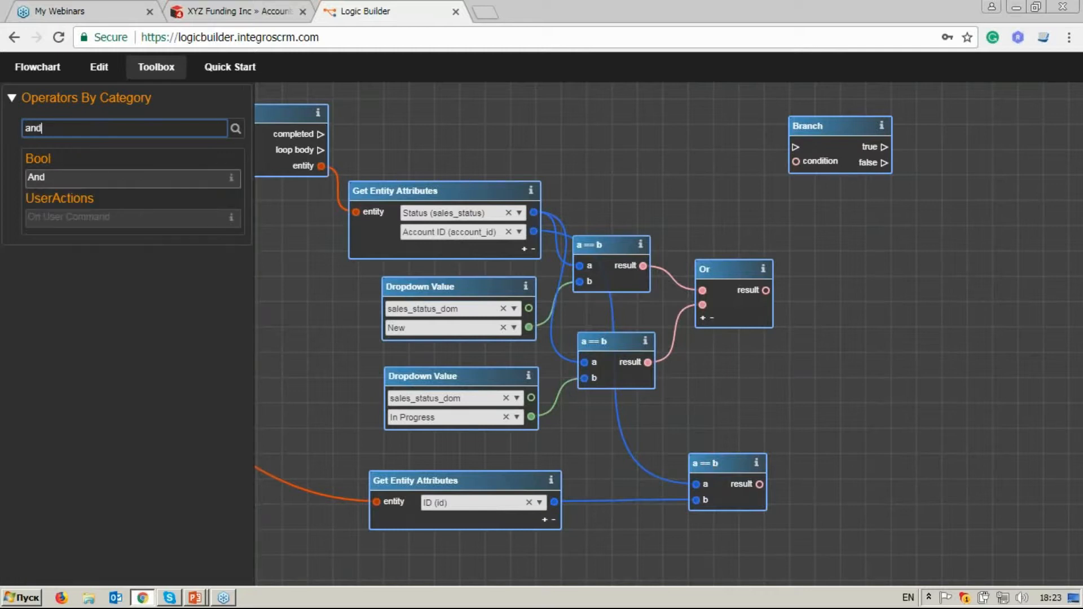
{"action": "left_click_drag", "start_coordinate": [87, 177], "coordinate": [862, 329]}
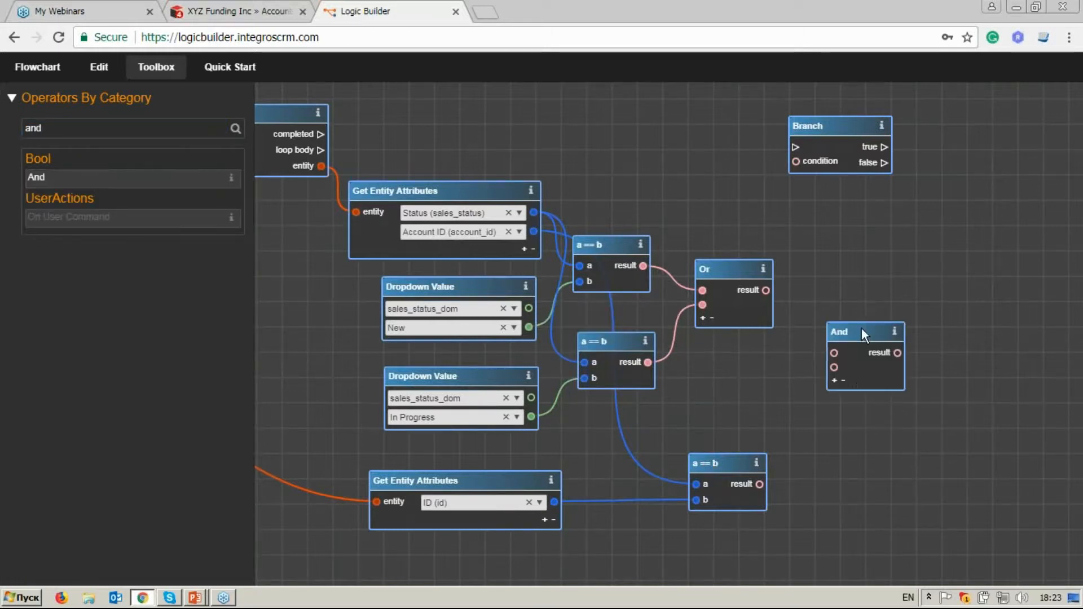
{"action": "left_click_drag", "start_coordinate": [766, 291], "coordinate": [834, 353]}
{"action": "left_click_drag", "start_coordinate": [759, 485], "coordinate": [834, 367]}
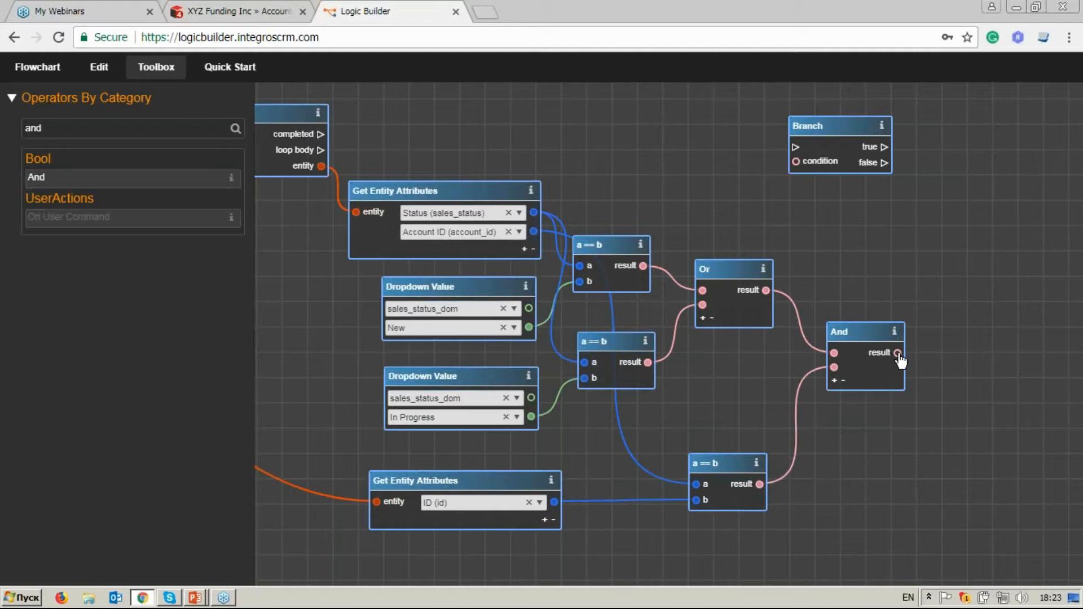
Connect And's result to Branch's condition, shift Branch outward, and link the For Each Entity loop body output to Branch.
{"action": "left_click_drag", "start_coordinate": [898, 353], "coordinate": [797, 162]}
{"action": "left_click_drag", "start_coordinate": [821, 125], "coordinate": [879, 129]}
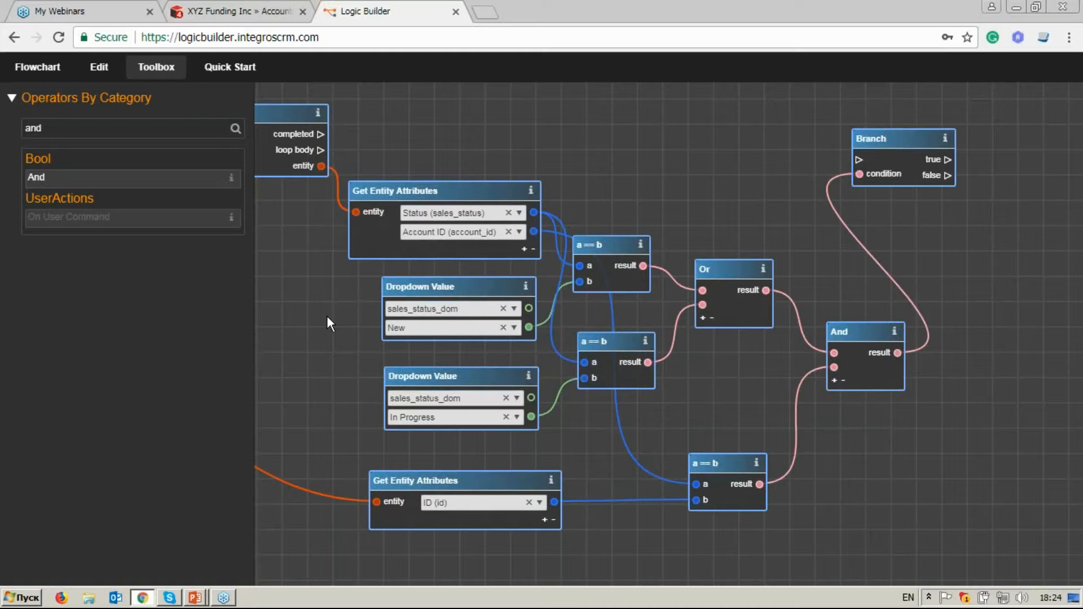
{"action": "left_click_drag", "start_coordinate": [327, 293], "coordinate": [350, 316]}
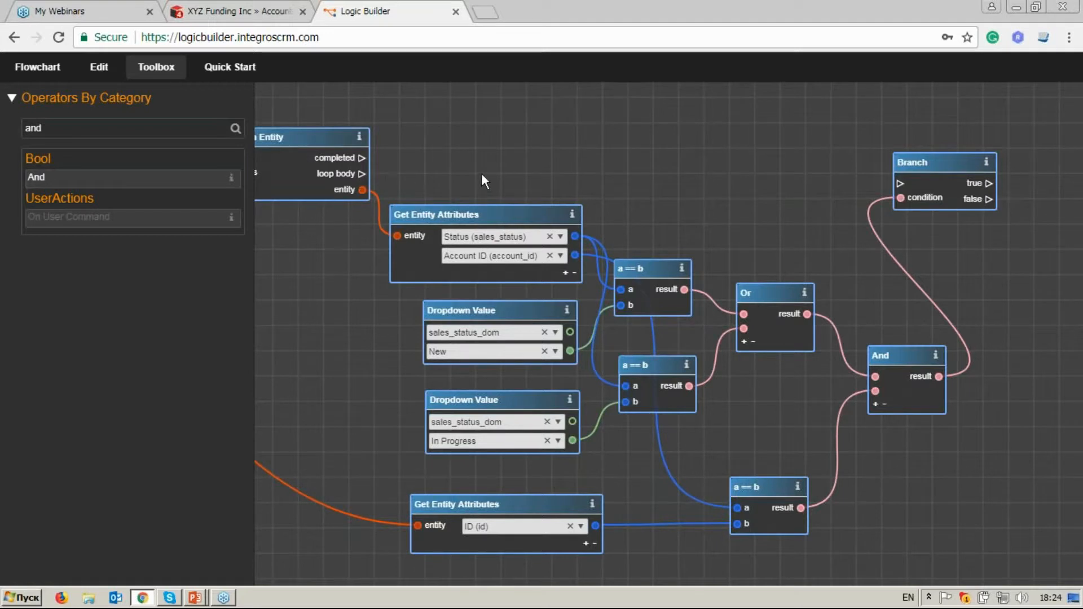
{"action": "left_click_drag", "start_coordinate": [828, 188], "coordinate": [903, 189]}
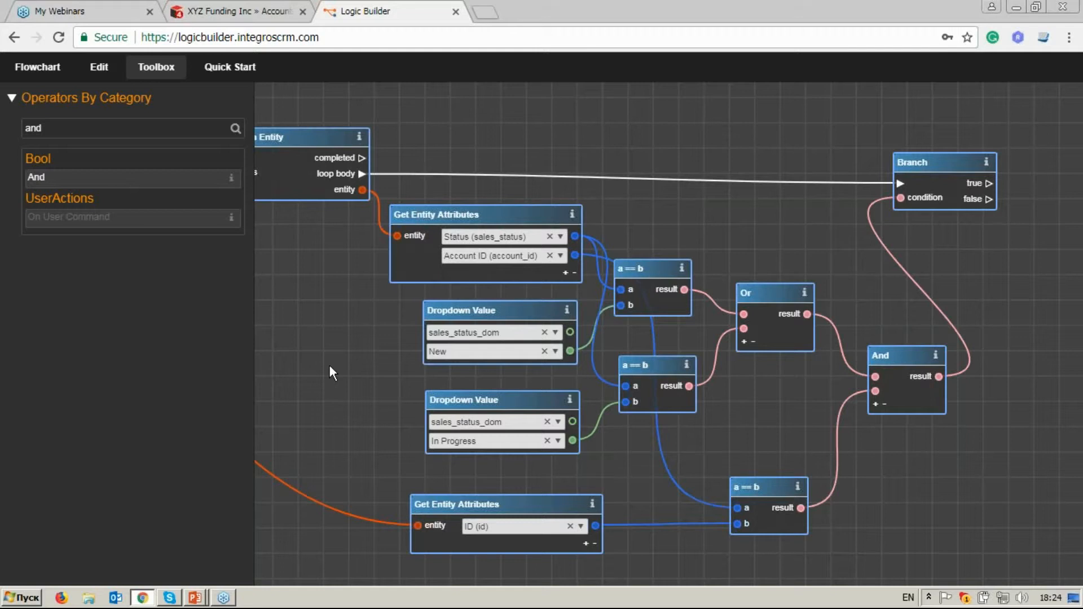
Search the operators for "unl" and place Unlink Entities beyond the Branch operator.
{"action": "left_click_drag", "start_coordinate": [341, 369], "coordinate": [441, 355]}
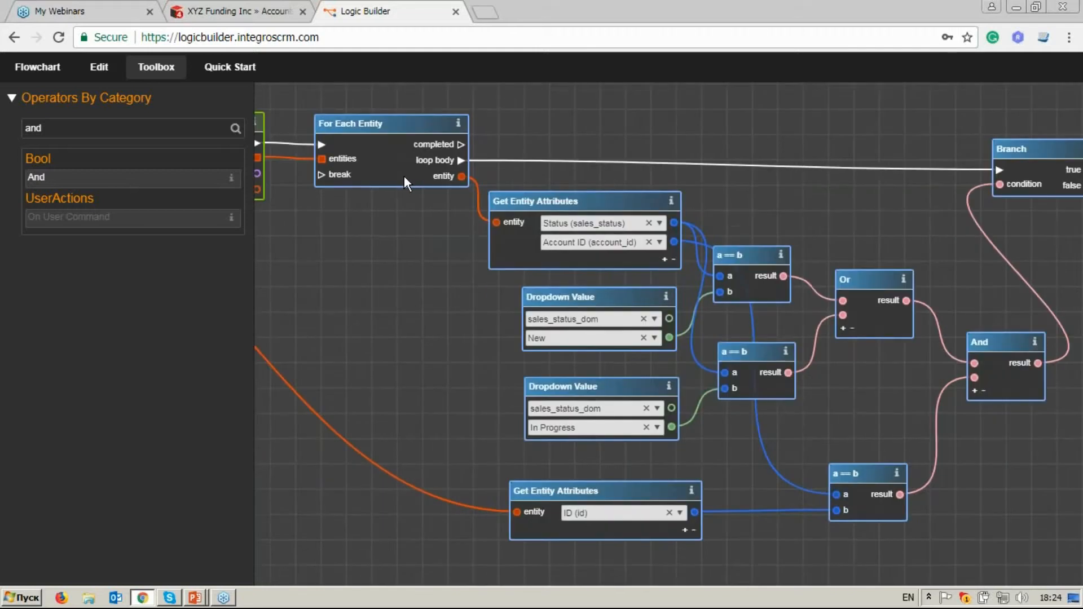
{"action": "left_click_drag", "start_coordinate": [750, 226], "coordinate": [694, 211]}
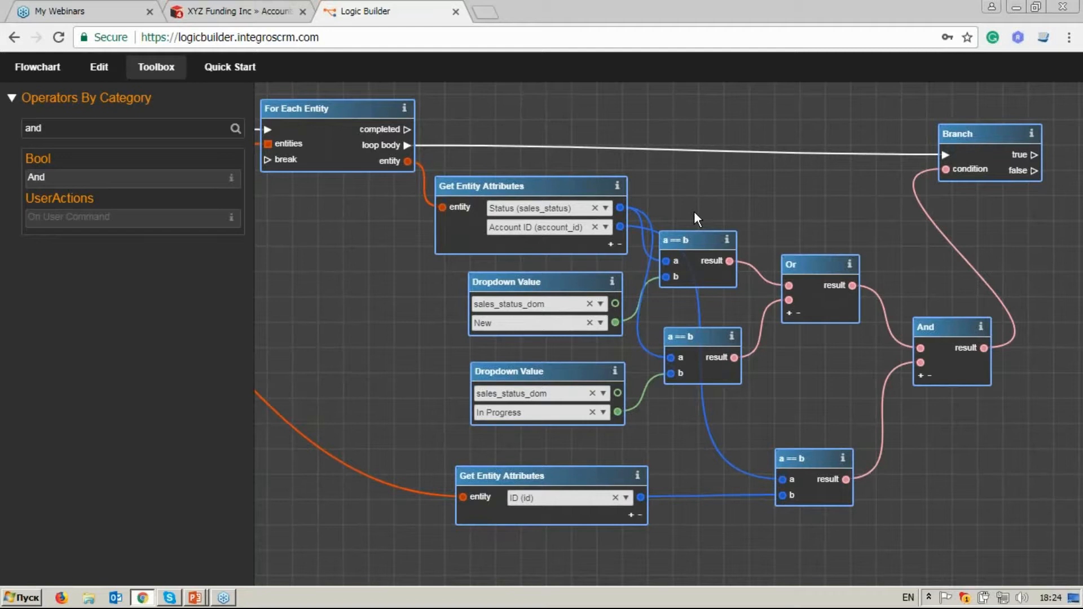
{"action": "left_click_drag", "start_coordinate": [795, 219], "coordinate": [671, 212]}
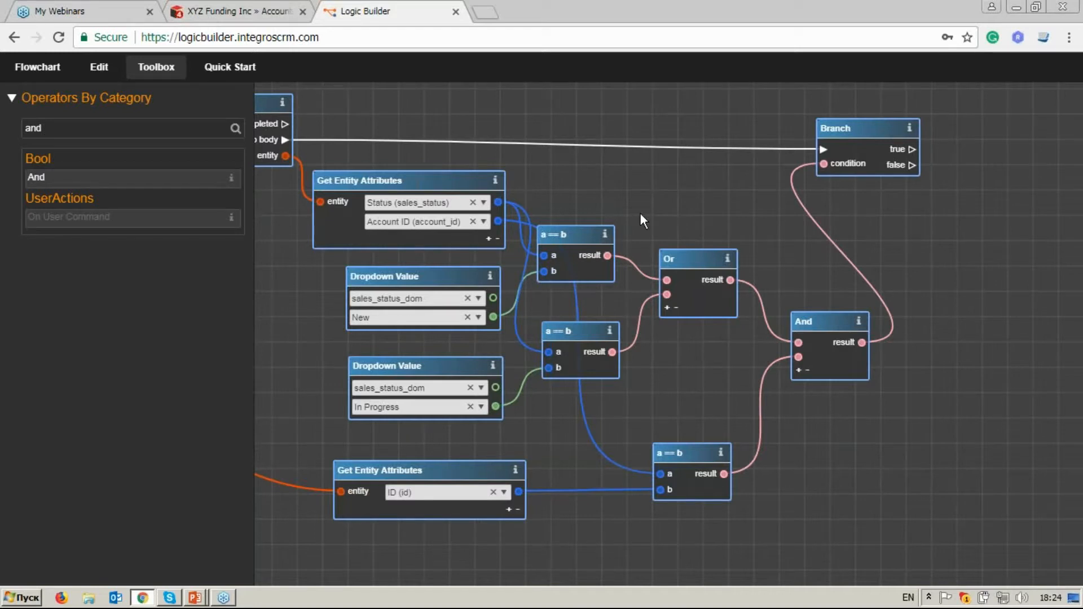
{"action": "left_click", "coordinate": [70, 129]}
{"action": "key", "text": "BackSpace"}
{"action": "key", "text": "BackSpace"}
{"action": "key", "text": "BackSpace"}
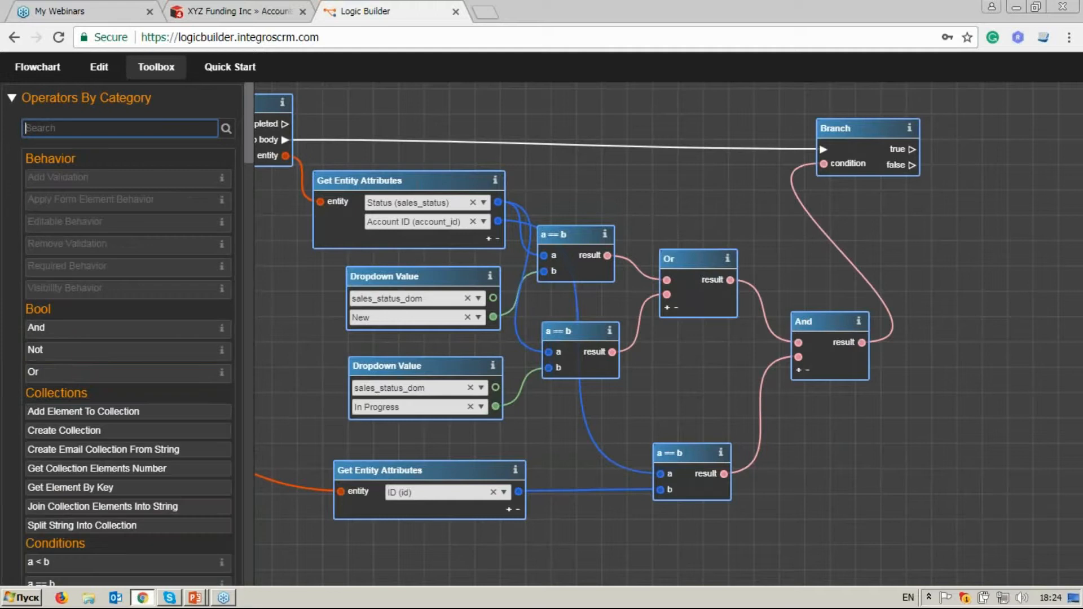
{"action": "type", "text": "unl"}
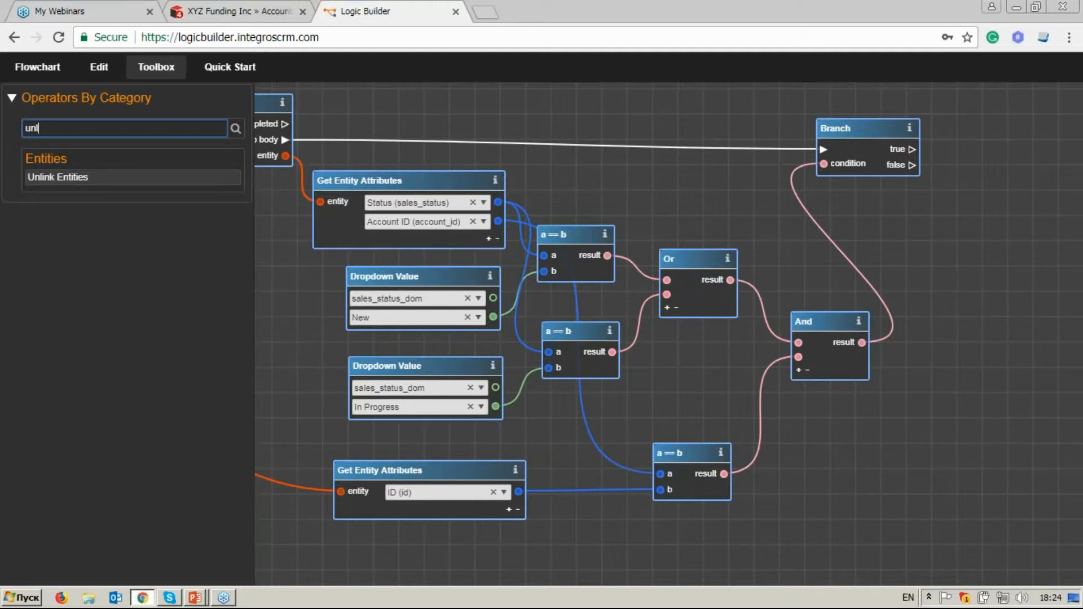
{"action": "left_click", "coordinate": [96, 177]}
{"action": "left_click_drag", "start_coordinate": [629, 318], "coordinate": [1000, 179]}
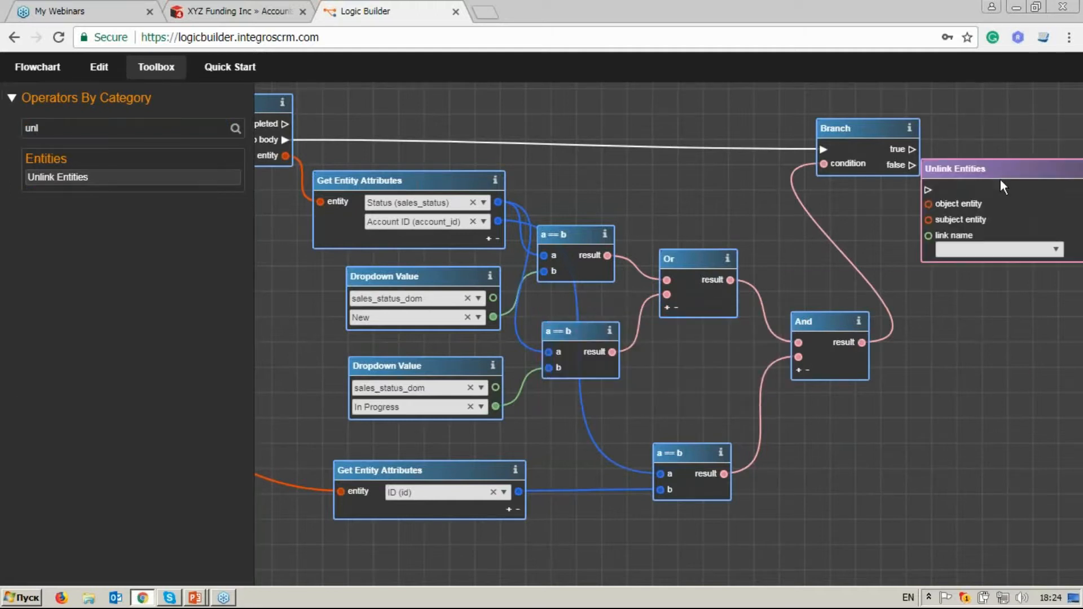
Connect Branch's true output to Unlink Entities and align the two operators.
{"action": "left_click_drag", "start_coordinate": [784, 204], "coordinate": [842, 168]}
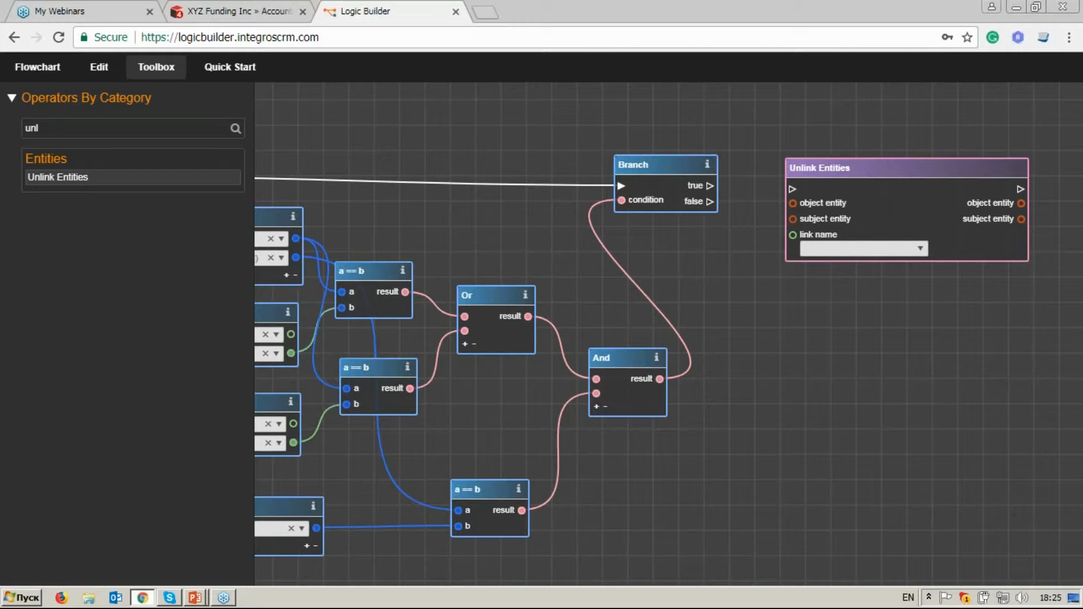
{"action": "left_click_drag", "start_coordinate": [782, 186], "coordinate": [793, 189]}
{"action": "left_click_drag", "start_coordinate": [846, 165], "coordinate": [844, 161]}
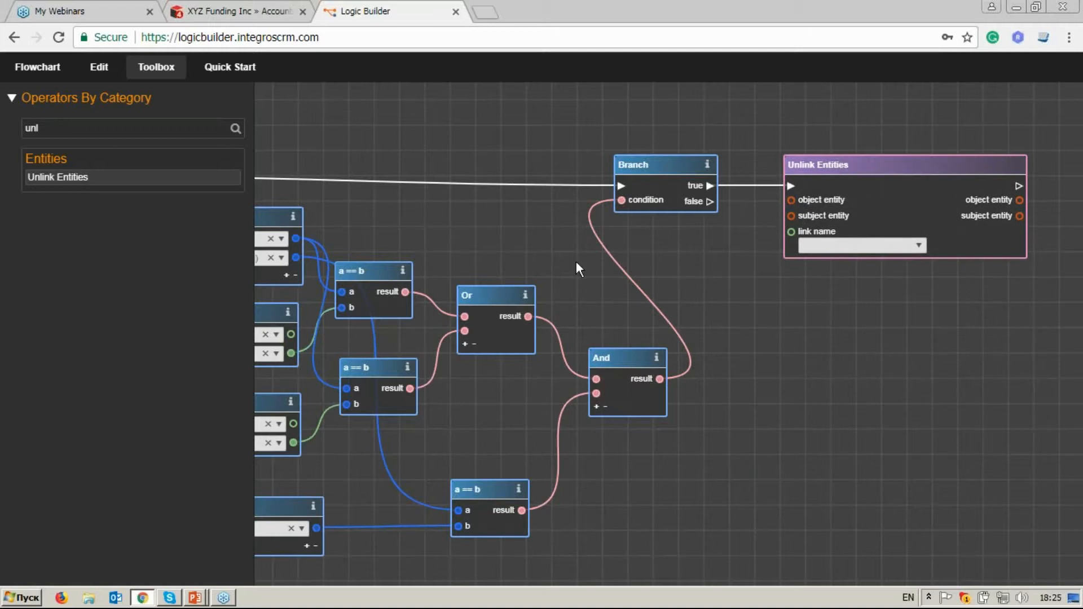
Connect For Each Entity's entity output to the object entity input of Unlink Entities.
{"action": "left_click_drag", "start_coordinate": [516, 262], "coordinate": [828, 226]}
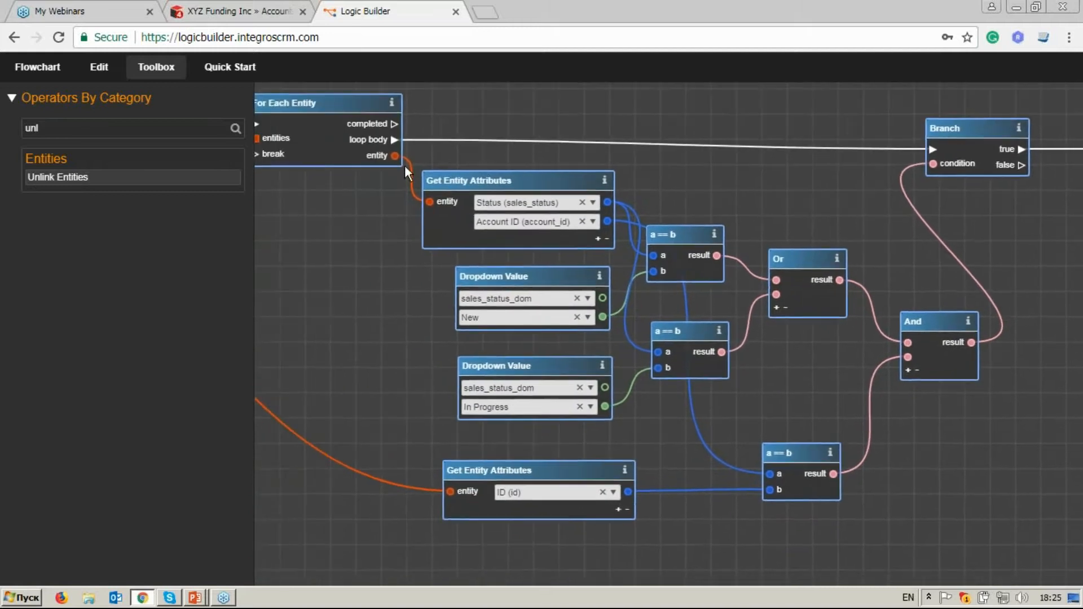
{"action": "left_click_drag", "start_coordinate": [872, 185], "coordinate": [628, 218]}
{"action": "left_click", "coordinate": [863, 195]}
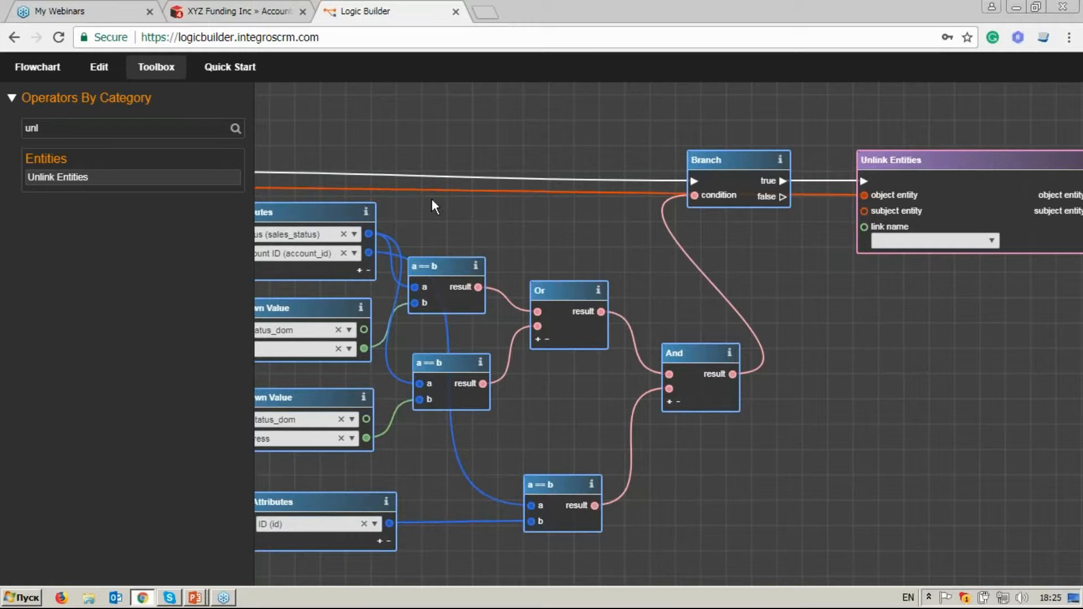
Connect On Link Change's subject entity output to the subject entity input of Unlink Entities and set its link name to contacts.
{"action": "left_click_drag", "start_coordinate": [414, 205], "coordinate": [807, 172]}
{"action": "left_click_drag", "start_coordinate": [352, 209], "coordinate": [630, 207]}
{"action": "left_click_drag", "start_coordinate": [420, 228], "coordinate": [588, 225]}
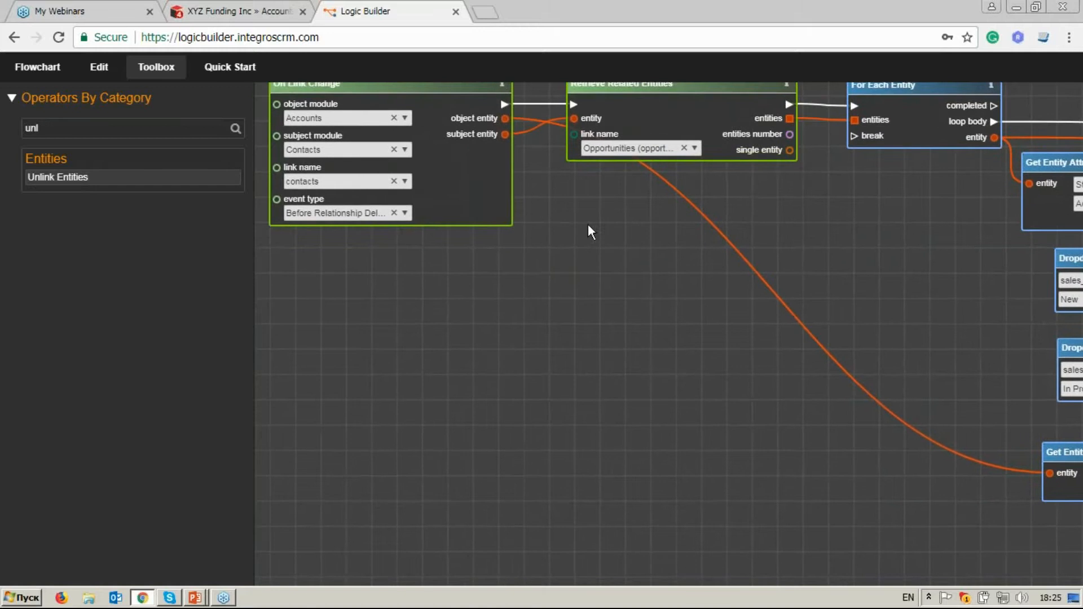
{"action": "left_click_drag", "start_coordinate": [505, 133], "coordinate": [618, 160]}
{"action": "left_click_drag", "start_coordinate": [962, 207], "coordinate": [817, 204]}
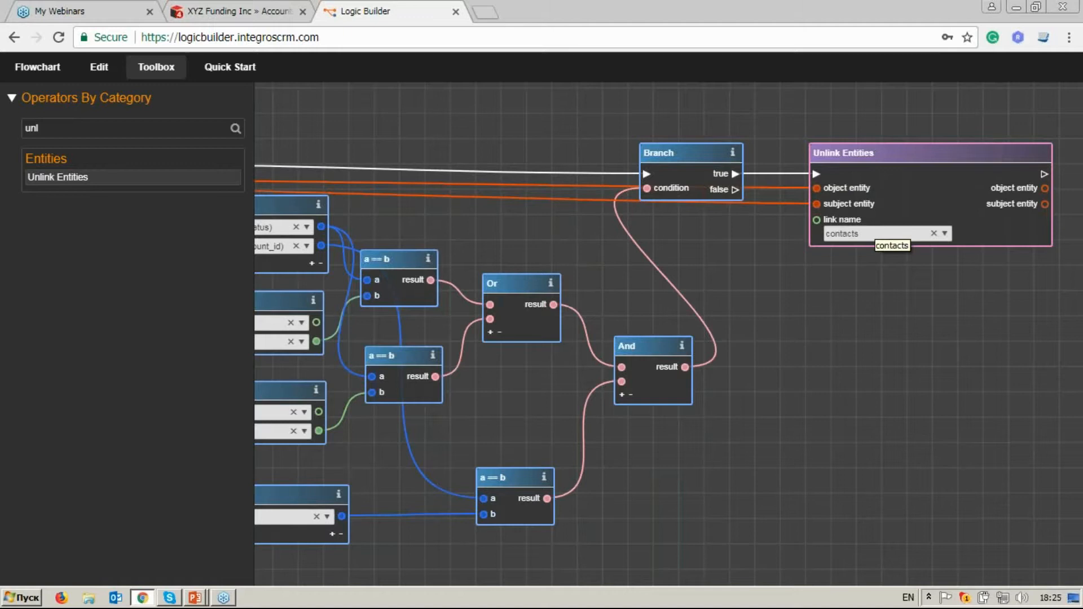
{"action": "left_click", "coordinate": [945, 234]}
{"action": "left_click", "coordinate": [933, 266]}
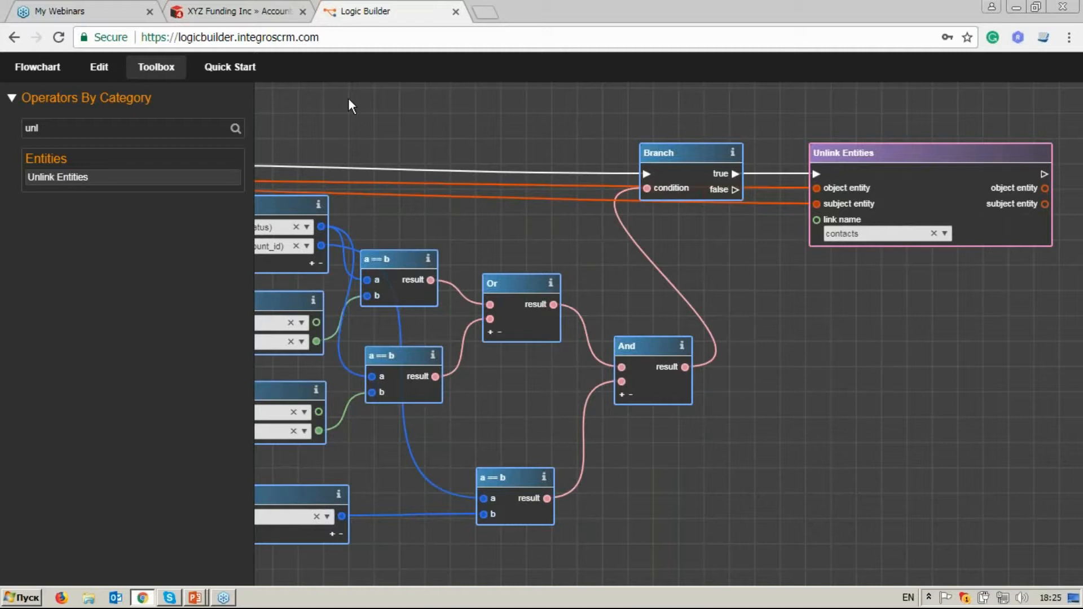
Review the whole flow from On Link Change through the conditions and Branch to Unlink Entities.
{"action": "left_click", "coordinate": [170, 81]}
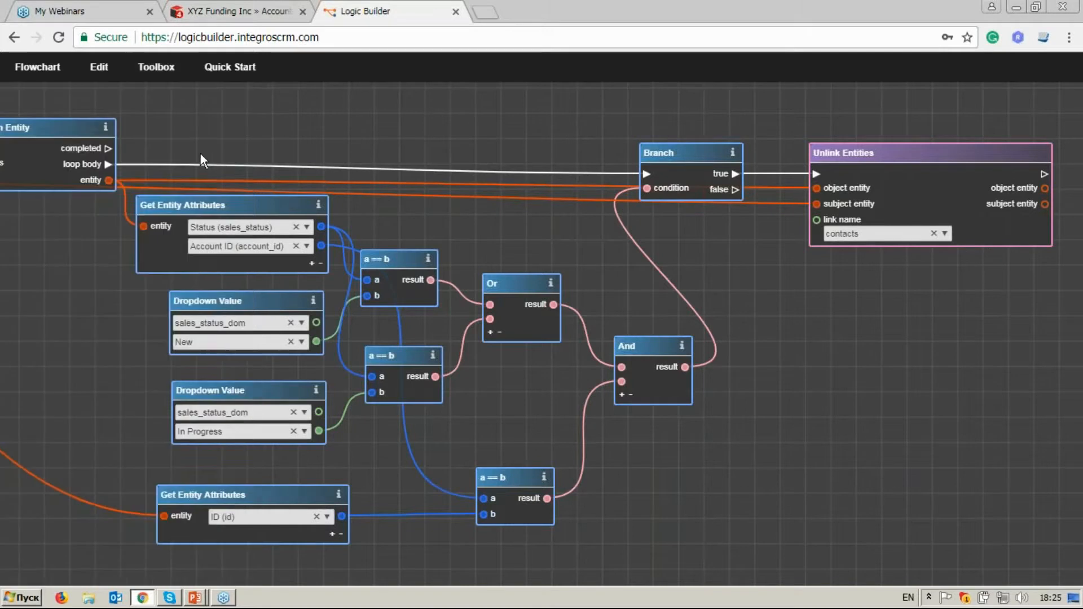
{"action": "left_click_drag", "start_coordinate": [201, 153], "coordinate": [865, 154]}
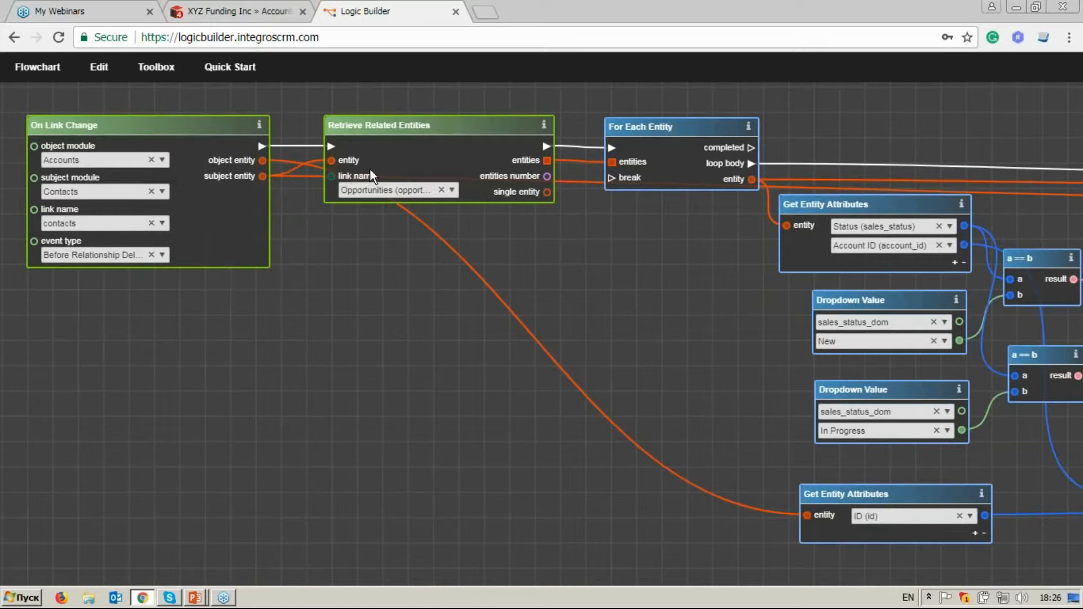
{"action": "left_click_drag", "start_coordinate": [710, 201], "coordinate": [408, 195]}
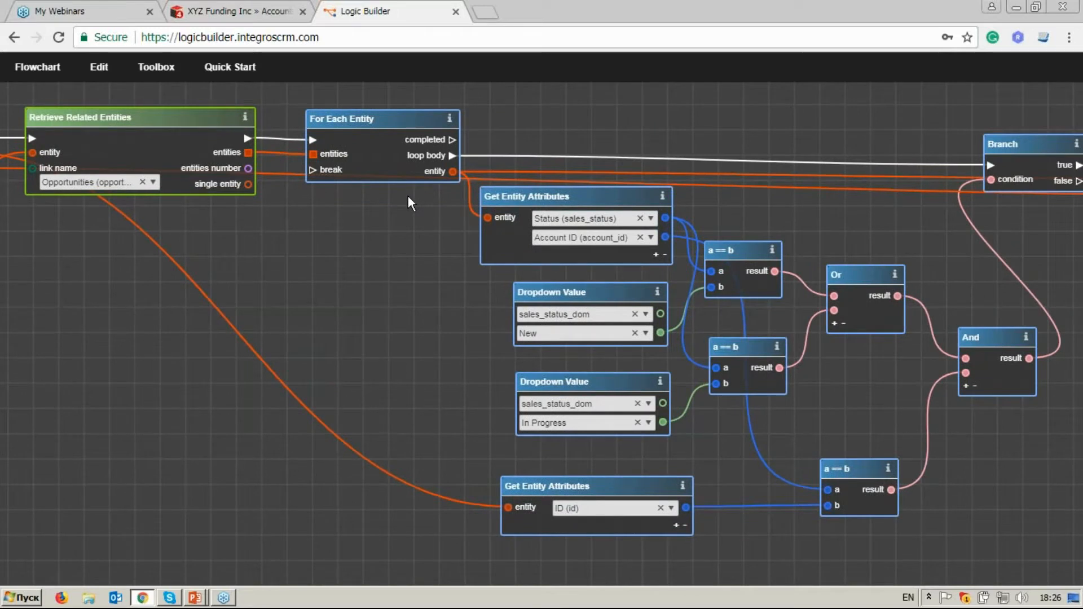
{"action": "left_click_drag", "start_coordinate": [446, 268], "coordinate": [265, 256]}
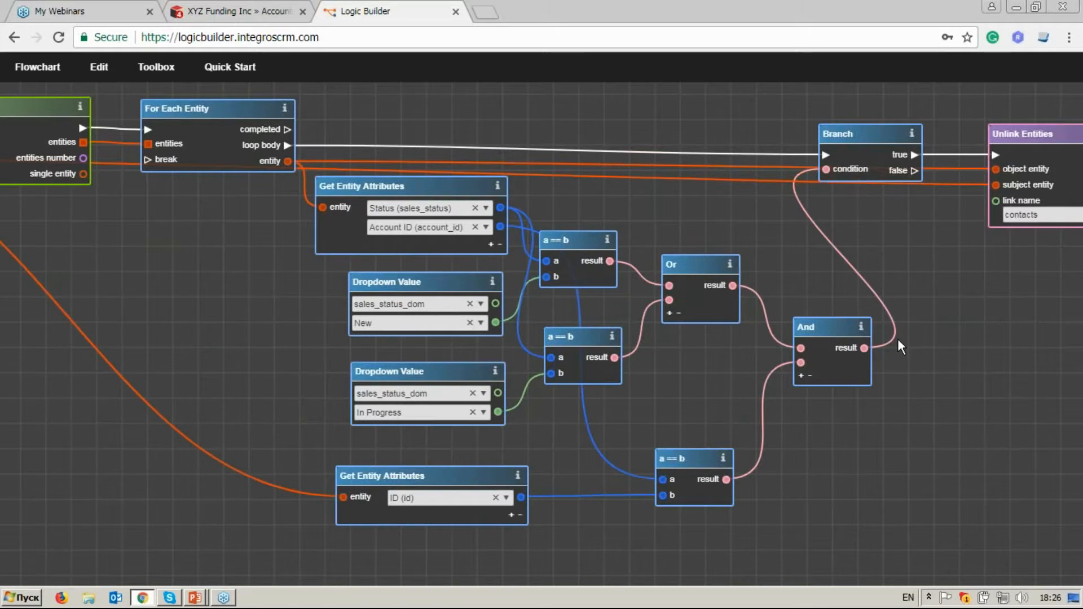
{"action": "left_click_drag", "start_coordinate": [898, 342], "coordinate": [685, 326]}
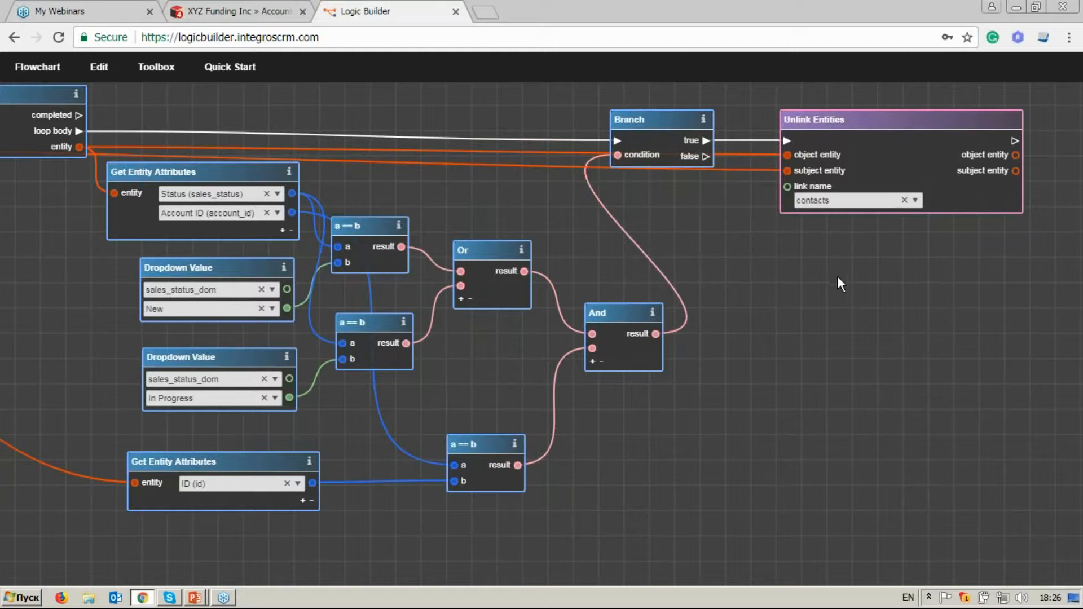
{"action": "left_click_drag", "start_coordinate": [847, 273], "coordinate": [721, 294]}
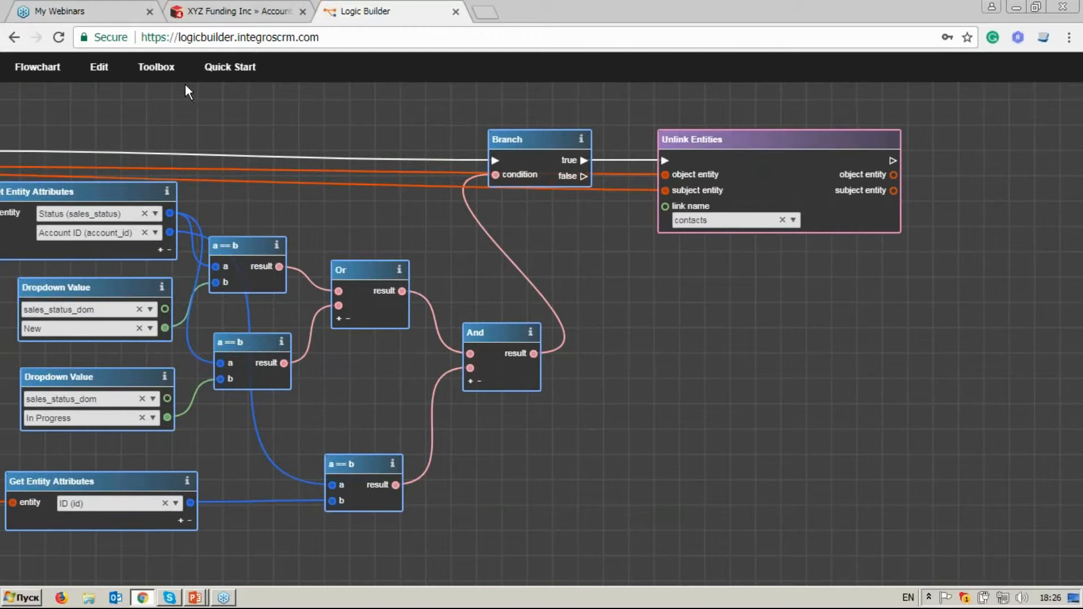
Search the operators for "crea" and place Create Entity beyond Unlink Entities.
{"action": "left_click", "coordinate": [156, 66]}
{"action": "left_click", "coordinate": [111, 127]}
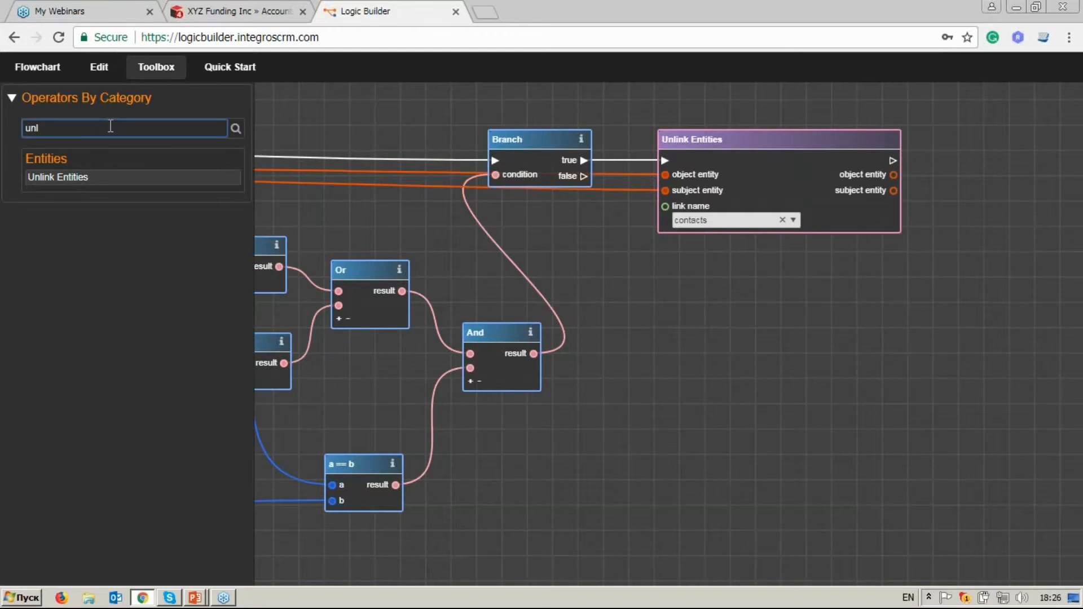
{"action": "key", "text": "BackSpace"}
{"action": "key", "text": "BackSpace"}
{"action": "key", "text": "BackSpace"}
{"action": "type", "text": "crea"}
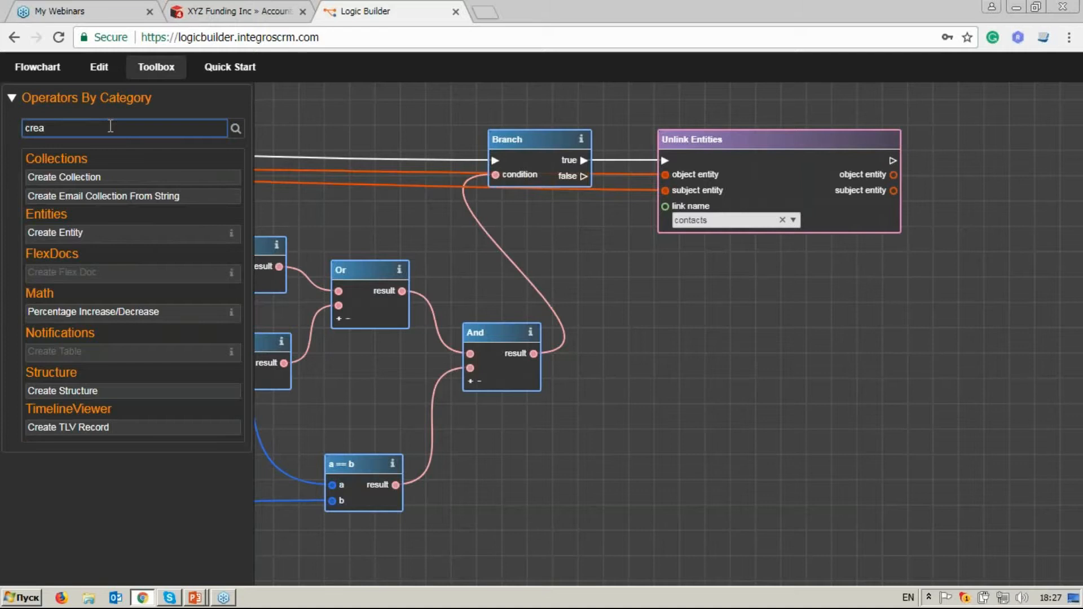
{"action": "left_click", "coordinate": [149, 244]}
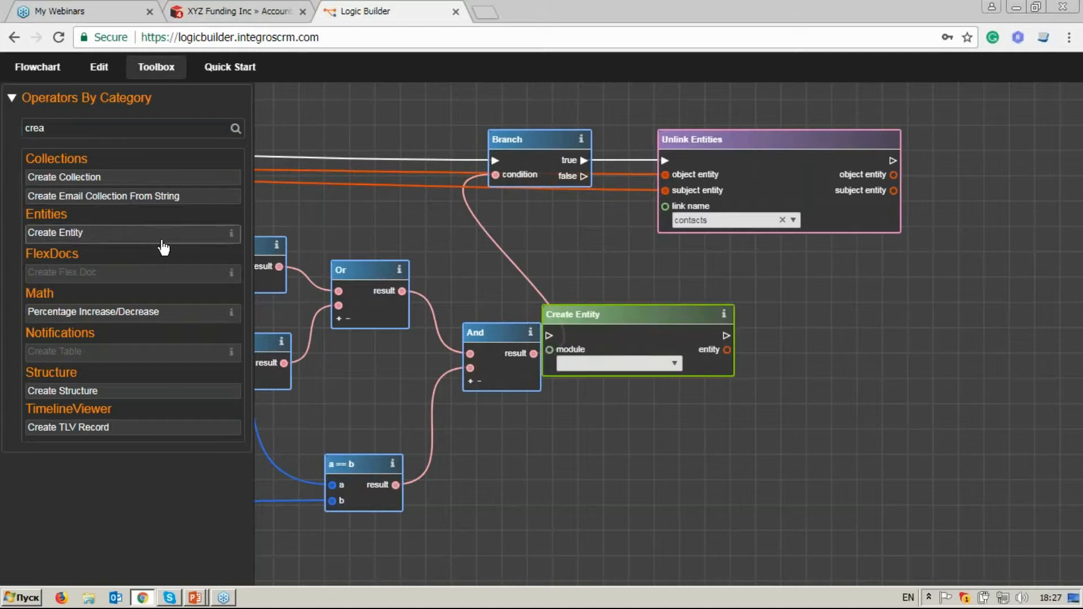
{"action": "left_click_drag", "start_coordinate": [617, 316], "coordinate": [1013, 141]}
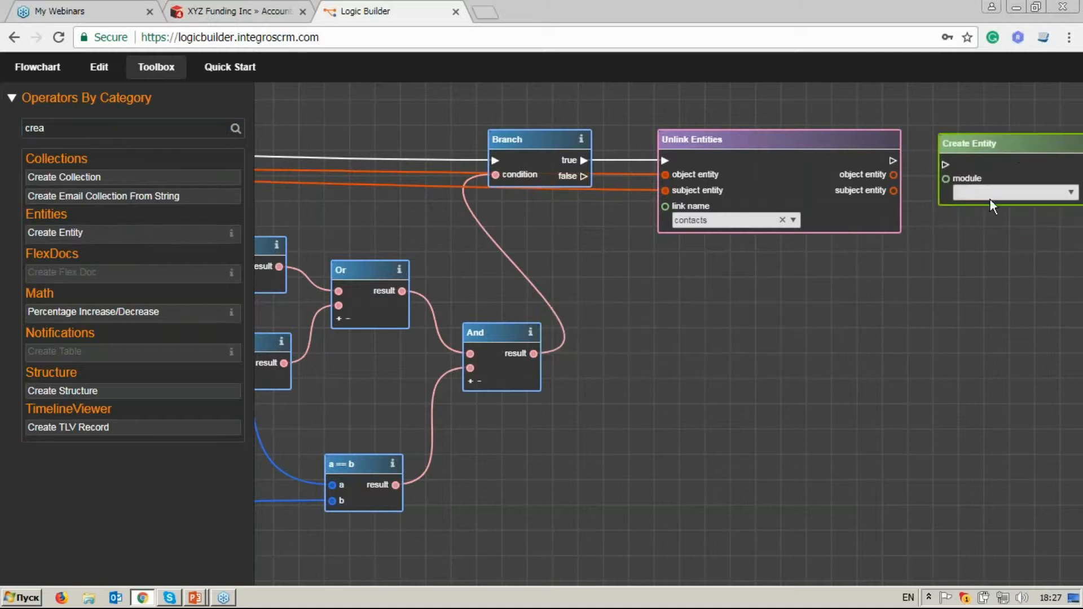
Connect the execution output of Unlink Entities to Create Entity and set its module to Tasks.
{"action": "left_click_drag", "start_coordinate": [953, 306], "coordinate": [648, 313]}
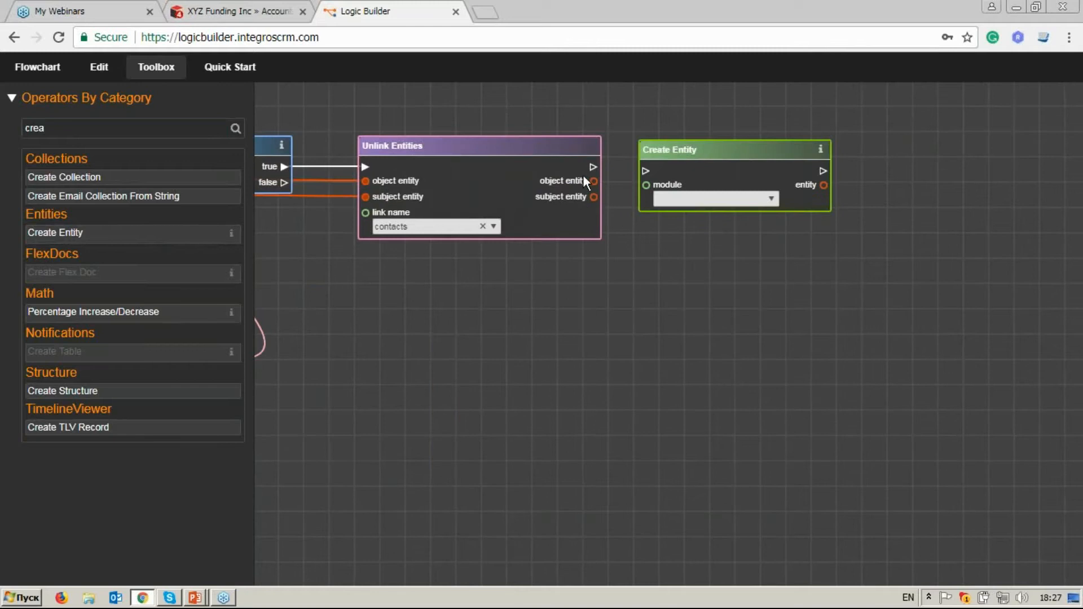
{"action": "left_click", "coordinate": [640, 171]}
{"action": "left_click_drag", "start_coordinate": [680, 151], "coordinate": [679, 146]}
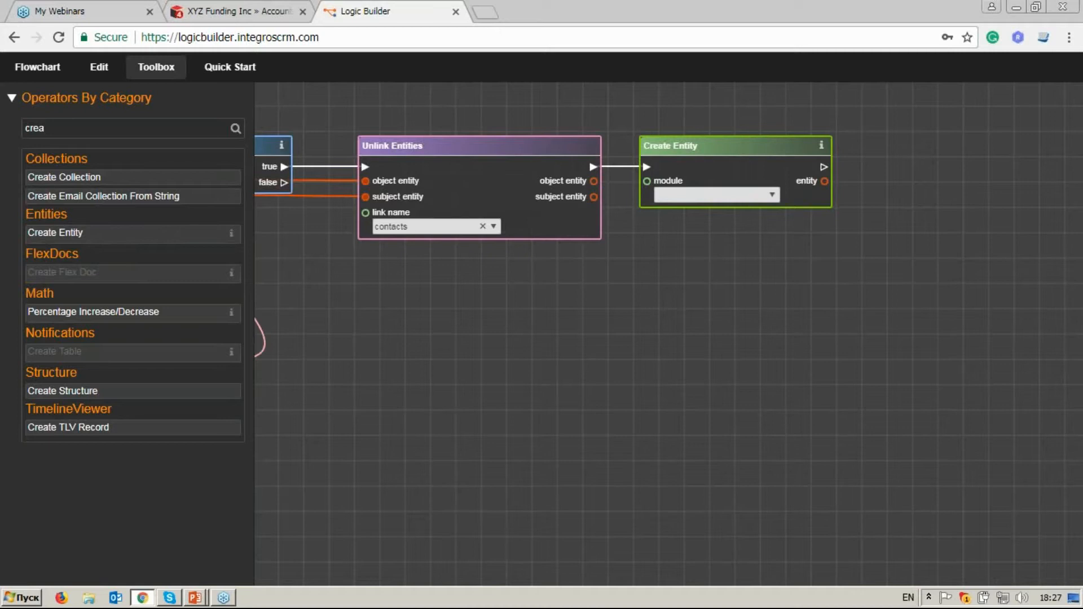
{"action": "left_click", "coordinate": [718, 195]}
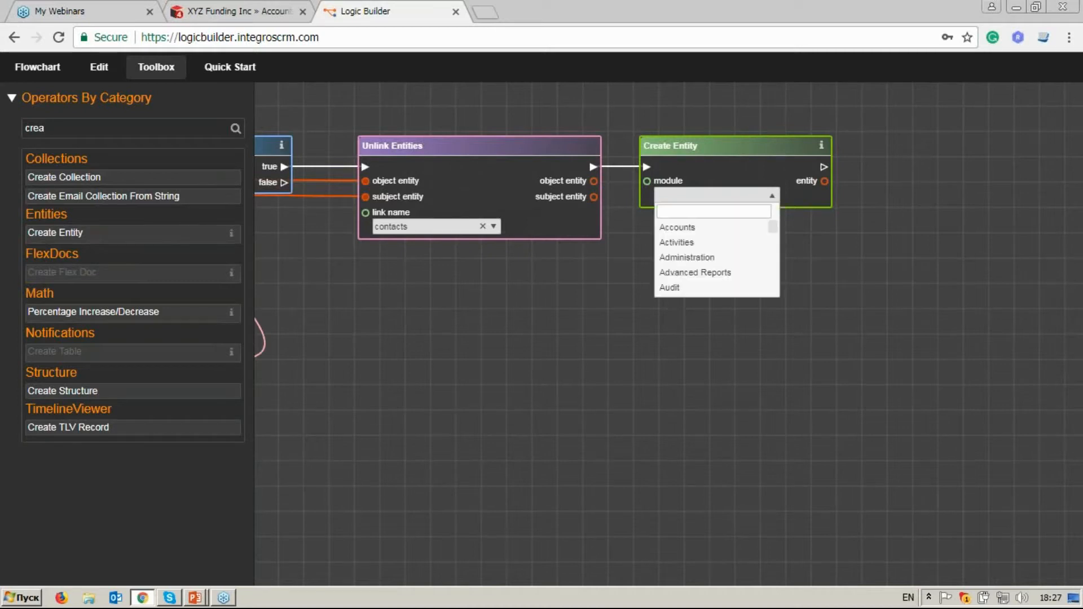
{"action": "type", "text": "tasks"}
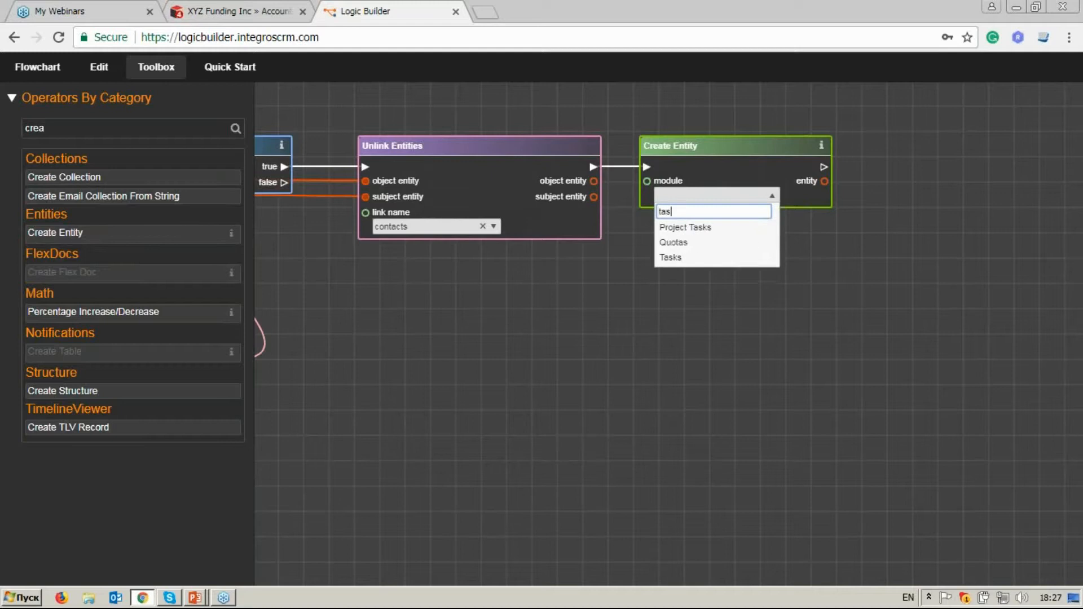
{"action": "key", "text": "Return"}
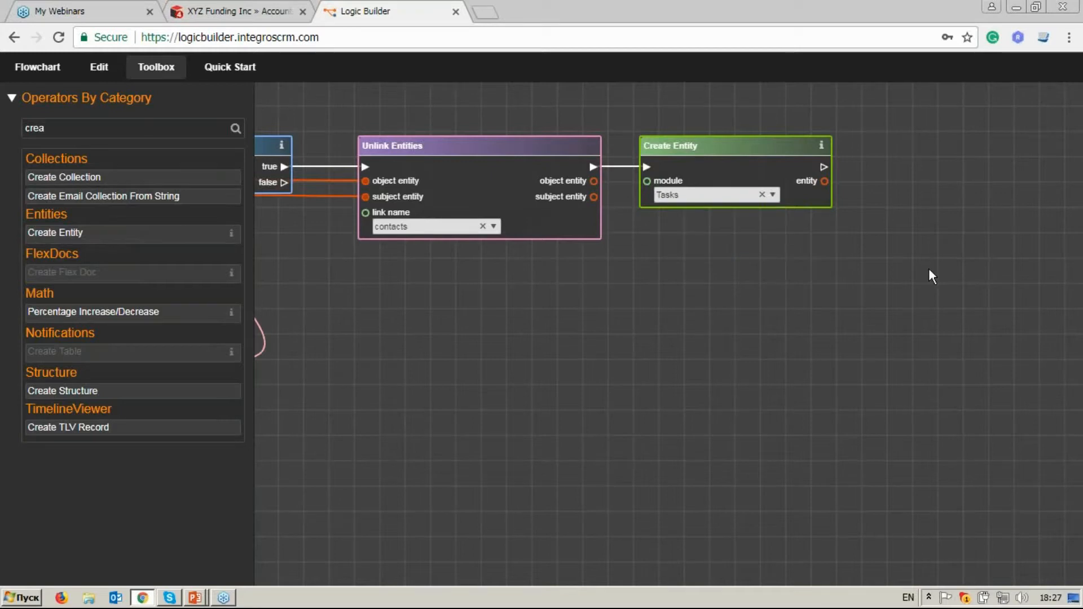
Search the operators for "set e", place Set Entity Attributes beyond Create Entity, and connect Create Entity's execution and entity outputs to it.
{"action": "left_click_drag", "start_coordinate": [929, 270], "coordinate": [813, 281]}
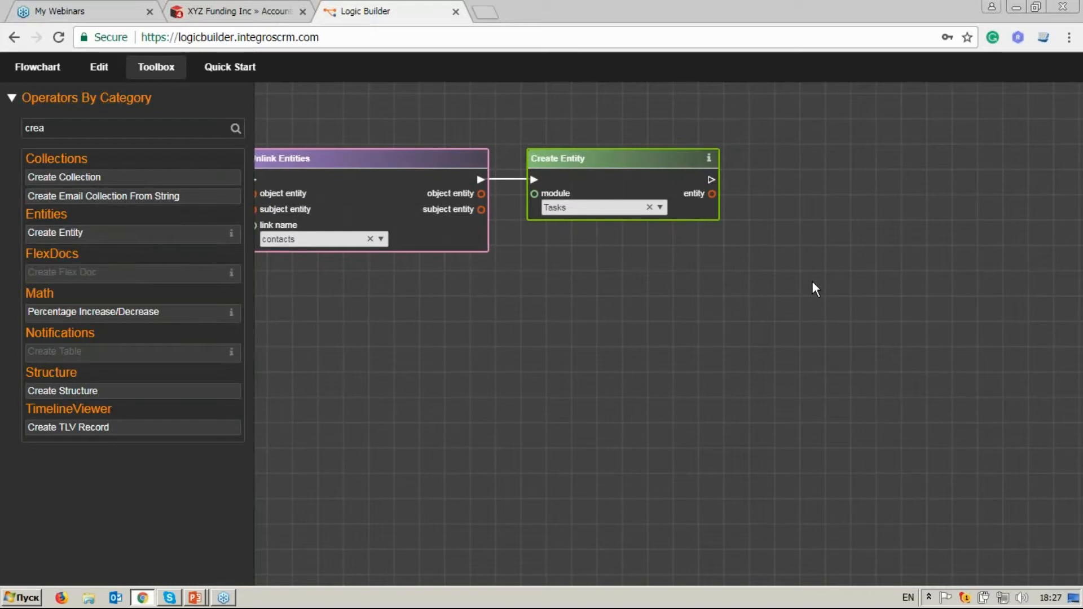
{"action": "left_click", "coordinate": [133, 130]}
{"action": "key", "text": "BackSpace"}
{"action": "key", "text": "BackSpace"}
{"action": "key", "text": "BackSpace"}
{"action": "key", "text": "BackSpace"}
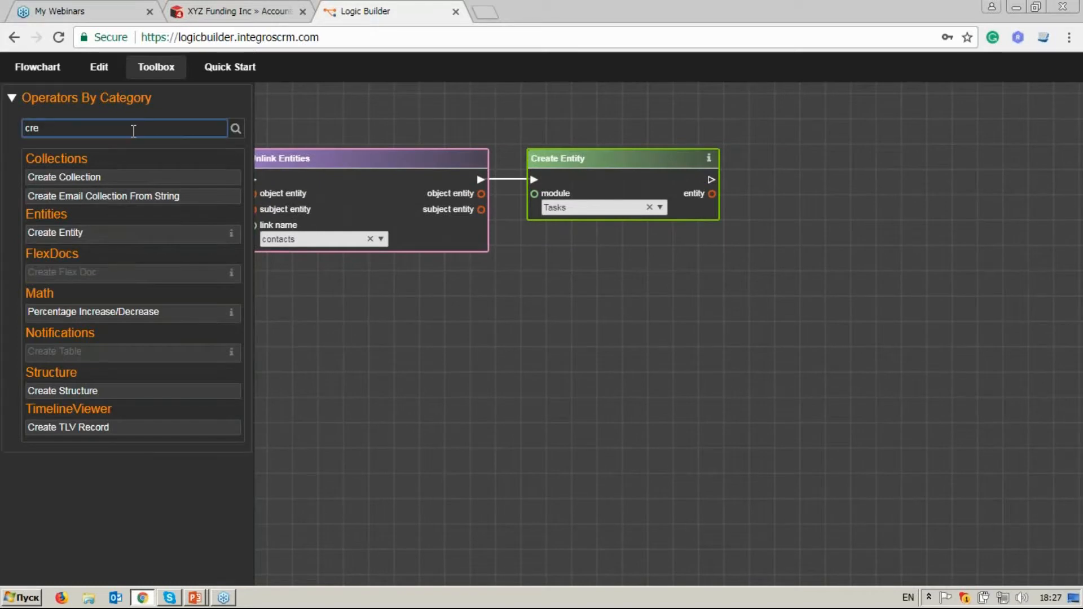
{"action": "type", "text": "set e"}
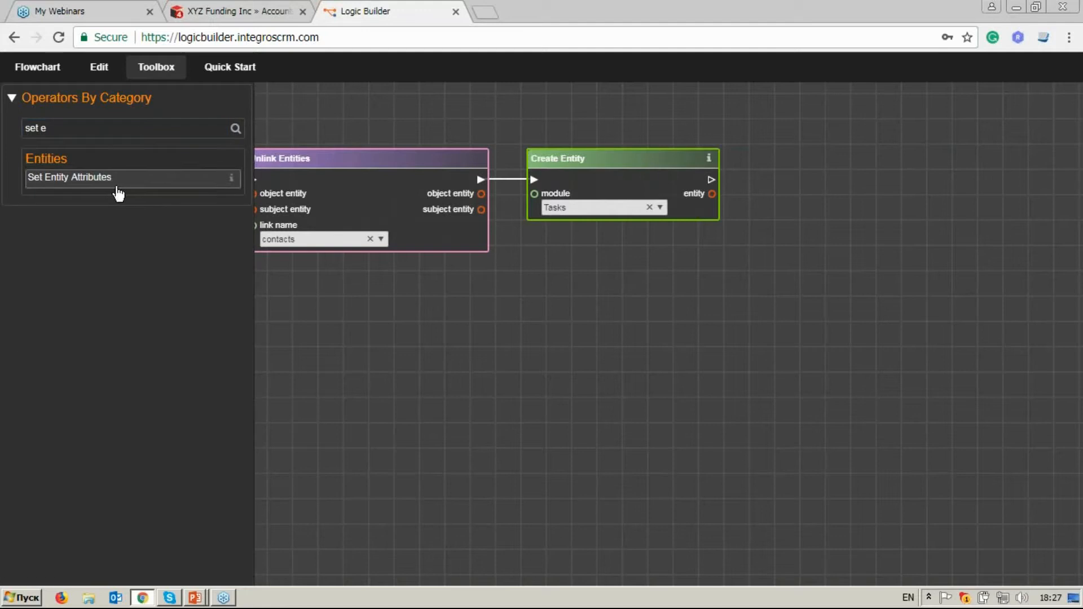
{"action": "left_click_drag", "start_coordinate": [115, 189], "coordinate": [852, 165]}
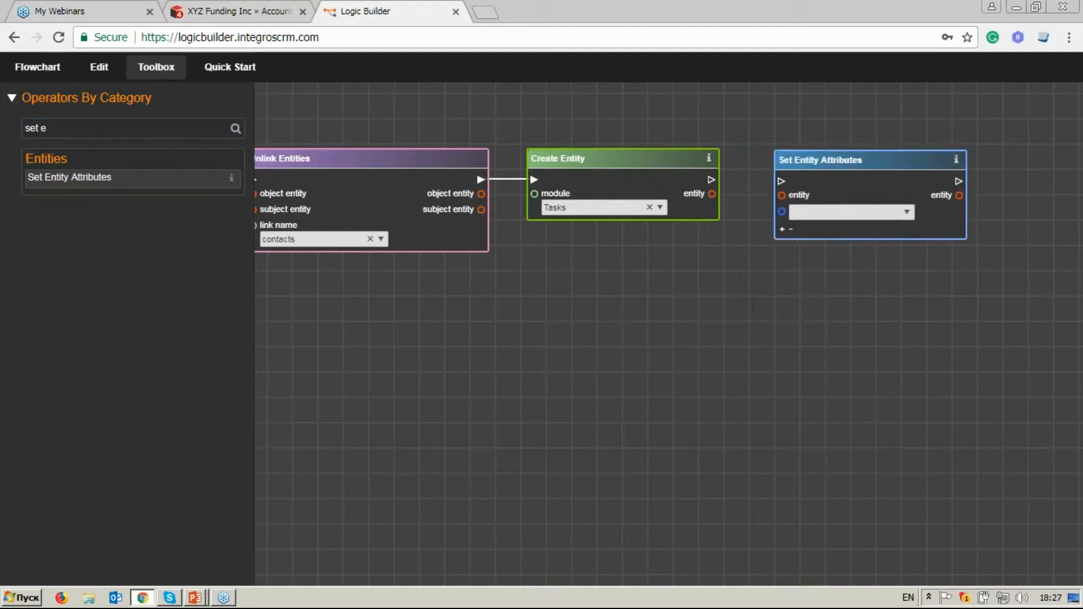
{"action": "left_click_drag", "start_coordinate": [780, 181], "coordinate": [712, 179]}
Choose Subject: (name) as the first attribute of Set Entity Attributes and move the block slightly lower.
{"action": "left_click_drag", "start_coordinate": [794, 270], "coordinate": [679, 269]}
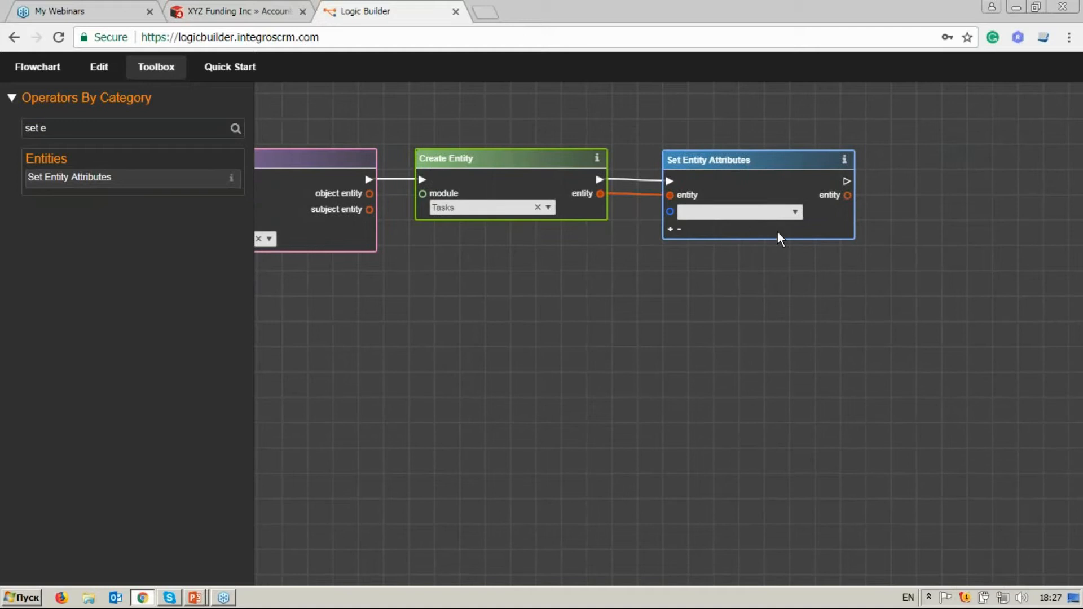
{"action": "left_click", "coordinate": [796, 213]}
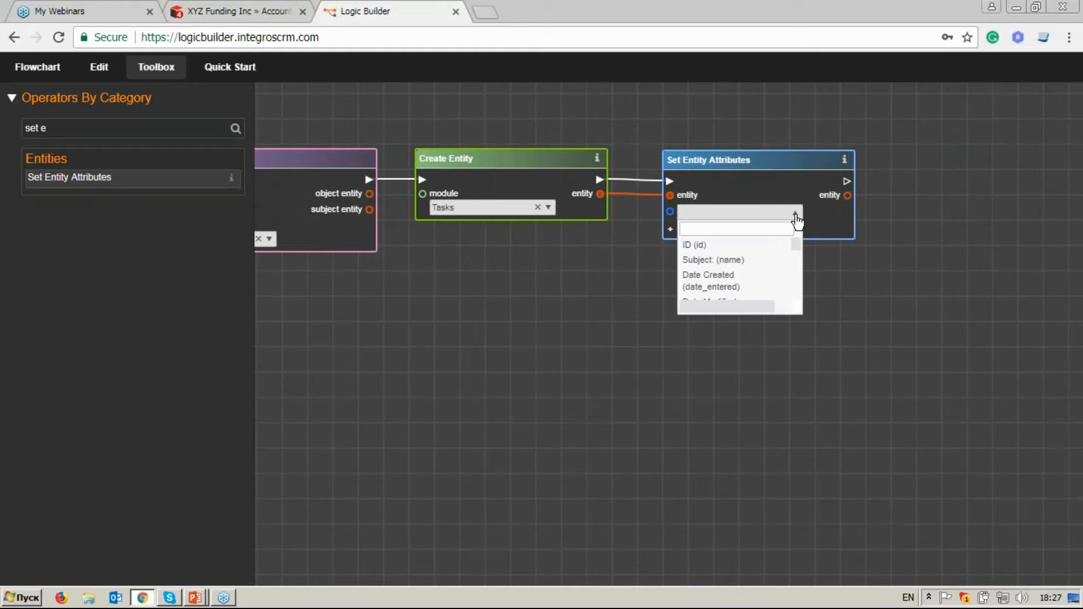
{"action": "left_click", "coordinate": [782, 224]}
{"action": "left_click", "coordinate": [733, 259]}
{"action": "left_click_drag", "start_coordinate": [748, 165], "coordinate": [749, 199]}
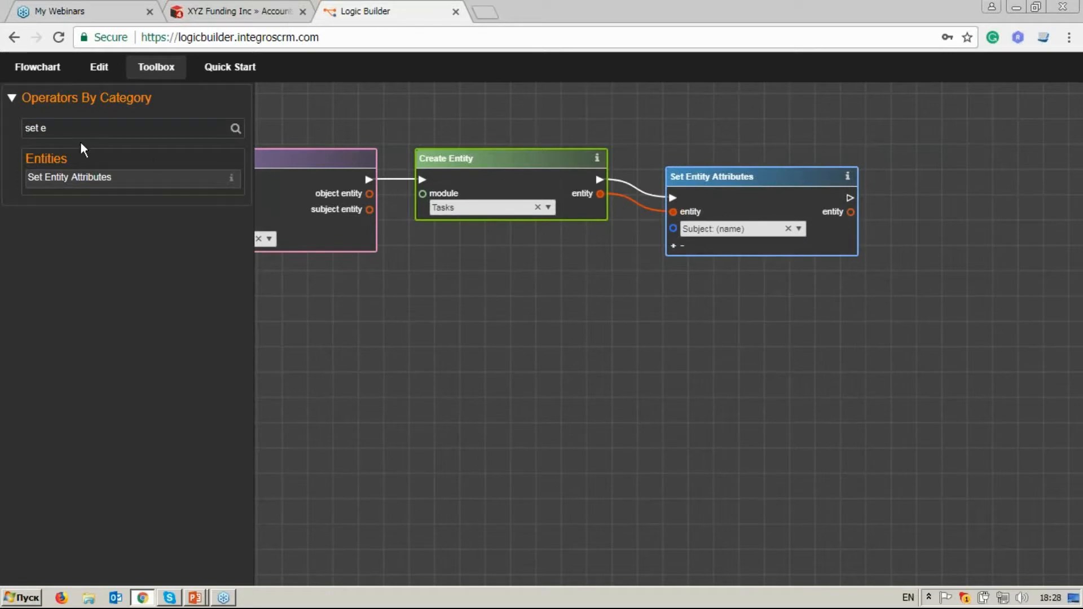
Add a String constant reading "Review Contacts List" below Create Entity and connect it to the Subject input of Set Entity Attributes.
{"action": "left_click_drag", "start_coordinate": [50, 129], "coordinate": [23, 131]}
{"action": "key", "text": "BackSpace"}
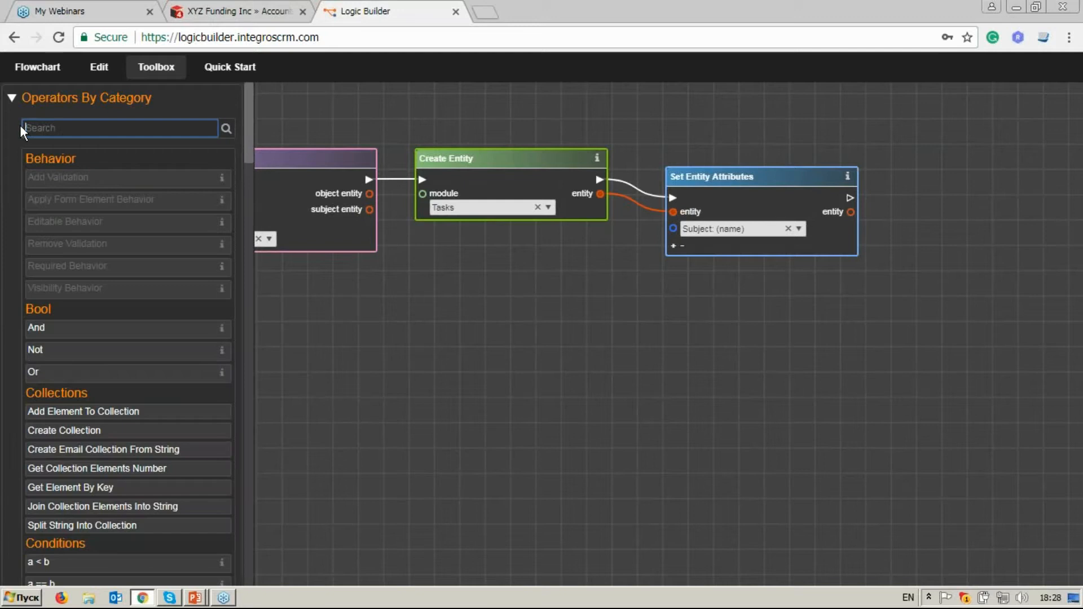
{"action": "left_click_drag", "start_coordinate": [253, 140], "coordinate": [249, 220]}
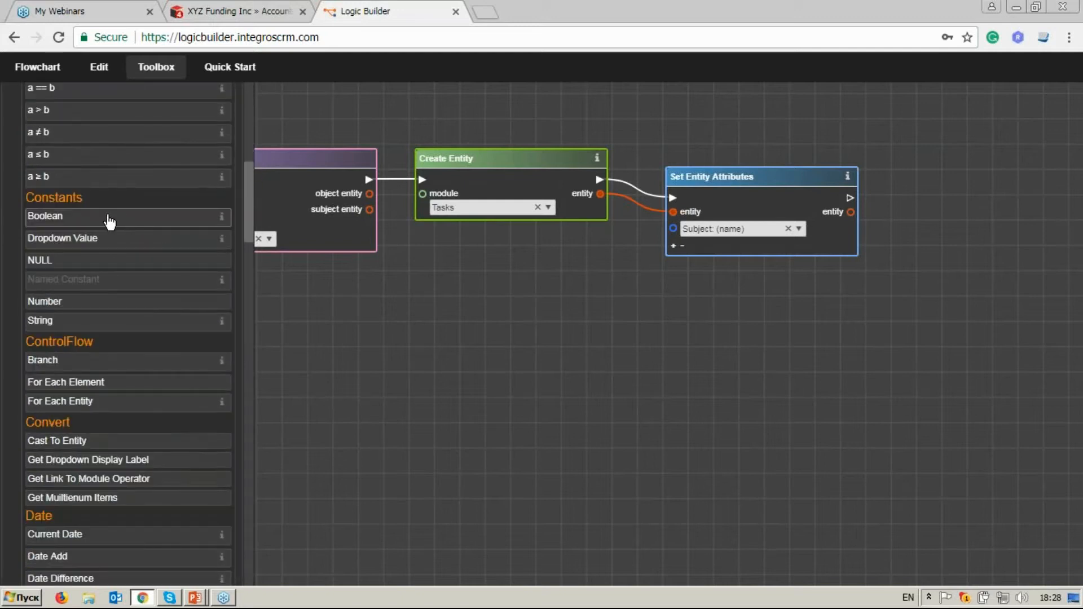
{"action": "left_click", "coordinate": [106, 326]}
{"action": "left_click_drag", "start_coordinate": [624, 313], "coordinate": [591, 262]}
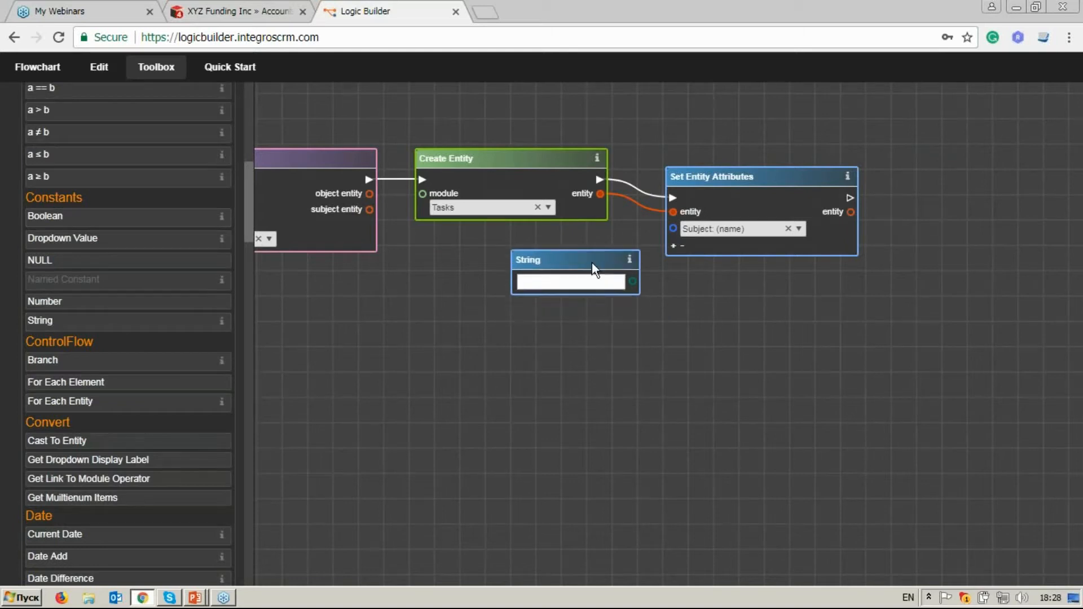
{"action": "left_click", "coordinate": [591, 281]}
{"action": "type", "text": "Review Contacts List"}
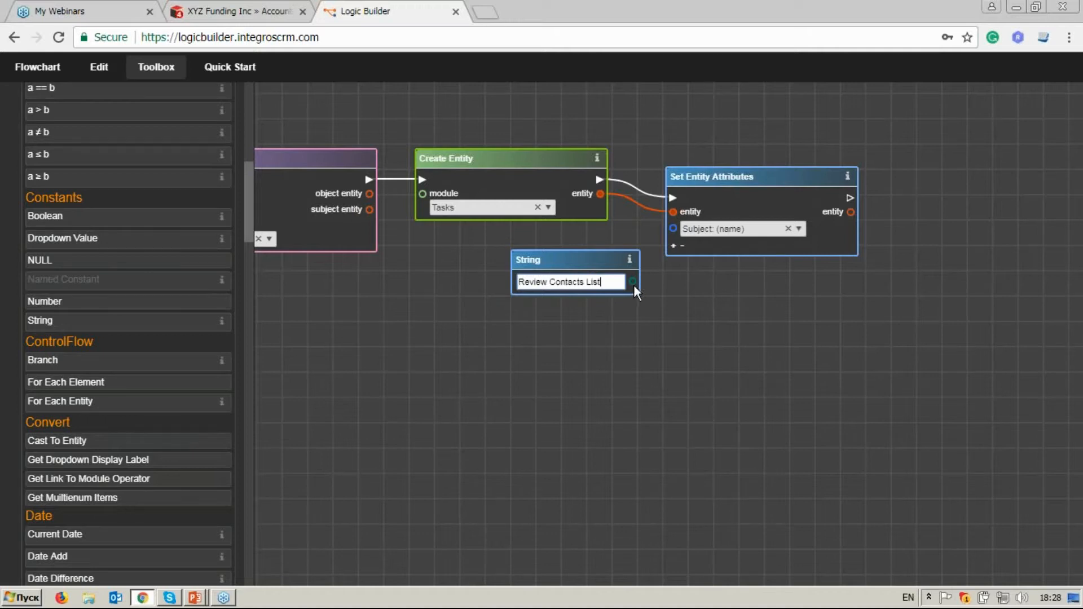
{"action": "left_click_drag", "start_coordinate": [634, 282], "coordinate": [673, 229]}
{"action": "left_click_drag", "start_coordinate": [604, 257], "coordinate": [595, 253]}
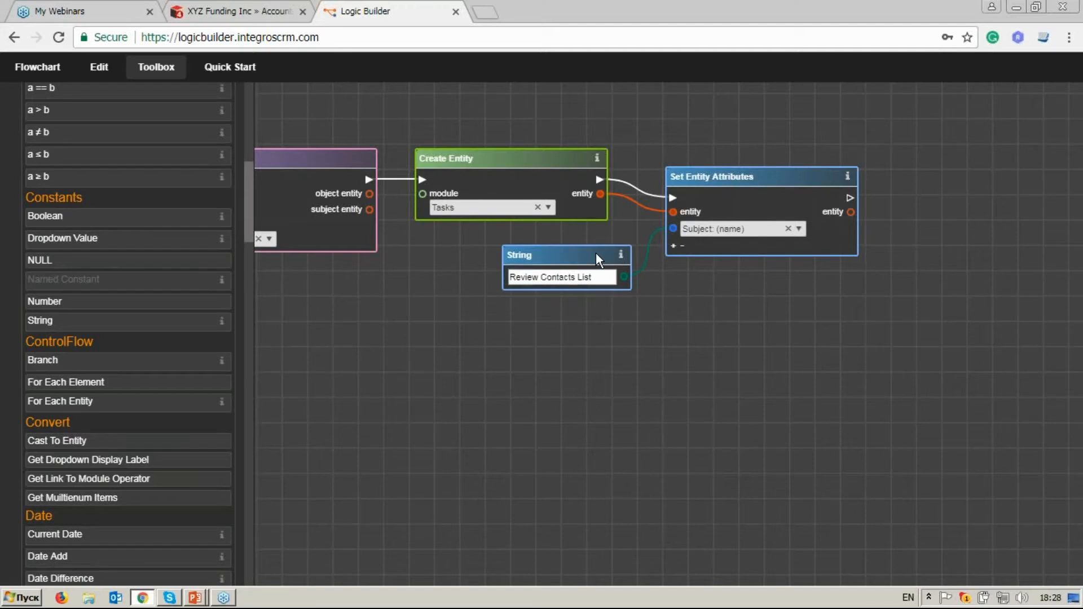
Add a second attribute to Set Entity Attributes and set it to Description: (description).
{"action": "left_click", "coordinate": [673, 246]}
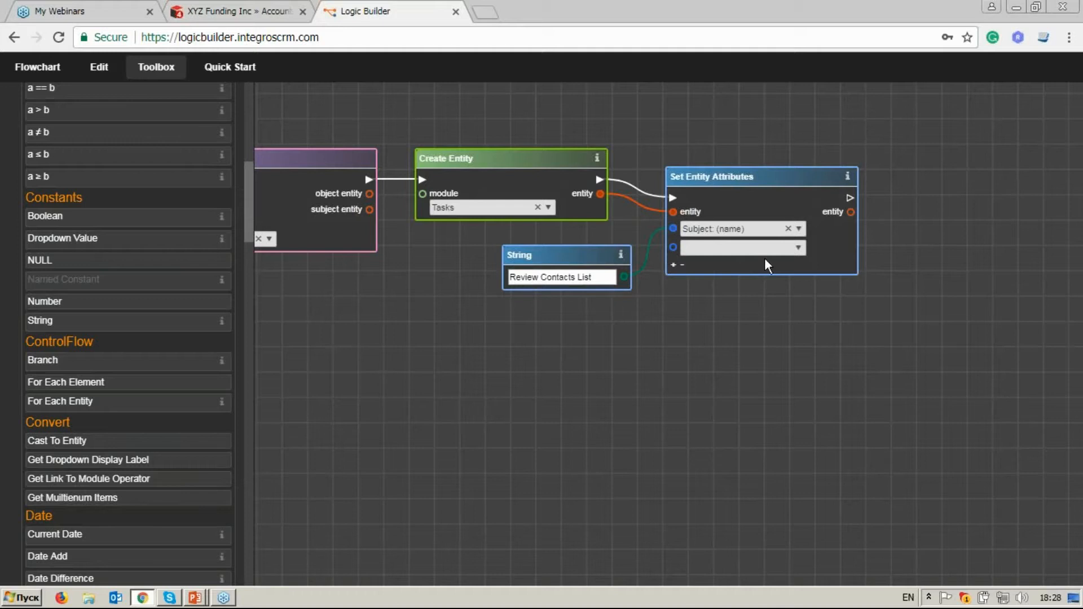
{"action": "left_click", "coordinate": [796, 249]}
{"action": "type", "text": "desc"}
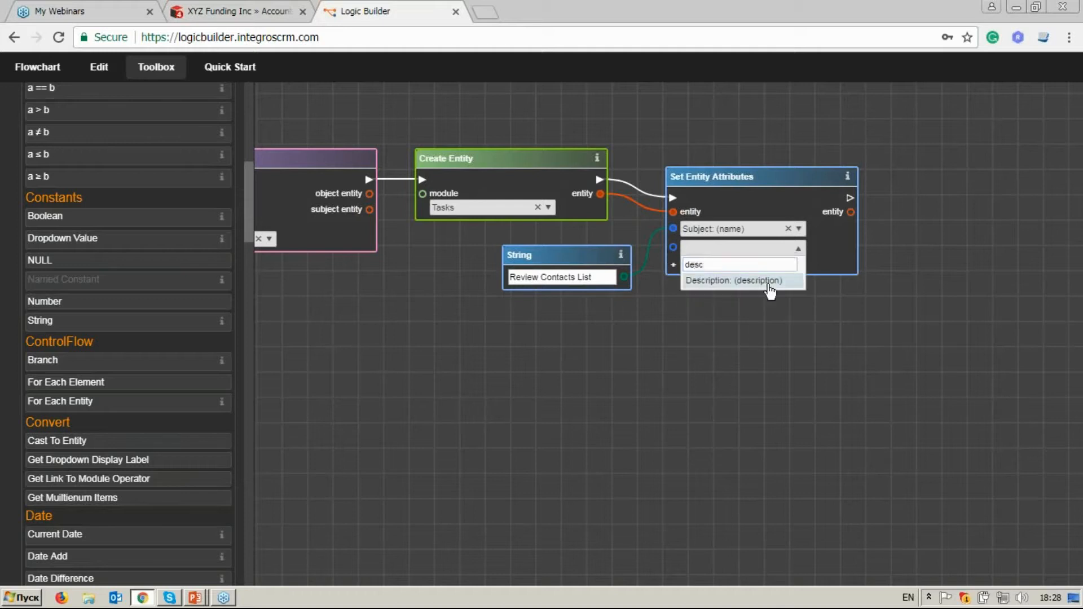
{"action": "key", "text": "Return"}
Place another String constant under the "Review Contacts List" string and enter "due to" in it.
{"action": "left_click_drag", "start_coordinate": [567, 258], "coordinate": [555, 254]}
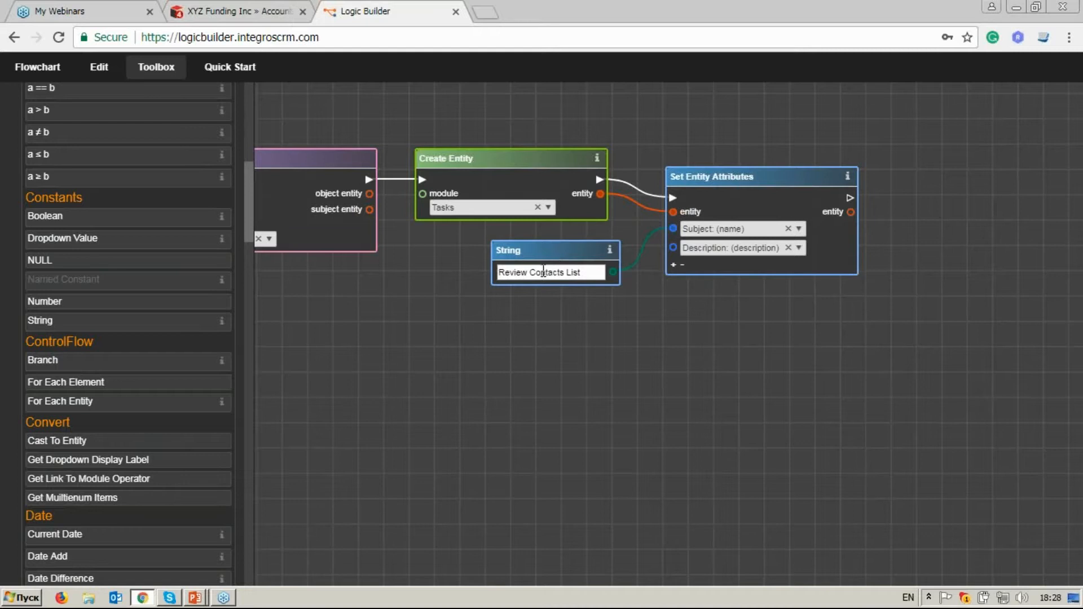
{"action": "left_click_drag", "start_coordinate": [134, 327], "coordinate": [564, 316]}
{"action": "left_click", "coordinate": [550, 337]}
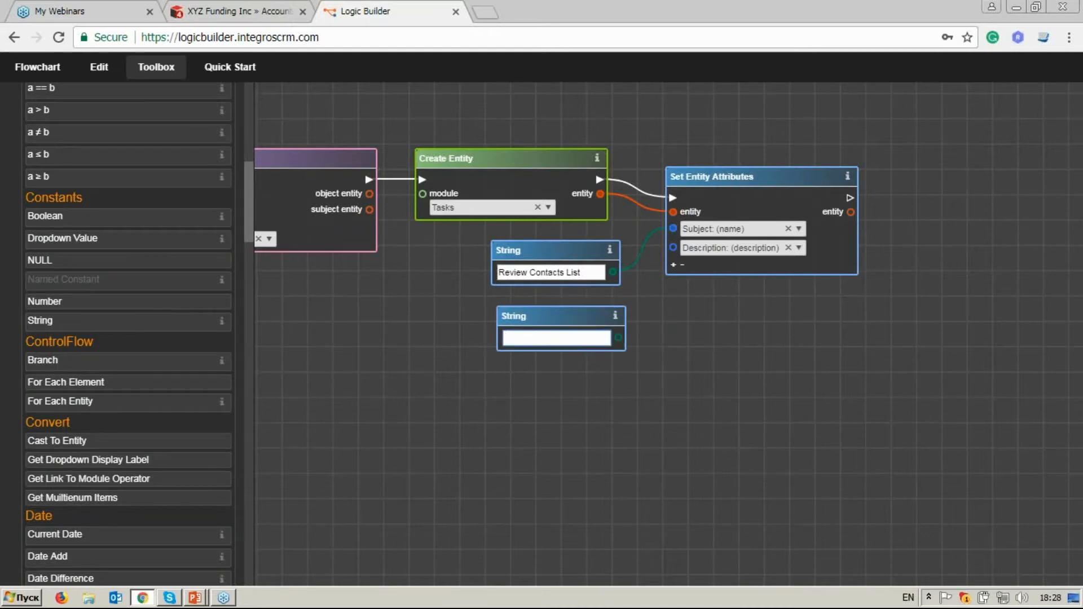
{"action": "type", "text": "due to"}
Search the operators for "get en" and place Get Entity Attributes below the "due to" string.
{"action": "left_click_drag", "start_coordinate": [358, 319], "coordinate": [474, 302]}
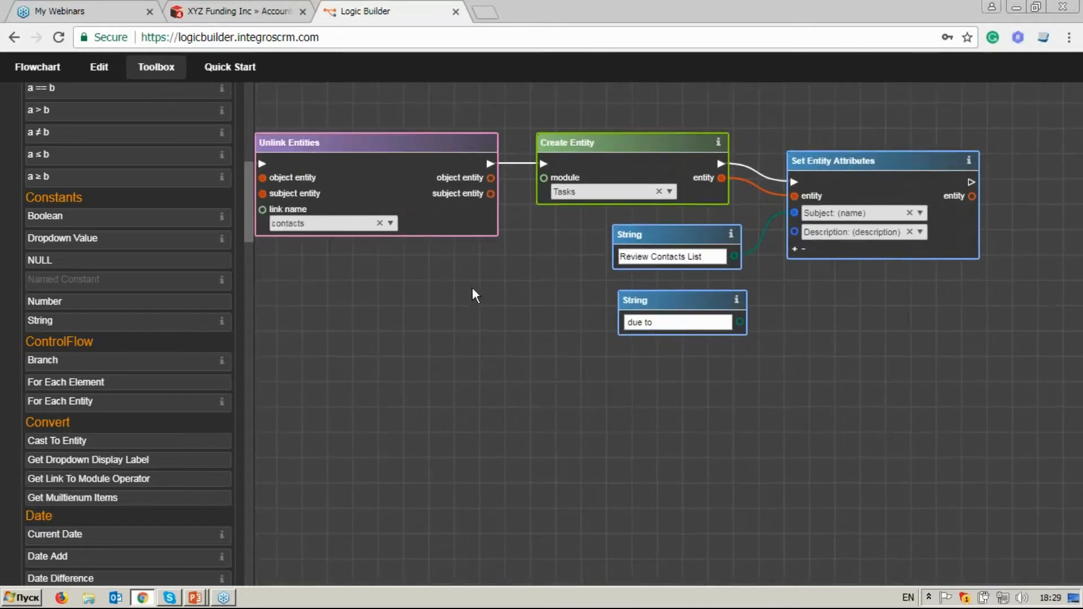
{"action": "left_click_drag", "start_coordinate": [249, 221], "coordinate": [251, 129]}
{"action": "left_click", "coordinate": [172, 125]}
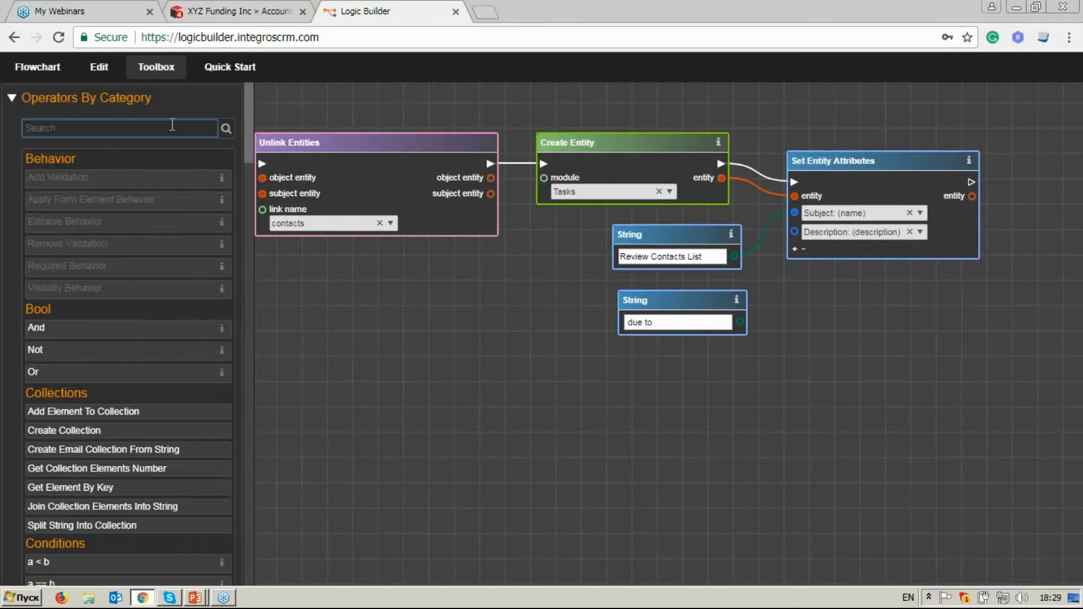
{"action": "type", "text": "get en"}
{"action": "left_click_drag", "start_coordinate": [152, 178], "coordinate": [648, 403]}
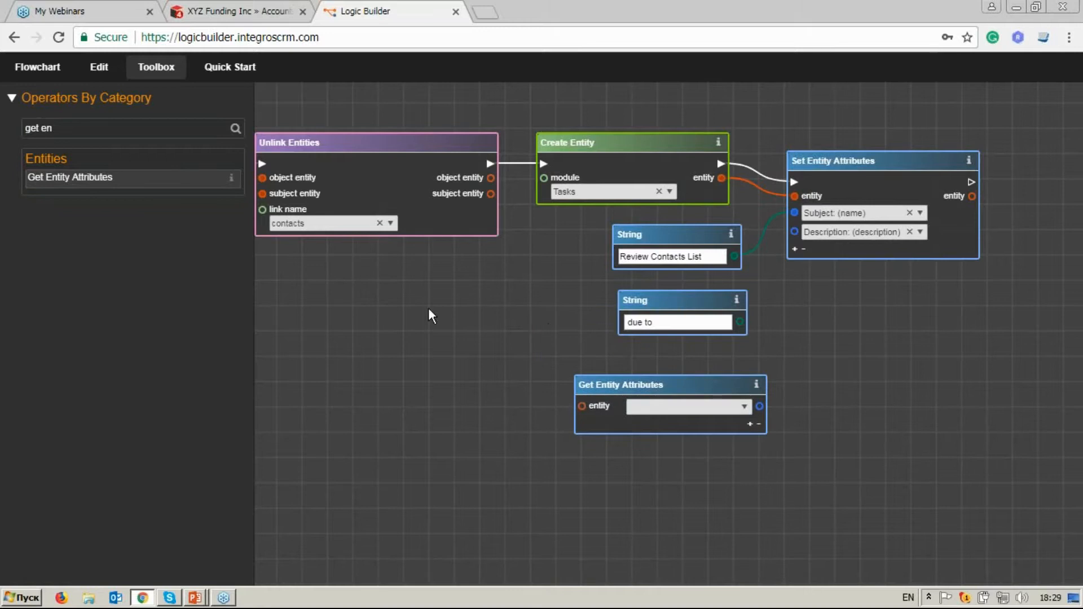
Connect Unlink Entities' subject entity output to Get Entity Attributes and choose Name: (name) as the attribute to read.
{"action": "left_click_drag", "start_coordinate": [411, 347], "coordinate": [617, 349]}
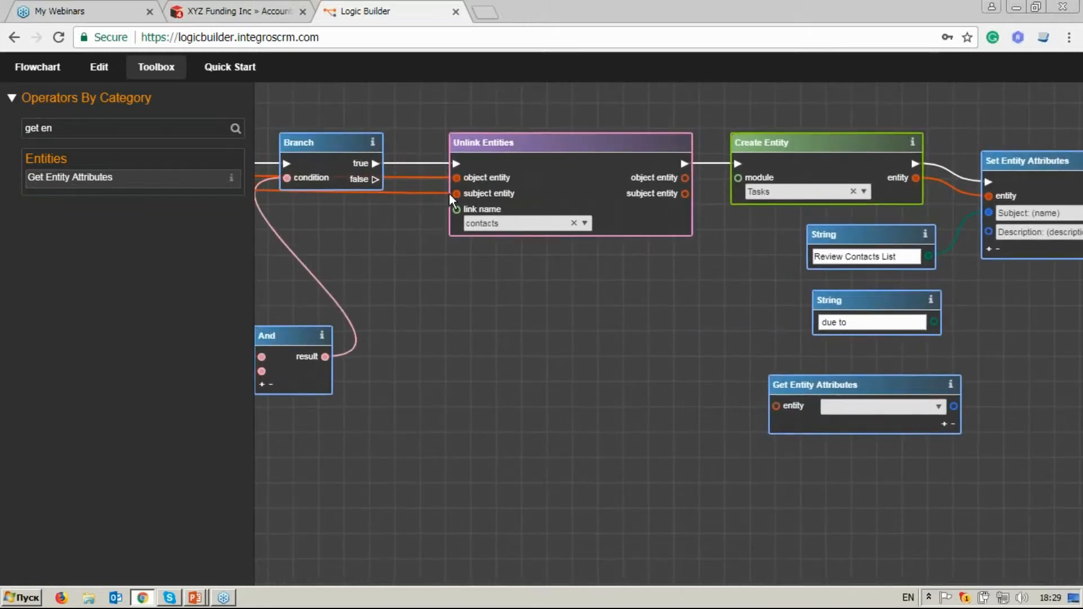
{"action": "left_click_drag", "start_coordinate": [686, 194], "coordinate": [777, 406]}
{"action": "left_click_drag", "start_coordinate": [843, 506], "coordinate": [593, 477]}
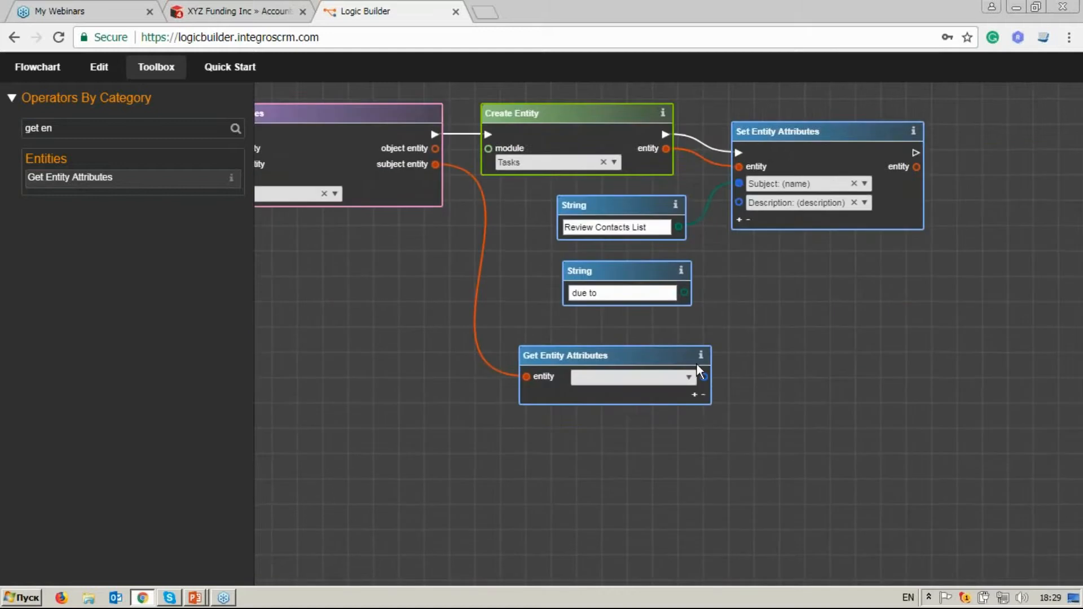
{"action": "left_click", "coordinate": [665, 378]}
{"action": "left_click", "coordinate": [604, 426]}
{"action": "left_click_drag", "start_coordinate": [636, 358], "coordinate": [621, 351]}
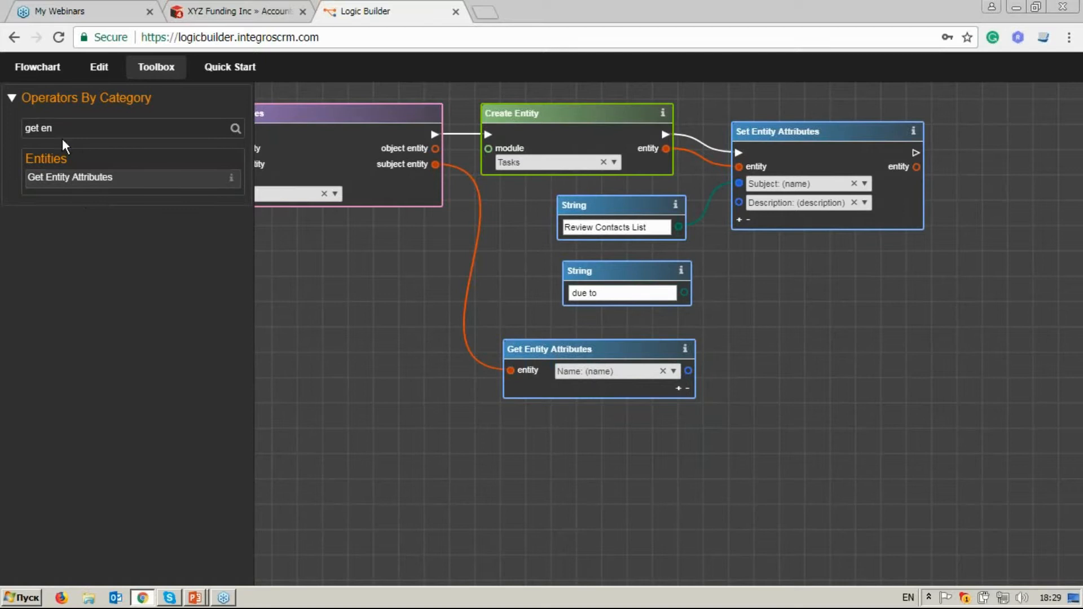
Search the operators for "str" and add a String constant reading "left the Company" below Get Entity Attributes.
{"action": "left_click_drag", "start_coordinate": [59, 128], "coordinate": [15, 125]}
{"action": "type", "text": "str"}
{"action": "left_click_drag", "start_coordinate": [40, 252], "coordinate": [649, 458]}
{"action": "left_click", "coordinate": [646, 451]}
{"action": "type", "text": "le"}
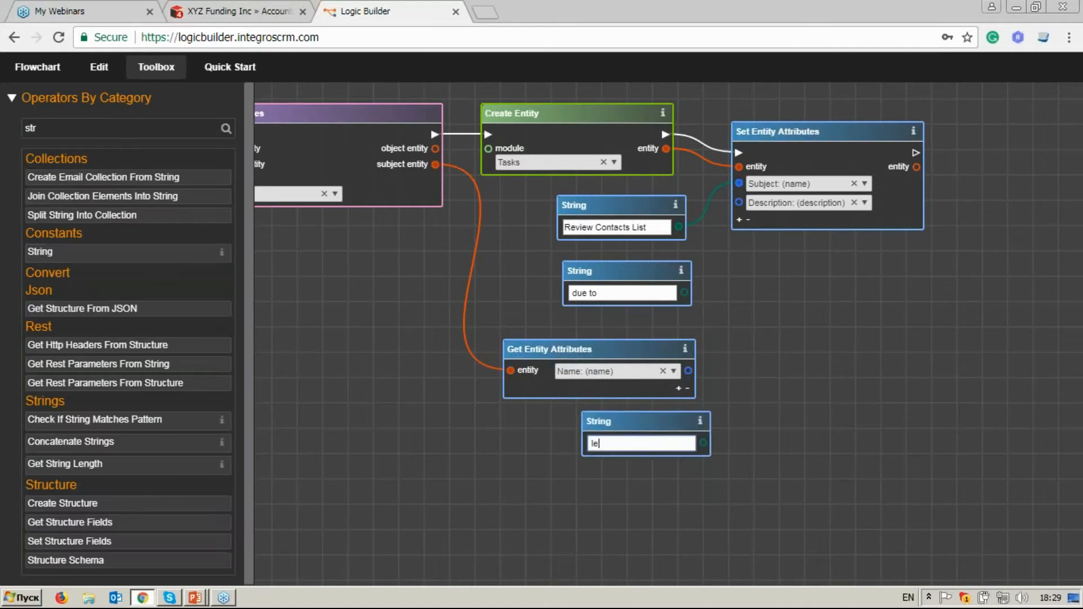
{"action": "type", "text": "ft the Company"}
Search the operators for "con", place Concatenate Strings beside the strings, and expand it to four inputs.
{"action": "left_click_drag", "start_coordinate": [130, 129], "coordinate": [19, 128]}
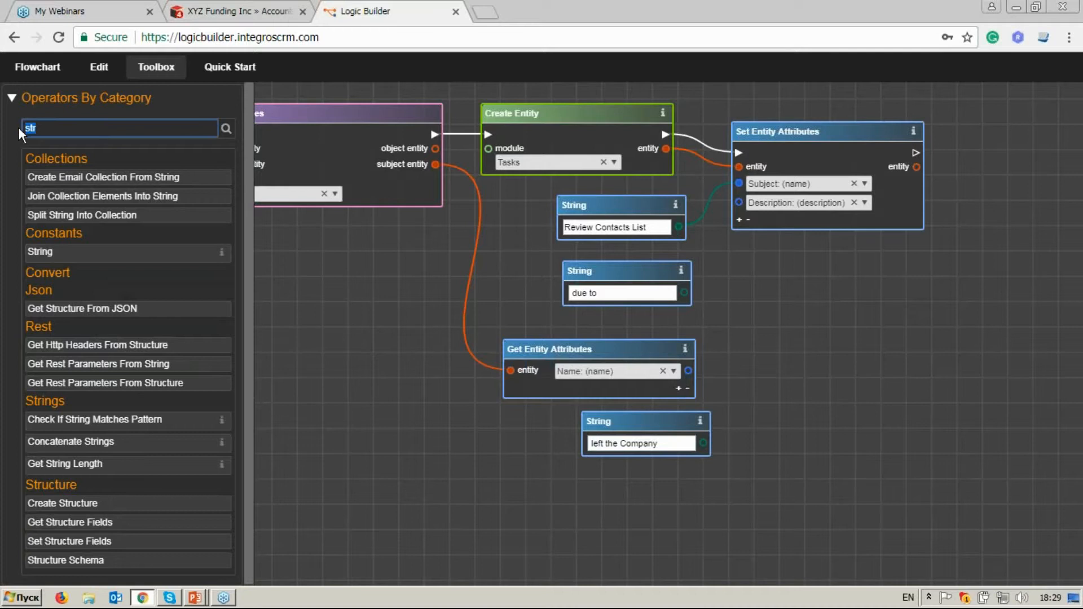
{"action": "type", "text": "con"}
{"action": "left_click", "coordinate": [134, 219]}
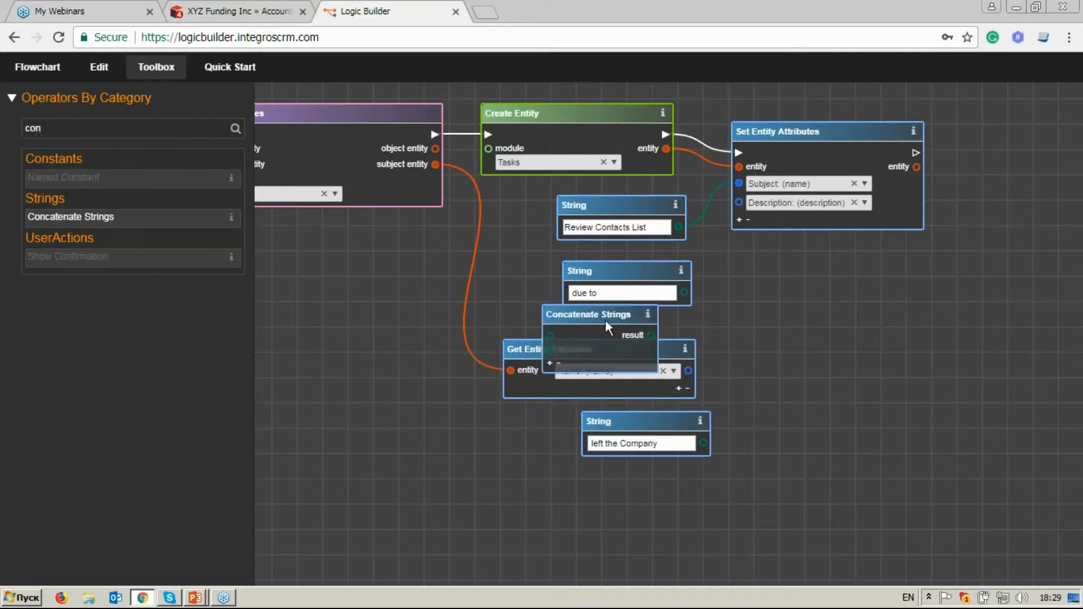
{"action": "left_click_drag", "start_coordinate": [606, 323], "coordinate": [804, 314]}
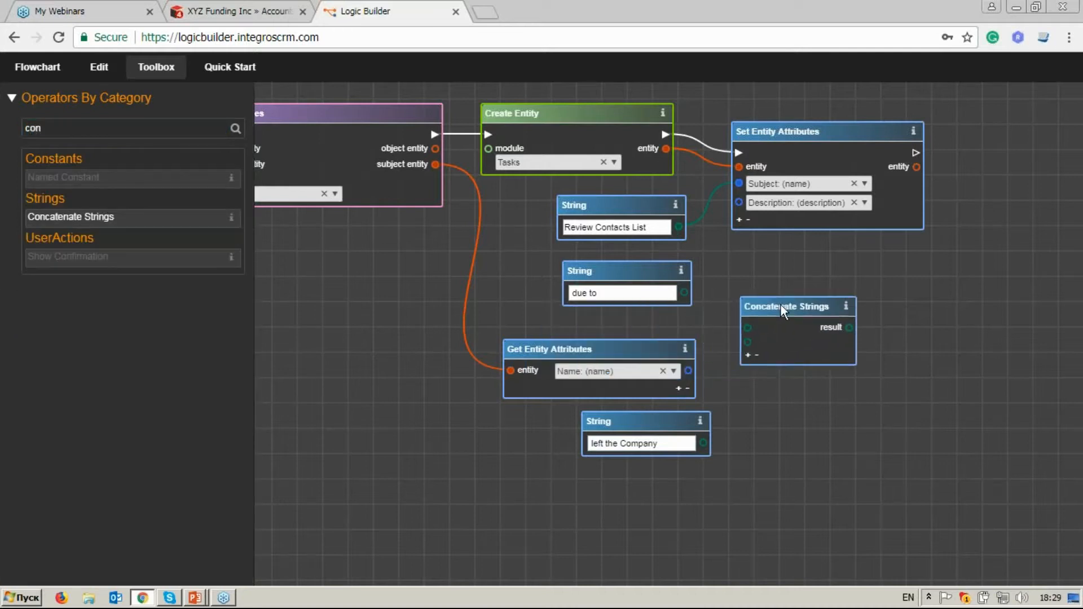
{"action": "left_click", "coordinate": [748, 355]}
{"action": "left_click", "coordinate": [748, 369]}
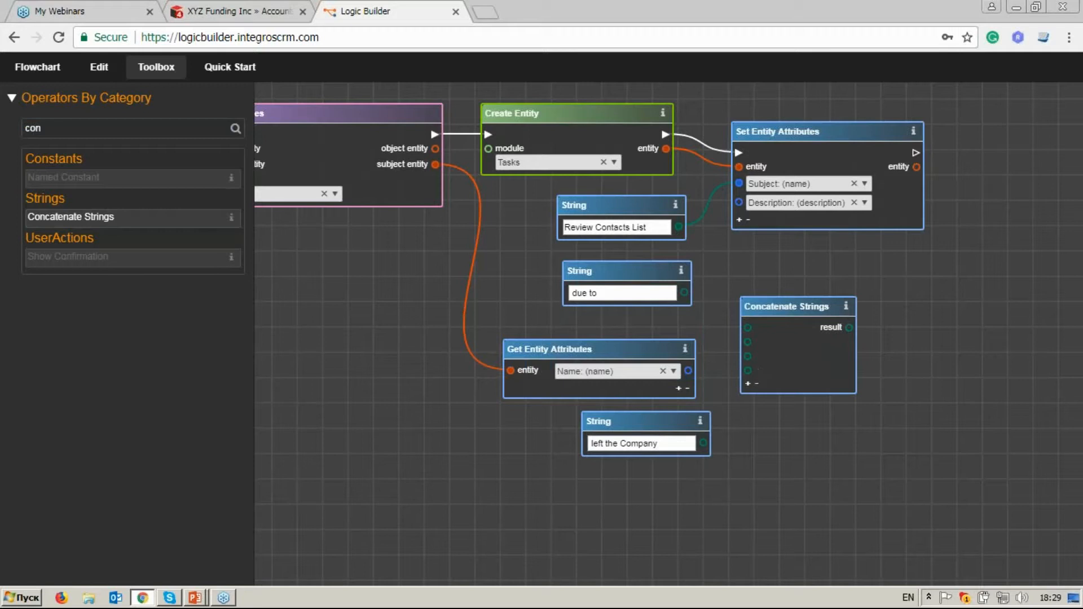
Connect "Review Contacts List", "due to", Name and "left the Company" to Concatenate Strings in order, and its result to the Description input.
{"action": "left_click_drag", "start_coordinate": [716, 329], "coordinate": [748, 327]}
{"action": "left_click_drag", "start_coordinate": [684, 293], "coordinate": [748, 342]}
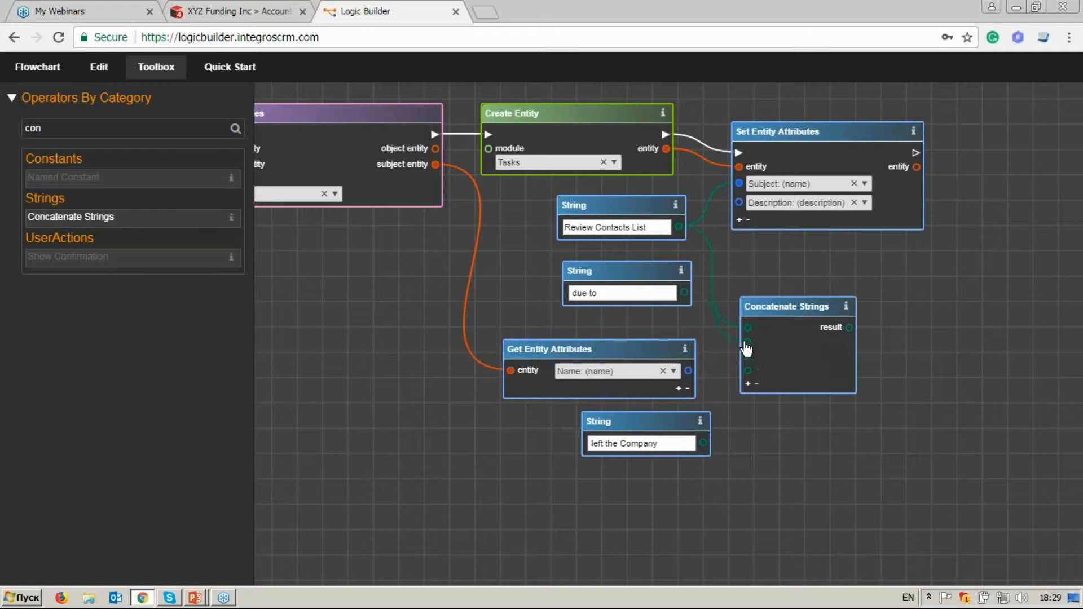
{"action": "left_click_drag", "start_coordinate": [688, 371], "coordinate": [746, 372]}
{"action": "left_click_drag", "start_coordinate": [850, 327], "coordinate": [864, 327]}
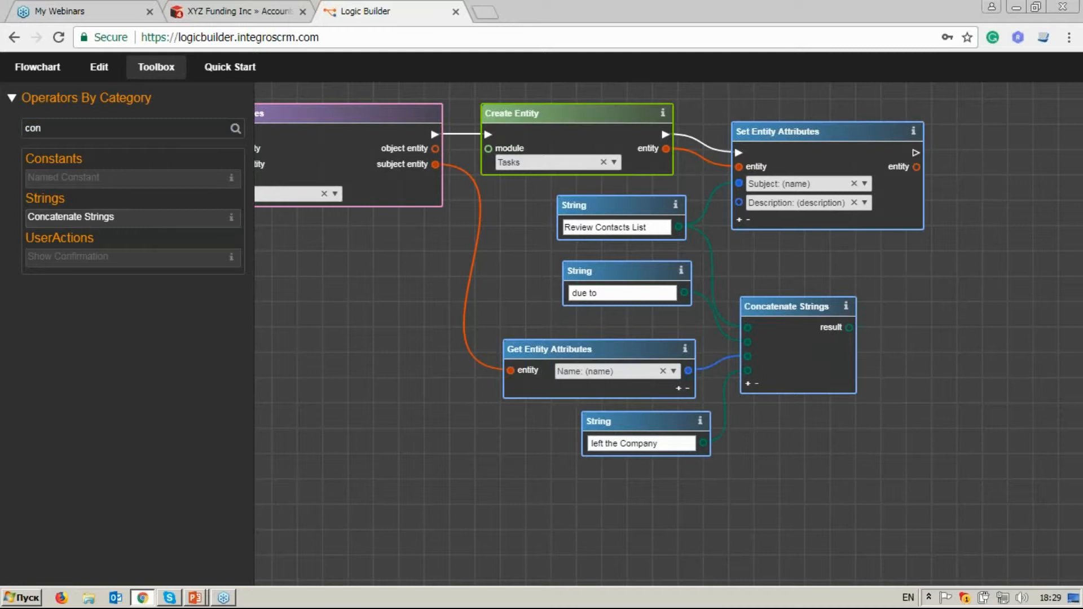
Move Set Entity Attributes farther from Create Entity and add a third attribute set to Due Date: (date_due).
{"action": "left_click_drag", "start_coordinate": [807, 133], "coordinate": [867, 127]}
{"action": "left_click", "coordinate": [801, 214]}
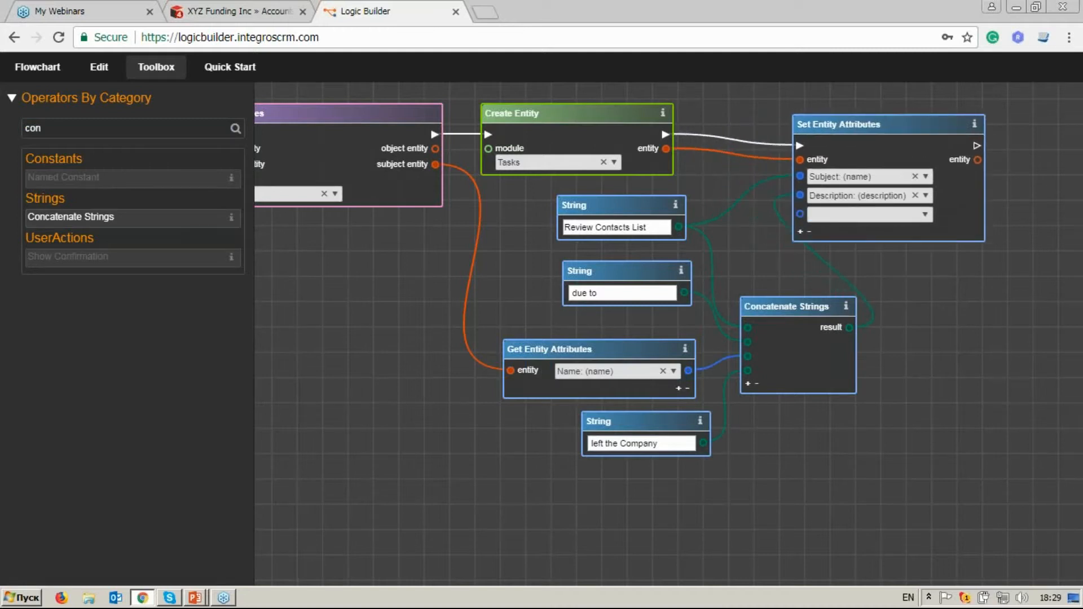
{"action": "left_click", "coordinate": [923, 215]}
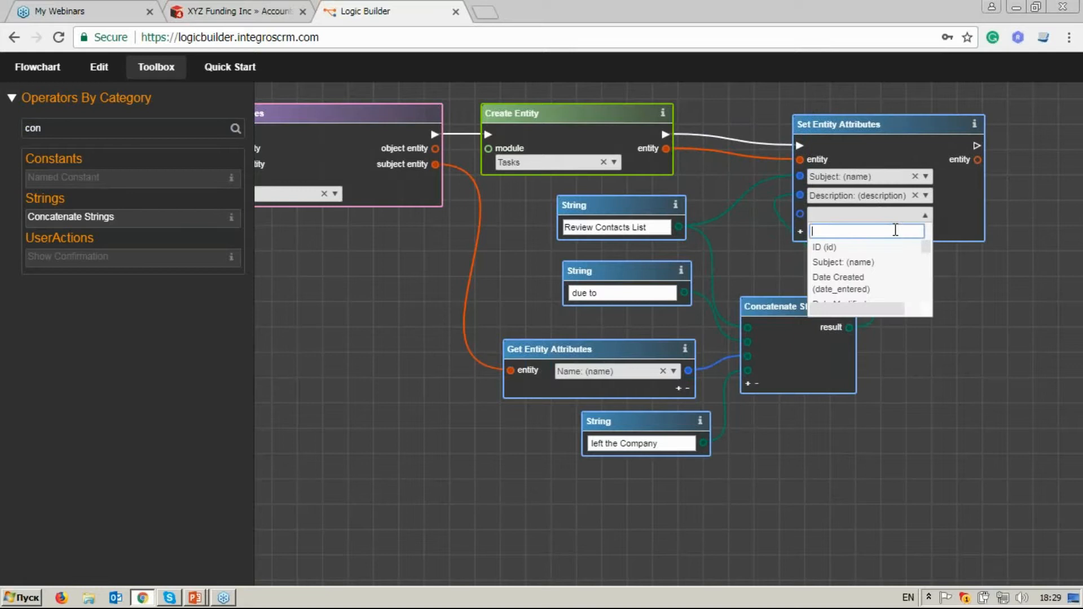
{"action": "type", "text": "due"}
{"action": "left_click", "coordinate": [827, 269]}
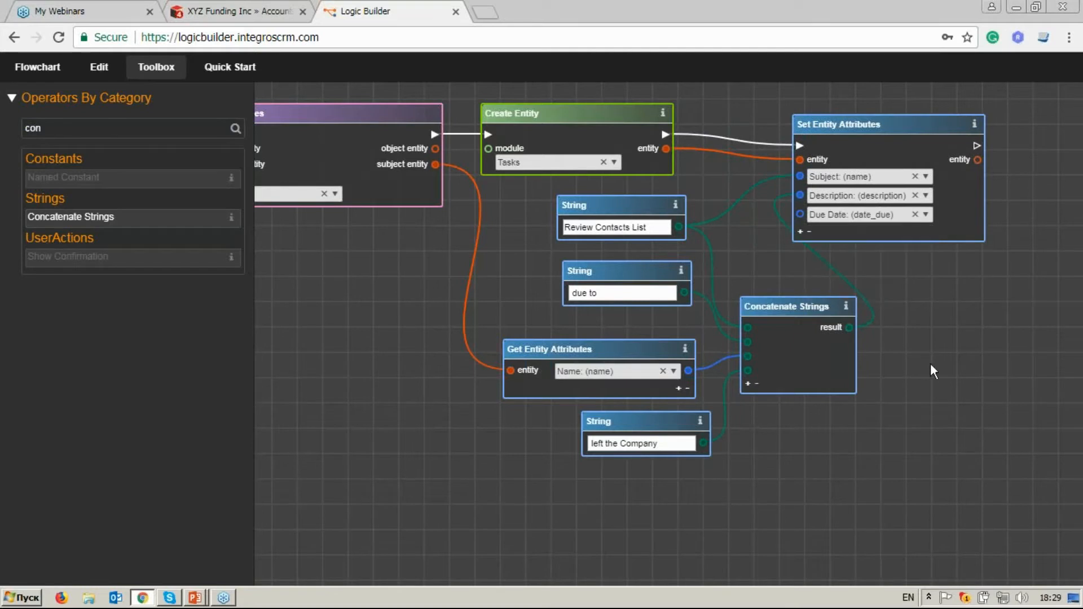
Clear the operator search and place Current Date and Date Add below the "left the Company" string.
{"action": "scroll", "coordinate": [934, 362], "scroll_direction": "down", "scroll_amount": 1}
{"action": "double_click", "coordinate": [127, 128]}
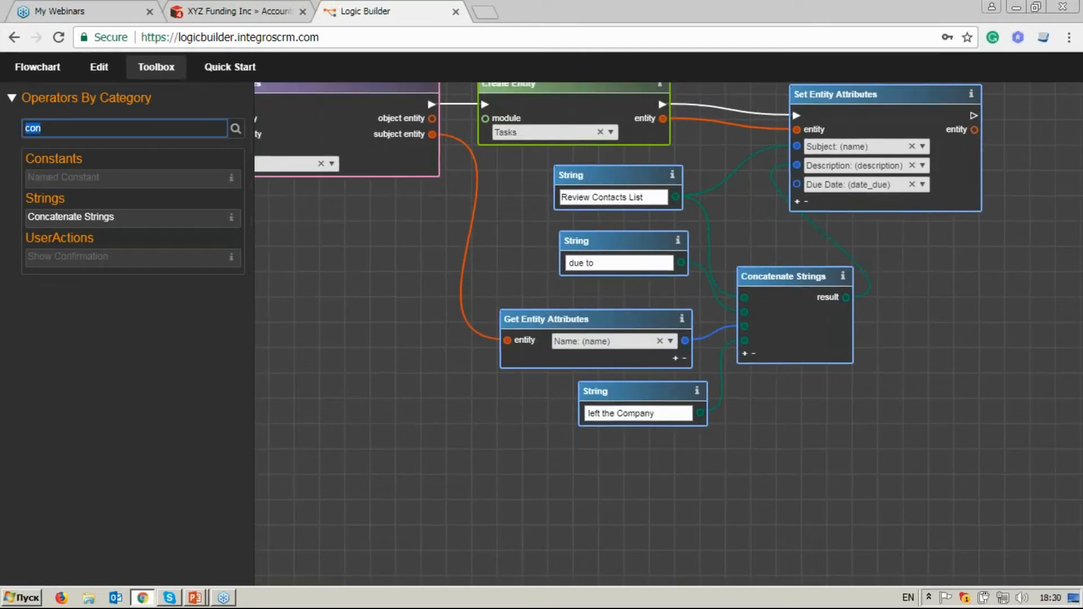
{"action": "key", "text": "BackSpace"}
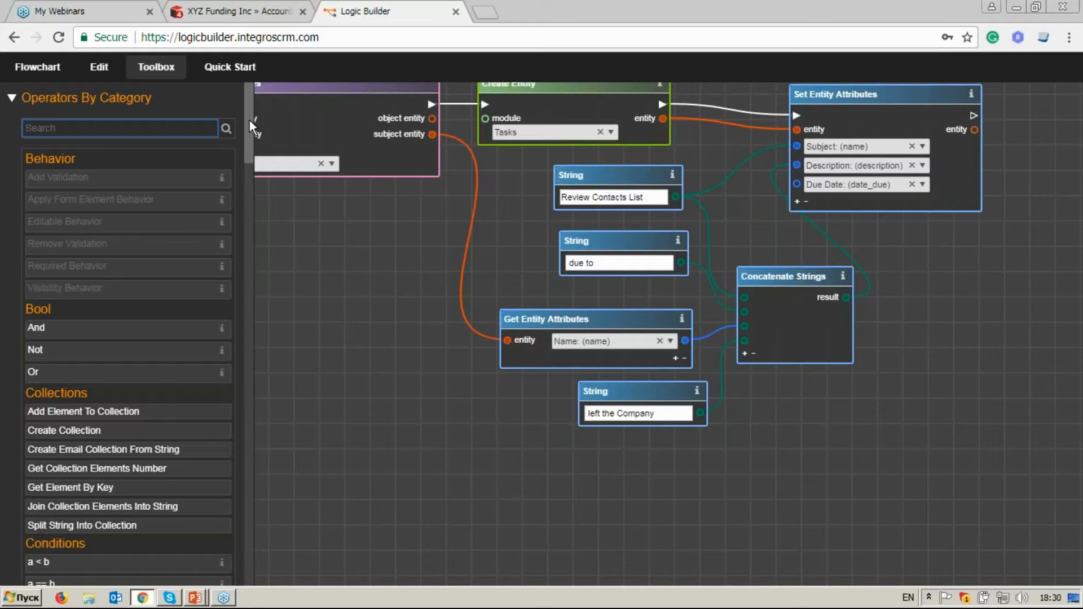
{"action": "left_click_drag", "start_coordinate": [249, 120], "coordinate": [237, 245]}
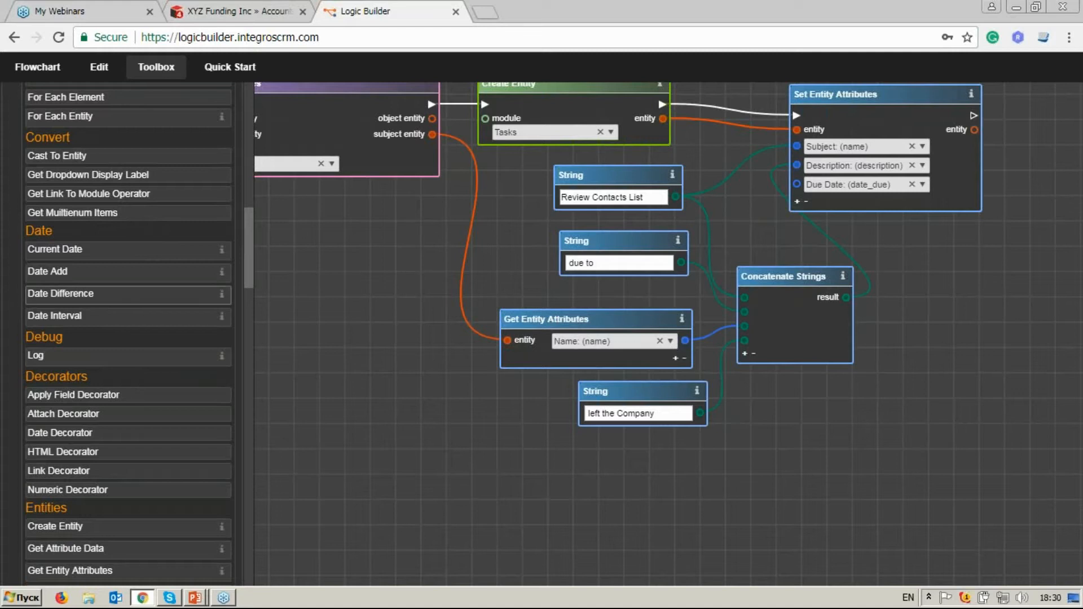
{"action": "left_click_drag", "start_coordinate": [61, 254], "coordinate": [638, 458]}
{"action": "left_click_drag", "start_coordinate": [57, 271], "coordinate": [760, 459]}
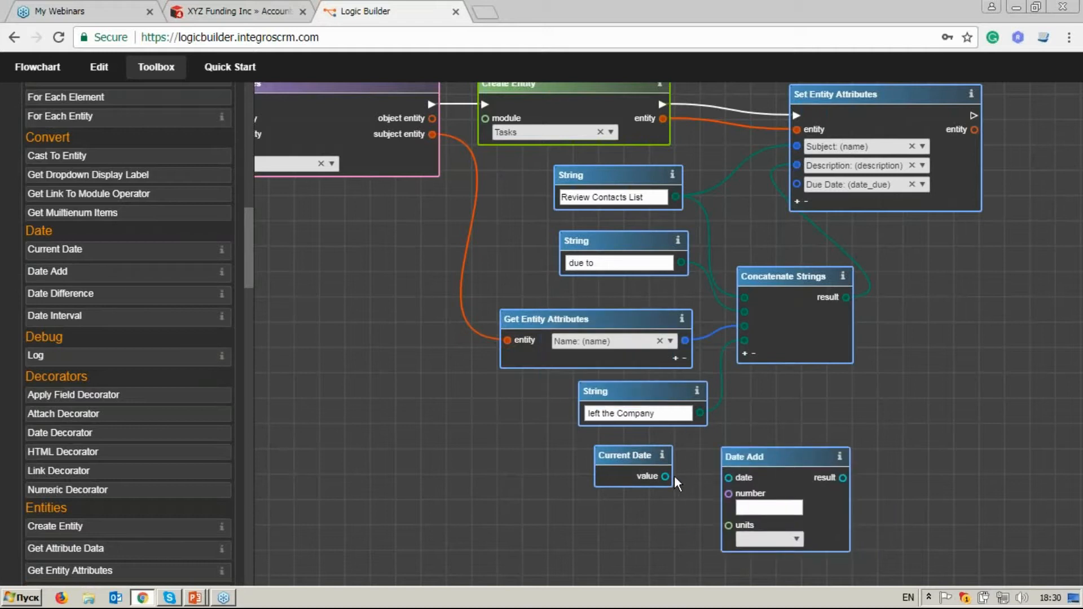
Make Date Add add 3 Day to the Current Date value and connect its result to the Due Date input.
{"action": "left_click_drag", "start_coordinate": [666, 477], "coordinate": [729, 479]}
{"action": "left_click", "coordinate": [748, 504]}
{"action": "type", "text": "3"}
{"action": "left_click", "coordinate": [784, 539]}
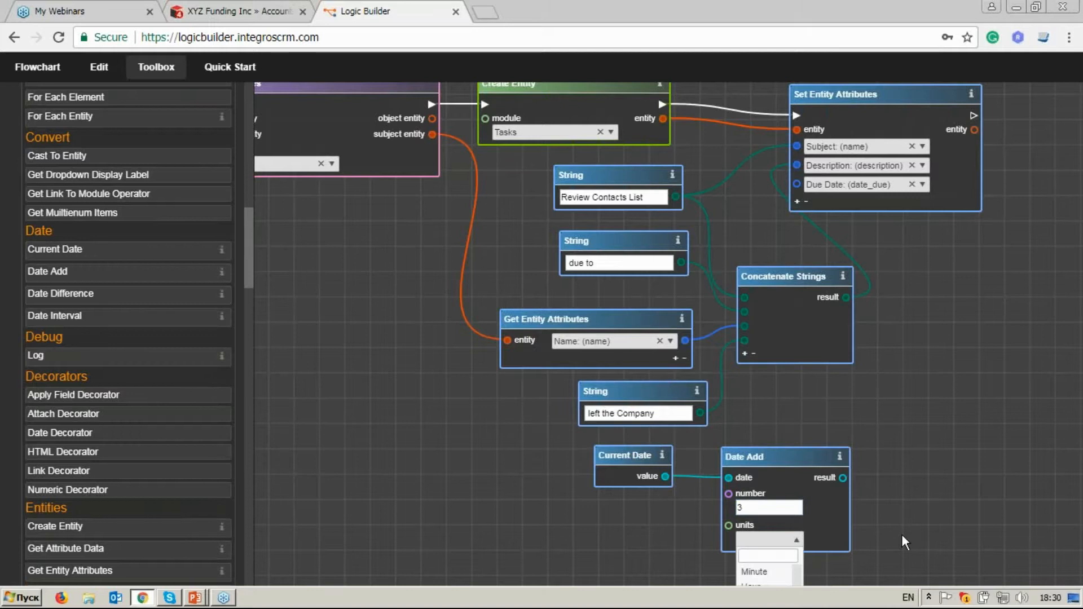
{"action": "left_click_drag", "start_coordinate": [902, 534], "coordinate": [898, 454]}
{"action": "left_click", "coordinate": [750, 521]}
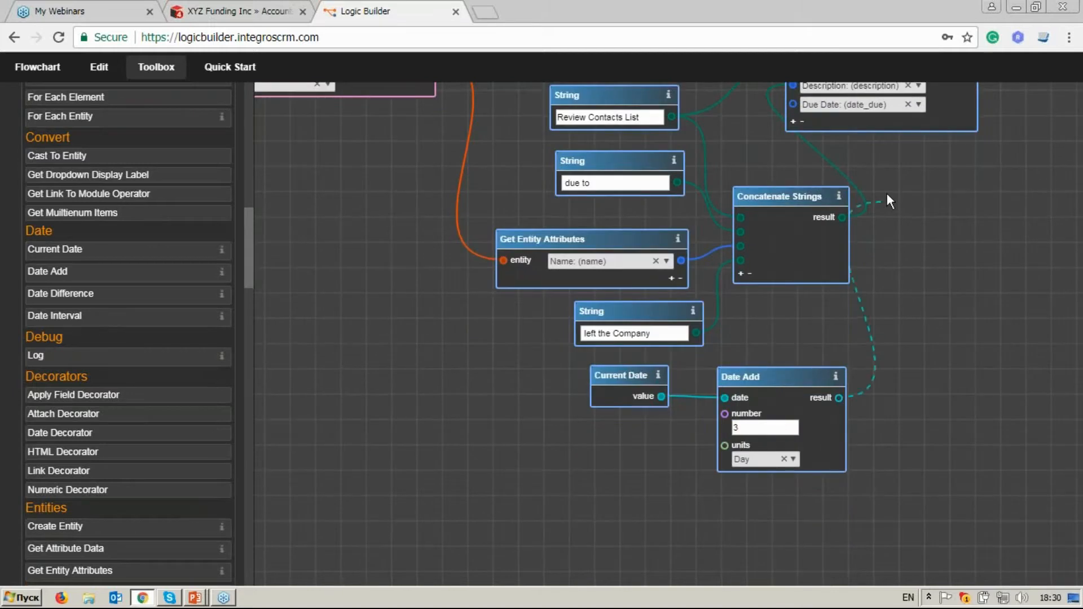
{"action": "left_click_drag", "start_coordinate": [887, 199], "coordinate": [804, 239]}
{"action": "scroll", "coordinate": [889, 198], "scroll_direction": "up", "scroll_amount": 2}
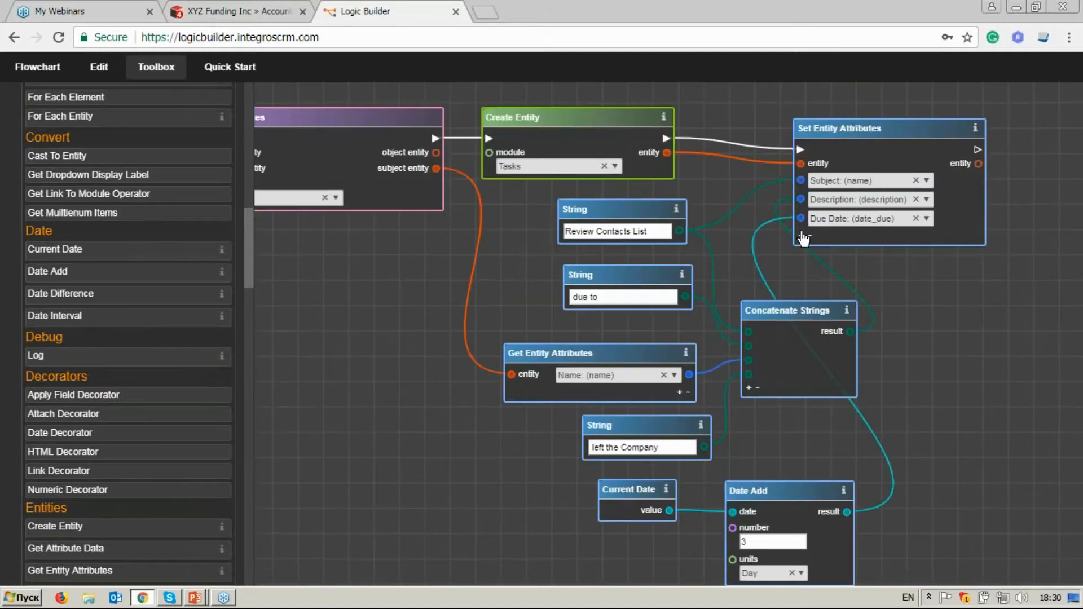
Add a fourth attribute, Assigned User Id (assigned_user_id), to Set Entity Attributes and move the block farther from Create Entity.
{"action": "left_click", "coordinate": [802, 238]}
{"action": "left_click", "coordinate": [927, 238]}
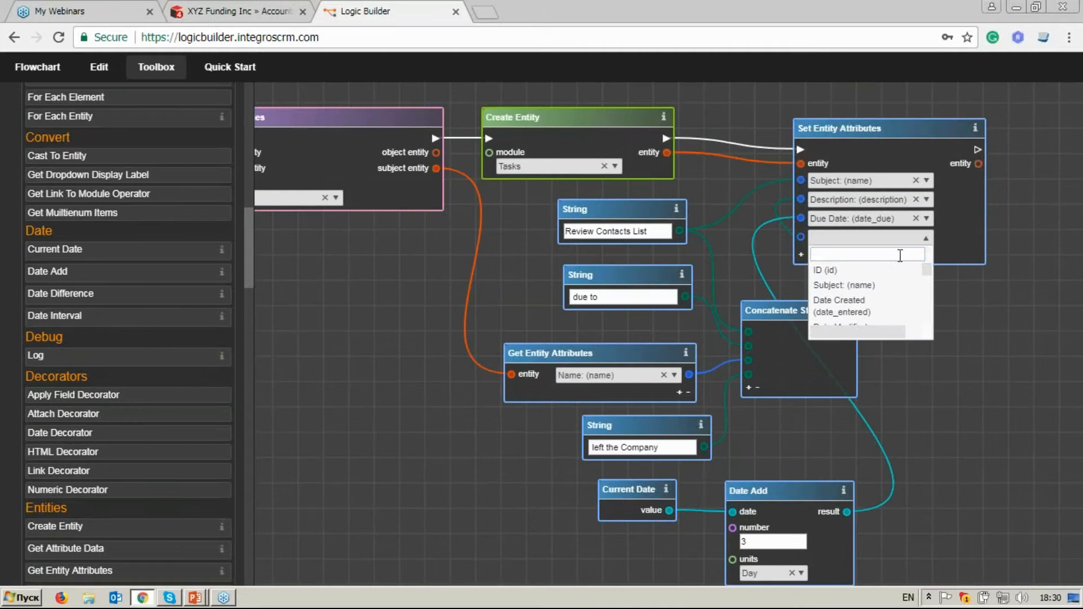
{"action": "type", "text": "as"}
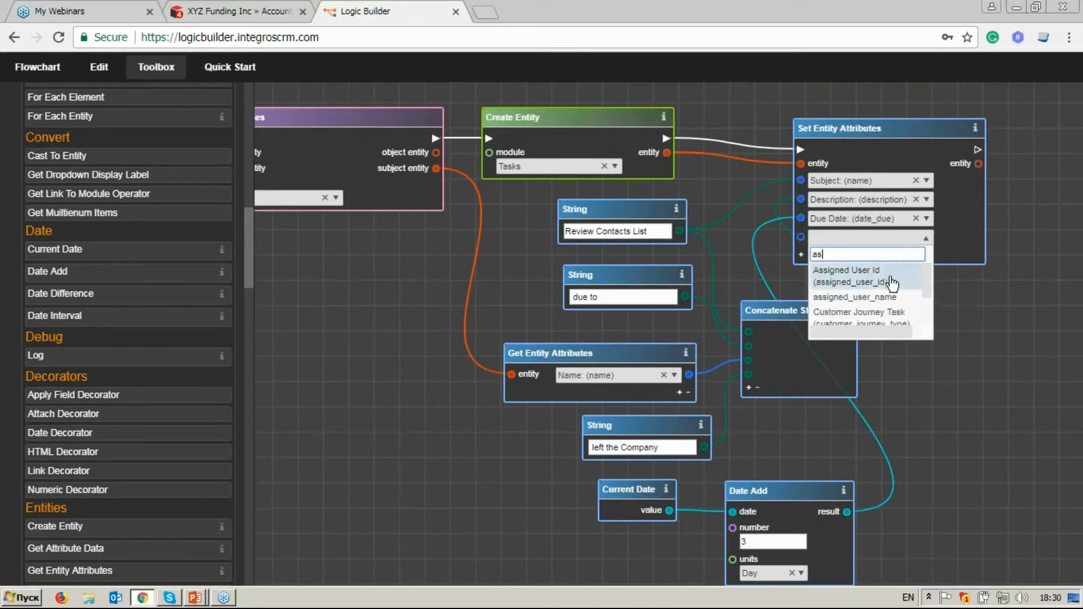
{"action": "left_click", "coordinate": [863, 276]}
{"action": "left_click_drag", "start_coordinate": [942, 130], "coordinate": [990, 115]}
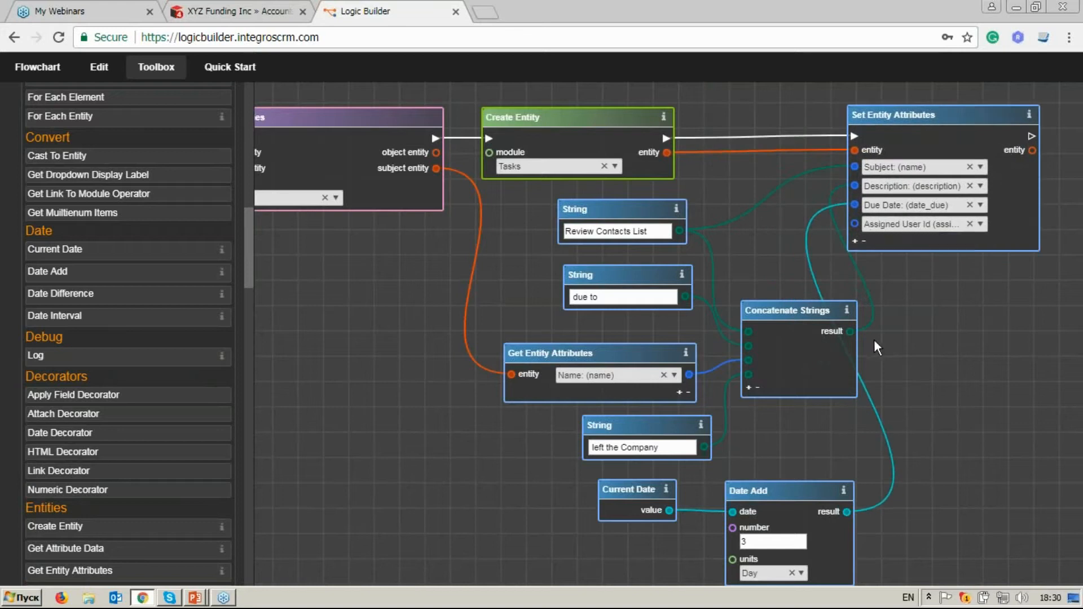
Search the operators for "get en" and place a second Get Entity Attributes beside Current Date, below the existing one.
{"action": "scroll", "coordinate": [910, 434], "scroll_direction": "down", "scroll_amount": 1}
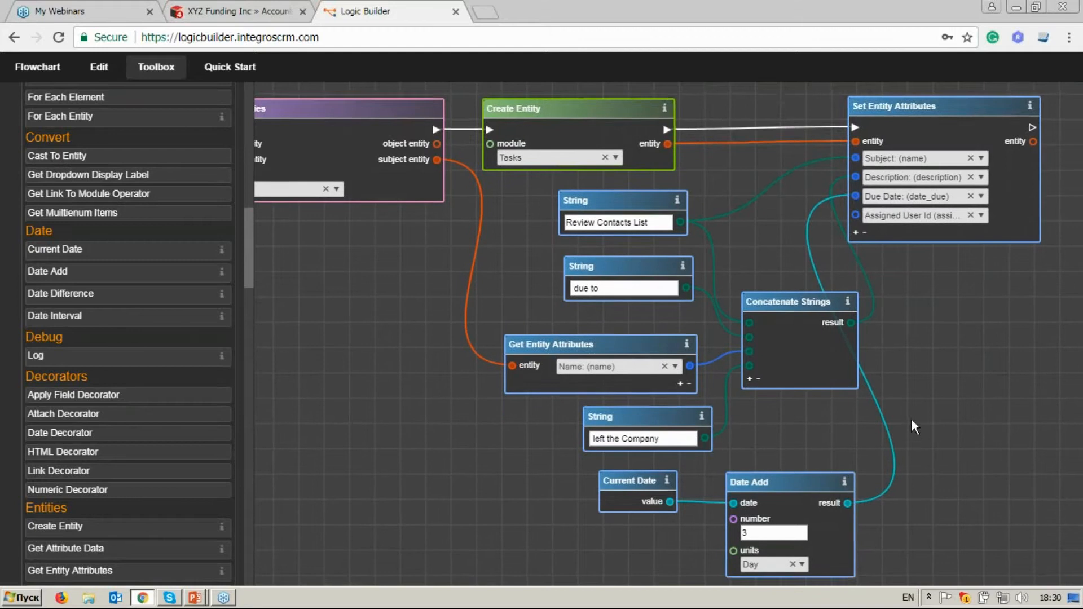
{"action": "left_click_drag", "start_coordinate": [247, 231], "coordinate": [244, 106]}
{"action": "left_click", "coordinate": [162, 126]}
{"action": "type", "text": "get a"}
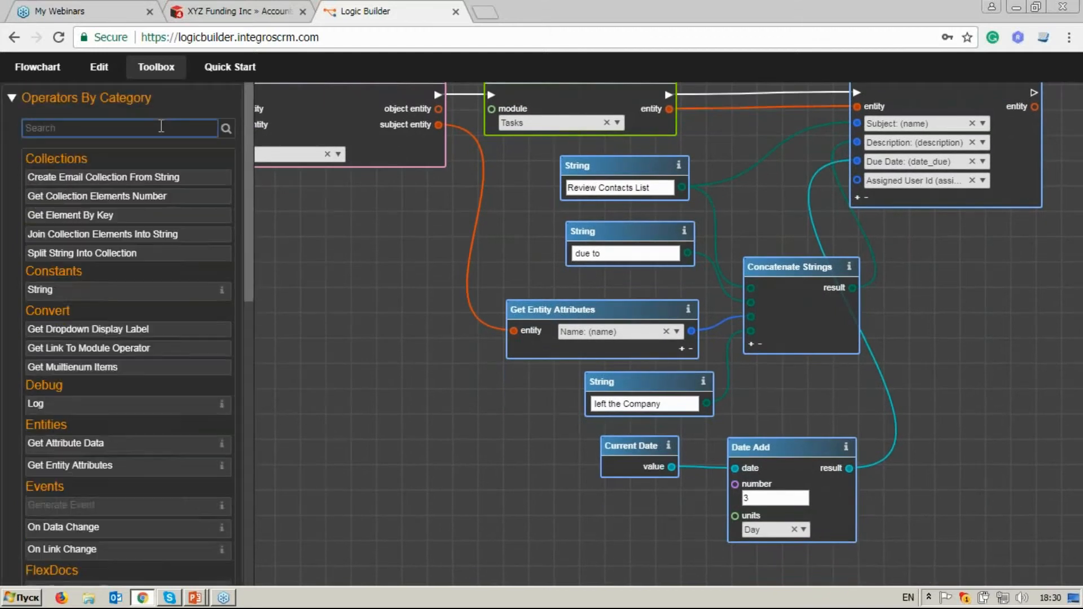
{"action": "key", "text": "BackSpace"}
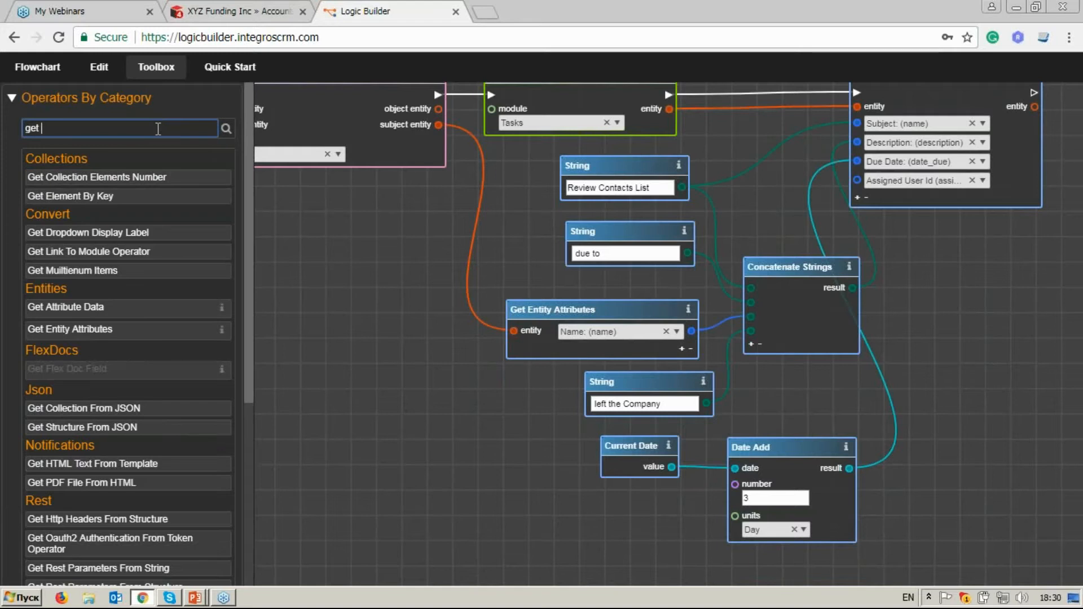
{"action": "type", "text": "en"}
{"action": "left_click", "coordinate": [147, 184]}
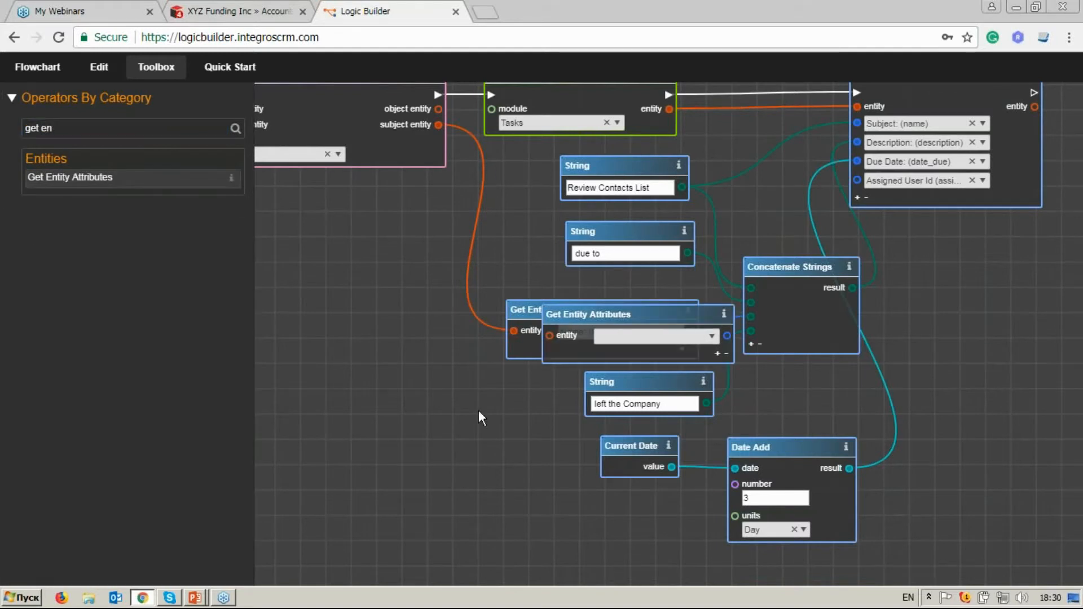
{"action": "left_click_drag", "start_coordinate": [479, 411], "coordinate": [491, 319]}
{"action": "left_click_drag", "start_coordinate": [625, 218], "coordinate": [451, 318]}
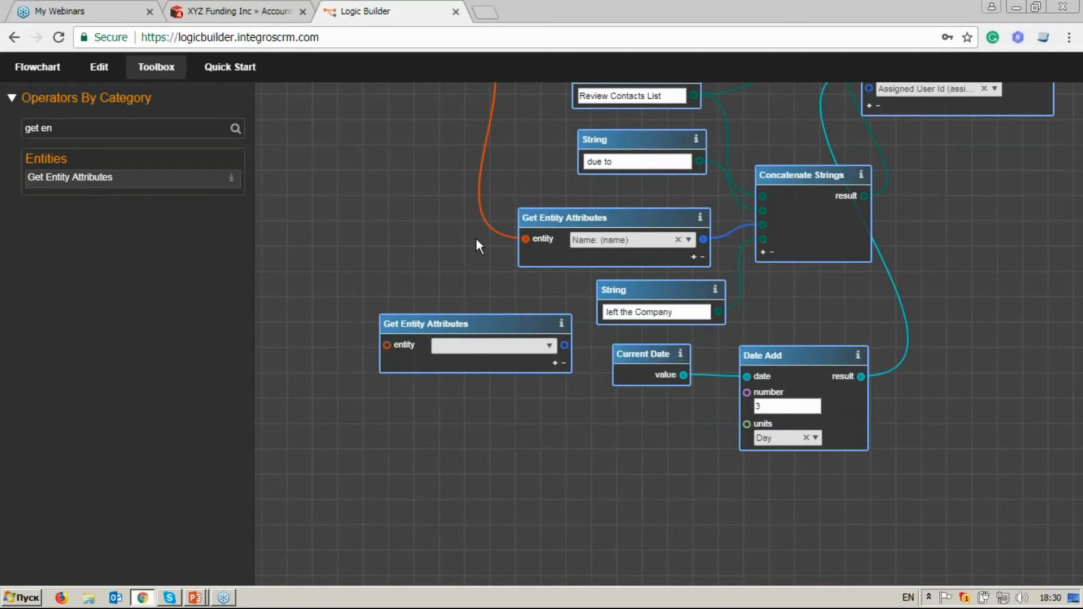
Connect the object entity output of Unlink Entities to the new Get Entity Attributes and choose Assigned User: (assigned_user_id).
{"action": "scroll", "coordinate": [476, 239], "scroll_direction": "down", "scroll_amount": 2}
{"action": "left_click_drag", "start_coordinate": [467, 201], "coordinate": [567, 248]}
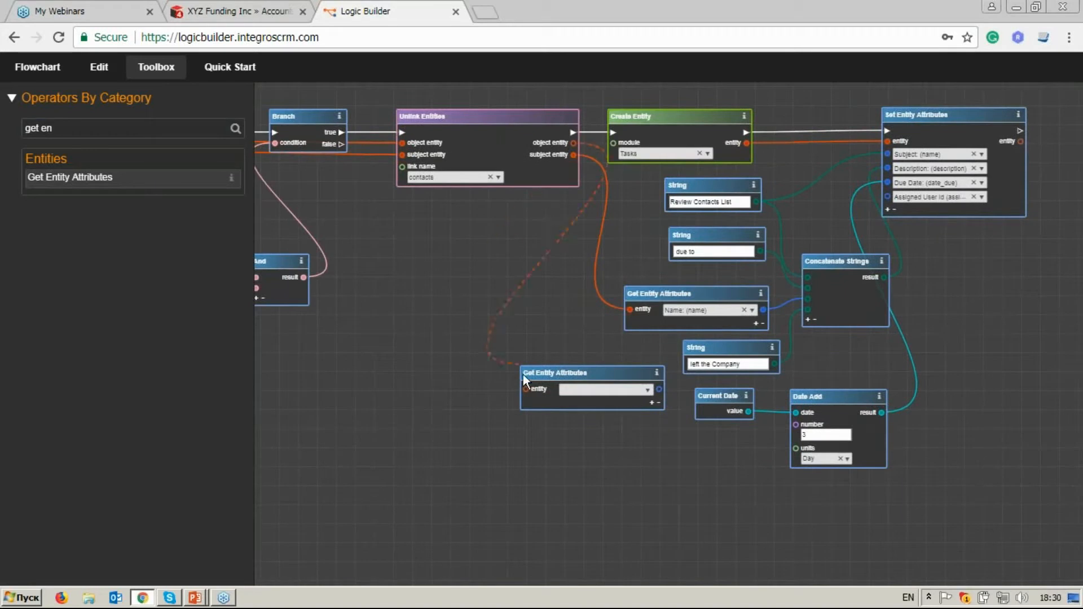
{"action": "left_click_drag", "start_coordinate": [523, 375], "coordinate": [526, 389]}
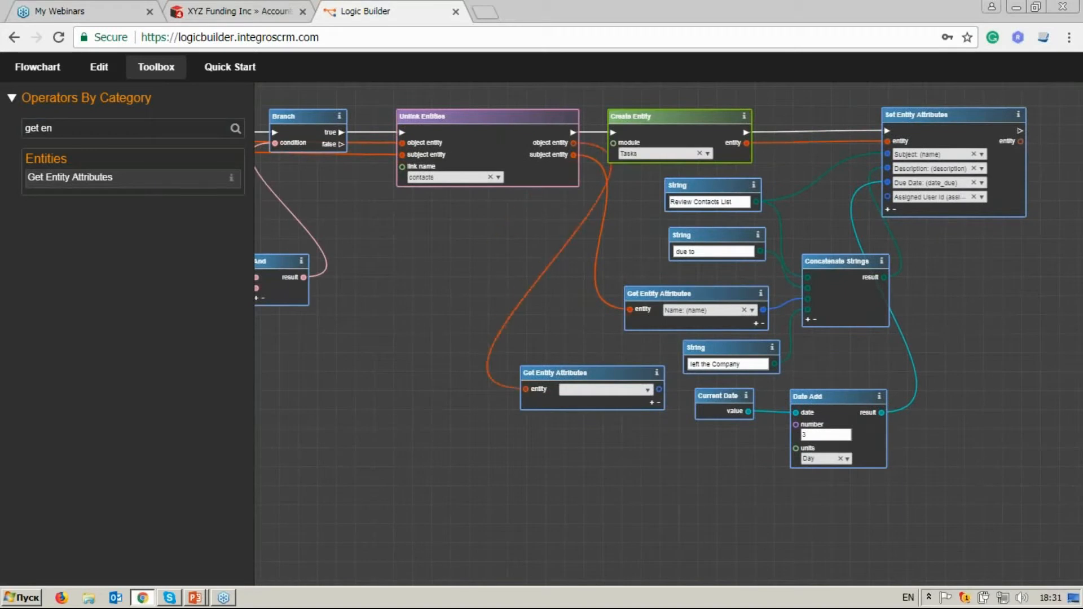
{"action": "left_click", "coordinate": [607, 390]}
{"action": "type", "text": "ass"}
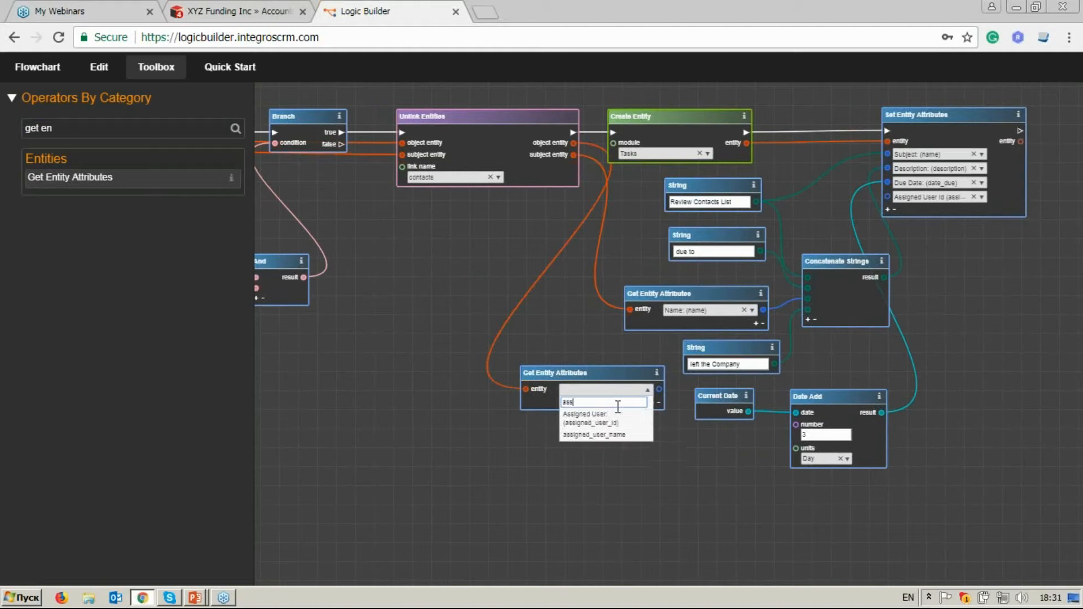
{"action": "left_click", "coordinate": [617, 418]}
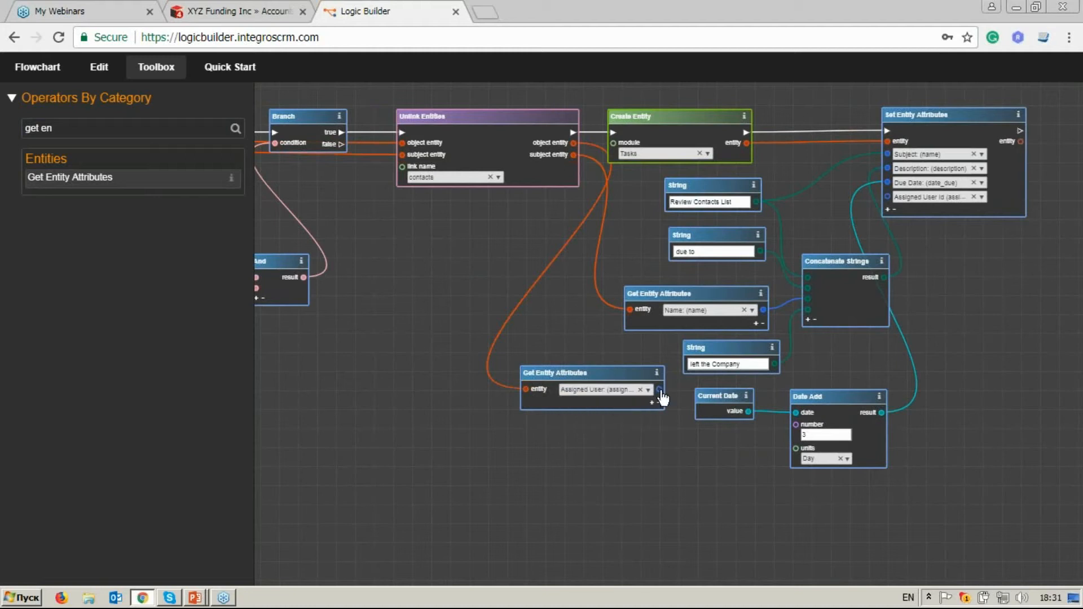
Connect the Assigned User output to the Assigned User Id input of Set Entity Attributes.
{"action": "left_click_drag", "start_coordinate": [660, 391], "coordinate": [887, 197]}
{"action": "left_click_drag", "start_coordinate": [986, 267], "coordinate": [780, 305]}
{"action": "scroll", "coordinate": [773, 302], "scroll_direction": "up", "scroll_amount": 3}
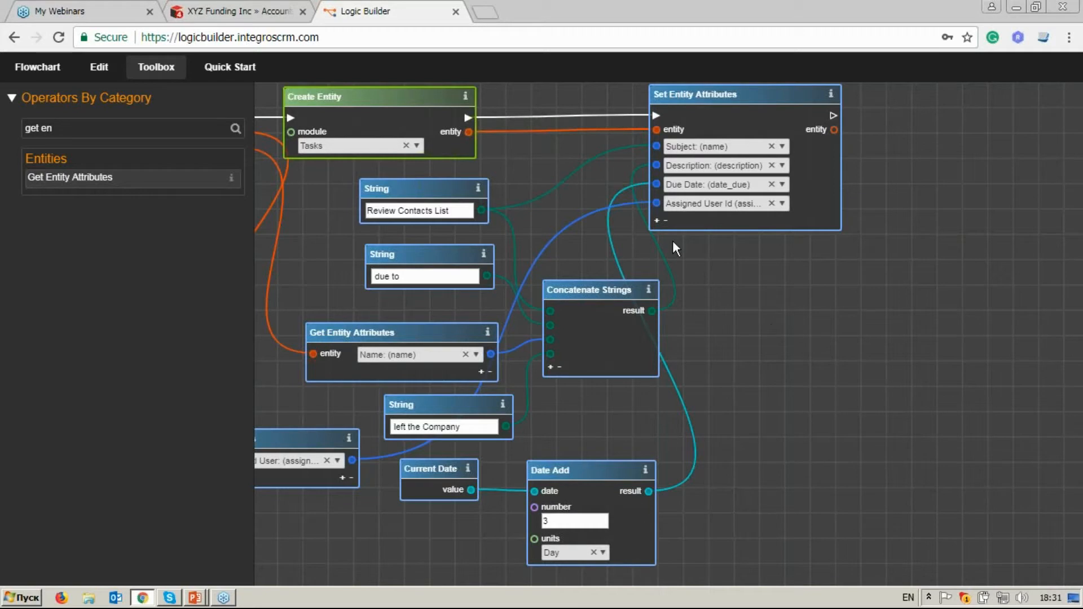
Add a fifth attribute, Contact ID (contact_id), to Set Entity Attributes and move the block slightly farther from Create Entity.
{"action": "left_click", "coordinate": [657, 220]}
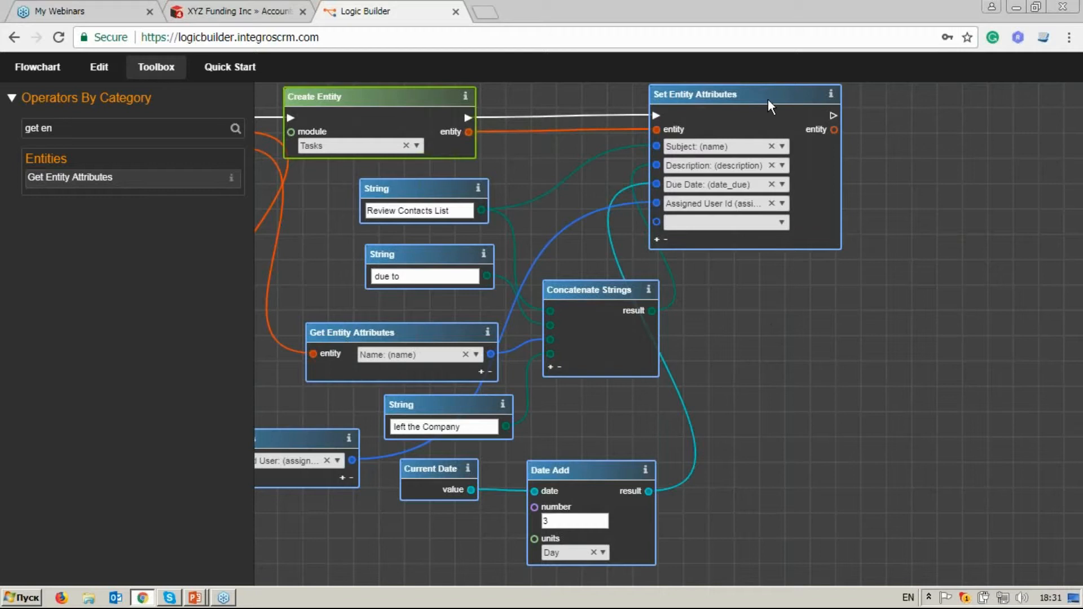
{"action": "left_click_drag", "start_coordinate": [767, 99], "coordinate": [807, 97]}
{"action": "left_click", "coordinate": [821, 220]}
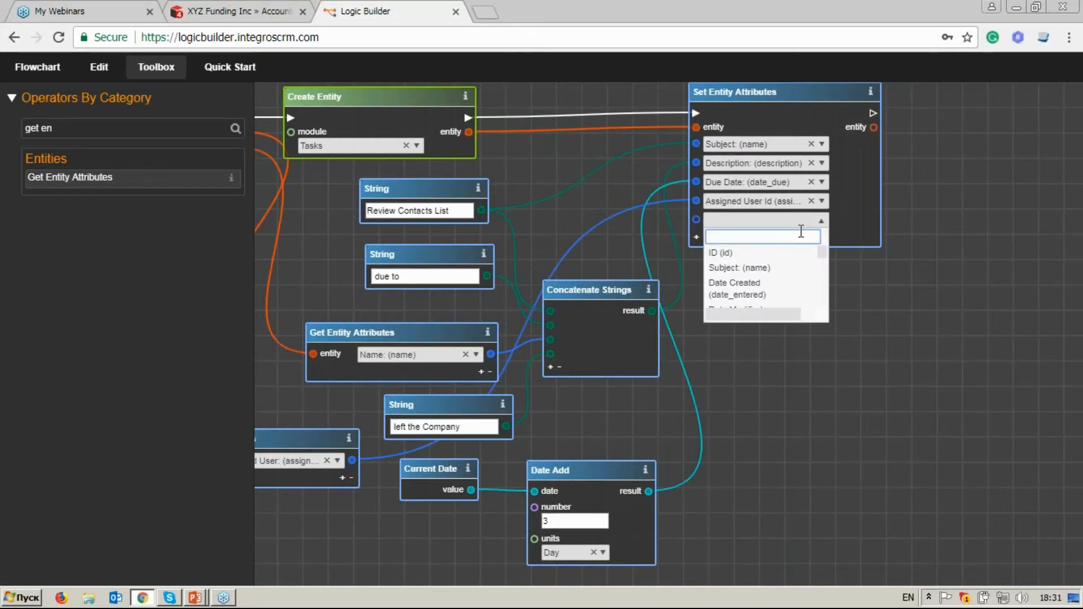
{"action": "type", "text": "con"}
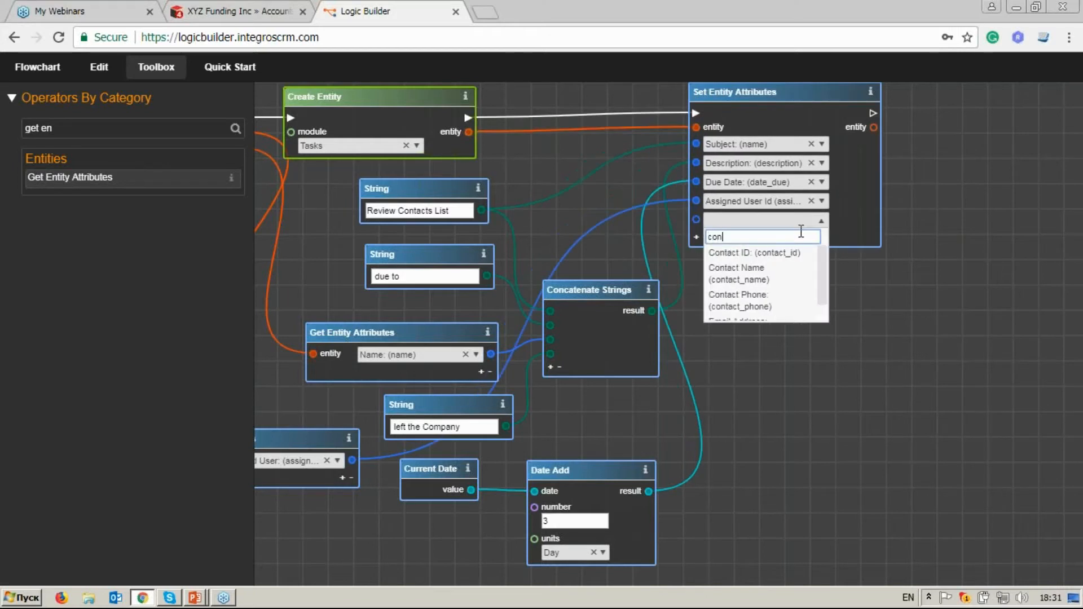
{"action": "left_click", "coordinate": [798, 253]}
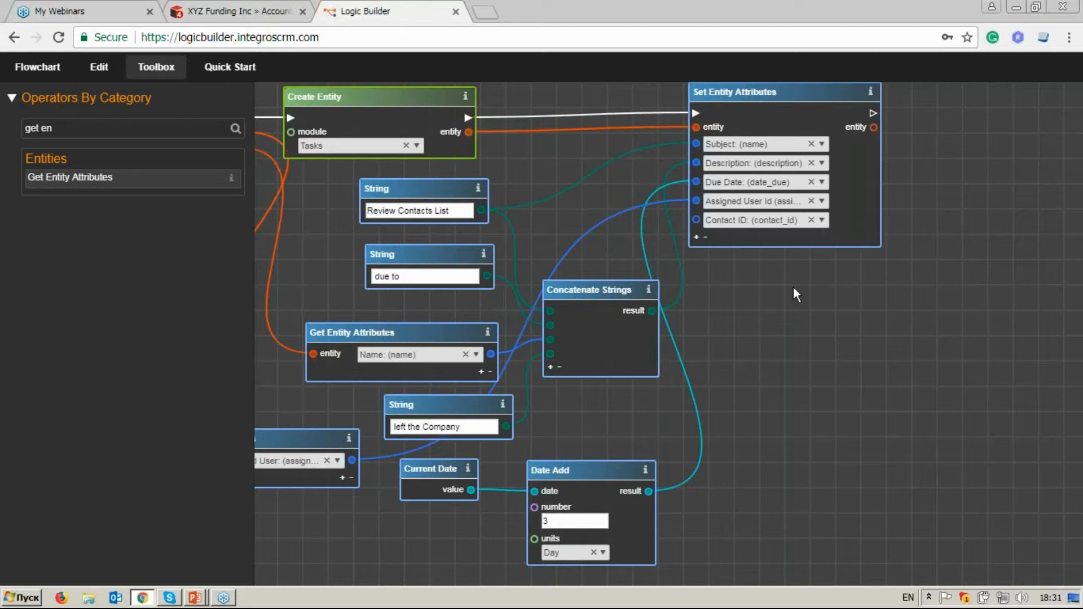
Add the ID (id) attribute to the Get Entity Attributes block that reads Name, and connect it to the Contact ID input of Set Entity Attributes.
{"action": "left_click_drag", "start_coordinate": [415, 337], "coordinate": [400, 315]}
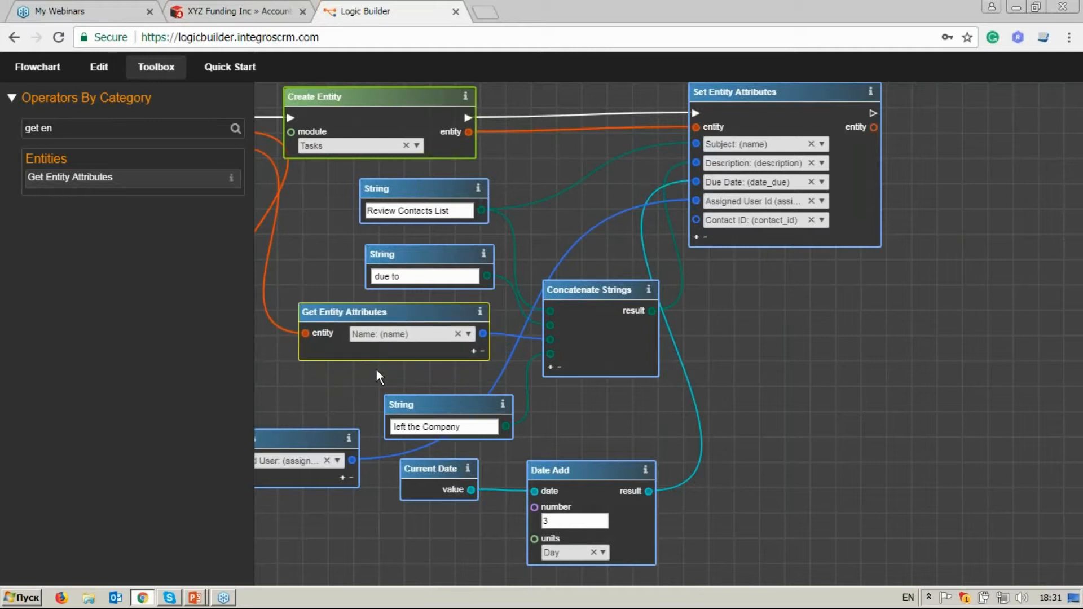
{"action": "left_click_drag", "start_coordinate": [375, 367], "coordinate": [473, 349]}
{"action": "left_click", "coordinate": [570, 335]}
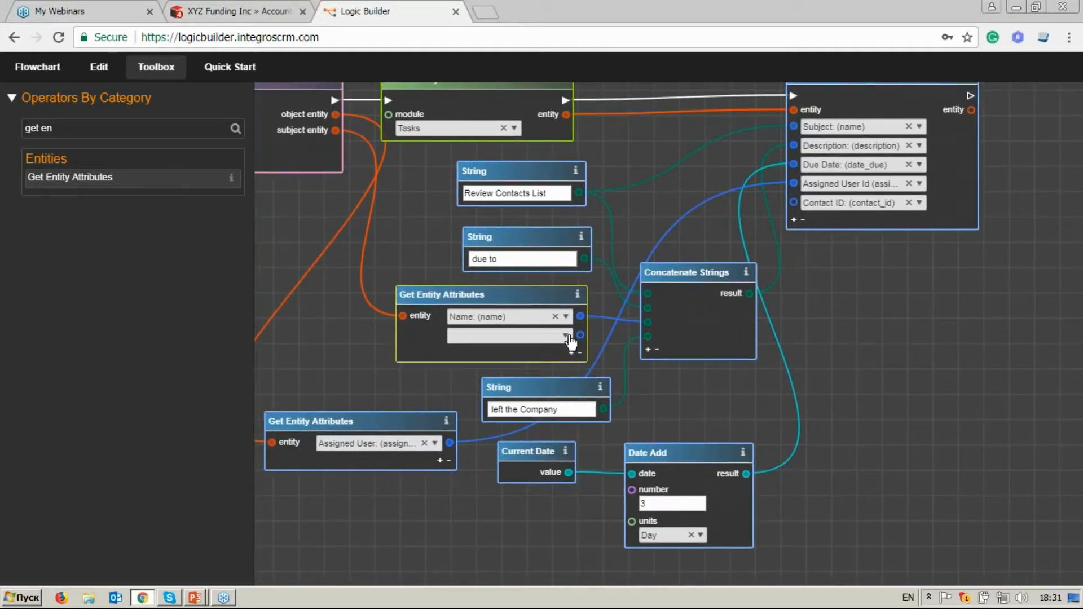
{"action": "left_click", "coordinate": [566, 336]}
{"action": "left_click", "coordinate": [466, 368]}
{"action": "left_click_drag", "start_coordinate": [580, 335], "coordinate": [703, 240]}
{"action": "left_click_drag", "start_coordinate": [797, 209], "coordinate": [795, 204]}
Search the operators for "save", place Save Entity after Set Entity Attributes, and connect its flow and entity inputs to that block.
{"action": "left_click_drag", "start_coordinate": [871, 275], "coordinate": [649, 337]}
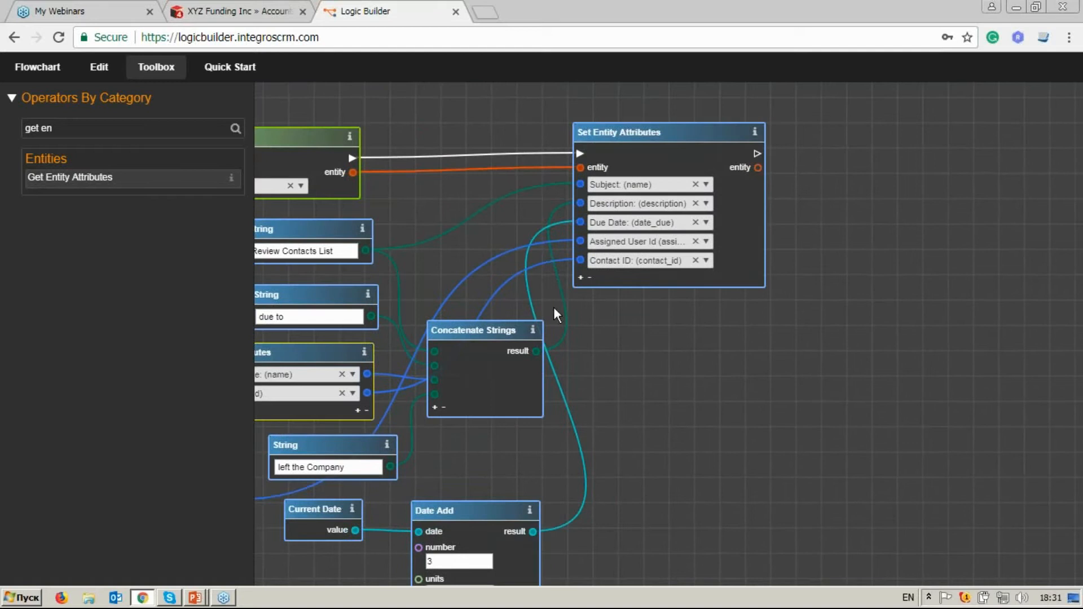
{"action": "triple_click", "coordinate": [34, 128]}
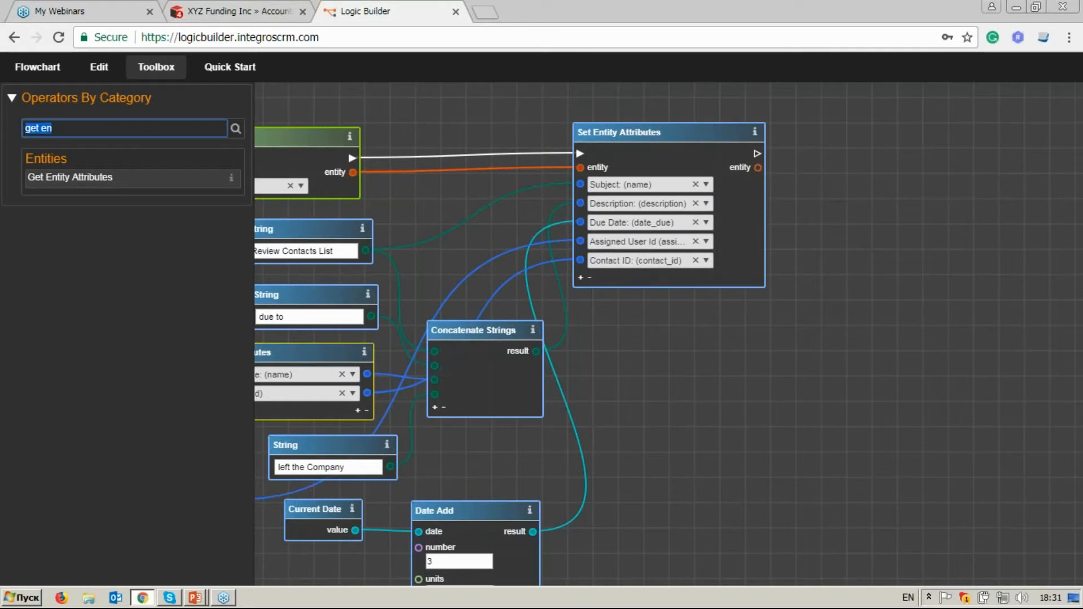
{"action": "type", "text": "save"}
{"action": "left_click_drag", "start_coordinate": [50, 177], "coordinate": [862, 132]}
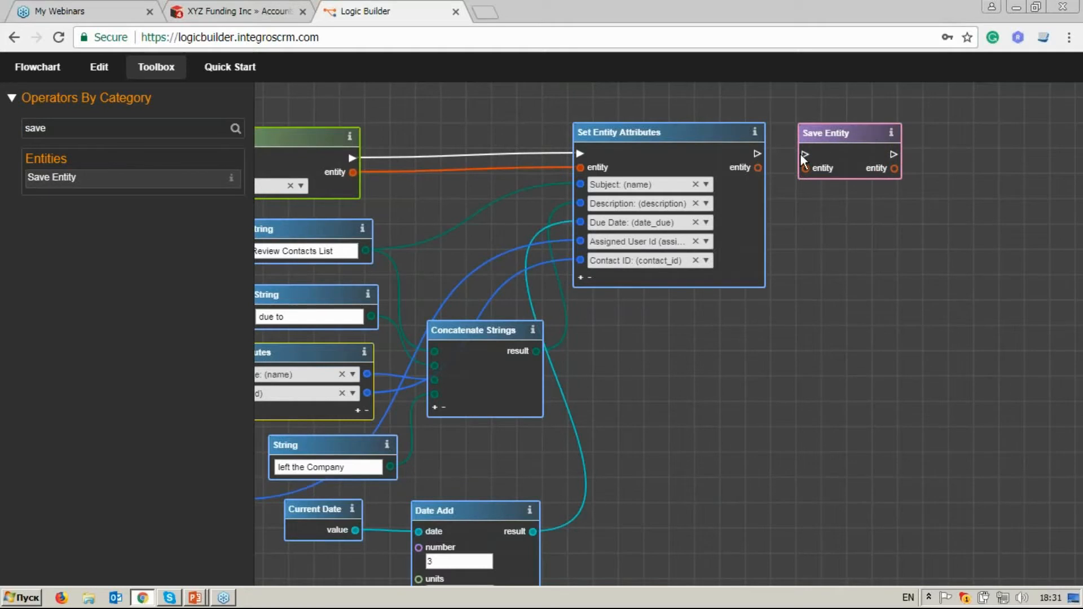
{"action": "mouse_move", "coordinate": [806, 156]}
{"action": "left_mouse_down"}
{"action": "mouse_move", "coordinate": [758, 153]}
{"action": "mouse_move", "coordinate": [807, 170]}
{"action": "left_mouse_up"}
Search the operators for "link", place Link Entities after Save Entity, and connect the flow between the two blocks.
{"action": "left_click_drag", "start_coordinate": [881, 233], "coordinate": [805, 251]}
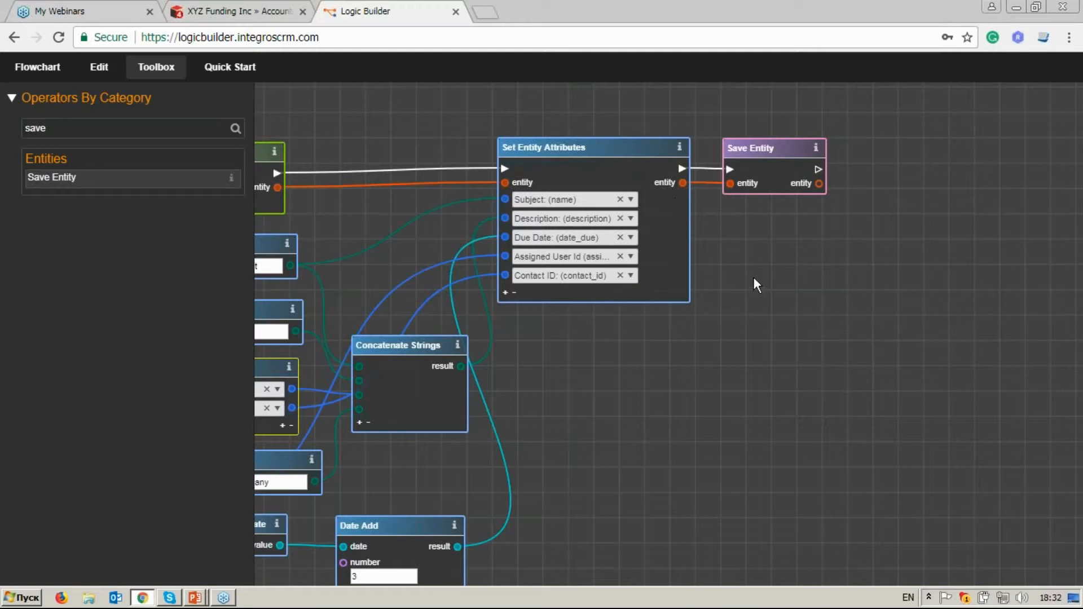
{"action": "left_click_drag", "start_coordinate": [48, 129], "coordinate": [12, 125]}
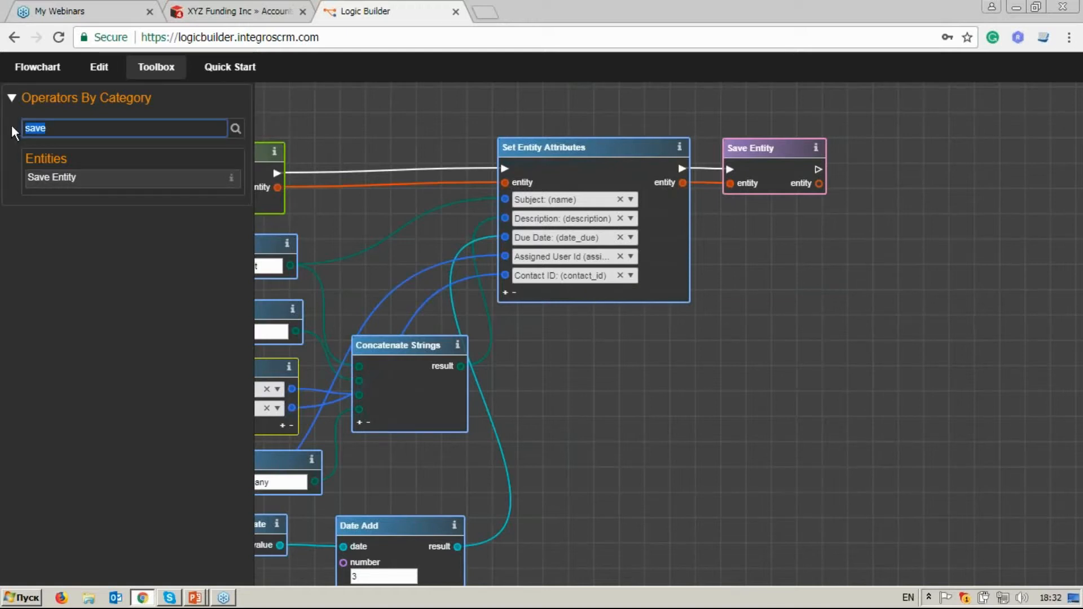
{"action": "key", "text": "BackSpace"}
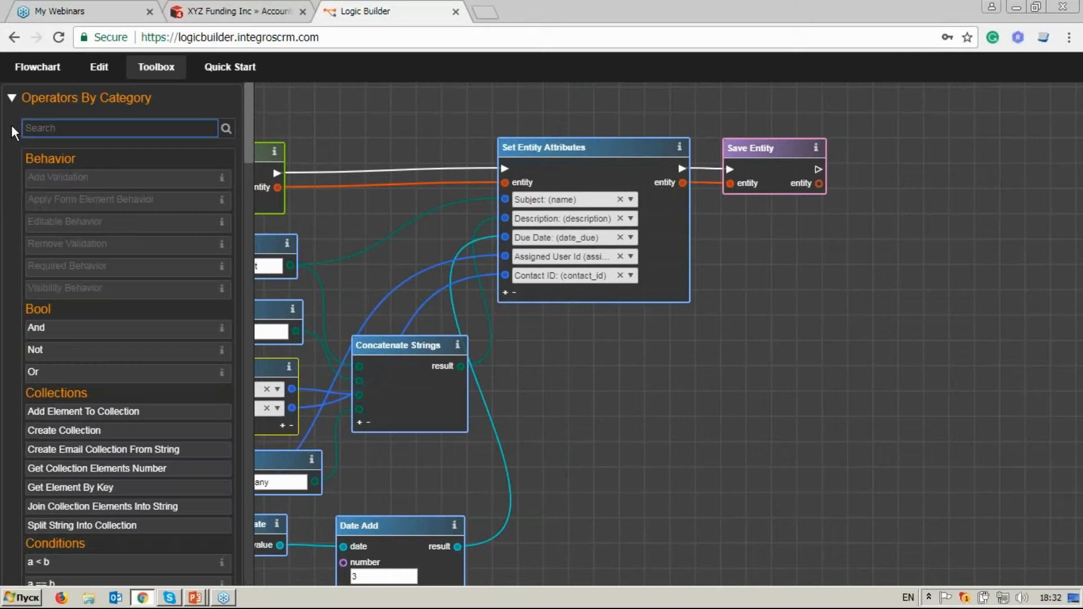
{"action": "type", "text": "link"}
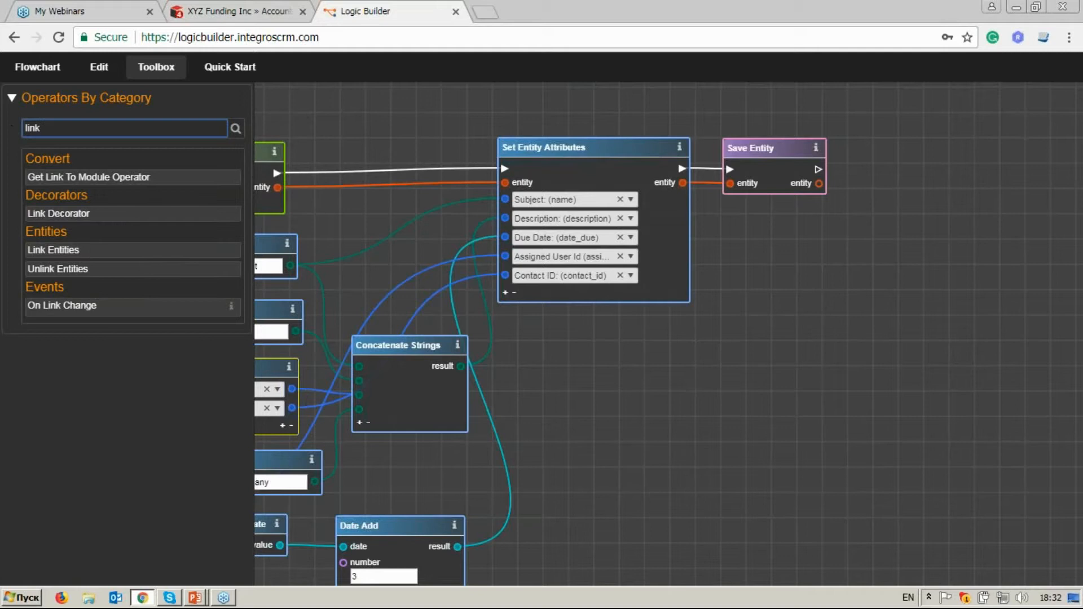
{"action": "left_click_drag", "start_coordinate": [135, 251], "coordinate": [919, 147]}
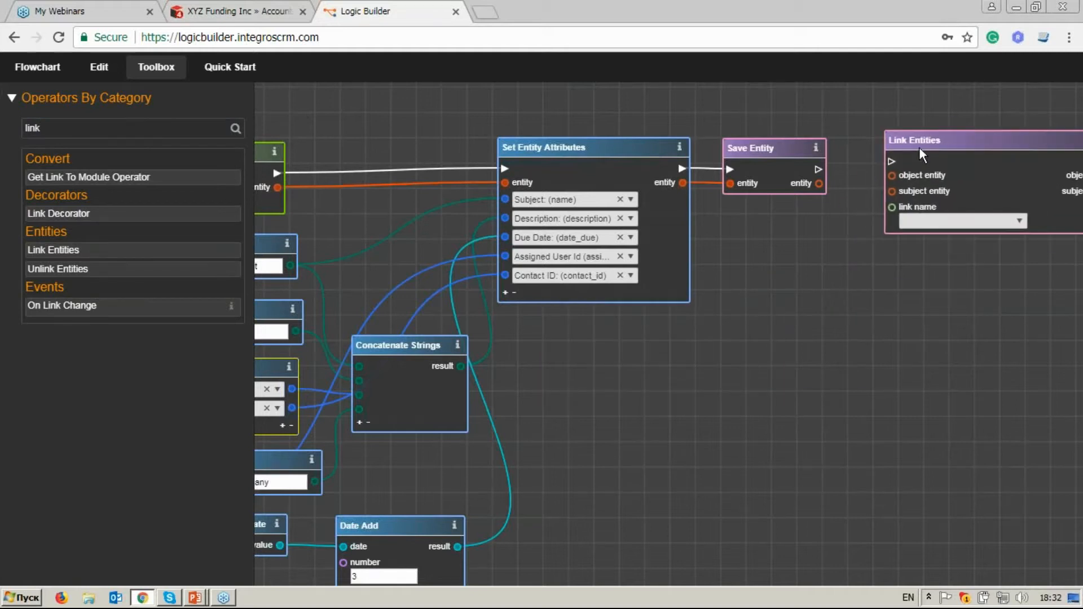
{"action": "left_click_drag", "start_coordinate": [870, 269], "coordinate": [737, 281]}
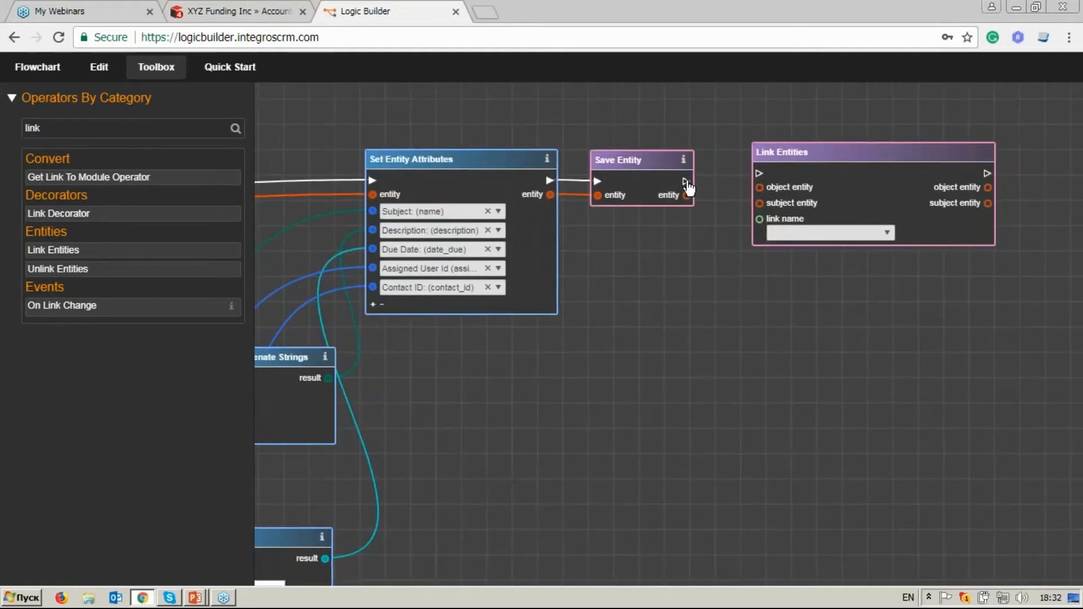
{"action": "left_click_drag", "start_coordinate": [686, 181], "coordinate": [759, 173]}
Connect the object entity output of Unlink Entities to the object entity input of Link Entities.
{"action": "left_click_drag", "start_coordinate": [449, 364], "coordinate": [1067, 335]}
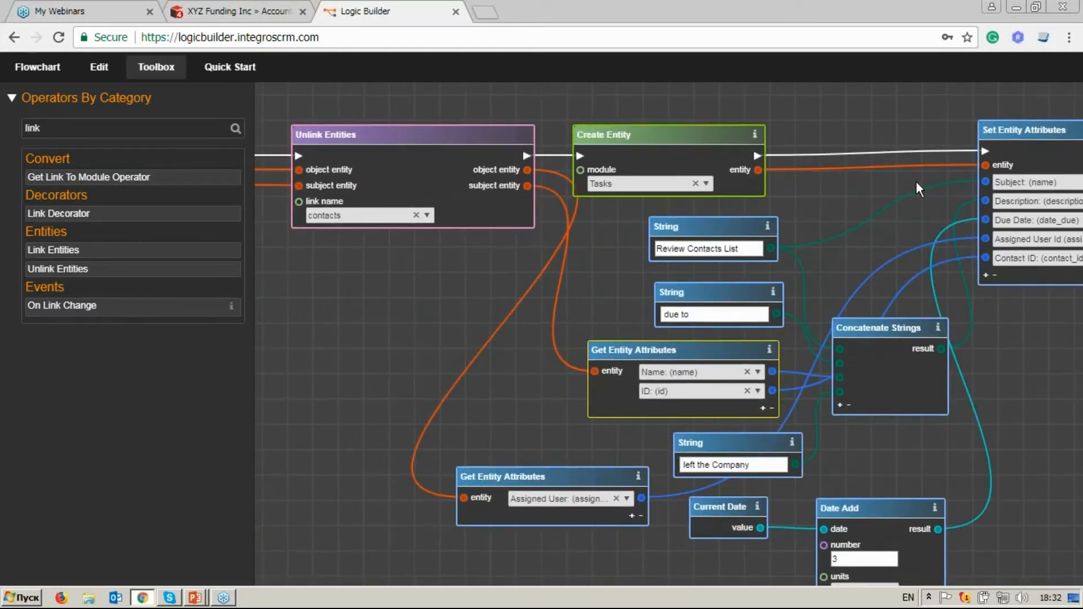
{"action": "left_click", "coordinate": [759, 170]}
{"action": "left_click_drag", "start_coordinate": [869, 196], "coordinate": [389, 202]}
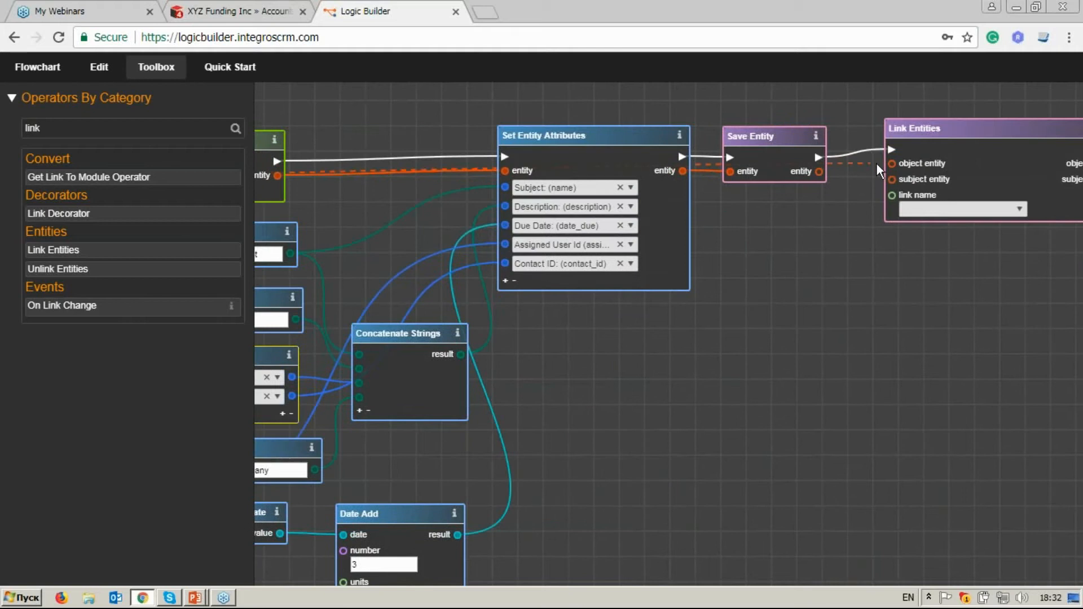
{"action": "left_click", "coordinate": [893, 165]}
Connect the entity output of Save Entity to the subject entity input of Link Entities and choose tasks as the link name.
{"action": "left_click_drag", "start_coordinate": [851, 264], "coordinate": [695, 229]}
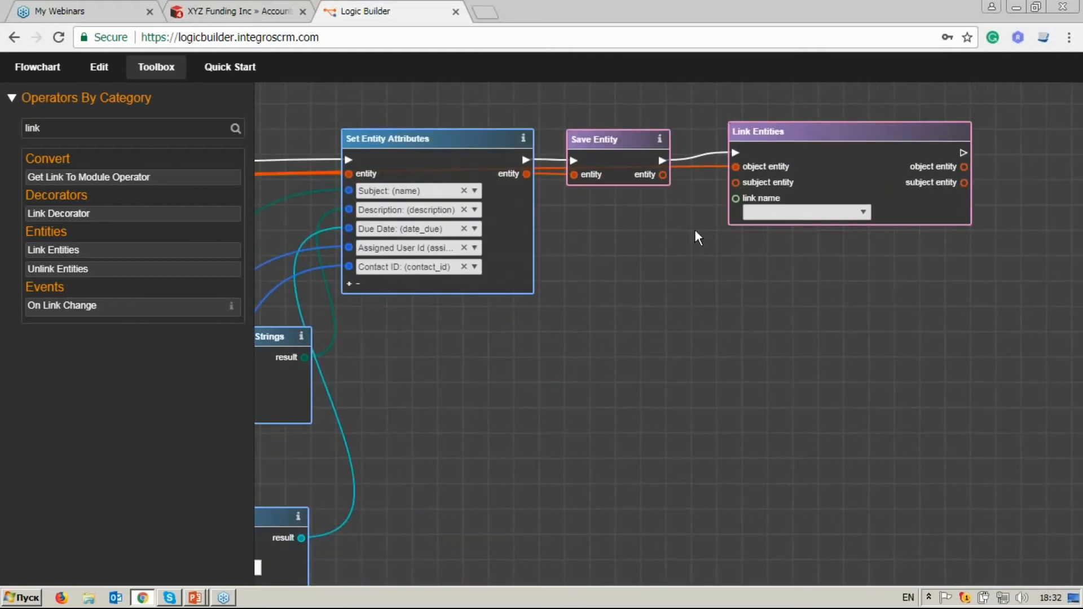
{"action": "left_click", "coordinate": [663, 175]}
{"action": "left_click", "coordinate": [736, 182]}
Hide the operator list and review the start of the flowchart, examining the On Link Change and Retrieve Related Entities settings.
{"action": "left_click", "coordinate": [177, 79]}
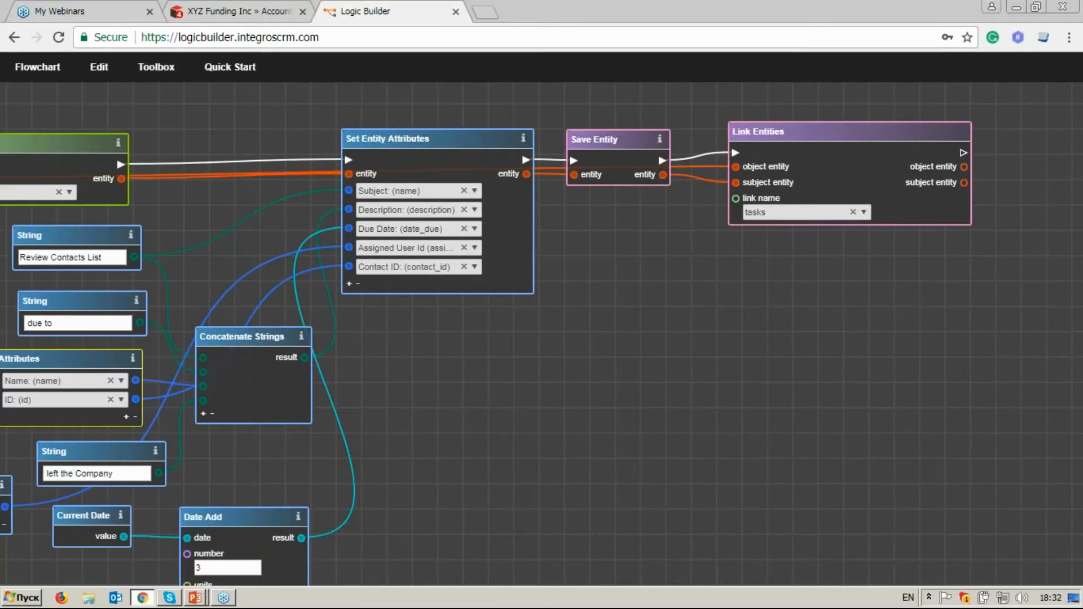
{"action": "scroll", "coordinate": [429, 221], "scroll_direction": "down", "scroll_amount": 3}
{"action": "left_click_drag", "start_coordinate": [265, 193], "coordinate": [674, 184]}
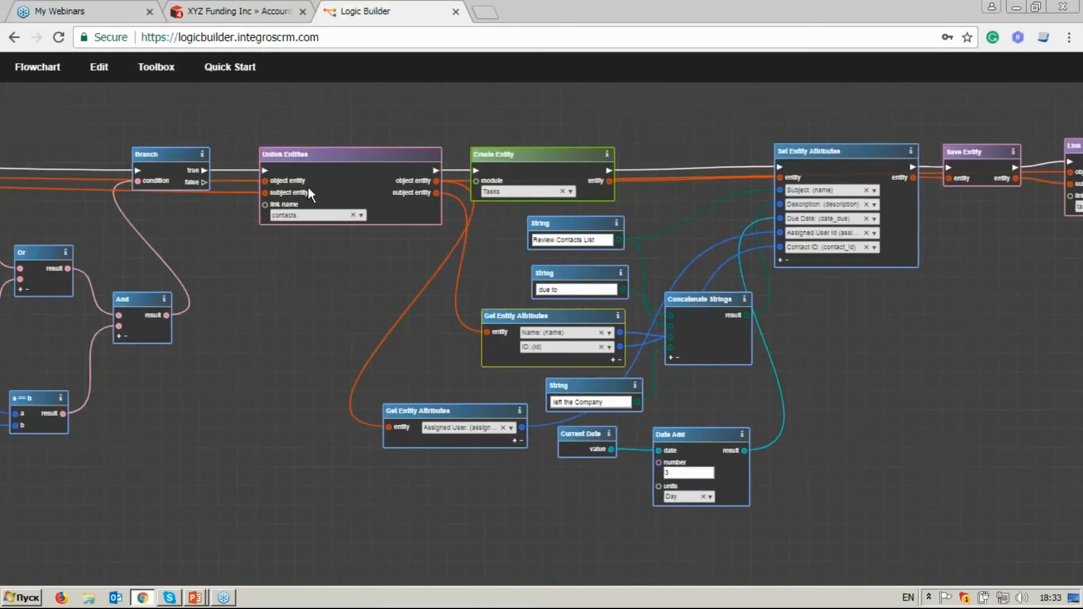
{"action": "left_click_drag", "start_coordinate": [309, 188], "coordinate": [688, 186]}
{"action": "left_click_drag", "start_coordinate": [270, 186], "coordinate": [701, 185]}
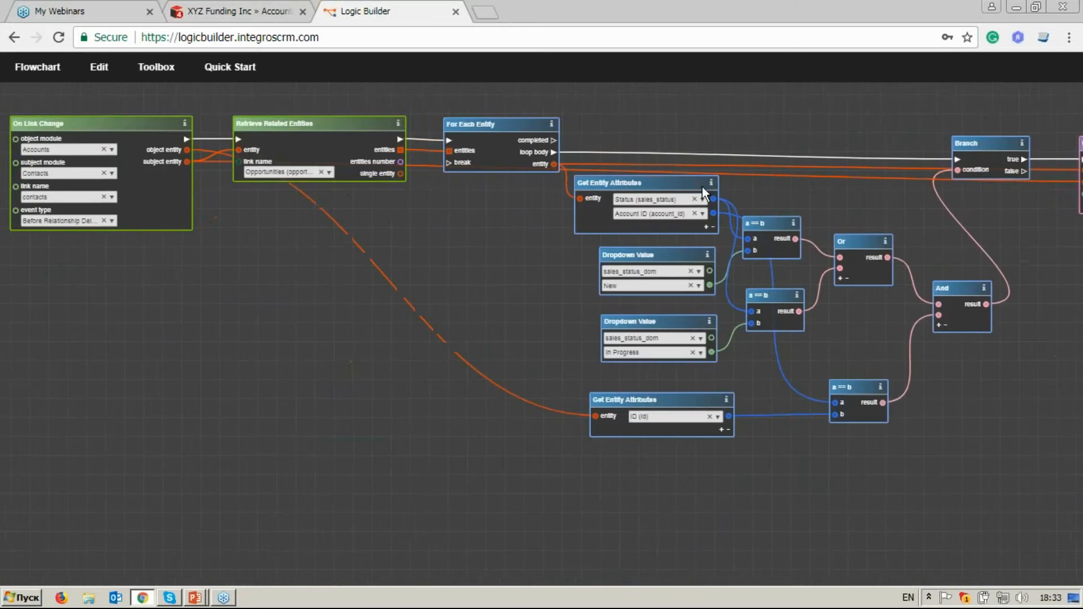
{"action": "left_click_drag", "start_coordinate": [339, 187], "coordinate": [371, 187]}
{"action": "scroll", "coordinate": [258, 229], "scroll_direction": "up", "scroll_amount": 3}
{"action": "left_click_drag", "start_coordinate": [267, 246], "coordinate": [427, 273]}
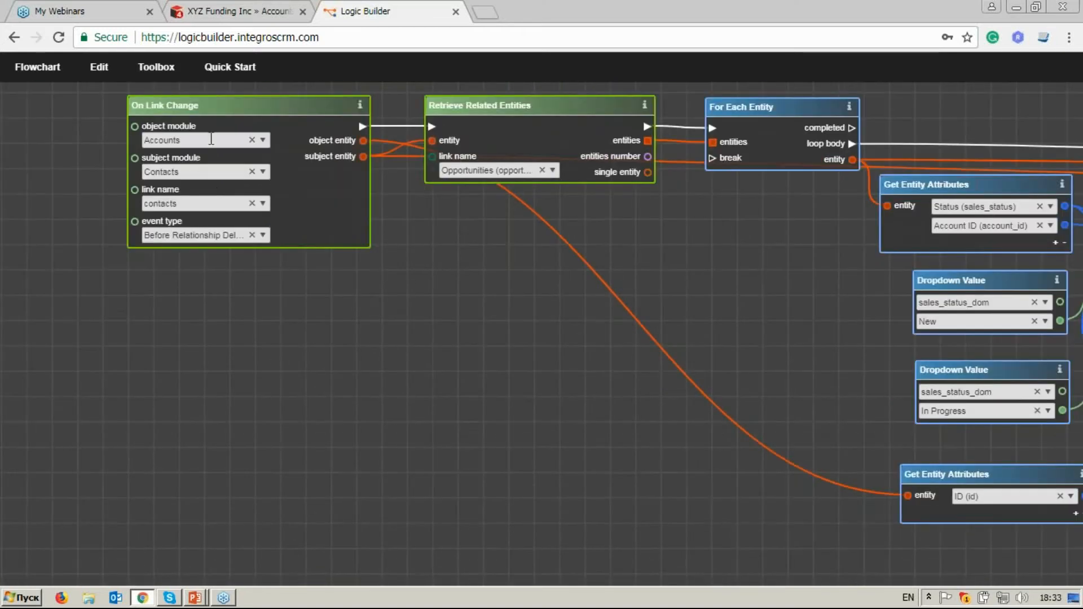
{"action": "left_click_drag", "start_coordinate": [564, 212], "coordinate": [457, 216]}
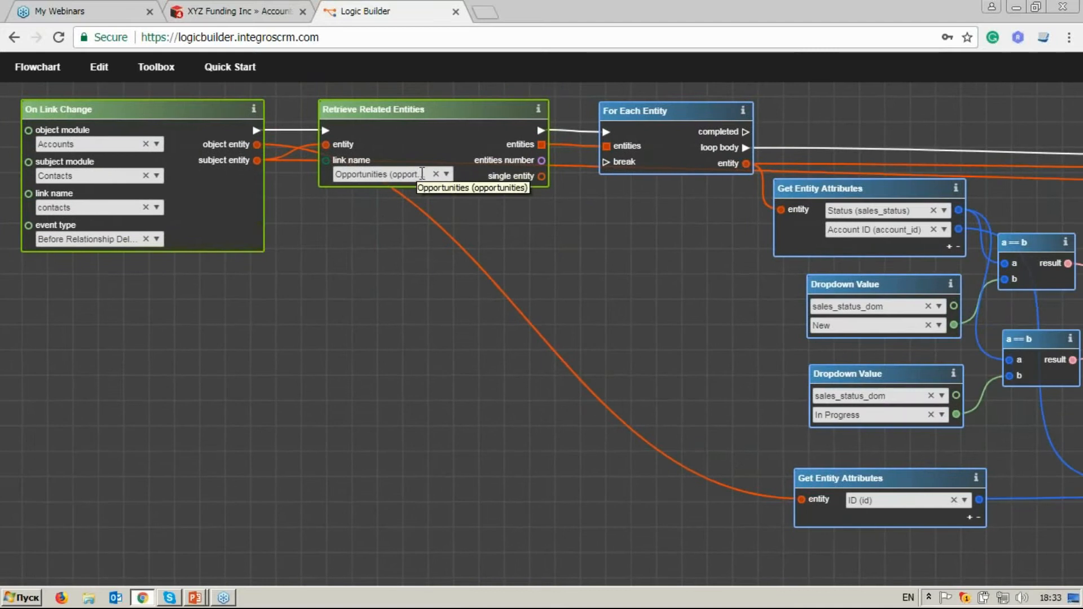
Follow the flowchart from For Each Entity through the comparisons, Branch and task creation to the final Link Entities block.
{"action": "left_click_drag", "start_coordinate": [688, 218], "coordinate": [403, 215]}
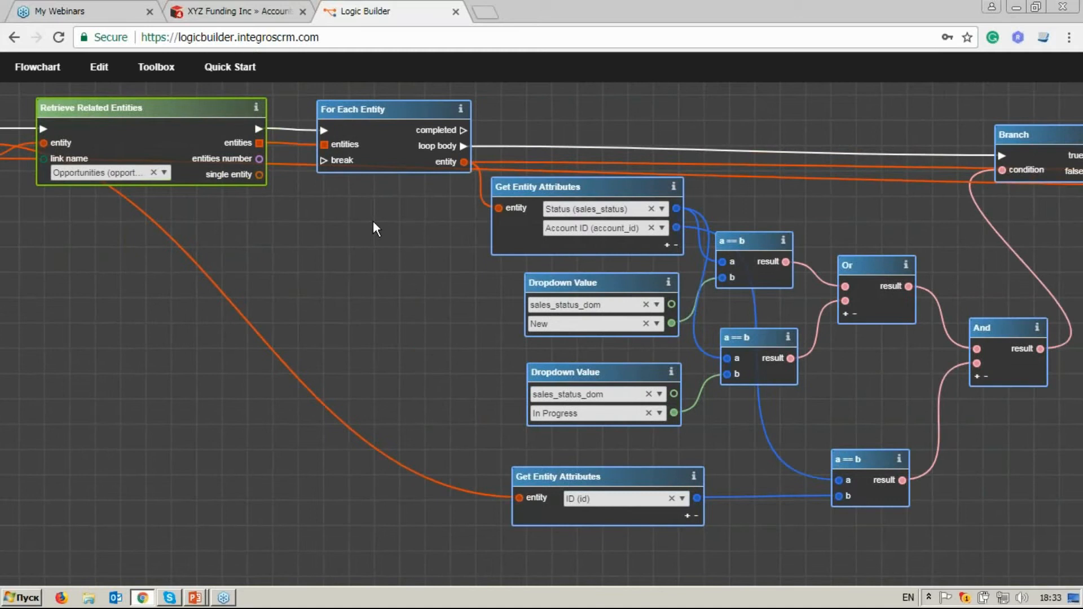
{"action": "left_click_drag", "start_coordinate": [424, 246], "coordinate": [329, 248]}
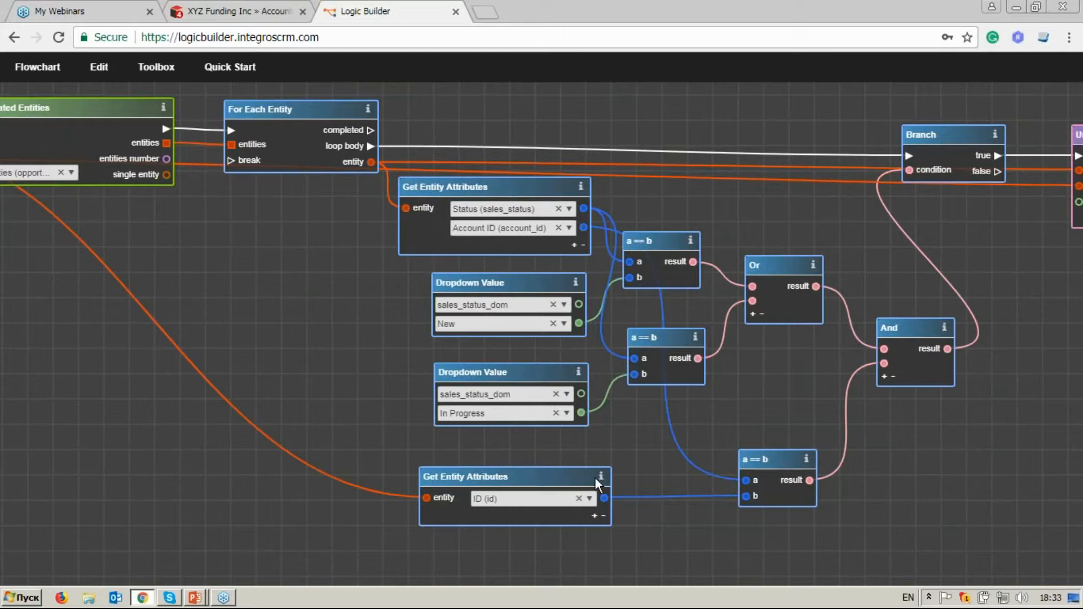
{"action": "left_click_drag", "start_coordinate": [954, 319], "coordinate": [637, 330]}
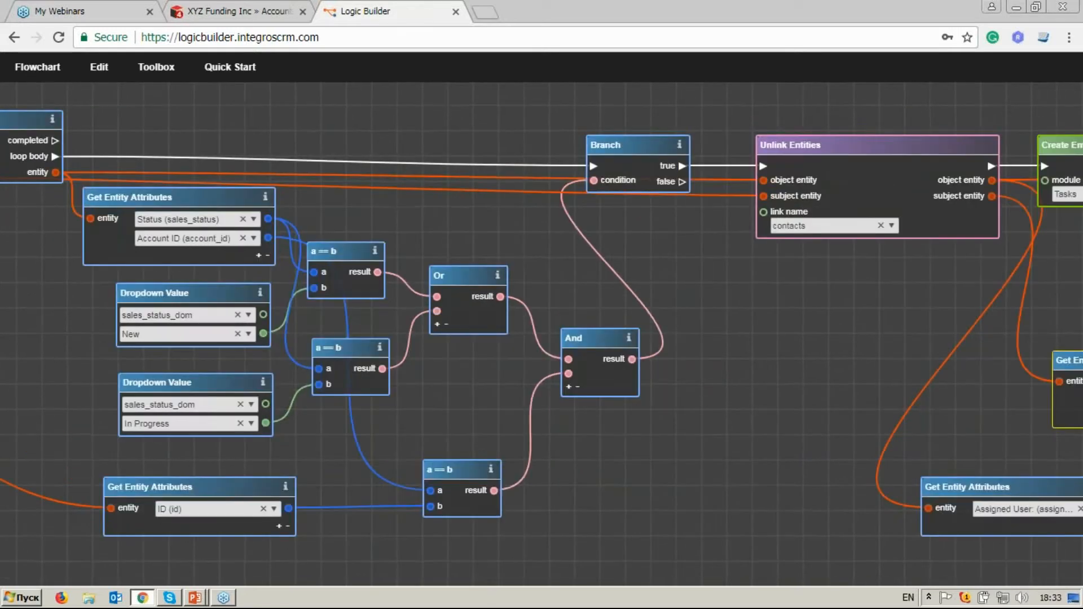
{"action": "left_click_drag", "start_coordinate": [858, 263], "coordinate": [533, 237]}
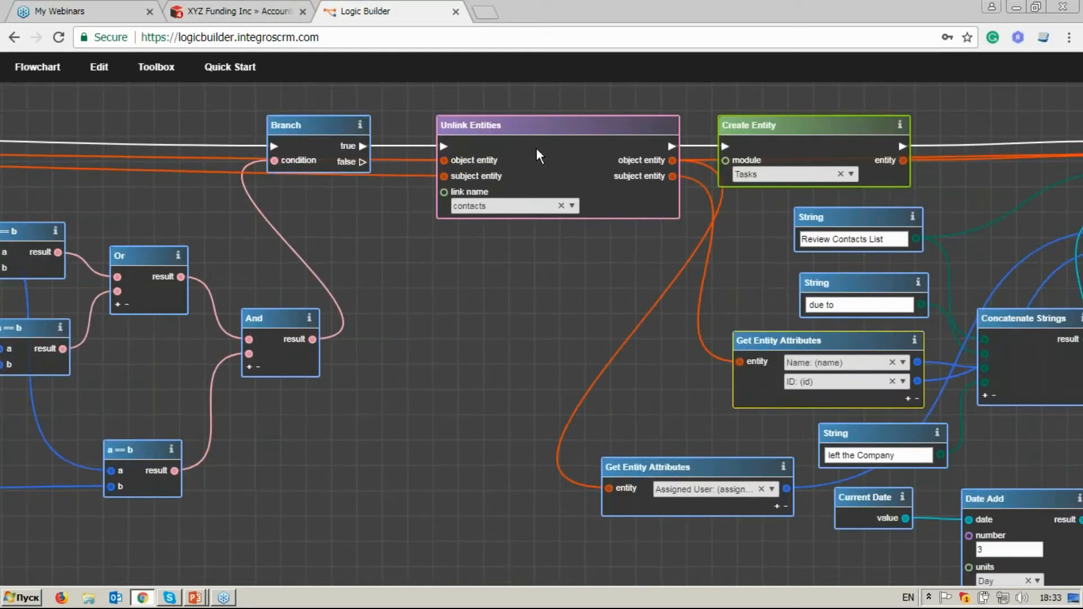
{"action": "left_click_drag", "start_coordinate": [796, 221], "coordinate": [449, 202]}
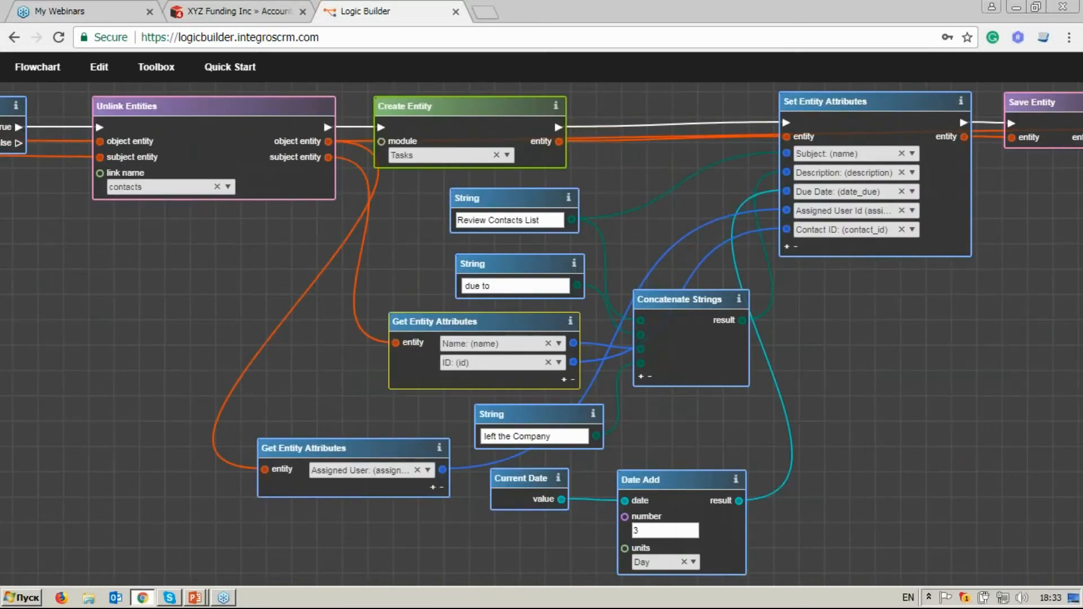
{"action": "left_click_drag", "start_coordinate": [773, 260], "coordinate": [508, 272]}
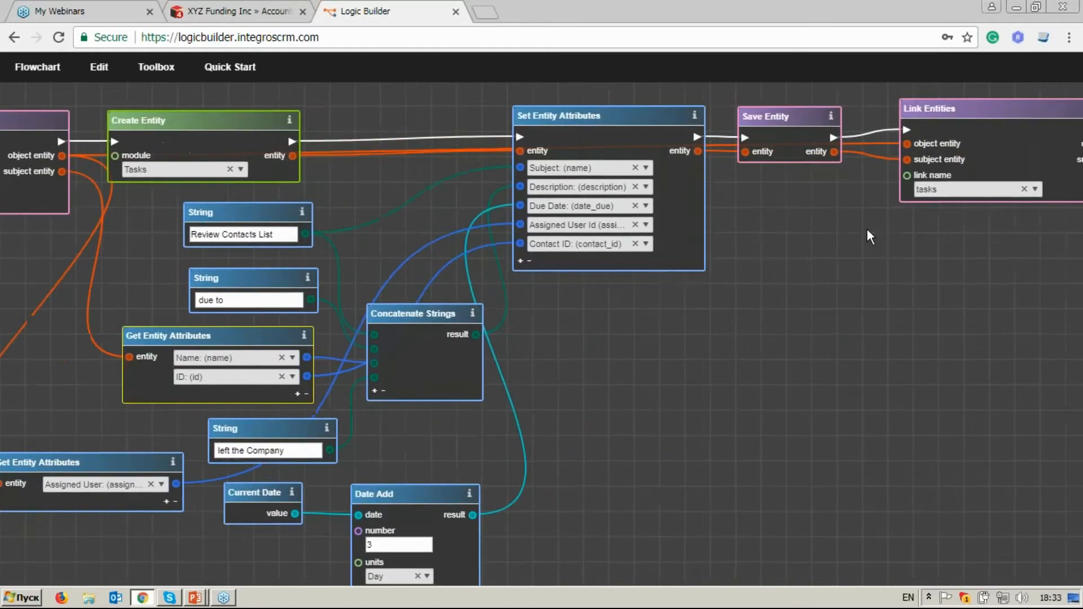
{"action": "left_click_drag", "start_coordinate": [867, 229], "coordinate": [719, 236]}
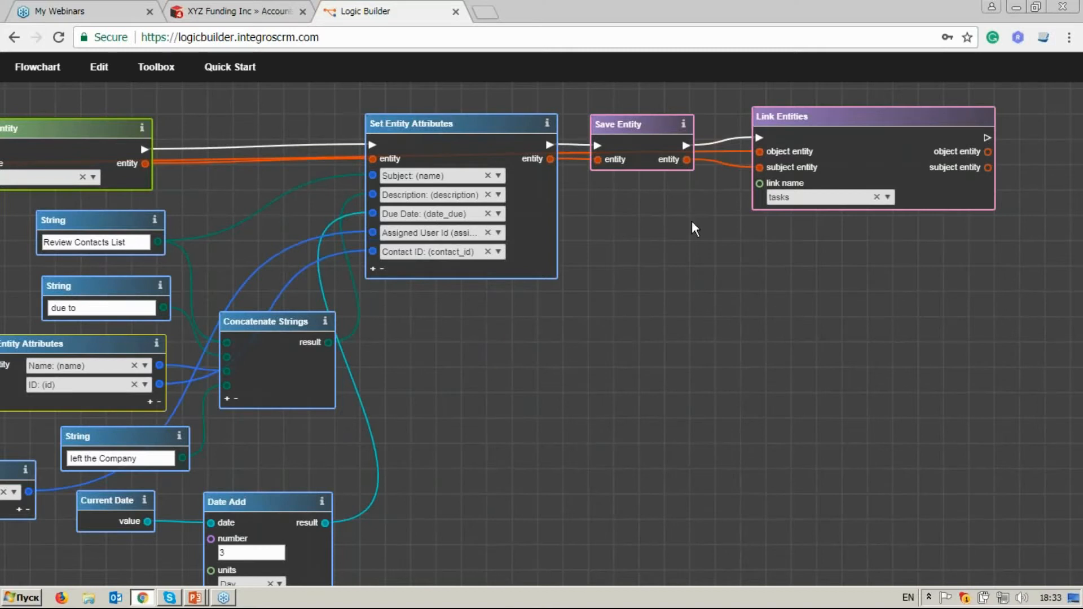
Go back over the status and account ID comparisons feeding Branch, and the For Each Entity loop outputs.
{"action": "left_click_drag", "start_coordinate": [212, 280], "coordinate": [229, 282]}
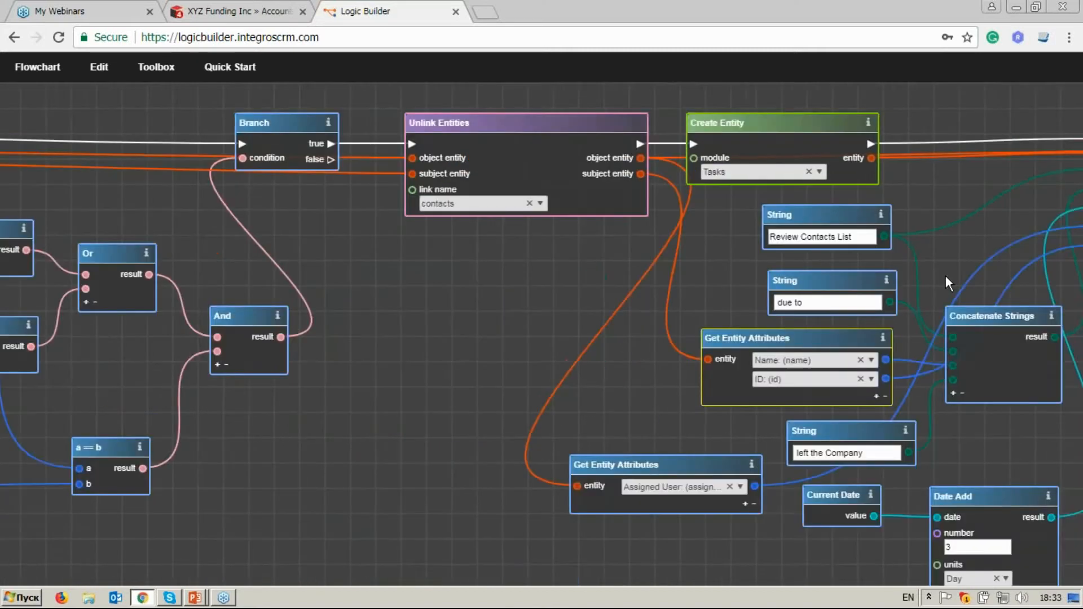
{"action": "left_click_drag", "start_coordinate": [235, 251], "coordinate": [915, 260]}
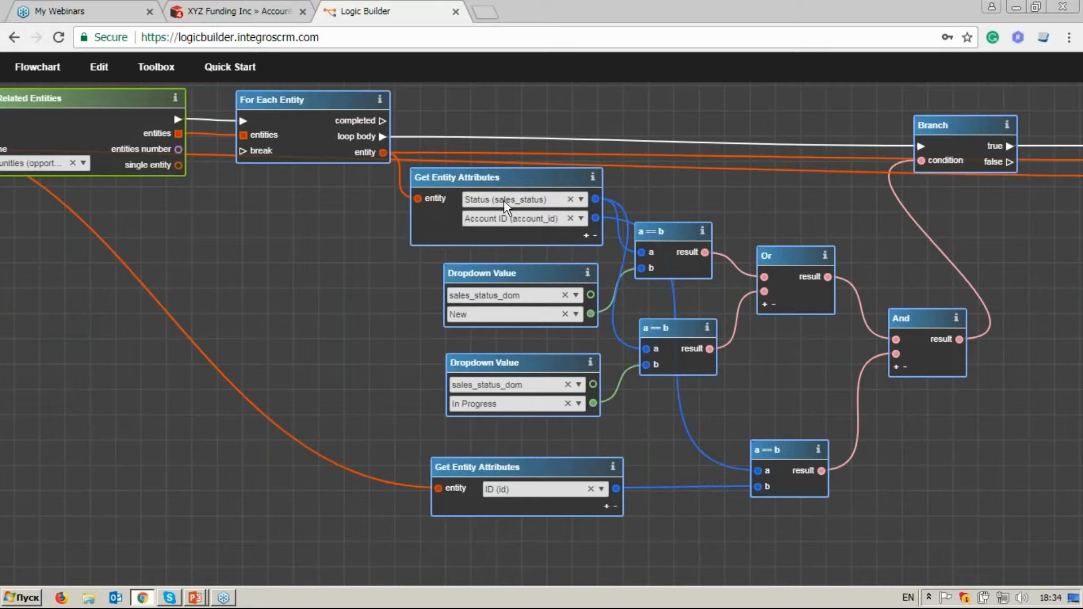
{"action": "left_click_drag", "start_coordinate": [823, 191], "coordinate": [776, 191]}
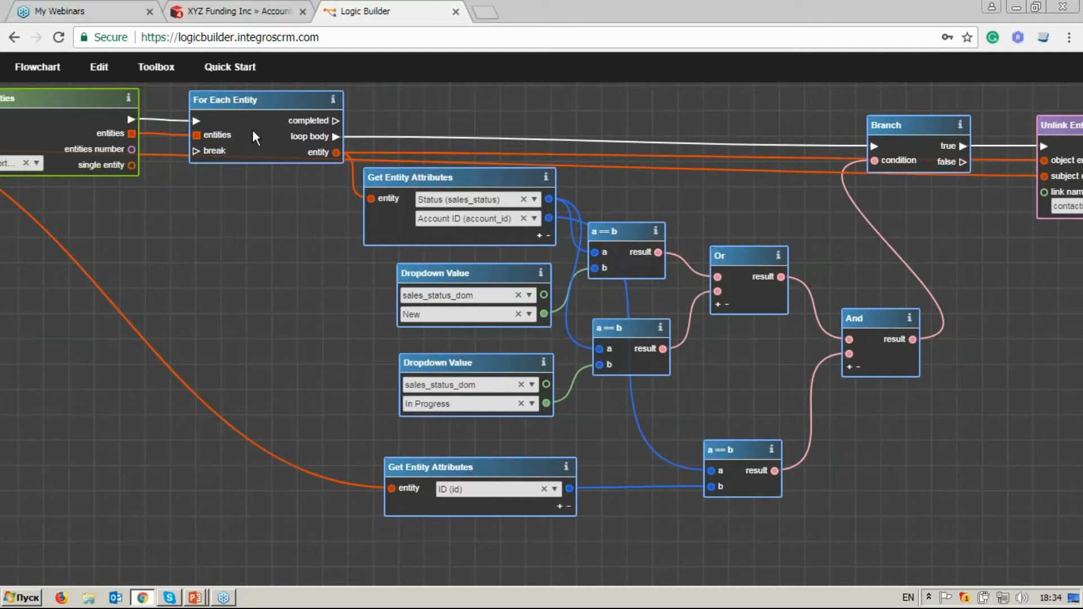
{"action": "left_click_drag", "start_coordinate": [276, 174], "coordinate": [387, 236]}
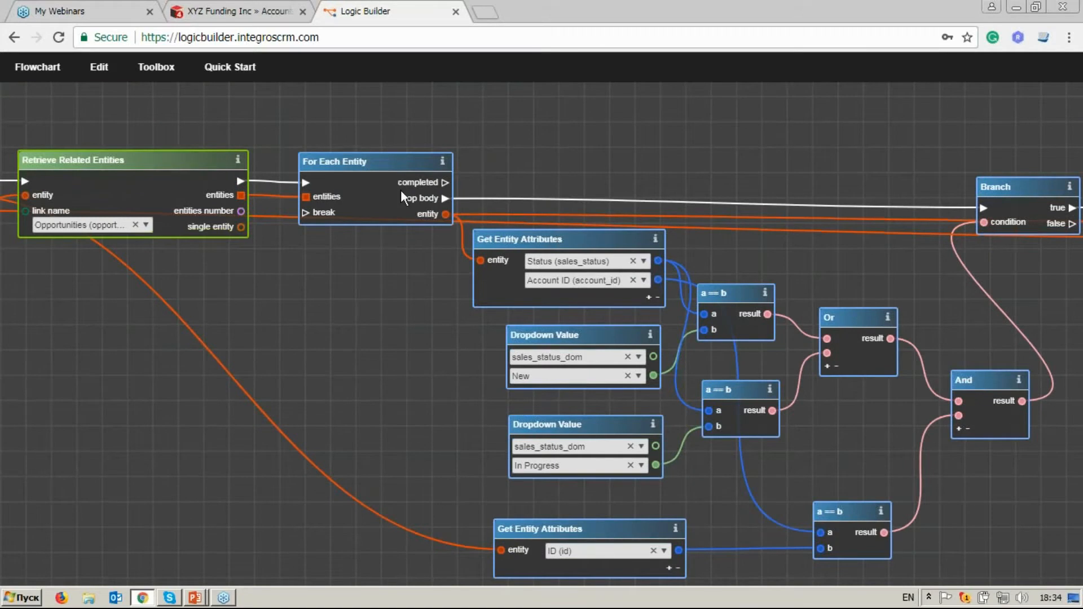
{"action": "left_click_drag", "start_coordinate": [471, 108], "coordinate": [471, 216]}
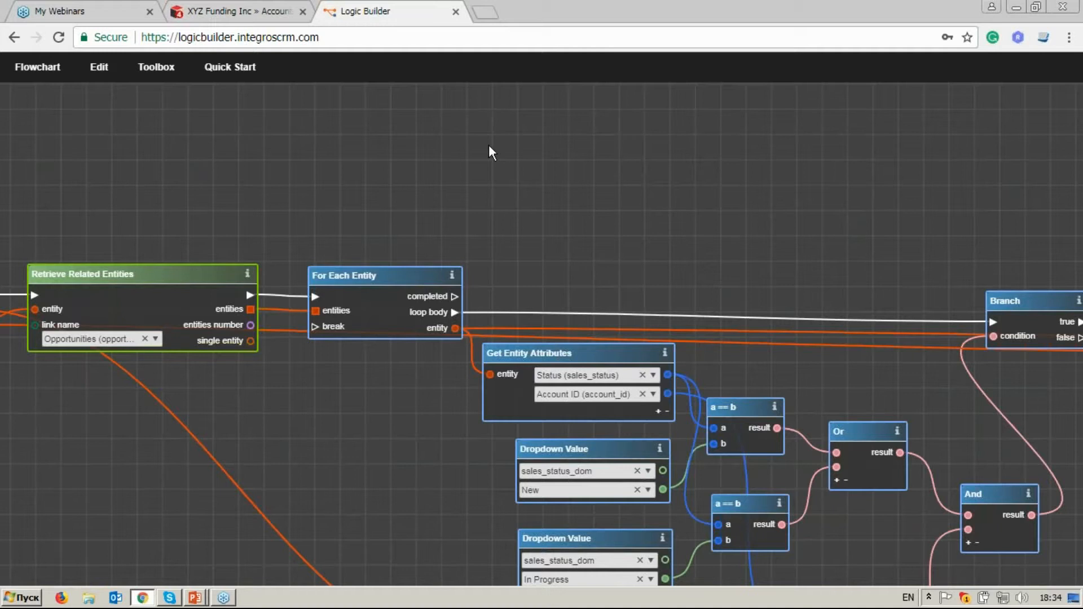
Trace the account ID comparison from the On Link Change object entity through Get Entity Attributes to And and Branch.
{"action": "left_click_drag", "start_coordinate": [394, 390], "coordinate": [452, 306]}
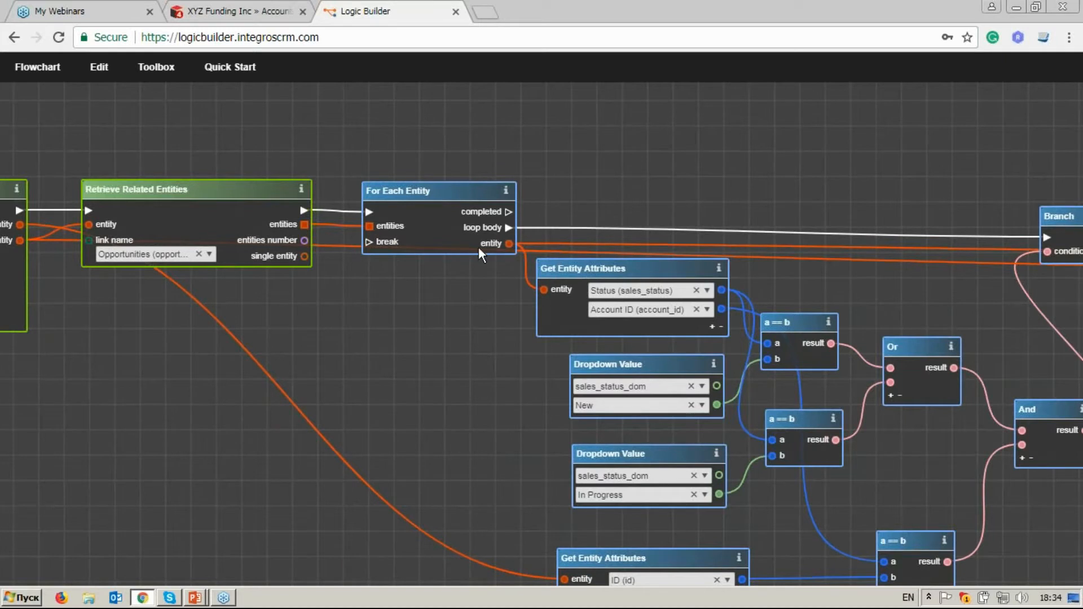
{"action": "left_click_drag", "start_coordinate": [617, 353], "coordinate": [514, 269]}
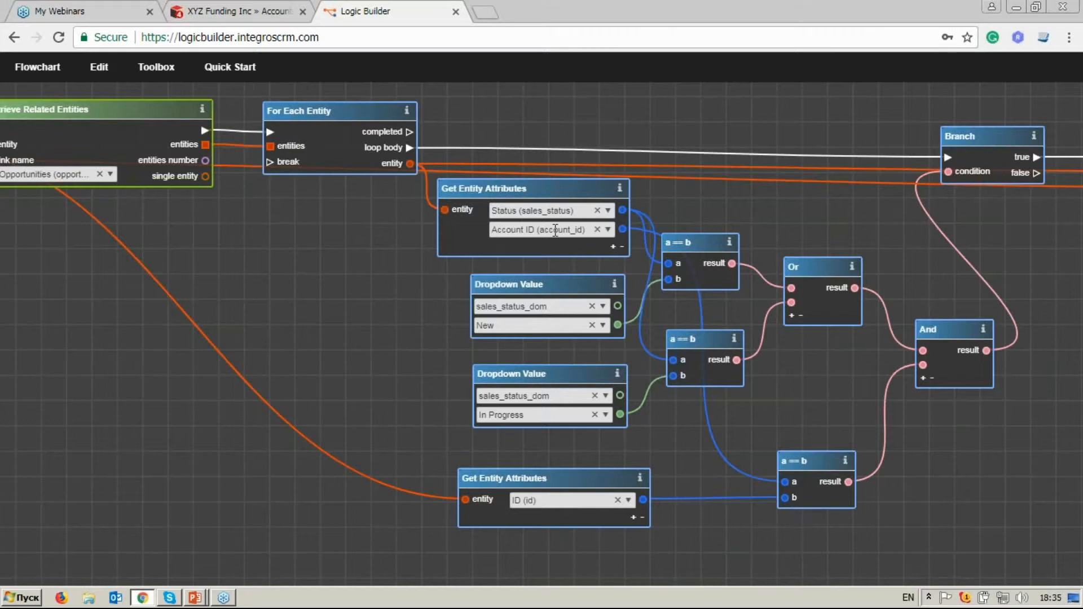
{"action": "scroll", "coordinate": [556, 230], "scroll_direction": "down", "scroll_amount": 3}
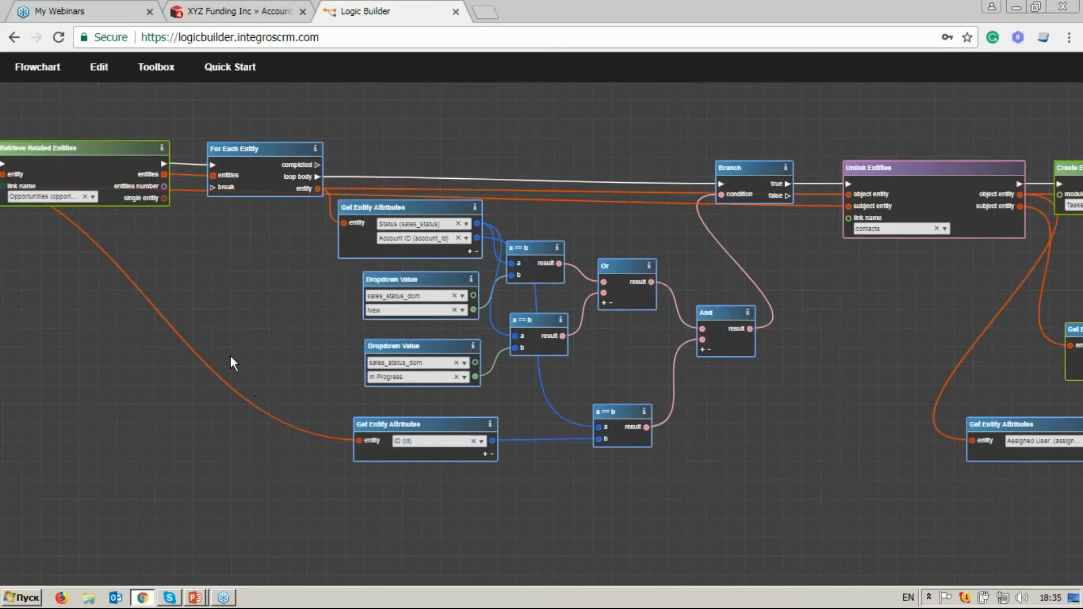
{"action": "left_click_drag", "start_coordinate": [218, 266], "coordinate": [412, 291]}
{"action": "left_click", "coordinate": [411, 392]}
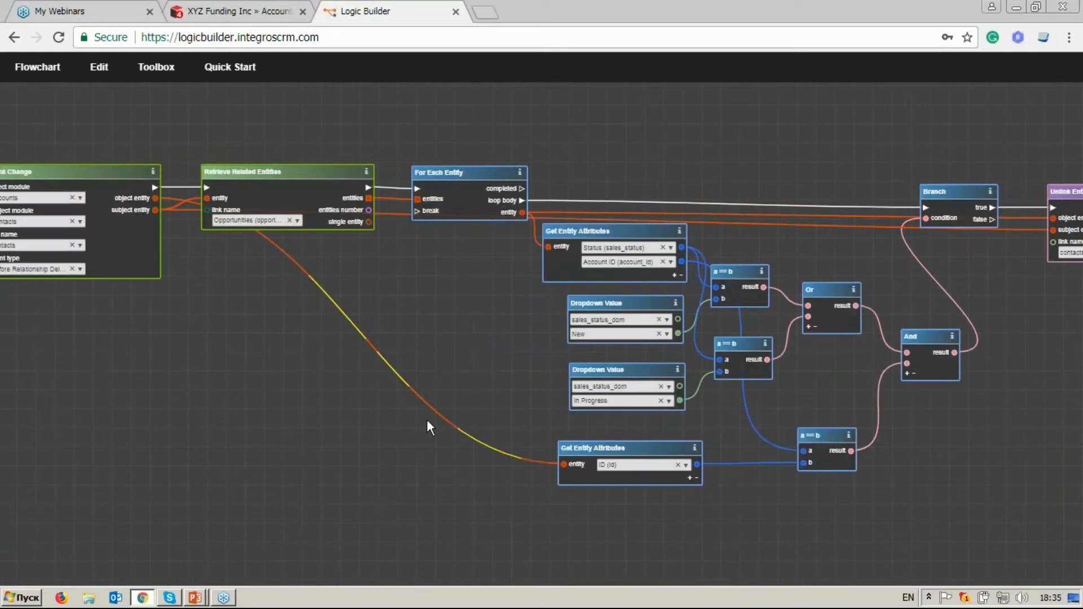
{"action": "left_click_drag", "start_coordinate": [224, 259], "coordinate": [280, 263]}
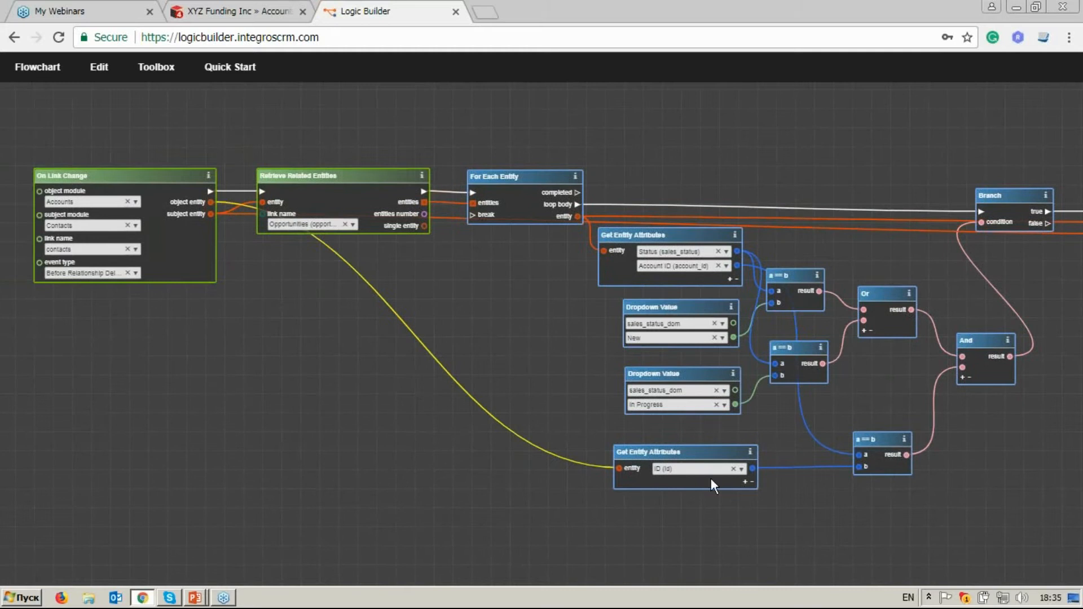
{"action": "left_click_drag", "start_coordinate": [822, 453], "coordinate": [564, 425]}
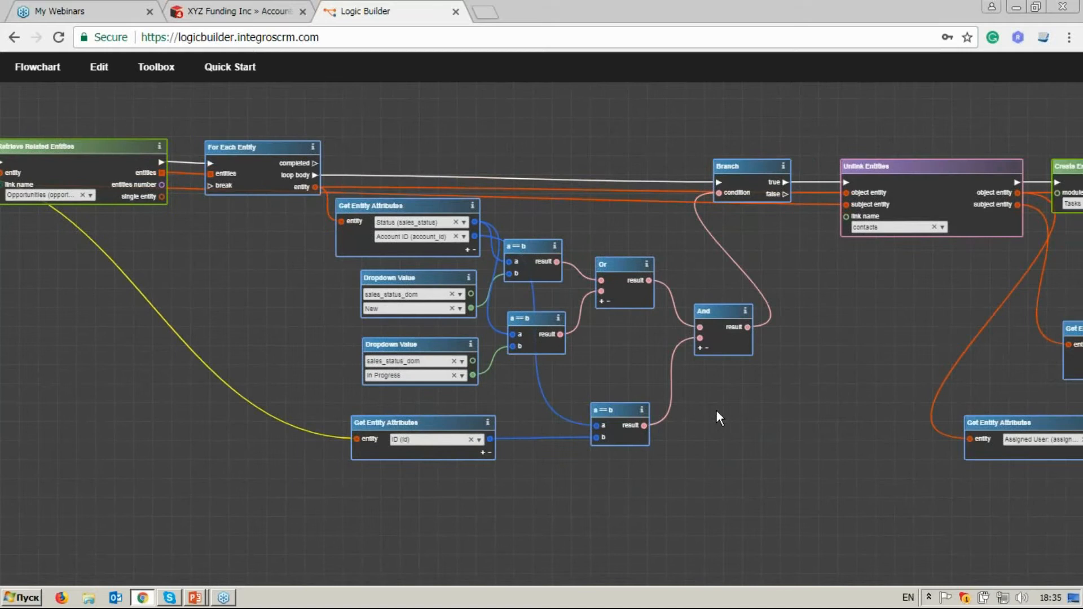
{"action": "left_click_drag", "start_coordinate": [825, 336], "coordinate": [694, 408]}
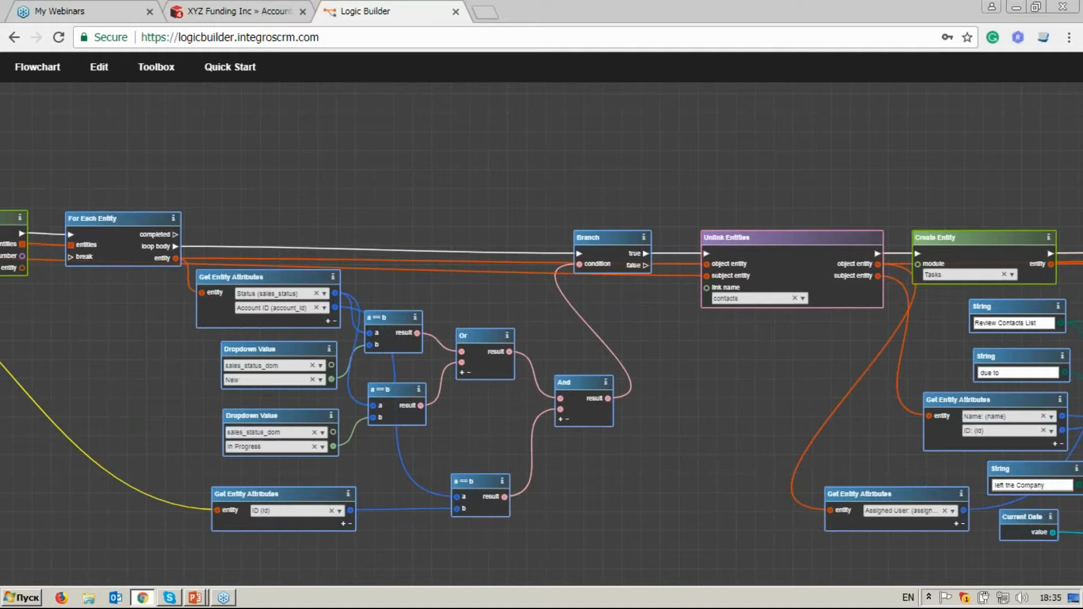
{"action": "left_click_drag", "start_coordinate": [608, 398], "coordinate": [477, 132]}
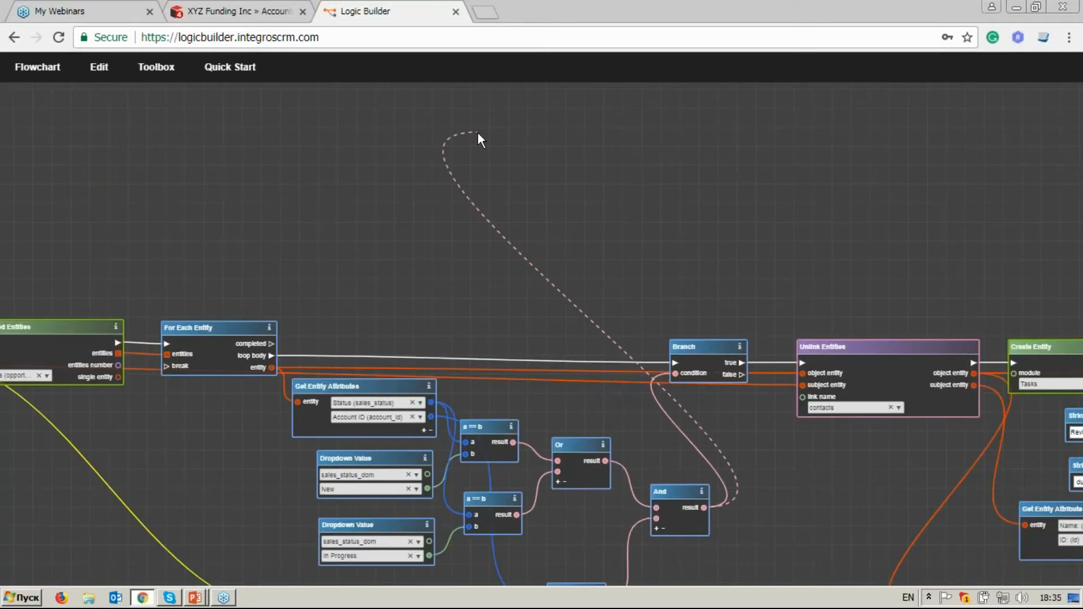
{"action": "right_click", "coordinate": [563, 196]}
{"action": "left_click", "coordinate": [603, 296]}
Clear the operator search and add a Set Variable block below the For Each Entity block.
{"action": "left_click_drag", "start_coordinate": [411, 283], "coordinate": [627, 258]}
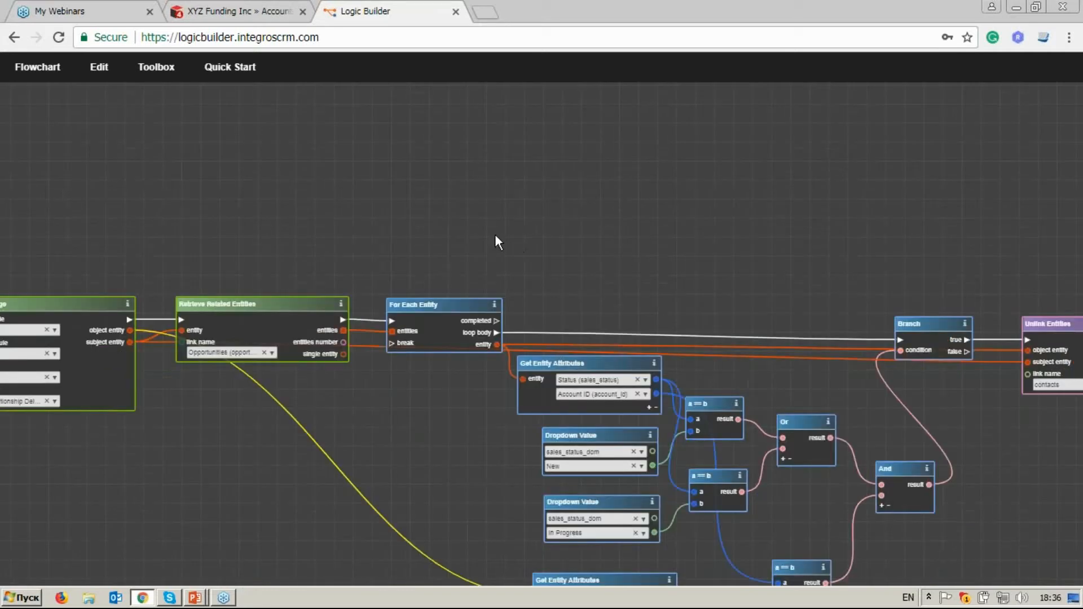
{"action": "left_click", "coordinate": [160, 68]}
{"action": "left_click_drag", "start_coordinate": [51, 128], "coordinate": [11, 126]}
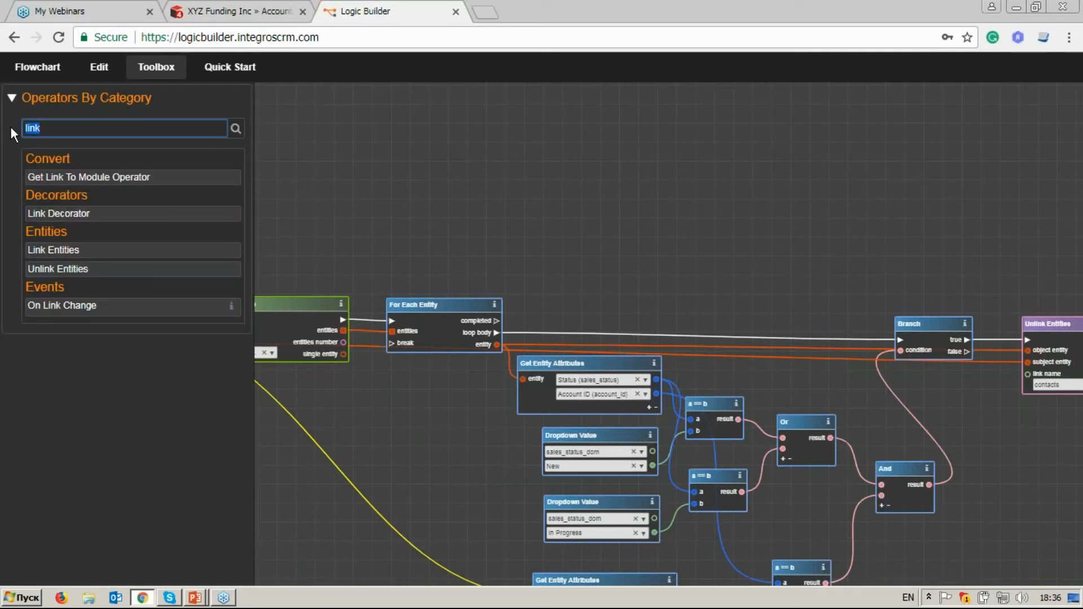
{"action": "key", "text": "BackSpace"}
{"action": "left_click_drag", "start_coordinate": [249, 93], "coordinate": [288, 537]}
{"action": "left_click_drag", "start_coordinate": [306, 489], "coordinate": [406, 429]}
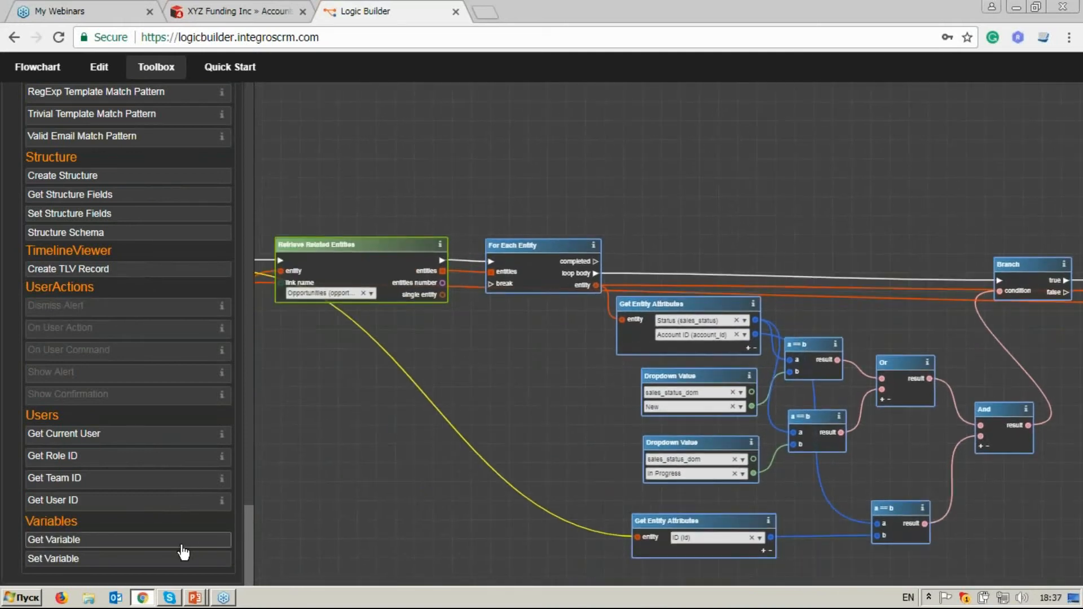
{"action": "left_click_drag", "start_coordinate": [183, 564], "coordinate": [487, 327]}
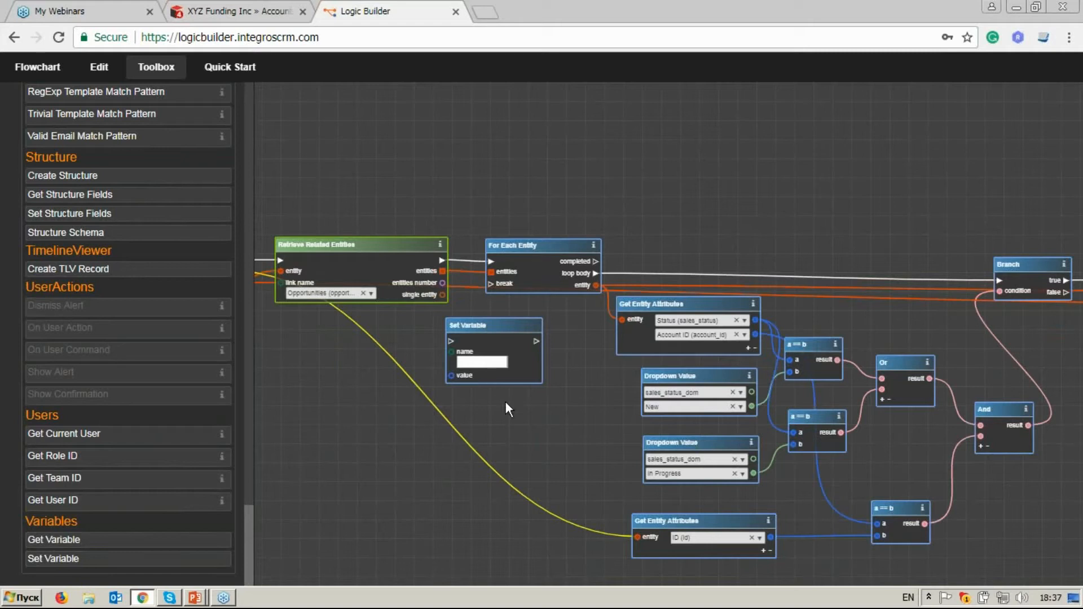
Make room between Retrieve Related Entities and For Each Entity, and delete the execution link joining them.
{"action": "scroll", "coordinate": [520, 414], "scroll_direction": "up", "scroll_amount": 2}
{"action": "left_click_drag", "start_coordinate": [520, 414], "coordinate": [939, 417]}
{"action": "left_click_drag", "start_coordinate": [535, 191], "coordinate": [359, 187]}
{"action": "left_click_drag", "start_coordinate": [722, 195], "coordinate": [567, 194]}
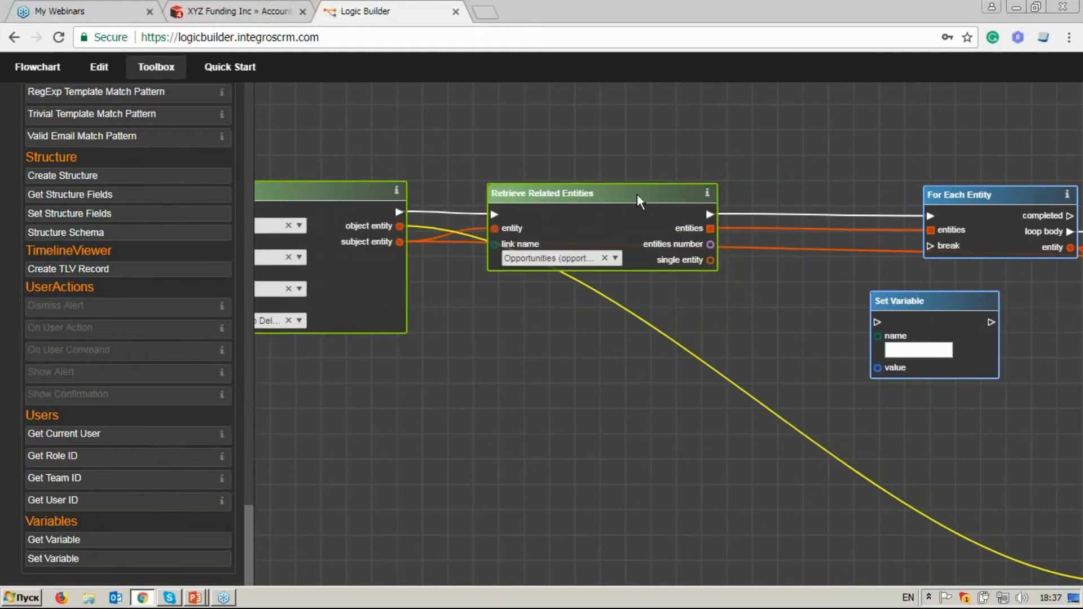
{"action": "left_click", "coordinate": [778, 214]}
{"action": "right_click", "coordinate": [777, 215]}
{"action": "left_click", "coordinate": [817, 276]}
Insert Set Variable into the execution flow between Retrieve Related Entities and For Each Entity, and name the variable opp_nm.
{"action": "left_click_drag", "start_coordinate": [898, 301], "coordinate": [790, 192]}
{"action": "left_click_drag", "start_coordinate": [814, 297], "coordinate": [686, 299]}
{"action": "left_click_drag", "start_coordinate": [641, 215], "coordinate": [581, 214]}
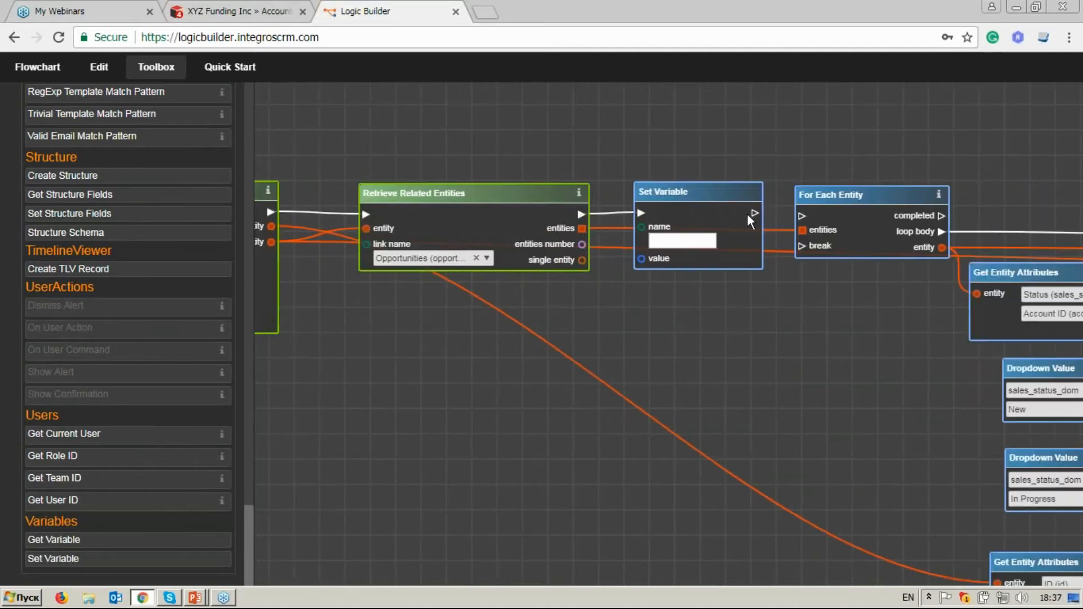
{"action": "left_click_drag", "start_coordinate": [754, 213], "coordinate": [802, 216]}
{"action": "left_click", "coordinate": [664, 239]}
{"action": "type", "text": "opp_nm"}
Find the String operator with str, add an empty String block and connect it to the value input of Set Variable.
{"action": "left_click_drag", "start_coordinate": [250, 518], "coordinate": [259, 313]}
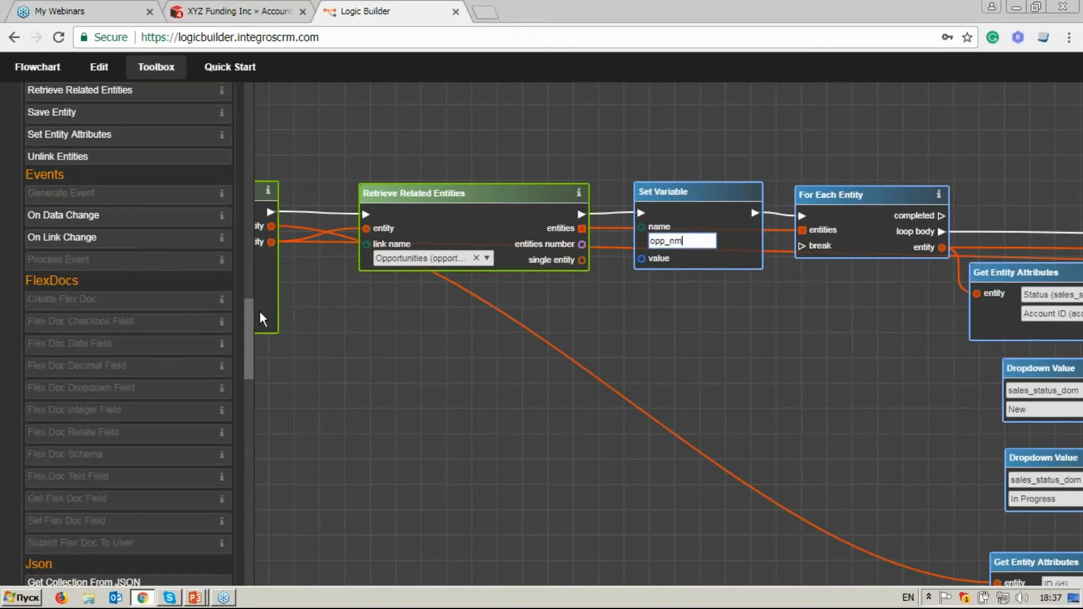
{"action": "left_click_drag", "start_coordinate": [260, 310], "coordinate": [260, 96]}
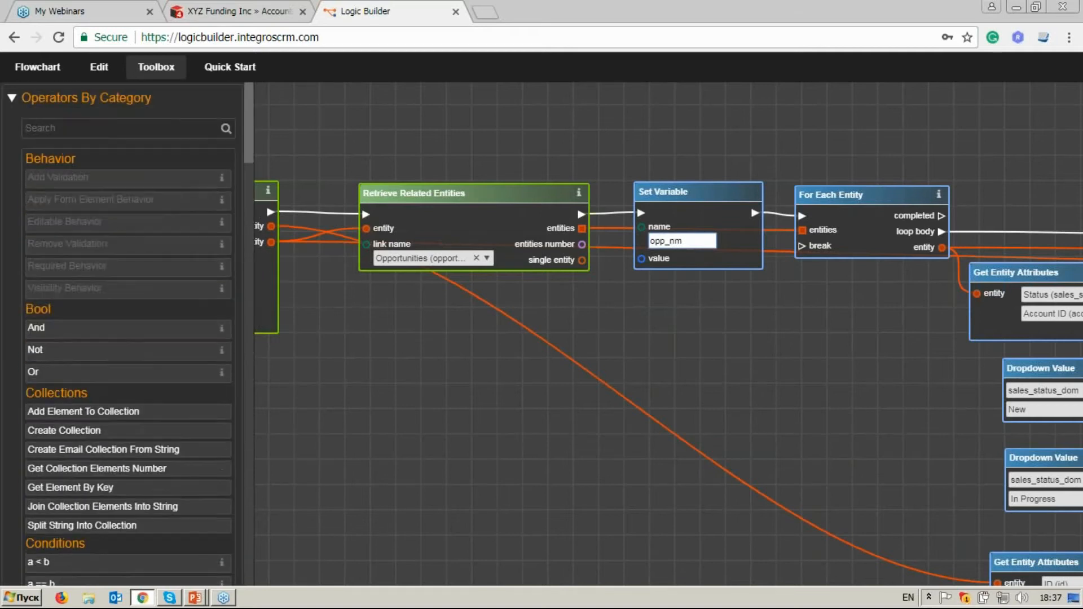
{"action": "left_click", "coordinate": [121, 128]}
{"action": "type", "text": "str"}
{"action": "left_click", "coordinate": [123, 252]}
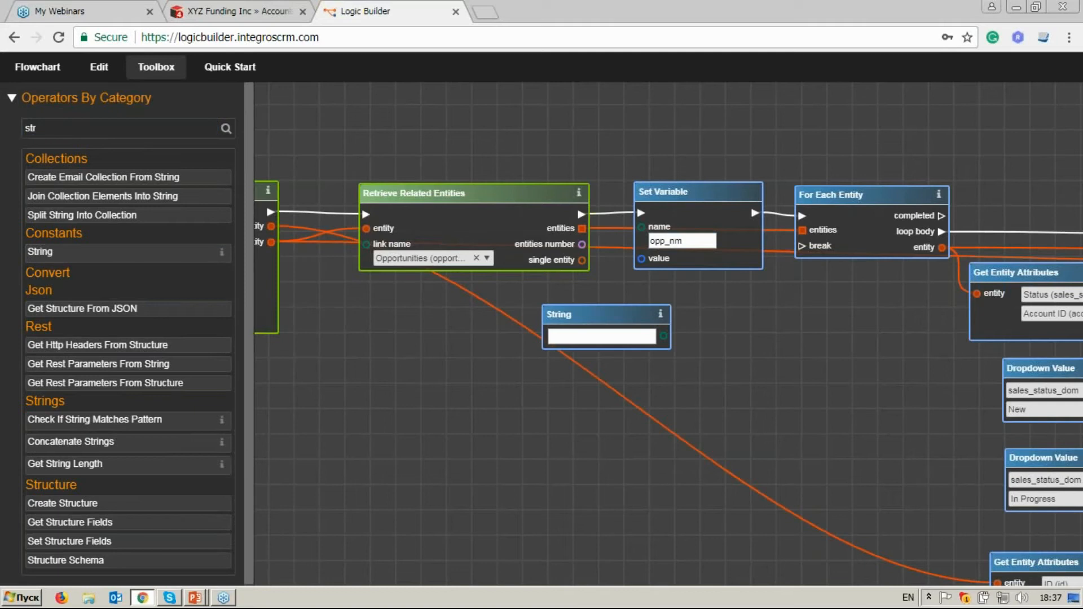
{"action": "left_click_drag", "start_coordinate": [643, 261], "coordinate": [642, 259]}
Search the operators for set v and add a second Set Variable block beyond Link Entities at the end of the flowchart.
{"action": "left_click_drag", "start_coordinate": [896, 409], "coordinate": [525, 333]}
{"action": "left_click_drag", "start_coordinate": [902, 341], "coordinate": [558, 337]}
{"action": "left_click_drag", "start_coordinate": [997, 333], "coordinate": [556, 333]}
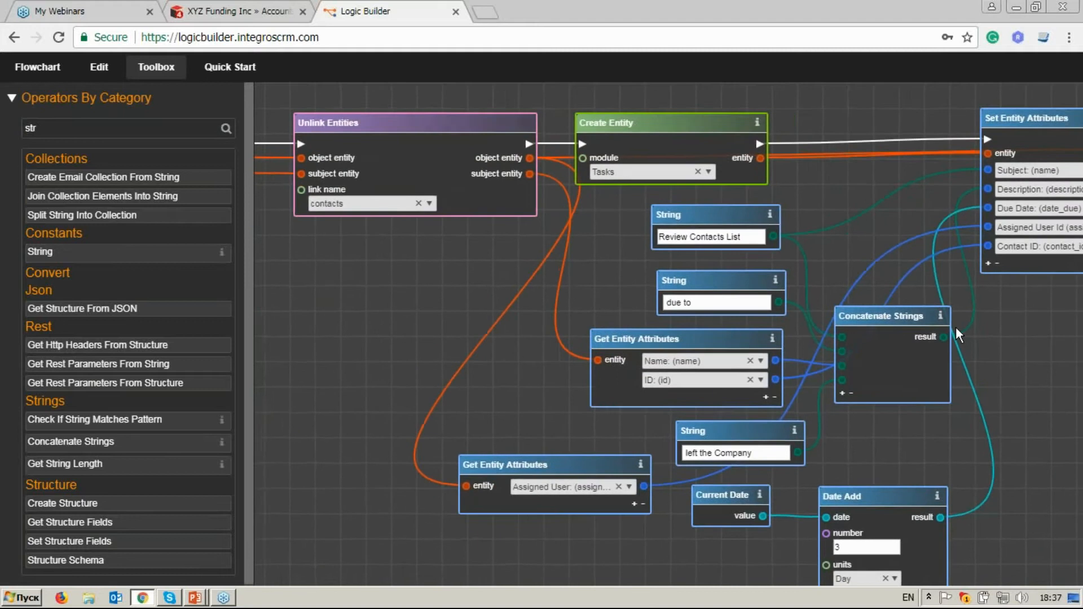
{"action": "left_click_drag", "start_coordinate": [956, 327], "coordinate": [445, 328]}
{"action": "left_click_drag", "start_coordinate": [1015, 336], "coordinate": [556, 353]}
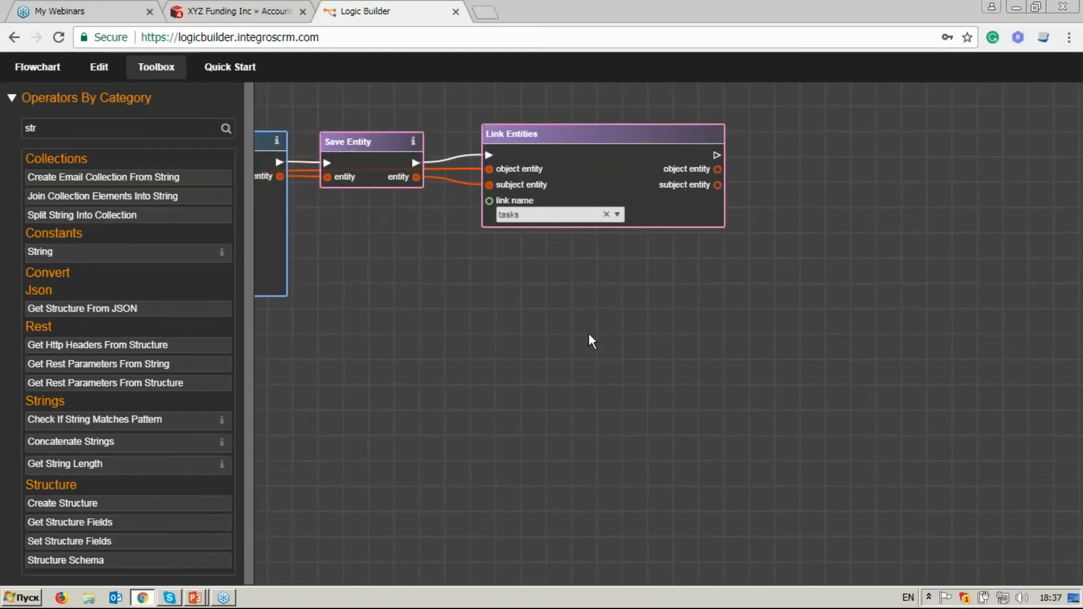
{"action": "left_click", "coordinate": [39, 129]}
{"action": "key", "text": "BackSpace"}
{"action": "key", "text": "BackSpace"}
{"action": "key", "text": "BackSpace"}
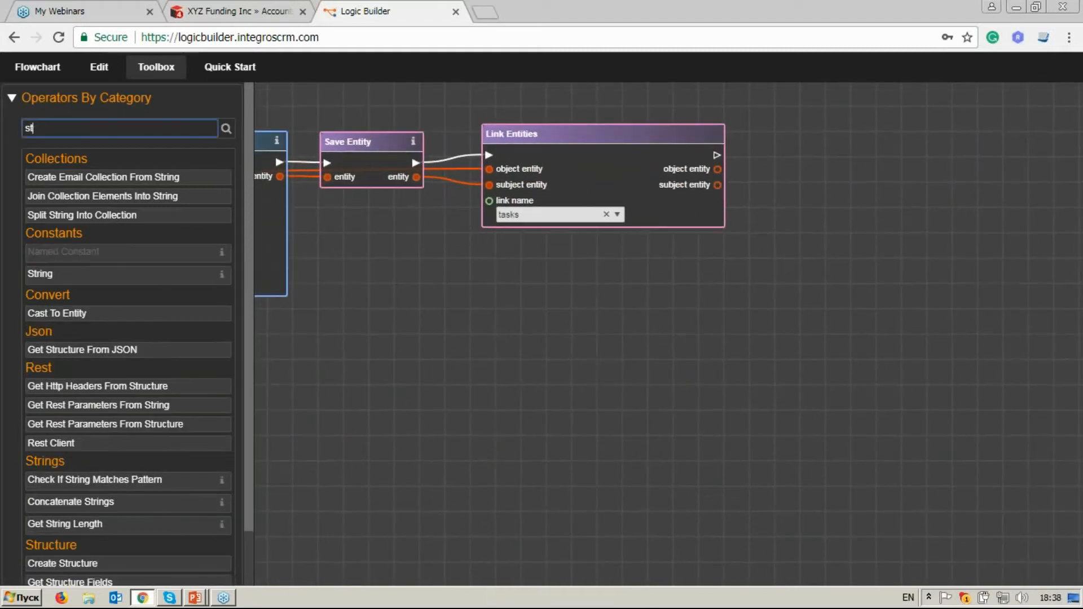
{"action": "type", "text": "set v"}
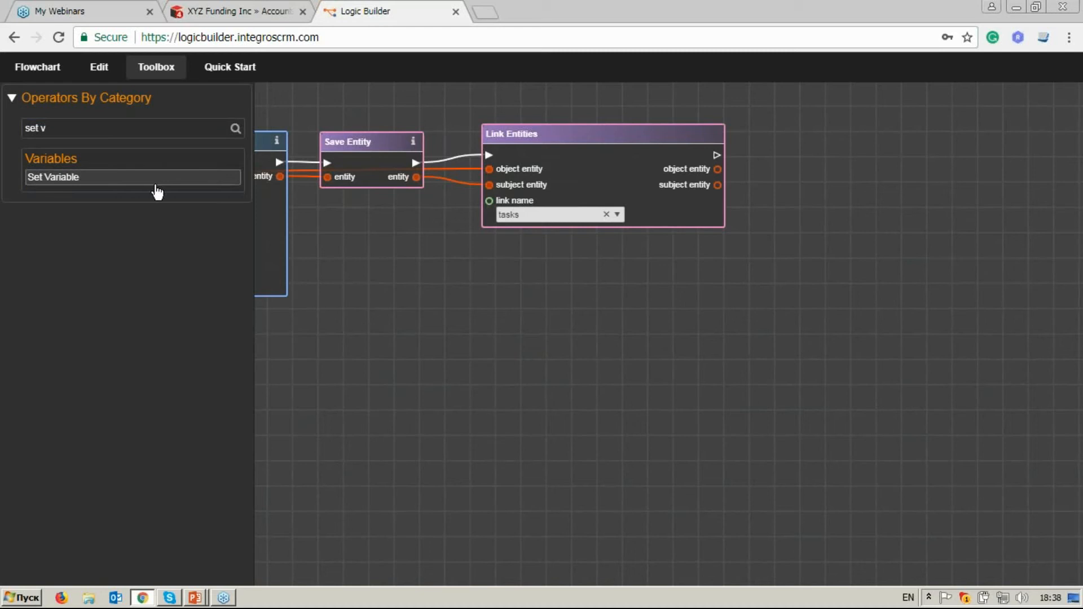
{"action": "left_click_drag", "start_coordinate": [155, 186], "coordinate": [920, 147]}
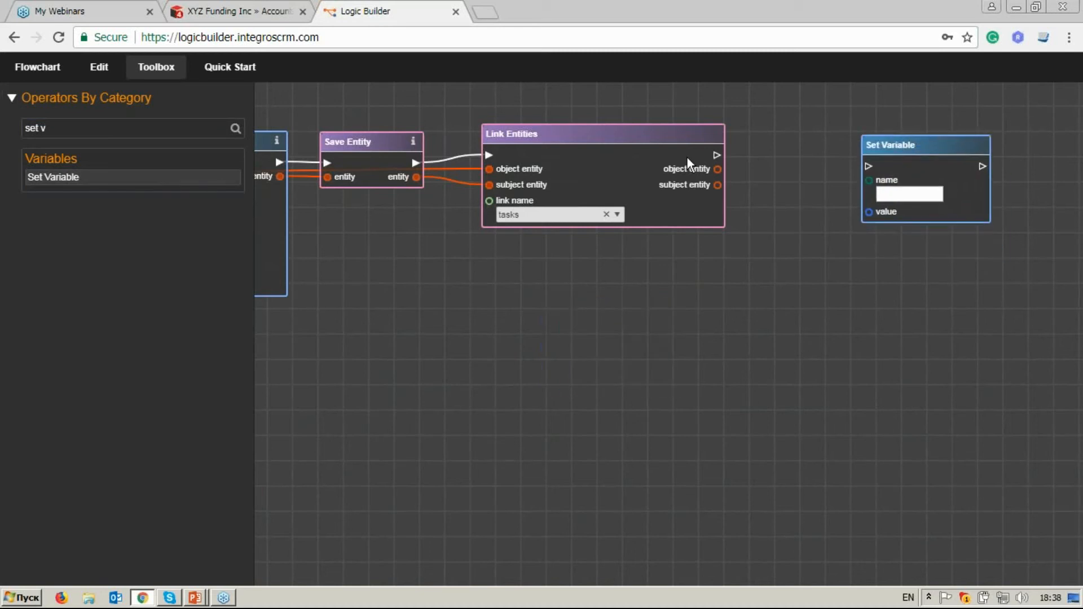
Connect the execution output of Link Entities to the new Set Variable block and name its variable opp_nm.
{"action": "left_click_drag", "start_coordinate": [717, 155], "coordinate": [869, 166]}
{"action": "left_click", "coordinate": [889, 193]}
{"action": "type", "text": "opp_nm"}
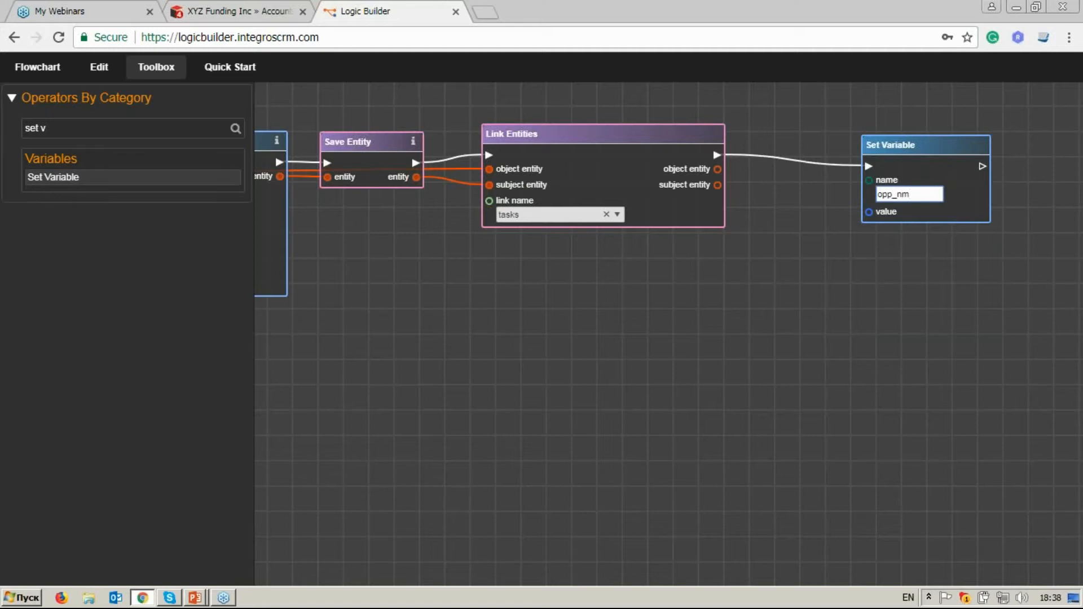
Add a Get Entity Attributes block below Link Entities and connect its entity input to the object entity output of Link Entities.
{"action": "left_click_drag", "start_coordinate": [71, 130], "coordinate": [9, 127]}
{"action": "type", "text": "get en"}
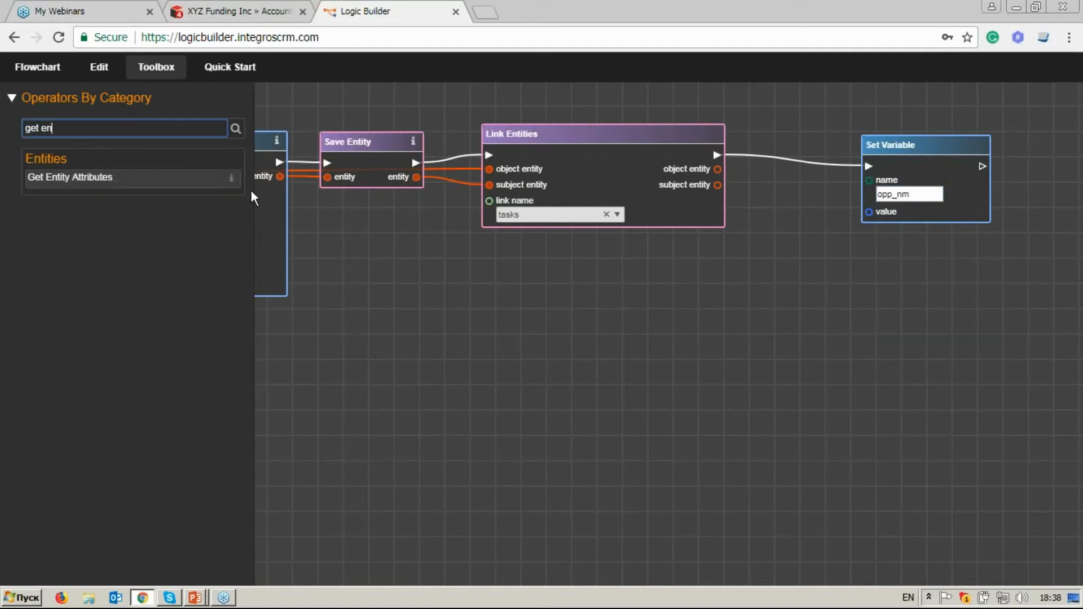
{"action": "left_click_drag", "start_coordinate": [214, 177], "coordinate": [800, 328]}
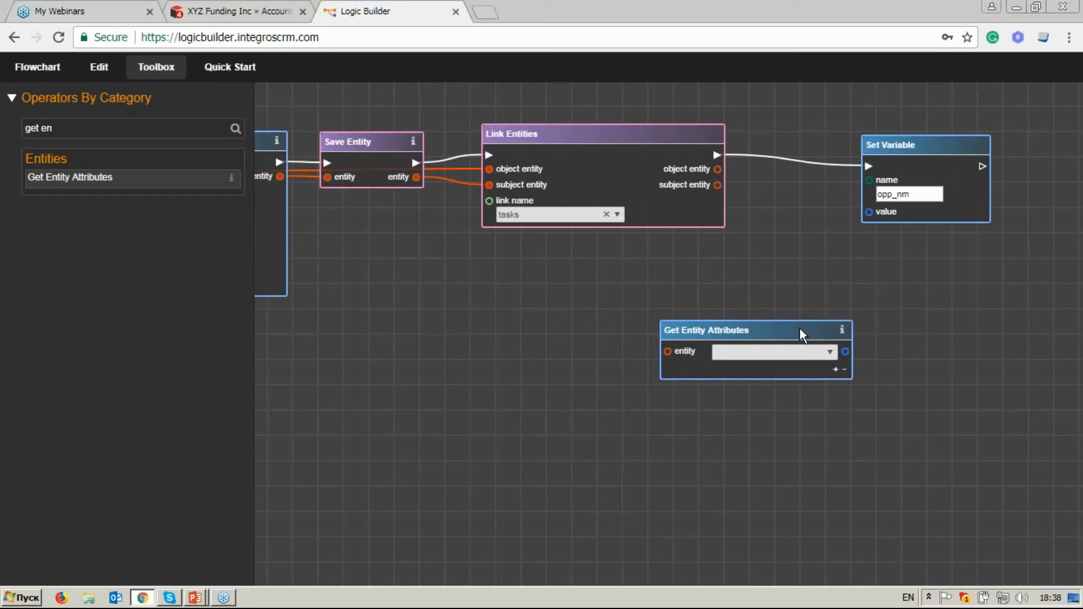
{"action": "left_click_drag", "start_coordinate": [570, 330], "coordinate": [747, 315]}
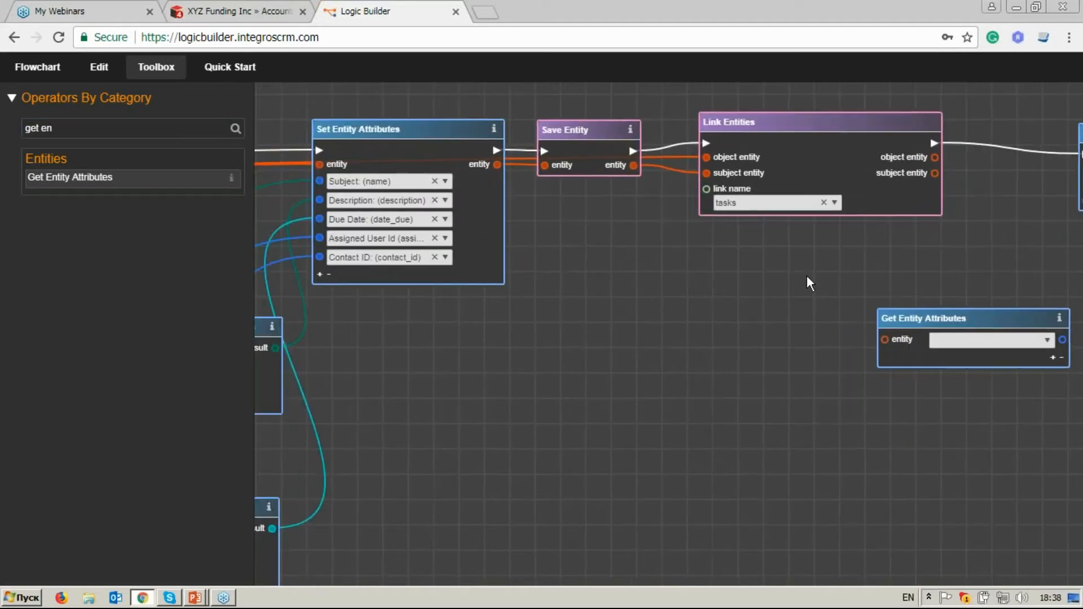
{"action": "left_click_drag", "start_coordinate": [806, 275], "coordinate": [672, 290]}
{"action": "left_click", "coordinate": [799, 170]}
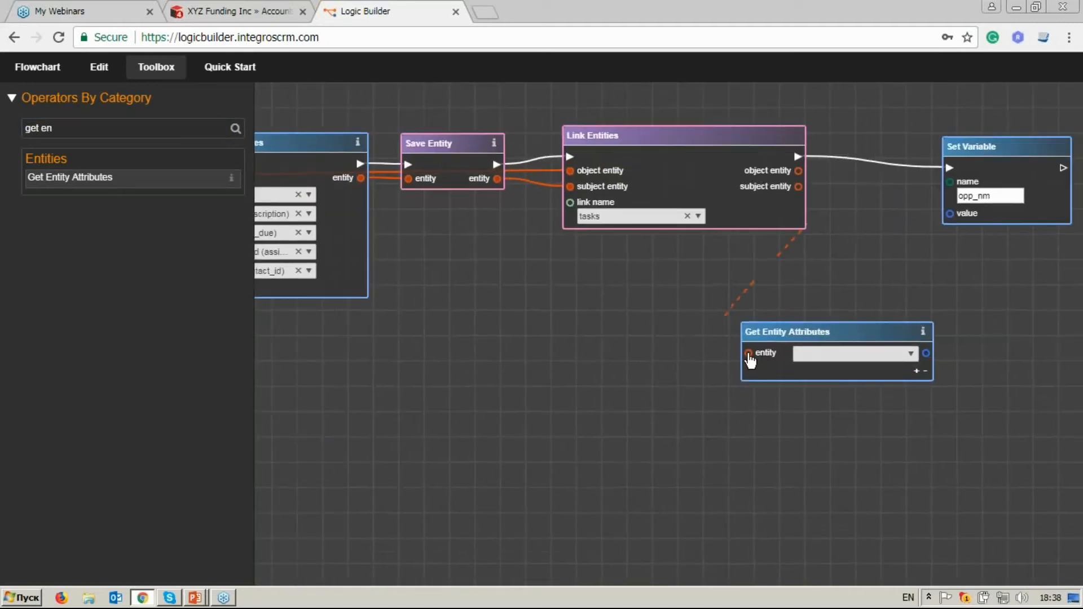
{"action": "left_click", "coordinate": [748, 354]}
Choose Opportunity Name and amount as the two attributes of the new Get Entity Attributes block.
{"action": "left_click", "coordinate": [910, 354]}
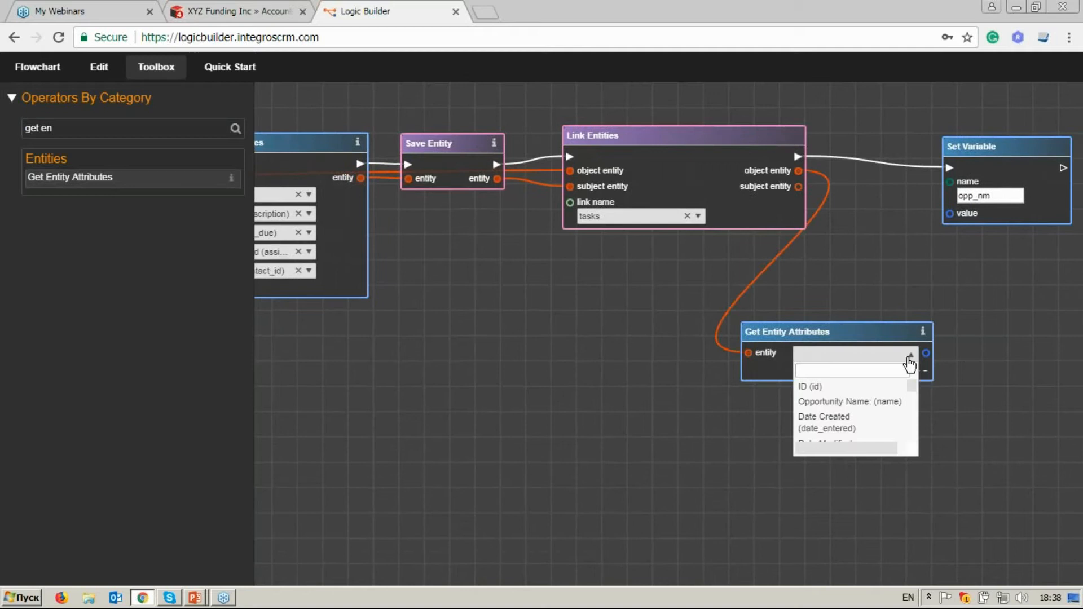
{"action": "left_click", "coordinate": [881, 402]}
{"action": "left_click_drag", "start_coordinate": [881, 332], "coordinate": [858, 333]}
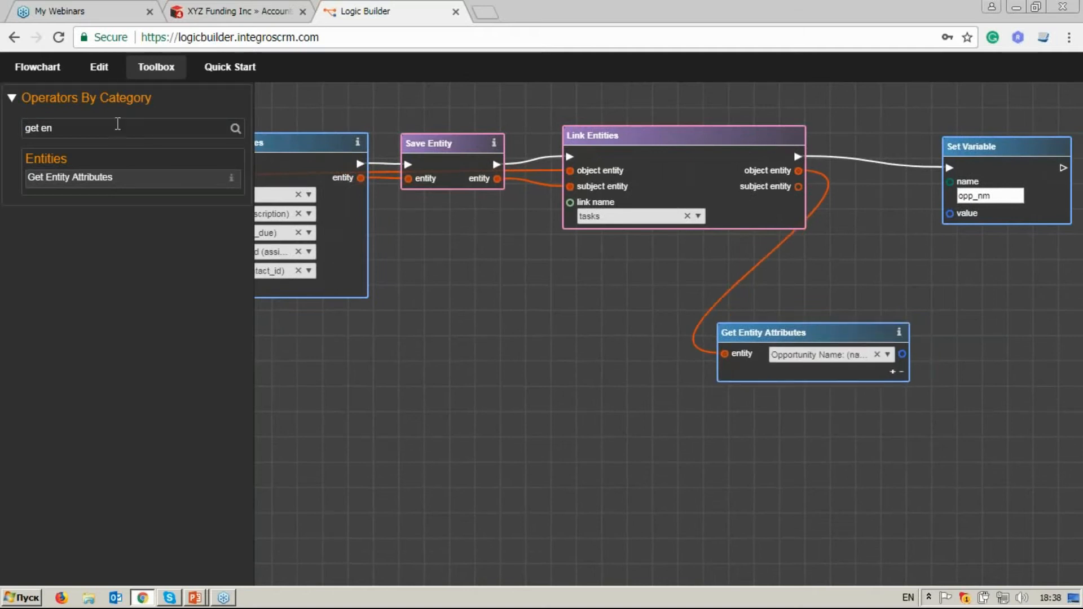
{"action": "left_click", "coordinate": [886, 376]}
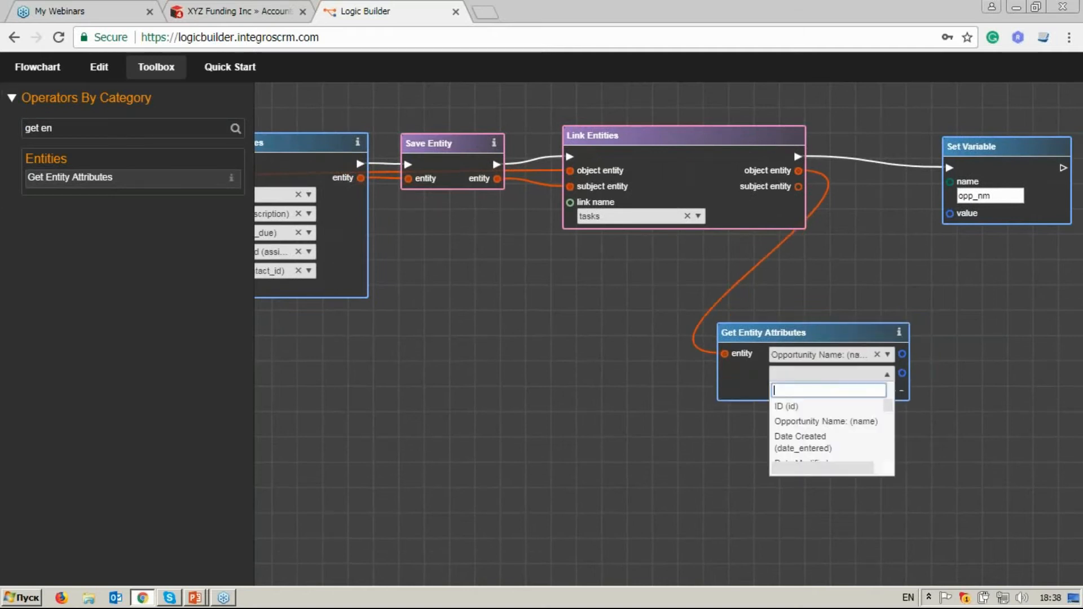
{"action": "type", "text": "am"}
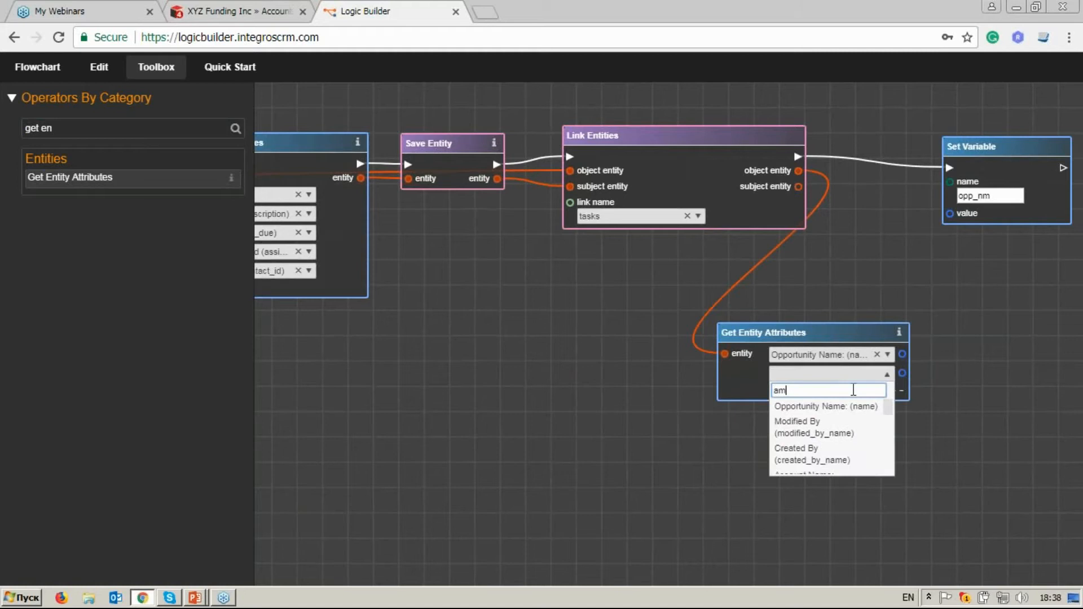
{"action": "type", "text": "oun"}
{"action": "key", "text": "Return"}
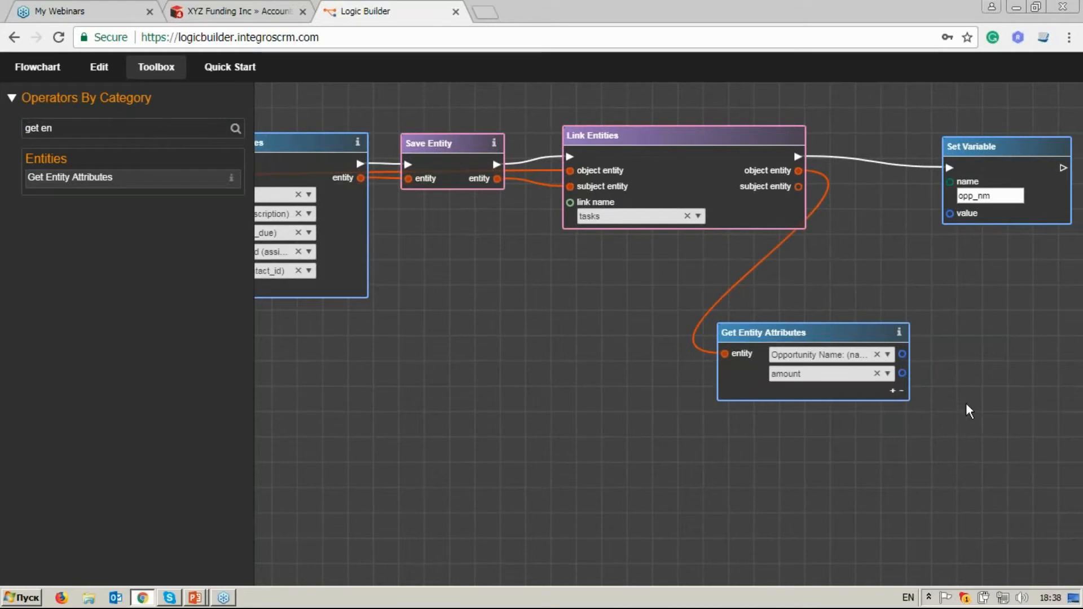
Search the operators for get v, add a Get Variable block above Get Entity Attributes, and name its variable opp_nm.
{"action": "left_click_drag", "start_coordinate": [966, 403], "coordinate": [839, 413]}
{"action": "left_click_drag", "start_coordinate": [849, 156], "coordinate": [889, 155]}
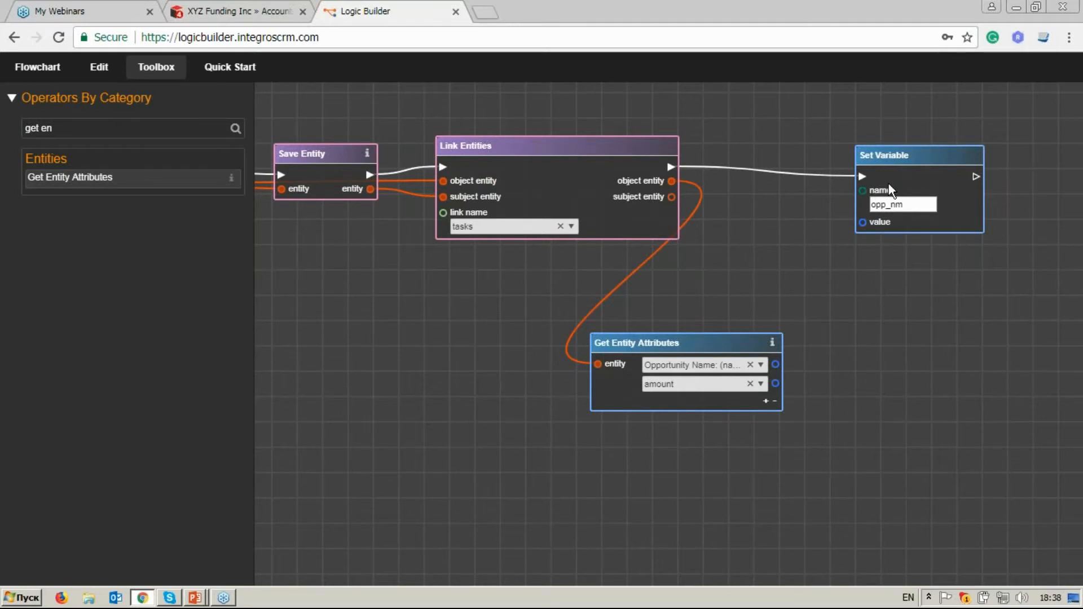
{"action": "left_click_drag", "start_coordinate": [54, 129], "coordinate": [12, 130]}
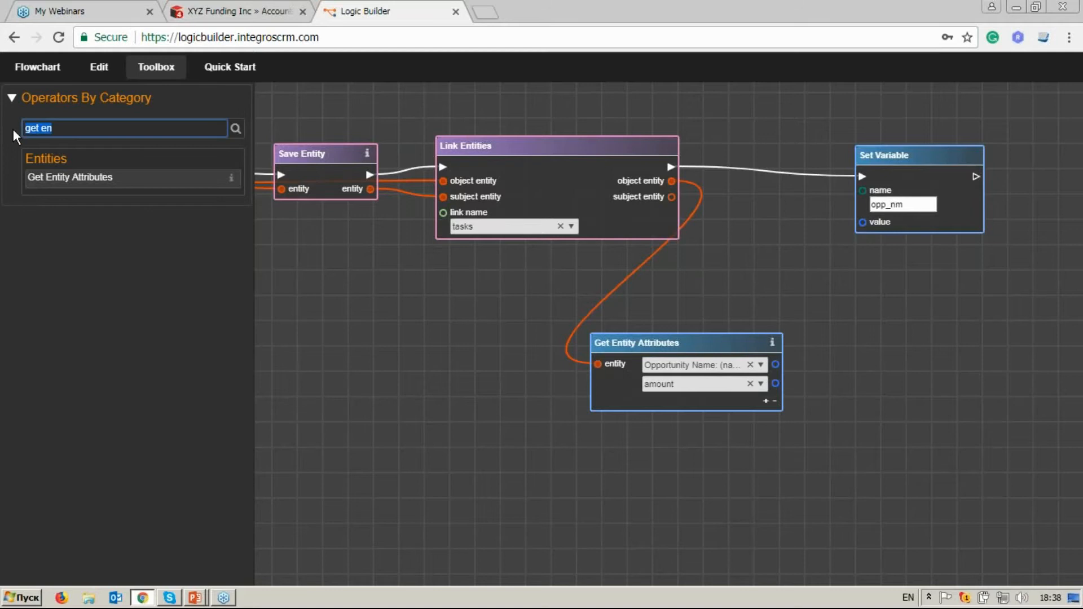
{"action": "type", "text": "get "}
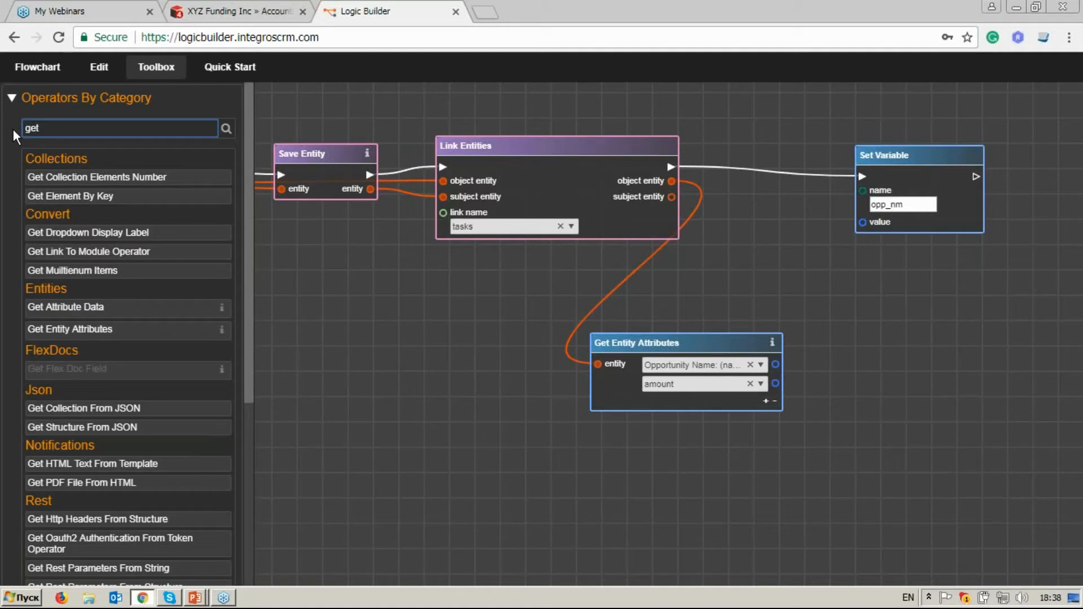
{"action": "type", "text": "v"}
{"action": "left_click_drag", "start_coordinate": [24, 179], "coordinate": [690, 276]}
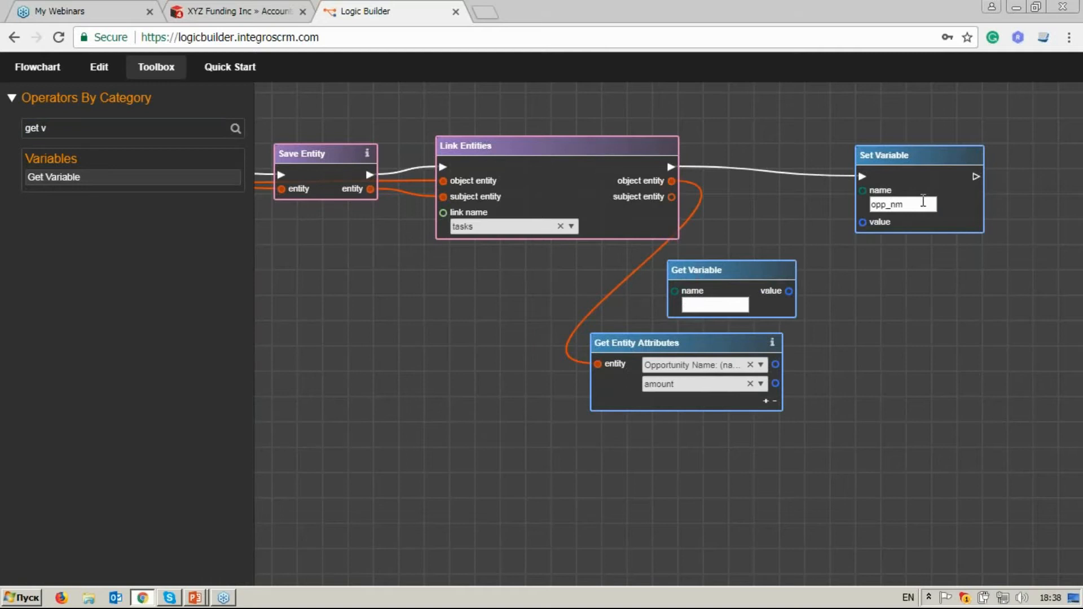
{"action": "left_click_drag", "start_coordinate": [923, 203], "coordinate": [867, 202]}
{"action": "key", "text": "ctrl+c"}
{"action": "left_click", "coordinate": [719, 308]}
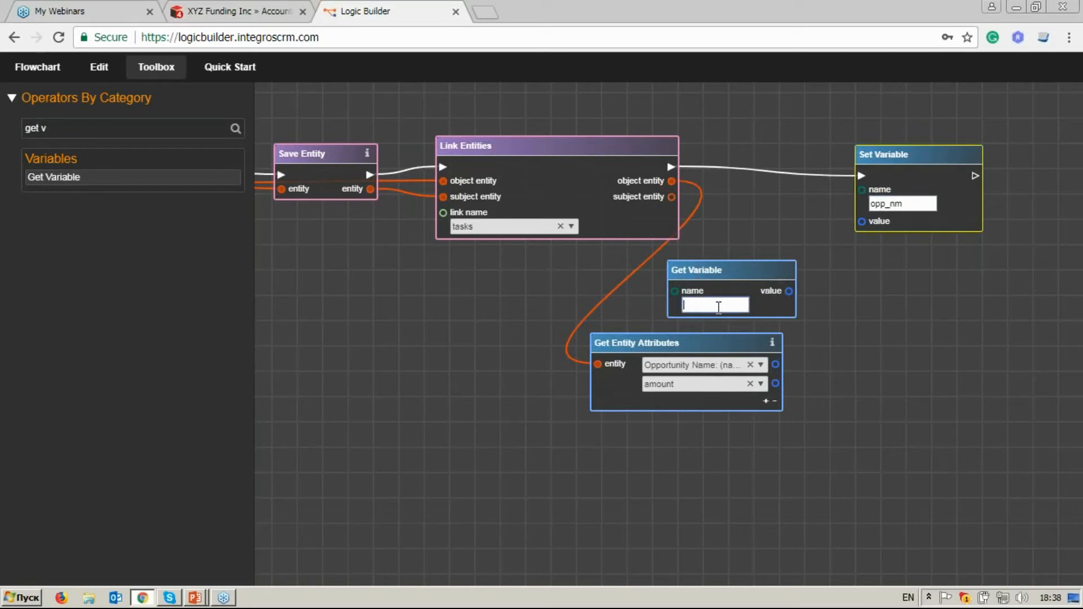
{"action": "key", "text": "ctrl+v"}
{"action": "left_click_drag", "start_coordinate": [754, 269], "coordinate": [740, 271]}
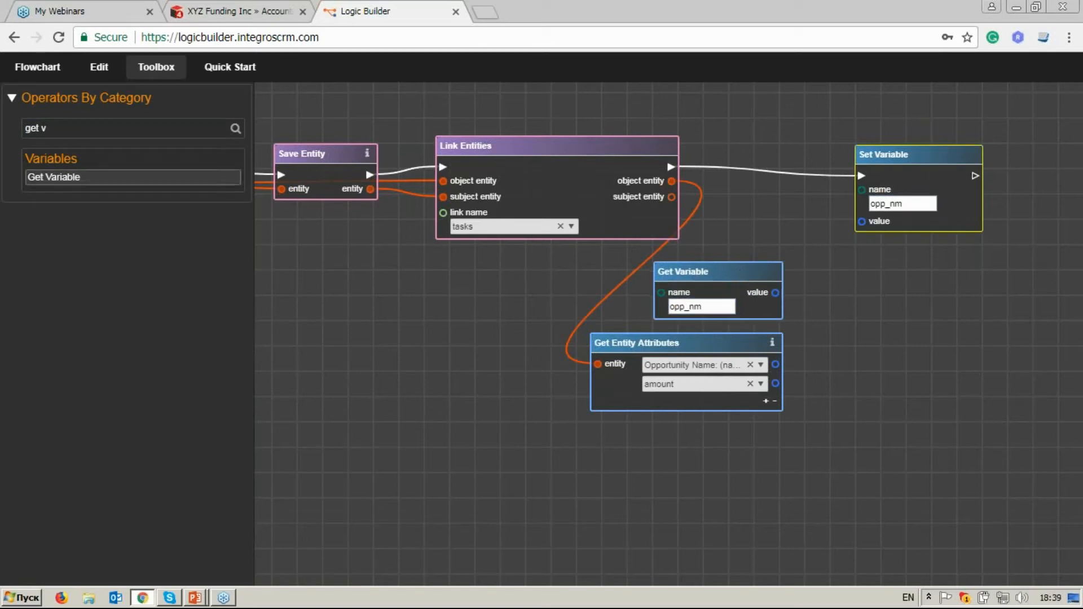
Search the operators for conca, add a Concatenate Strings block, and connect the Get Variable value to its first input.
{"action": "left_click_drag", "start_coordinate": [75, 134], "coordinate": [14, 132]}
{"action": "type", "text": "con"}
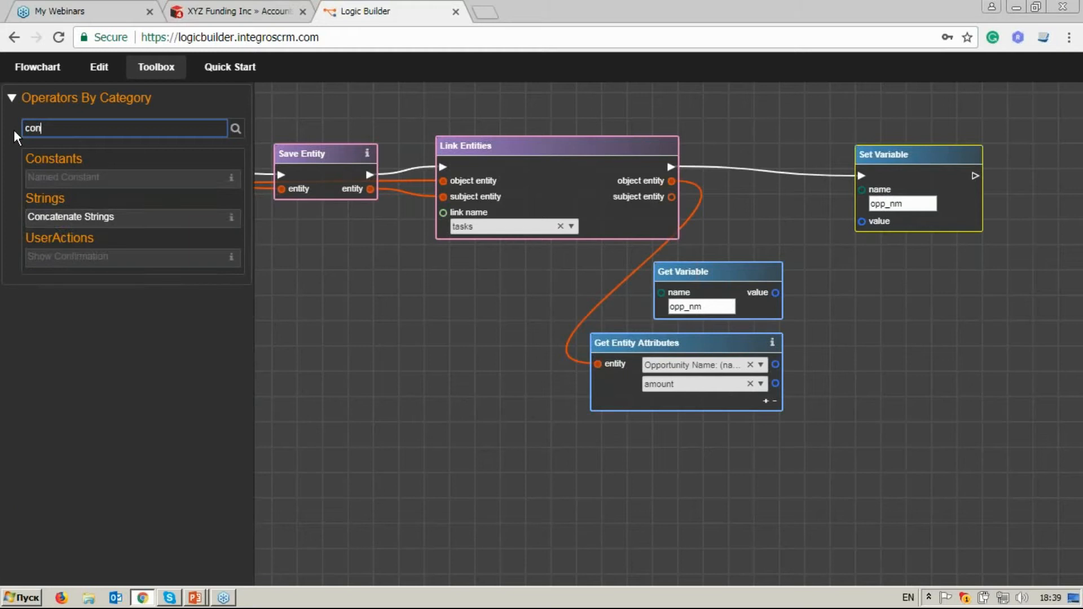
{"action": "type", "text": "ca"}
{"action": "left_click_drag", "start_coordinate": [87, 175], "coordinate": [702, 333]}
{"action": "left_click_drag", "start_coordinate": [582, 316], "coordinate": [808, 331]}
{"action": "left_click_drag", "start_coordinate": [726, 347], "coordinate": [720, 348]}
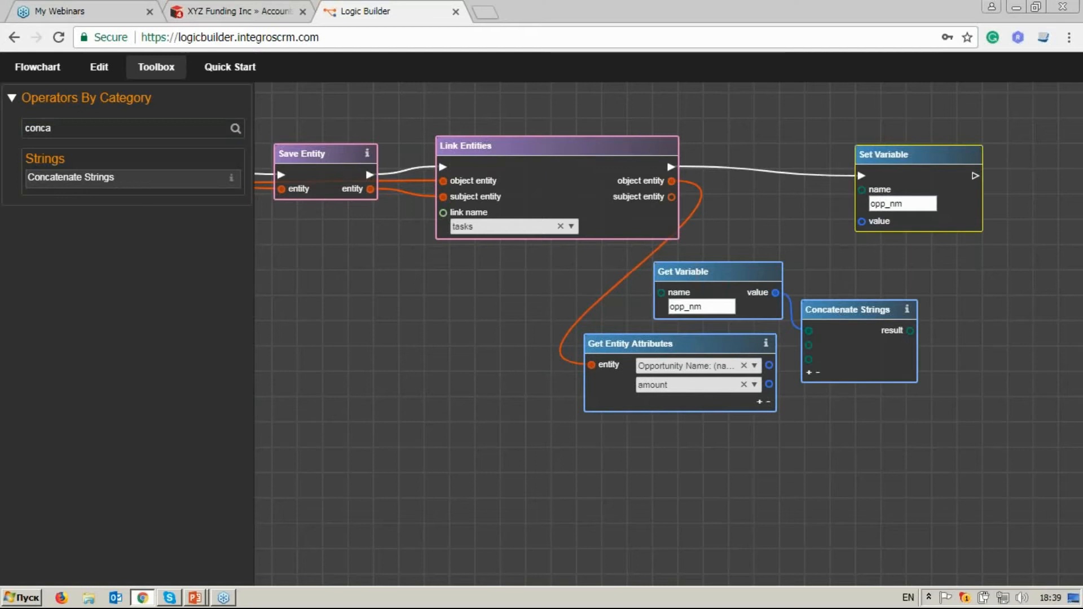
Search the operators for str and add a String constant block below the opportunity's Get Entity Attributes block.
{"action": "double_click", "coordinate": [37, 128]}
{"action": "type", "text": "str"}
{"action": "left_click_drag", "start_coordinate": [40, 251], "coordinate": [698, 452]}
{"action": "left_click", "coordinate": [758, 468]}
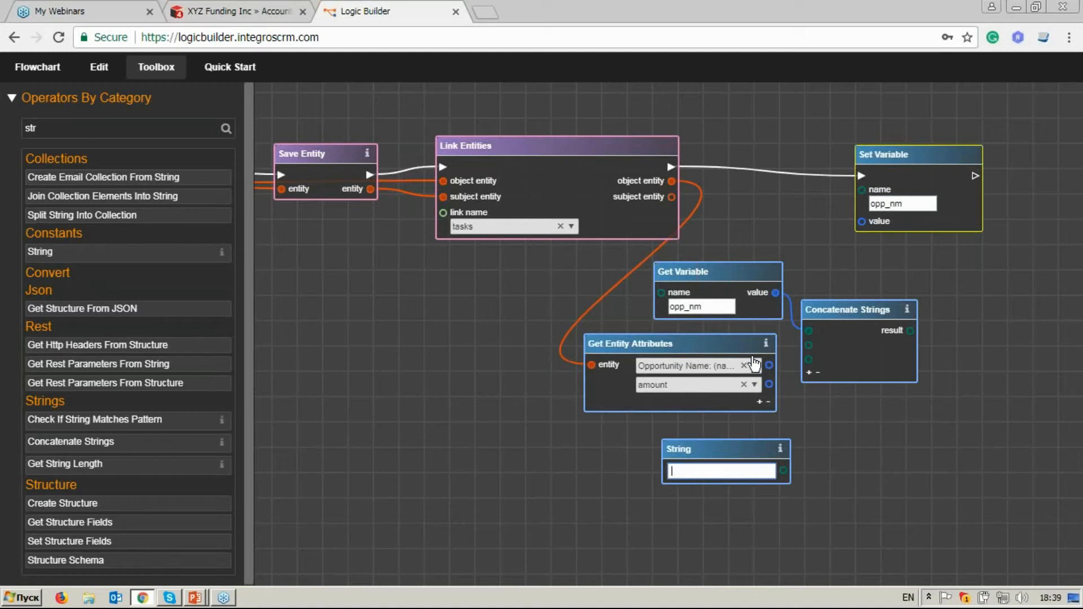
{"action": "left_click_drag", "start_coordinate": [724, 347], "coordinate": [725, 360]}
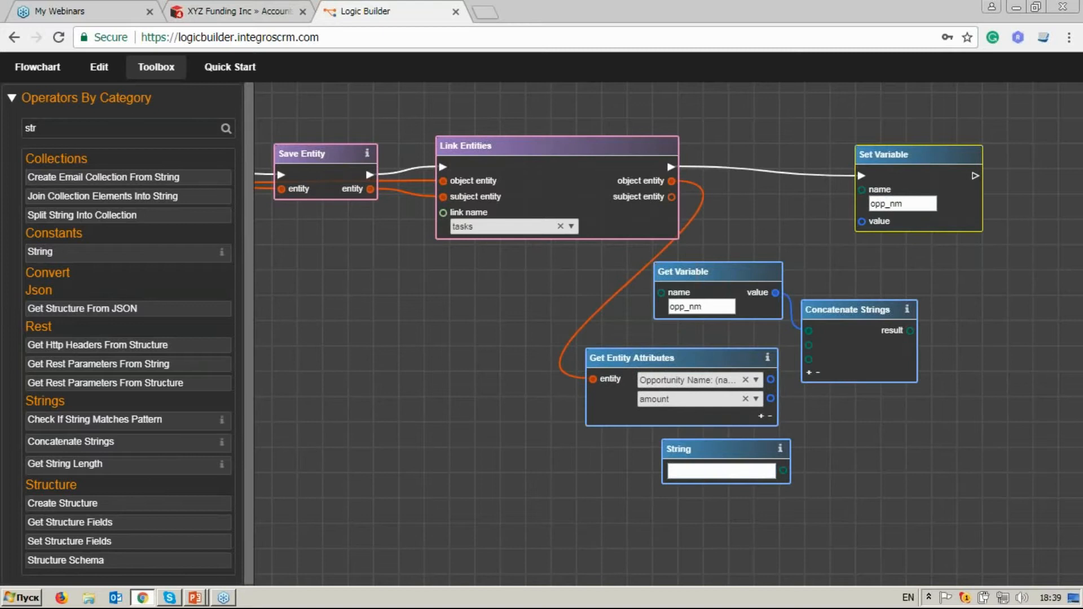
Search the operators for new, add a New Line block, and connect it to the second input of Concatenate Strings.
{"action": "double_click", "coordinate": [70, 128]}
{"action": "type", "text": "new"}
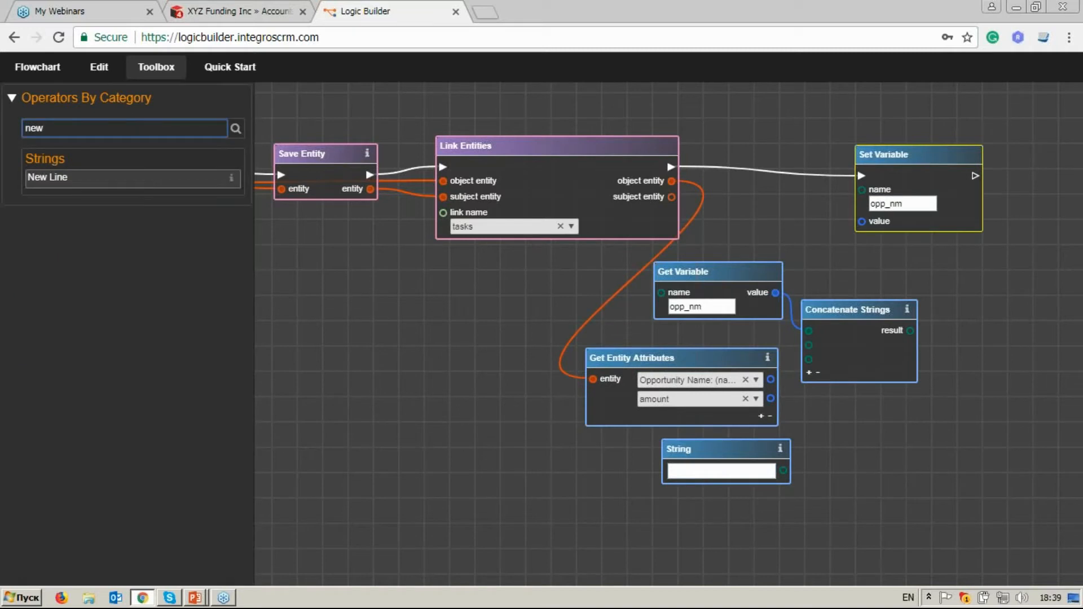
{"action": "left_click", "coordinate": [48, 178]}
{"action": "left_click_drag", "start_coordinate": [586, 314], "coordinate": [529, 297]}
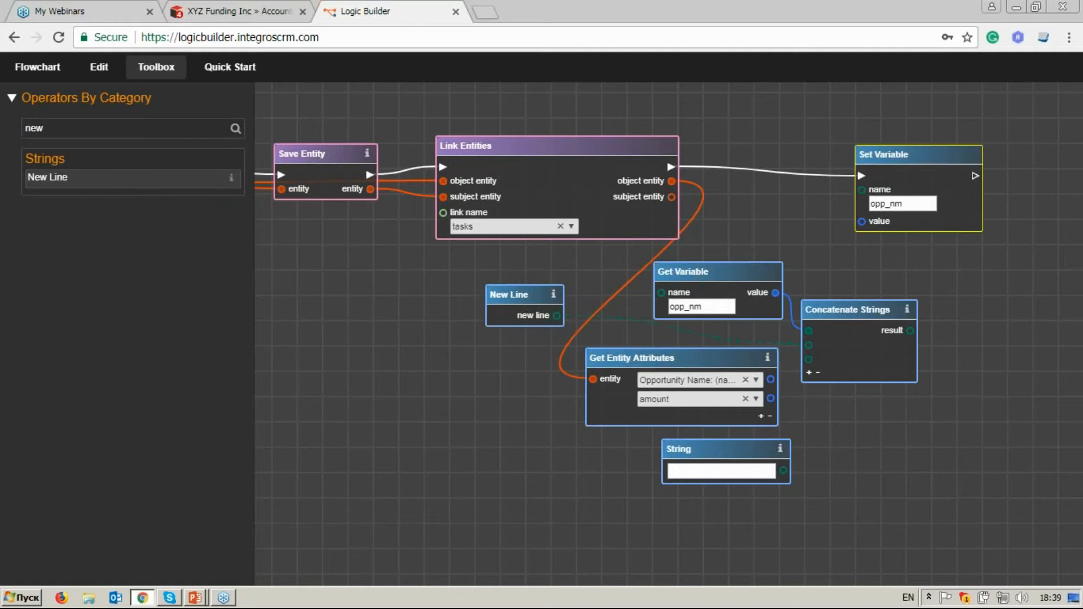
{"action": "left_click_drag", "start_coordinate": [809, 347], "coordinate": [808, 345]}
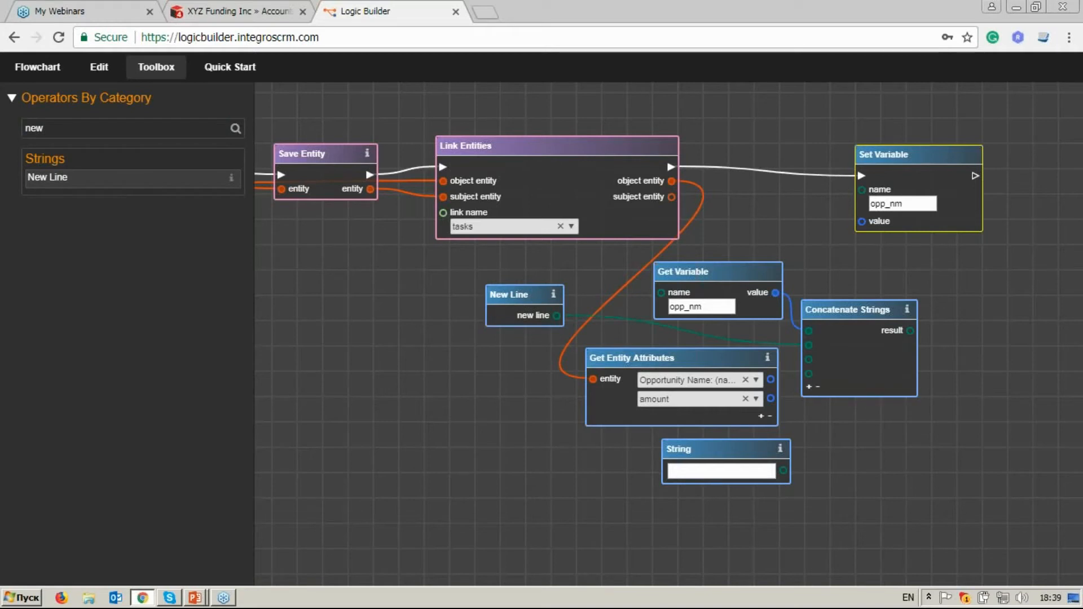
Connect the opportunity name, String and amount to further Concatenate Strings inputs, and its result to the value of the last Set Variable block.
{"action": "left_click", "coordinate": [809, 387]}
{"action": "left_click_drag", "start_coordinate": [771, 380], "coordinate": [809, 359]}
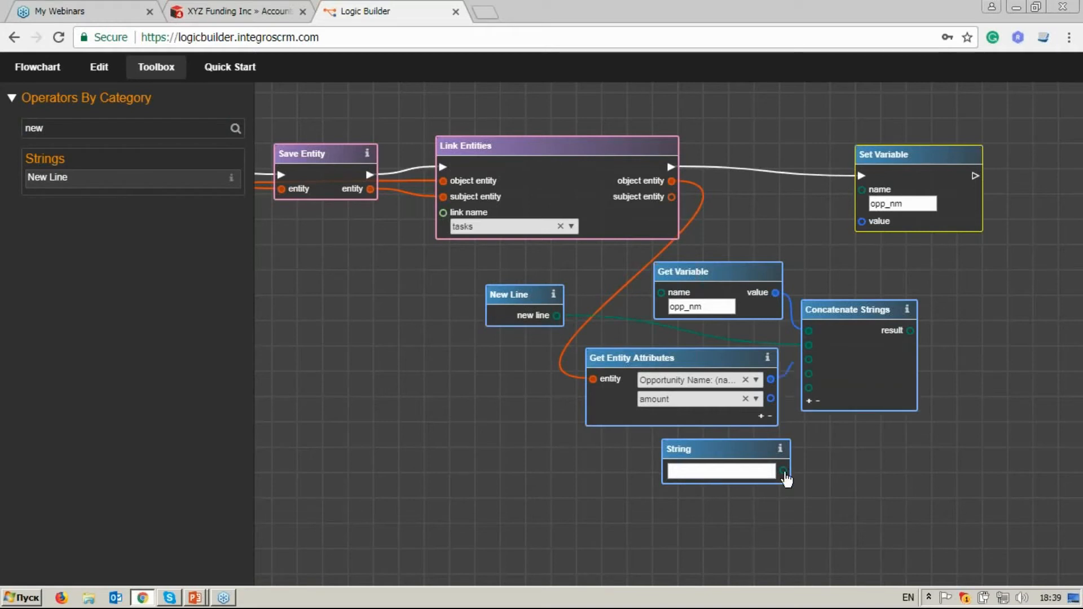
{"action": "left_click_drag", "start_coordinate": [783, 471], "coordinate": [809, 389]}
{"action": "left_click_drag", "start_coordinate": [843, 232], "coordinate": [862, 221]}
Review the whole flowchart from the opp_nm initialization through the For Each Entity loop to the final Set Variable block.
{"action": "left_click", "coordinate": [157, 66]}
{"action": "scroll", "coordinate": [198, 171], "scroll_direction": "down", "scroll_amount": 2}
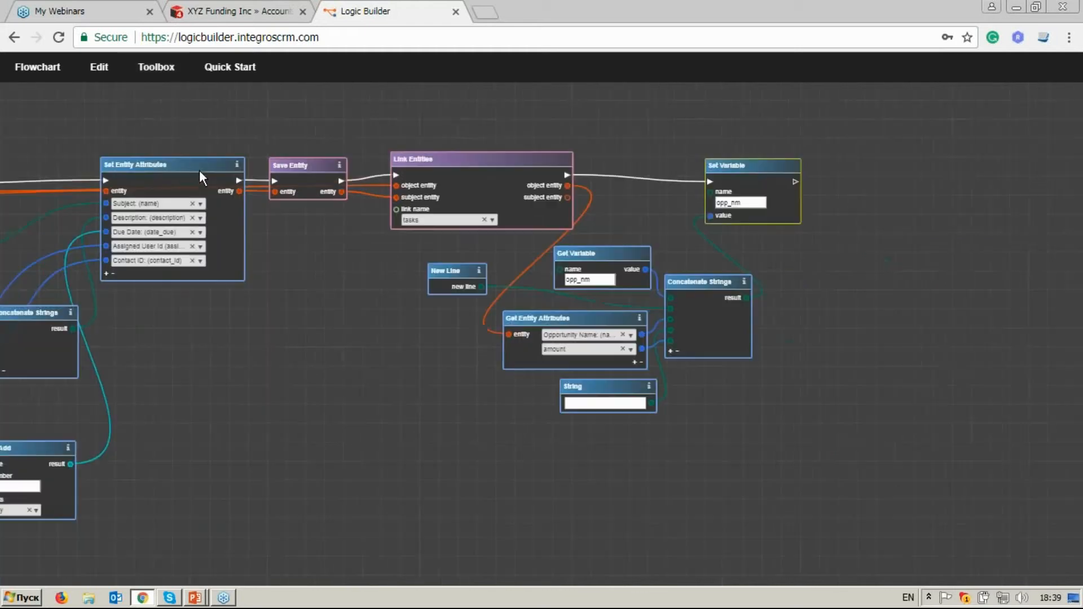
{"action": "left_click_drag", "start_coordinate": [181, 298], "coordinate": [621, 277]}
{"action": "left_click_drag", "start_coordinate": [124, 282], "coordinate": [551, 284]}
{"action": "left_click_drag", "start_coordinate": [83, 268], "coordinate": [418, 266]}
{"action": "left_click_drag", "start_coordinate": [169, 277], "coordinate": [353, 281]}
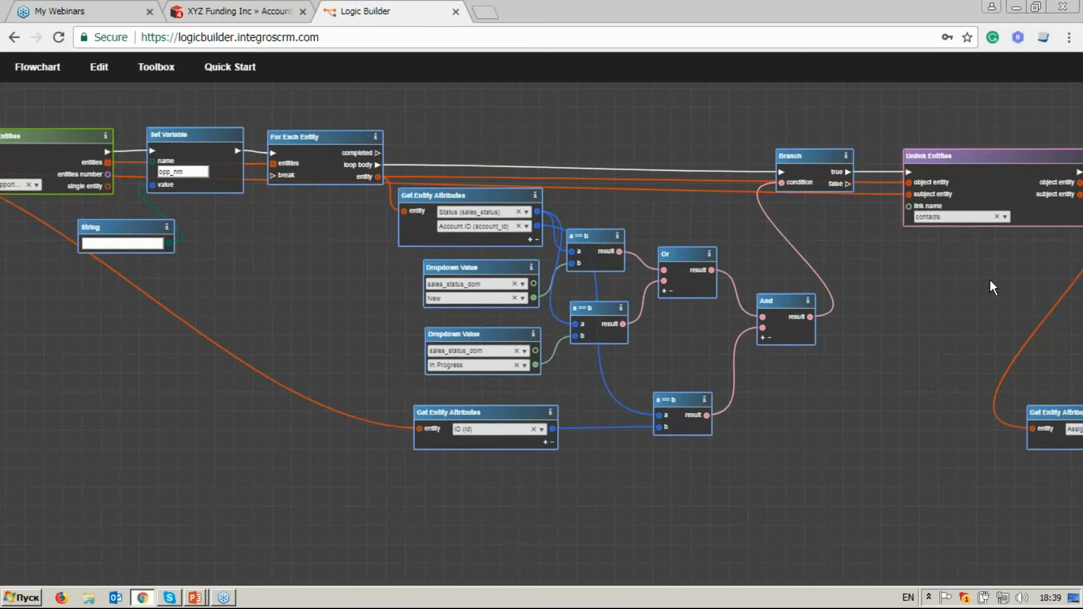
{"action": "left_click_drag", "start_coordinate": [990, 280], "coordinate": [710, 280]}
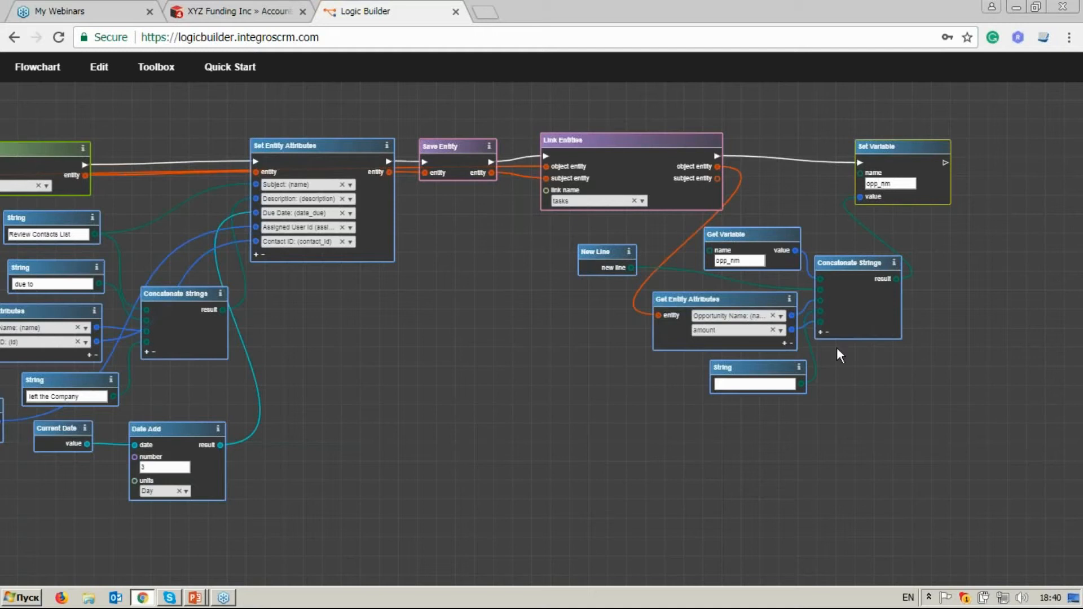
{"action": "left_click_drag", "start_coordinate": [190, 322], "coordinate": [709, 326]}
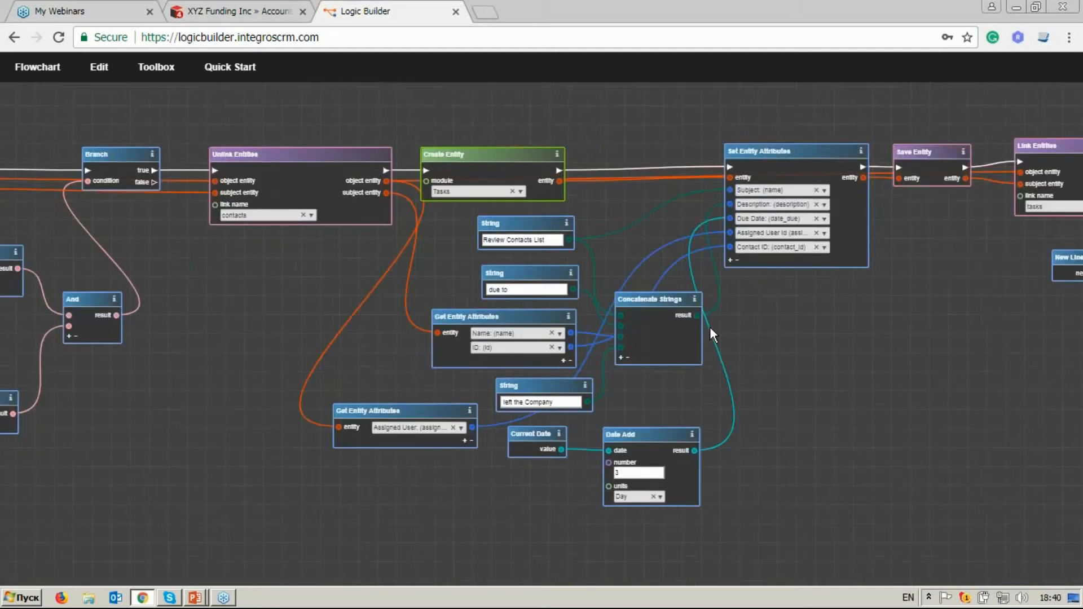
{"action": "left_click_drag", "start_coordinate": [126, 314], "coordinate": [640, 300]}
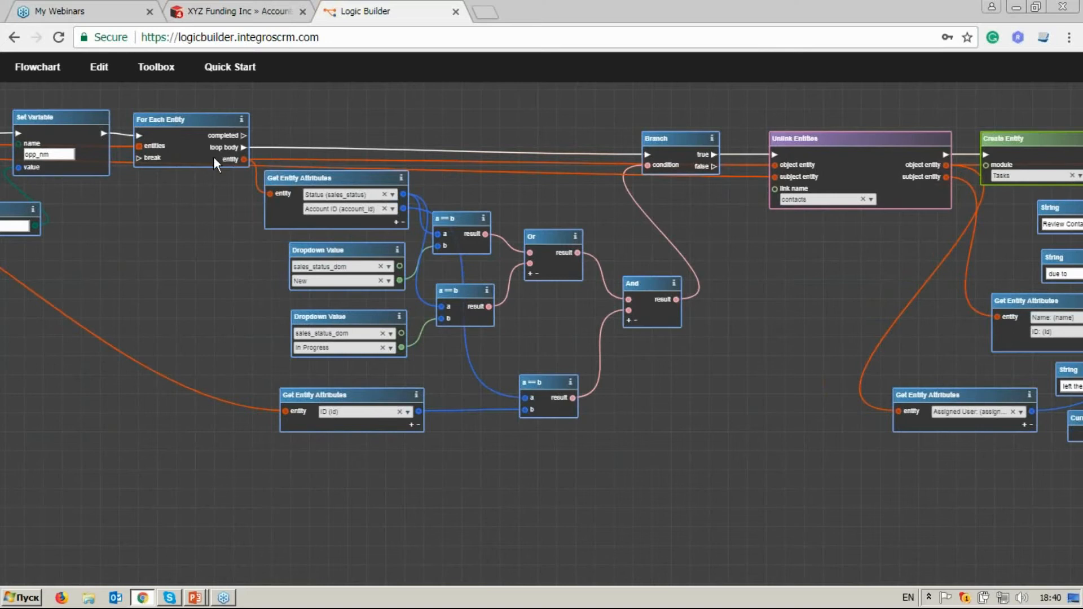
{"action": "left_click_drag", "start_coordinate": [740, 244], "coordinate": [375, 241]}
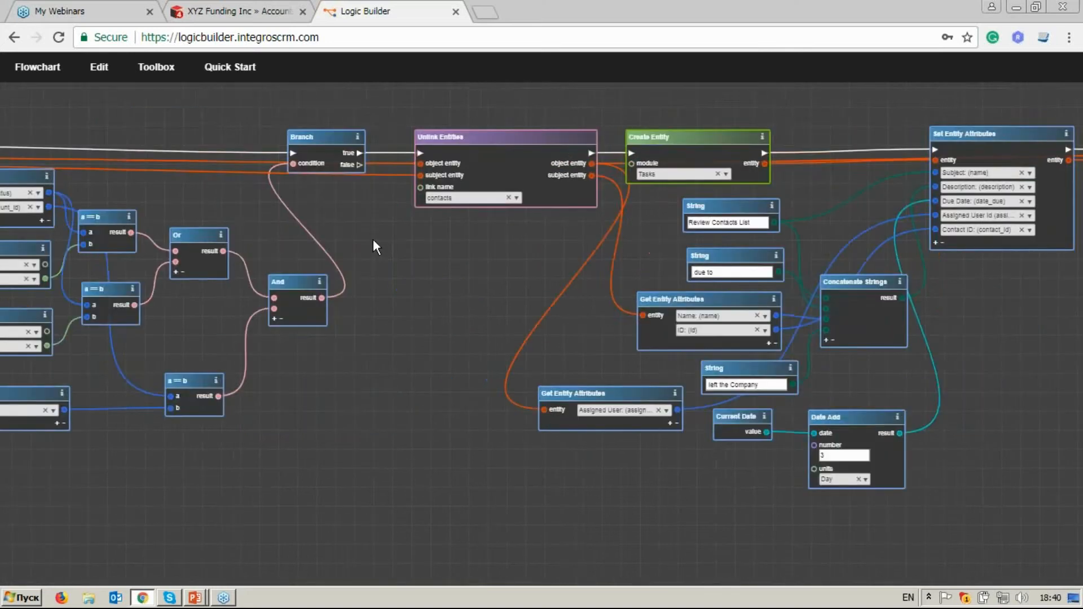
{"action": "left_click_drag", "start_coordinate": [482, 249], "coordinate": [106, 251]}
{"action": "left_click", "coordinate": [698, 237]}
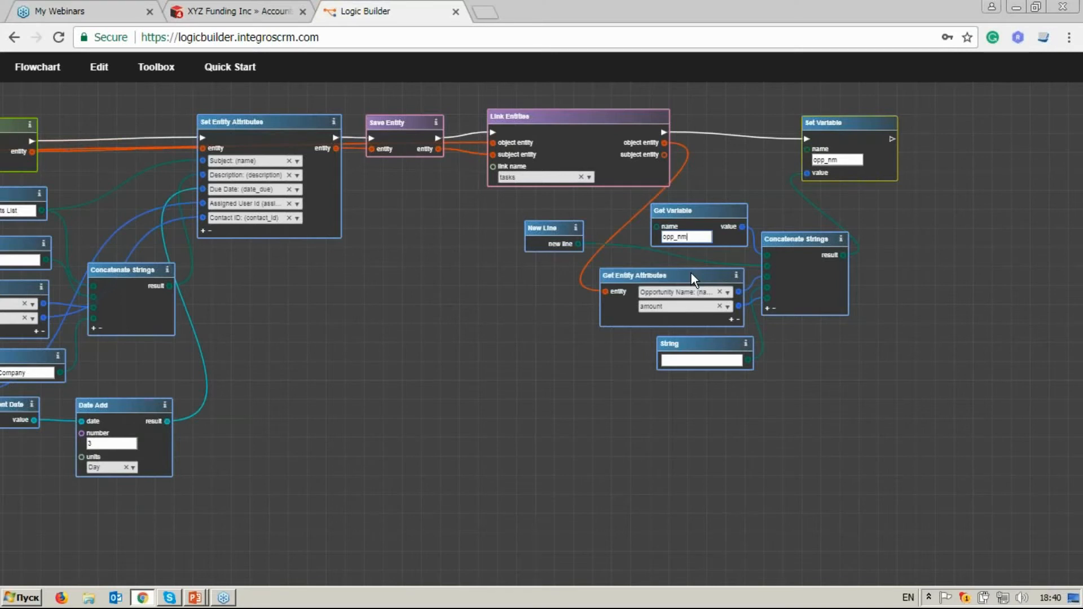
{"action": "left_click_drag", "start_coordinate": [253, 272], "coordinate": [747, 288]}
{"action": "left_click_drag", "start_coordinate": [215, 273], "coordinate": [790, 272]}
{"action": "left_click_drag", "start_coordinate": [179, 220], "coordinate": [519, 374]}
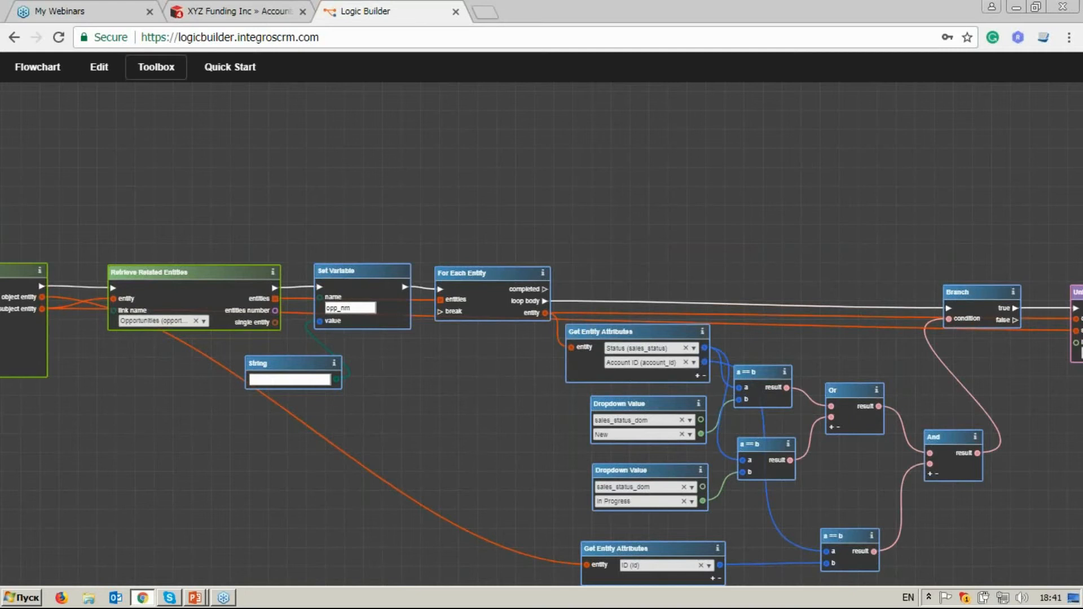
Search the operators for cre, add a Create Entity block above the loop, and connect it to the completed output of For Each Entity.
{"action": "left_click", "coordinate": [157, 66]}
{"action": "left_click", "coordinate": [103, 128]}
{"action": "key", "text": "BackSpace"}
{"action": "key", "text": "BackSpace"}
{"action": "key", "text": "BackSpace"}
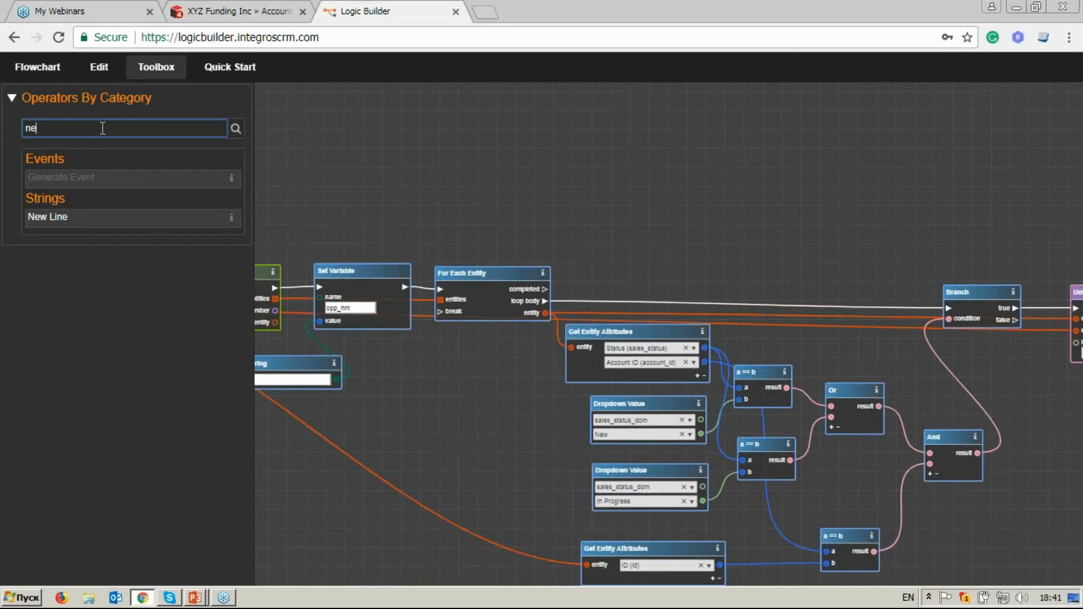
{"action": "type", "text": "cre"}
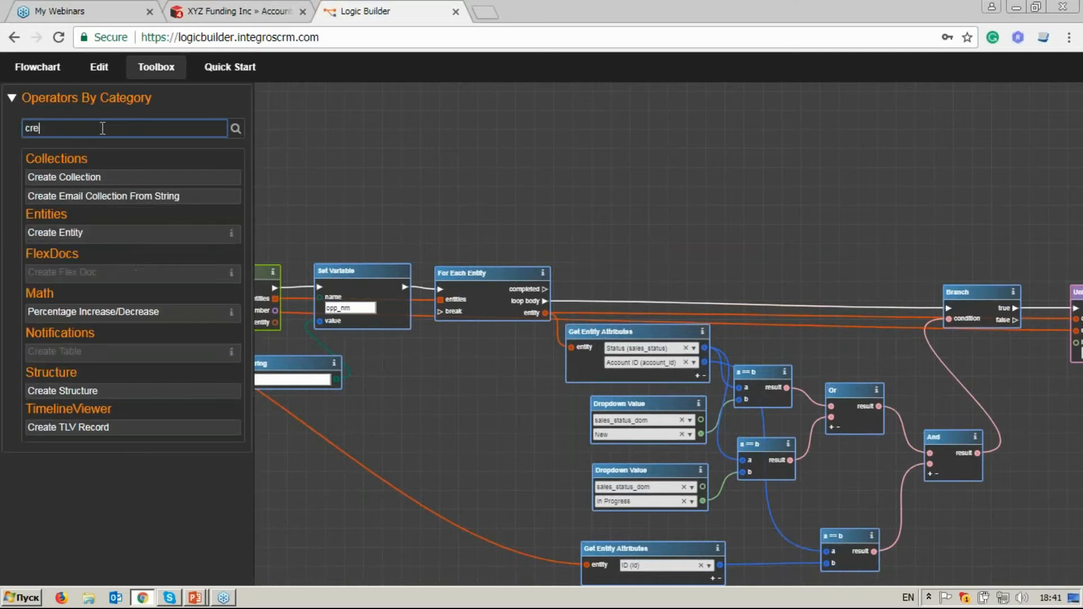
{"action": "left_click_drag", "start_coordinate": [55, 233], "coordinate": [585, 168]}
{"action": "left_click_drag", "start_coordinate": [545, 289], "coordinate": [599, 93]}
{"action": "left_click_drag", "start_coordinate": [621, 193], "coordinate": [625, 319]}
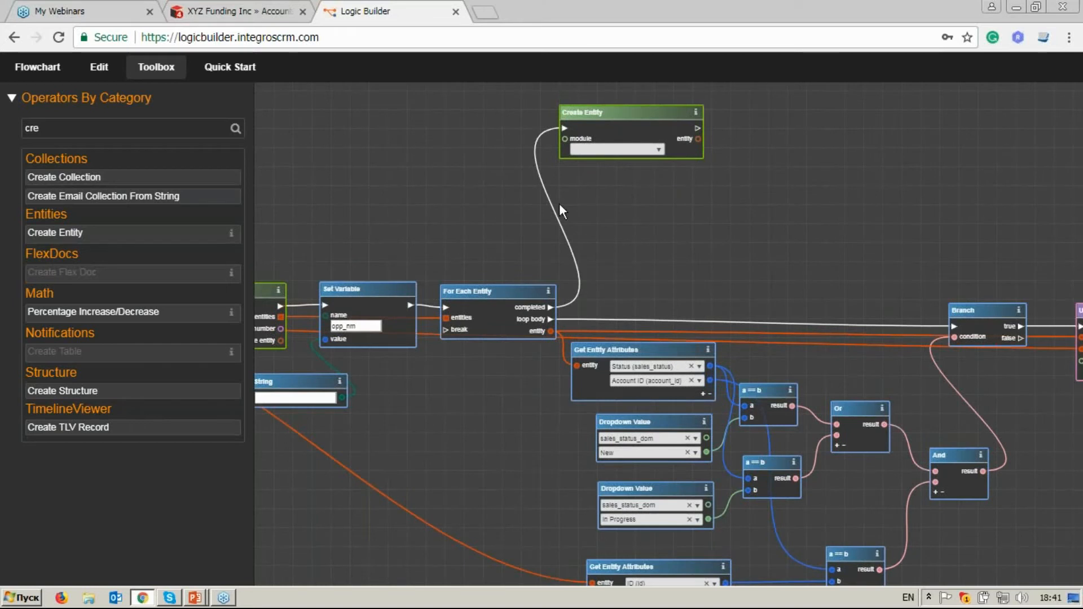
Choose Notes as the module of the new Create Entity block.
{"action": "left_click", "coordinate": [658, 150]}
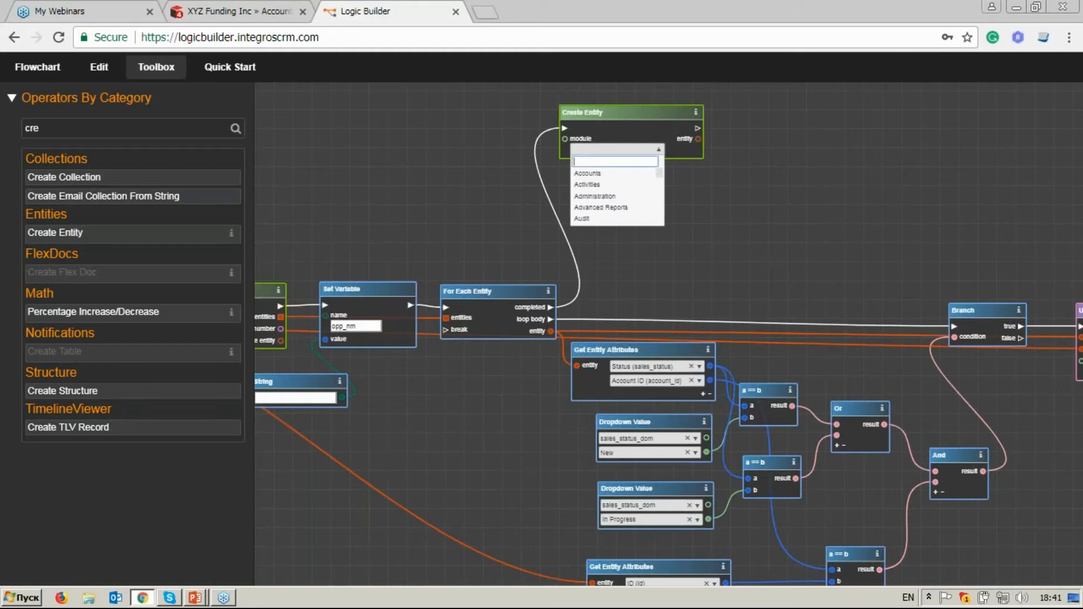
{"action": "scroll", "coordinate": [745, 191], "scroll_direction": "up", "scroll_amount": 5}
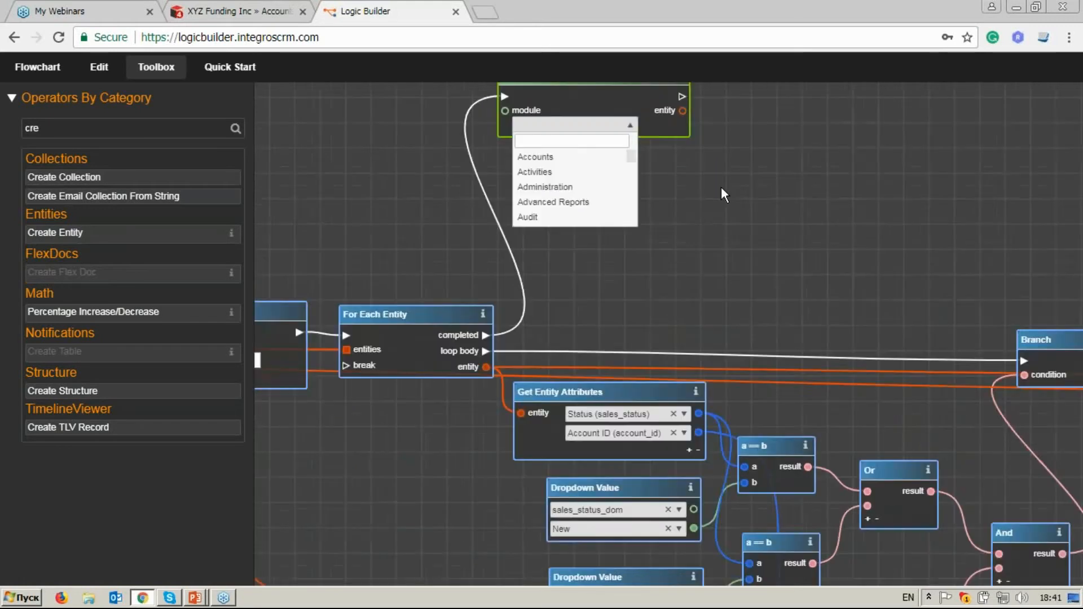
{"action": "left_click_drag", "start_coordinate": [582, 168], "coordinate": [589, 127]}
{"action": "left_click", "coordinate": [555, 232]}
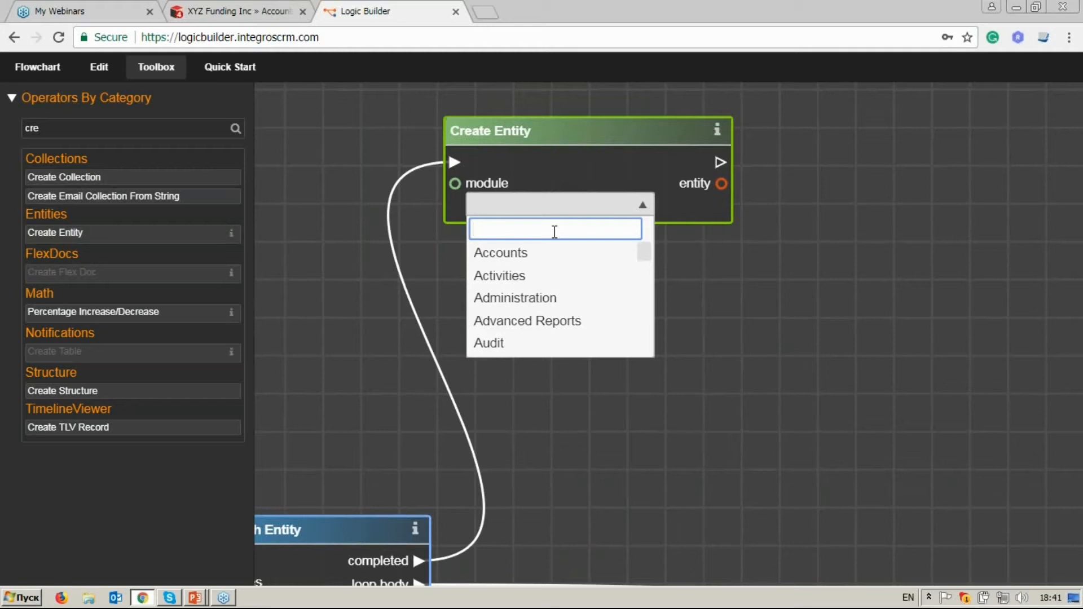
{"action": "type", "text": "note"}
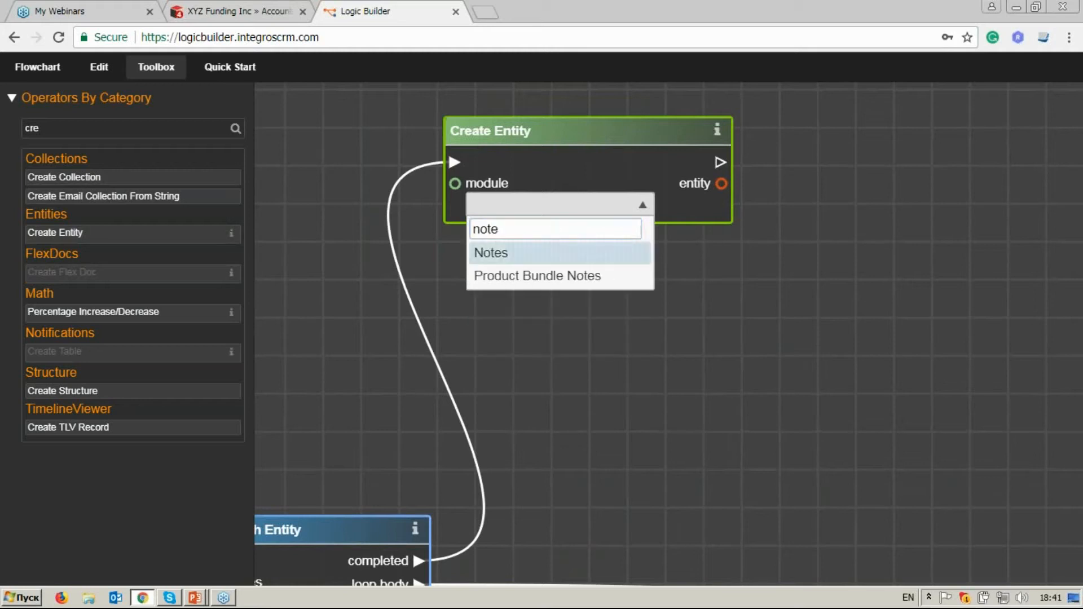
{"action": "left_click", "coordinate": [559, 255]}
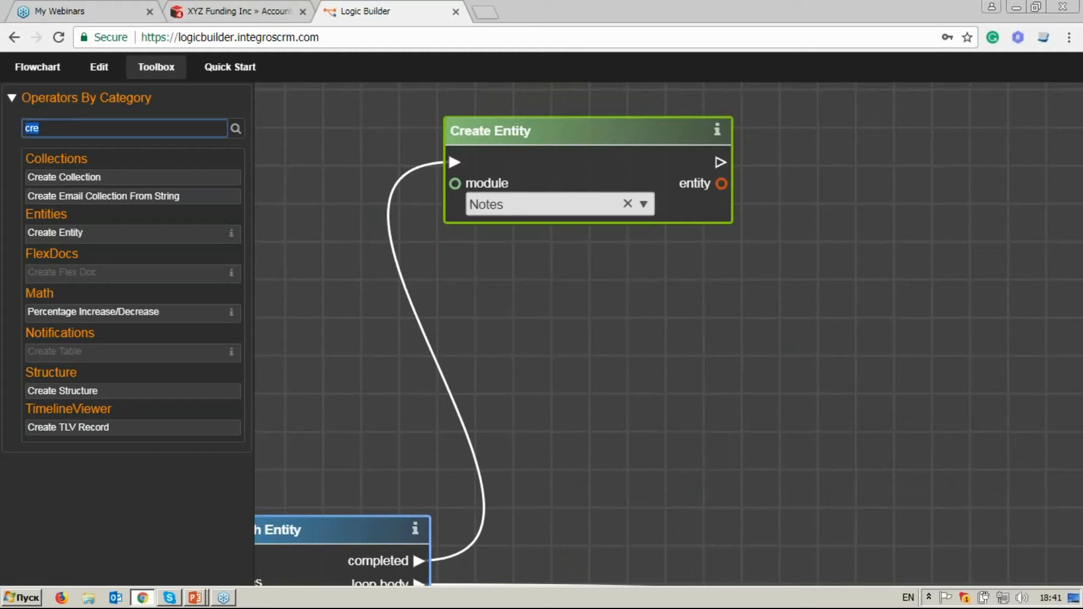
Add a Set Entity Attributes block wired to the Notes block's execution and entity outputs, with Subject: (name) as its attribute.
{"action": "type", "text": "set en"}
{"action": "left_click_drag", "start_coordinate": [70, 176], "coordinate": [883, 123]}
{"action": "mouse_move", "coordinate": [721, 162]}
{"action": "left_mouse_down"}
{"action": "mouse_move", "coordinate": [845, 154]}
{"action": "mouse_move", "coordinate": [722, 184]}
{"action": "left_mouse_up"}
{"action": "left_click_drag", "start_coordinate": [921, 289], "coordinate": [740, 288]}
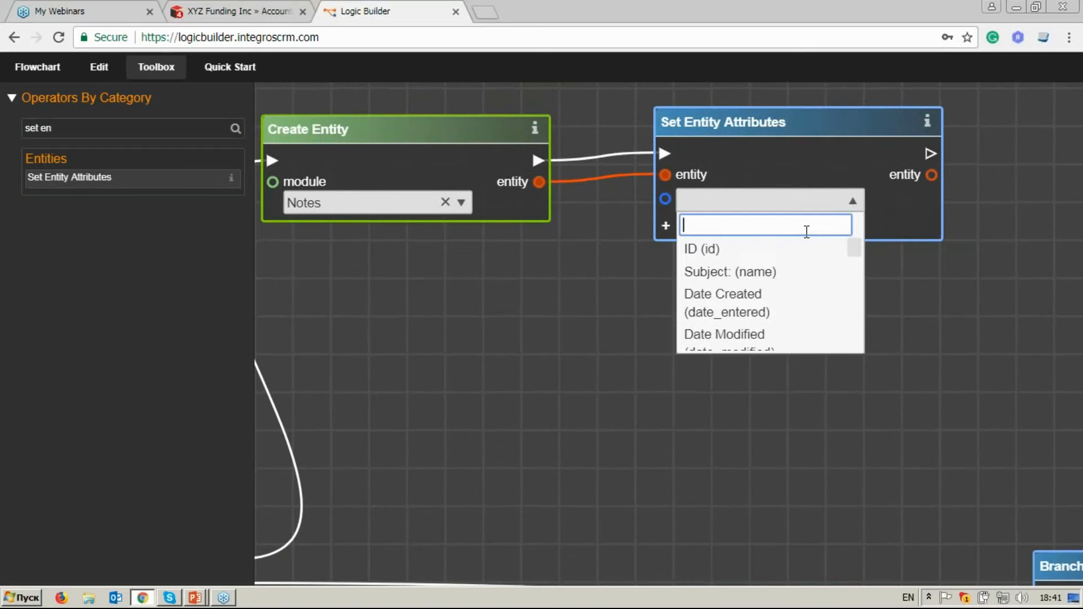
{"action": "type", "text": "su"}
{"action": "left_click", "coordinate": [781, 265]}
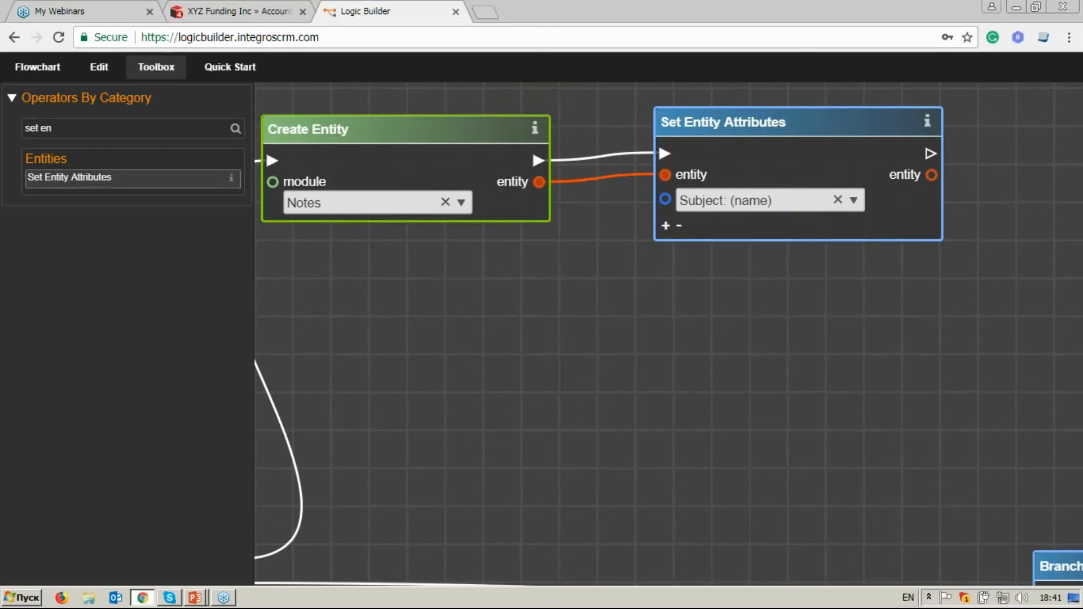
Search the operators for str, add a String block below the Notes Create Entity block, and connect it to the Subject attribute input.
{"action": "triple_click", "coordinate": [76, 128]}
{"action": "type", "text": "str"}
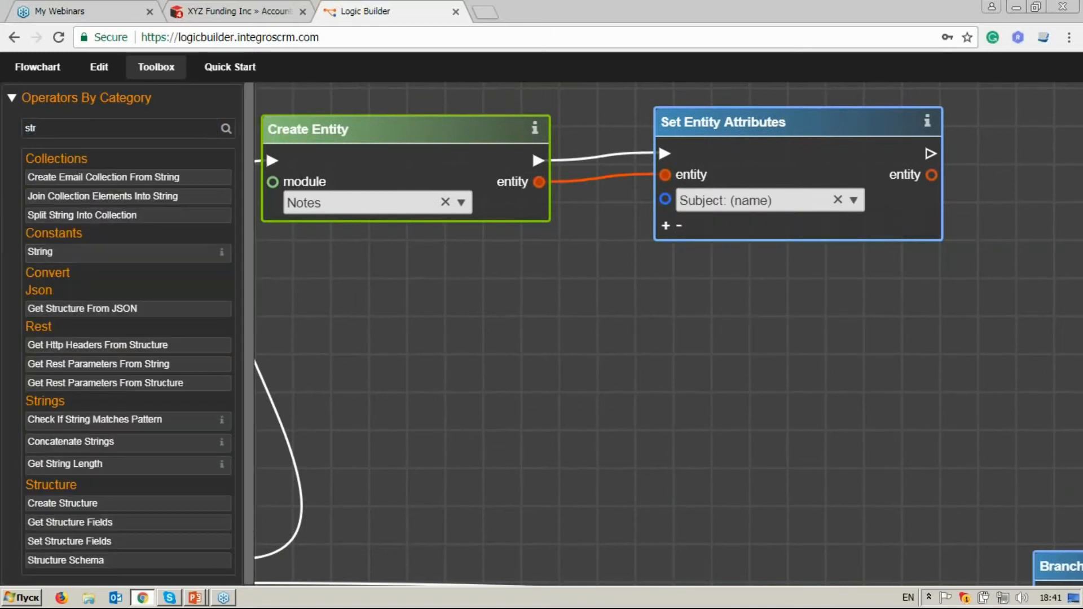
{"action": "left_click_drag", "start_coordinate": [39, 252], "coordinate": [458, 290]}
{"action": "left_click_drag", "start_coordinate": [529, 321], "coordinate": [665, 199]}
Enter Autoremove from opp as the text of the String block that feeds the note's Subject.
{"action": "left_click", "coordinate": [480, 324]}
{"action": "type", "text": "U"}
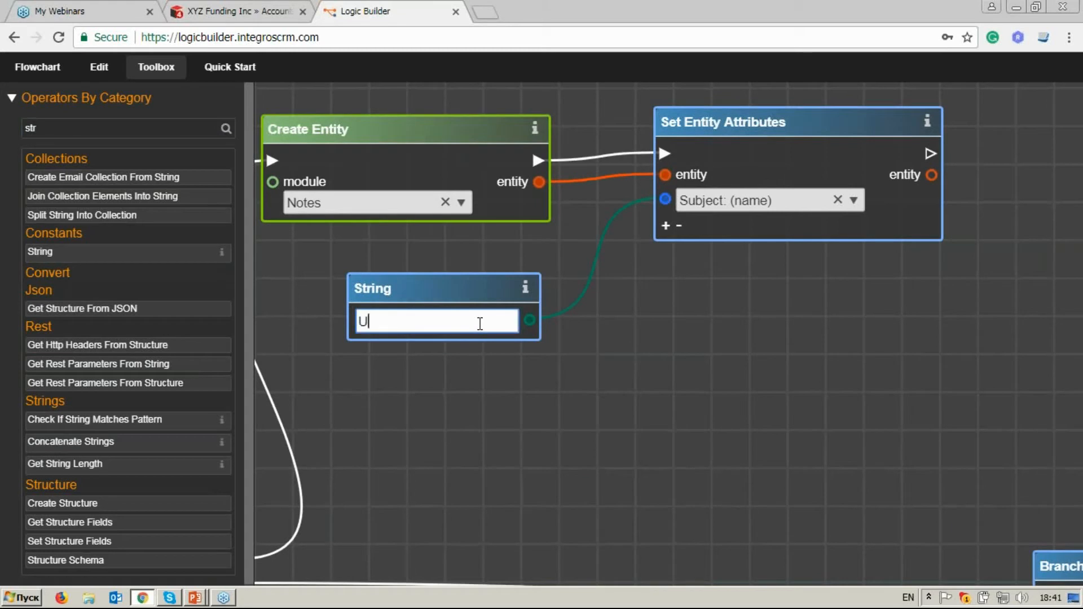
{"action": "key", "text": "BackSpace"}
{"action": "type", "text": "Autoremove from opp"}
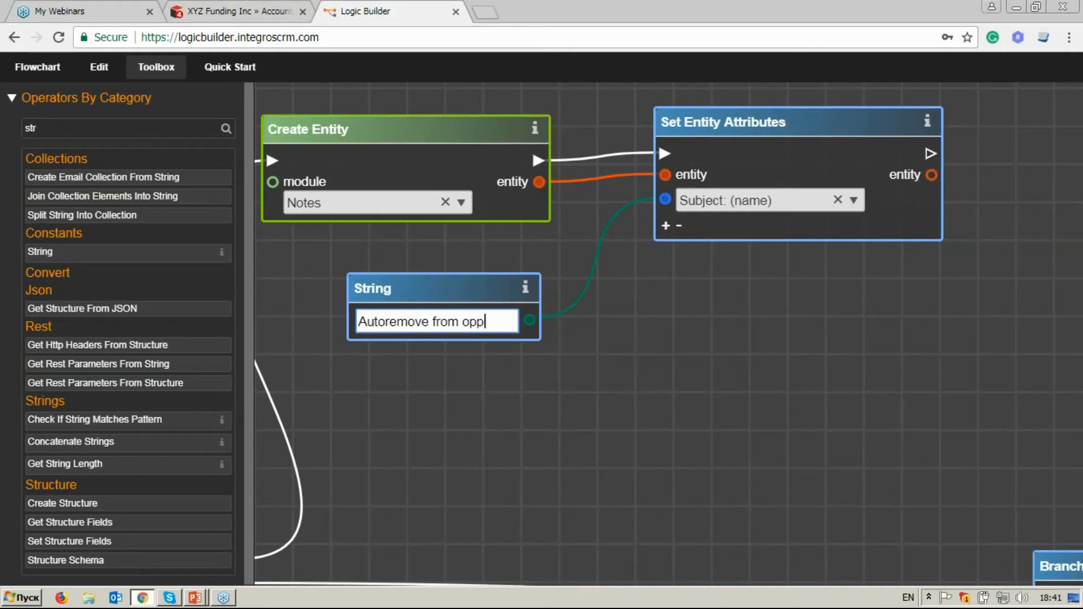
Add Description (description) as a second attribute of the note's Set Entity Attributes block and shift the String block slightly up.
{"action": "left_click", "coordinate": [666, 227]}
{"action": "left_click", "coordinate": [853, 234]}
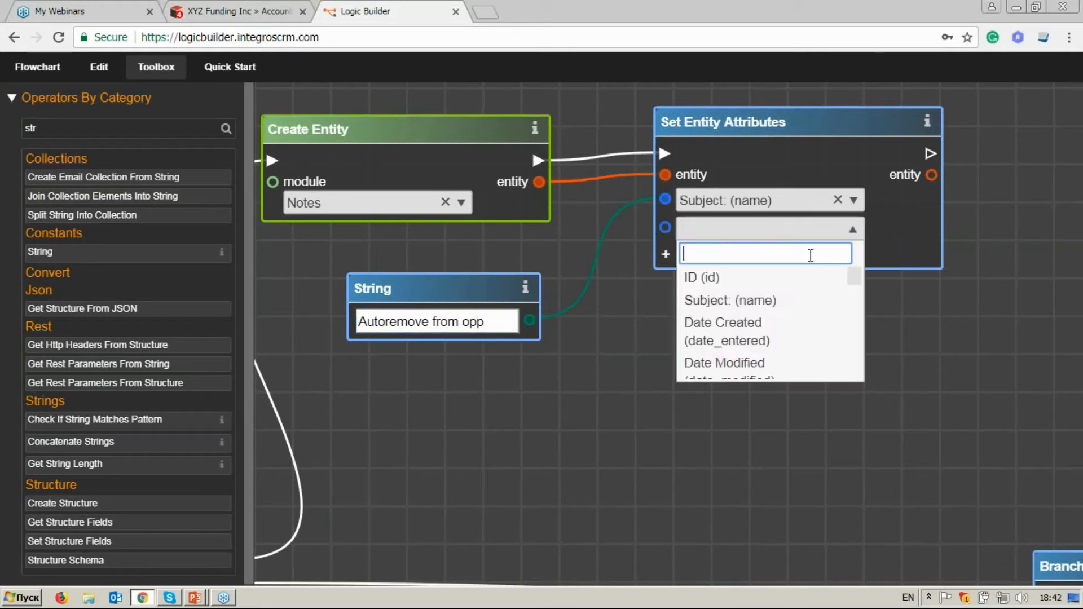
{"action": "type", "text": "desc"}
{"action": "left_click", "coordinate": [806, 277]}
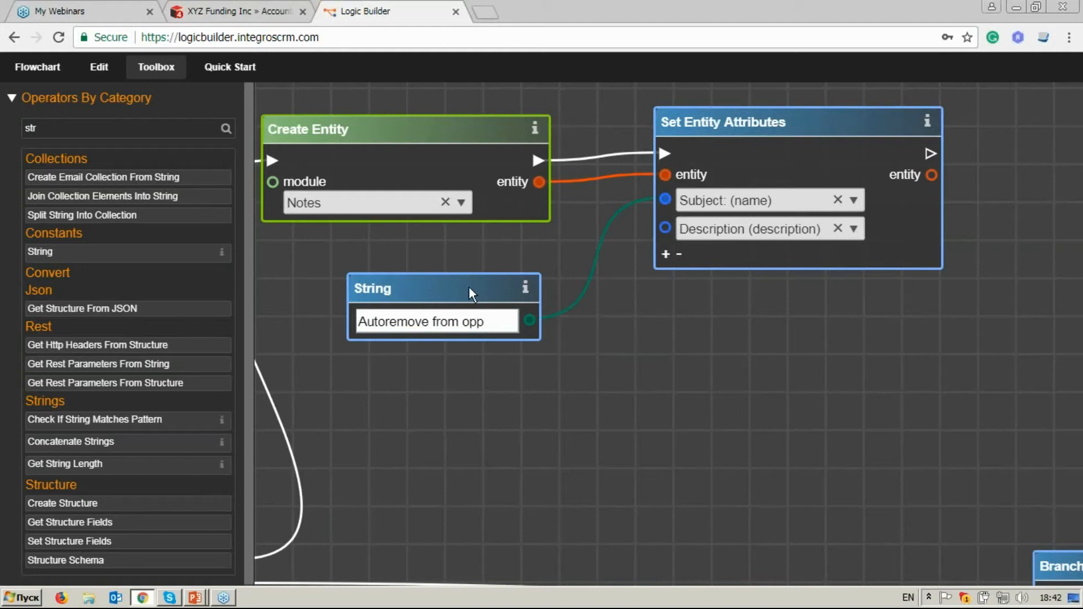
{"action": "left_click_drag", "start_coordinate": [473, 291], "coordinate": [484, 270]}
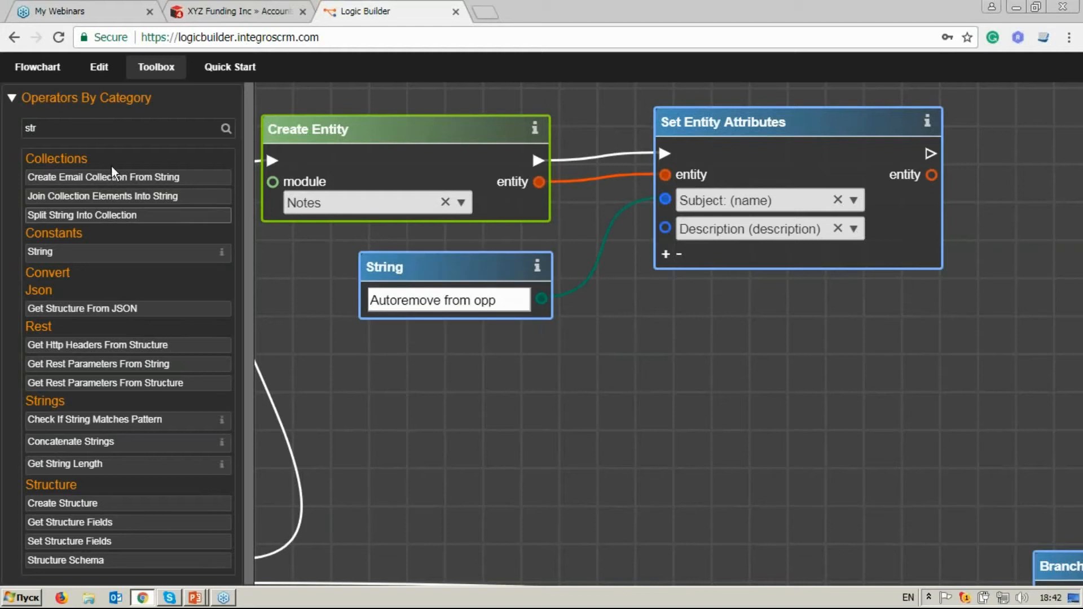
Search the operators for get v and add a Get Variable block below the Autoremove from opp String block.
{"action": "left_click_drag", "start_coordinate": [79, 128], "coordinate": [19, 131]}
{"action": "type", "text": "get v"}
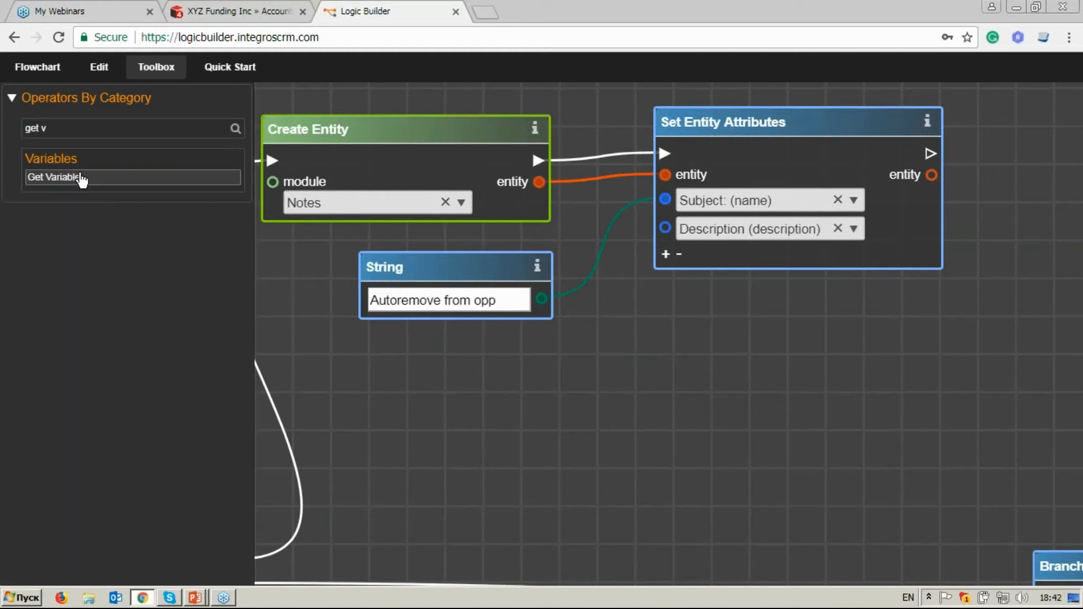
{"action": "key", "text": "Return"}
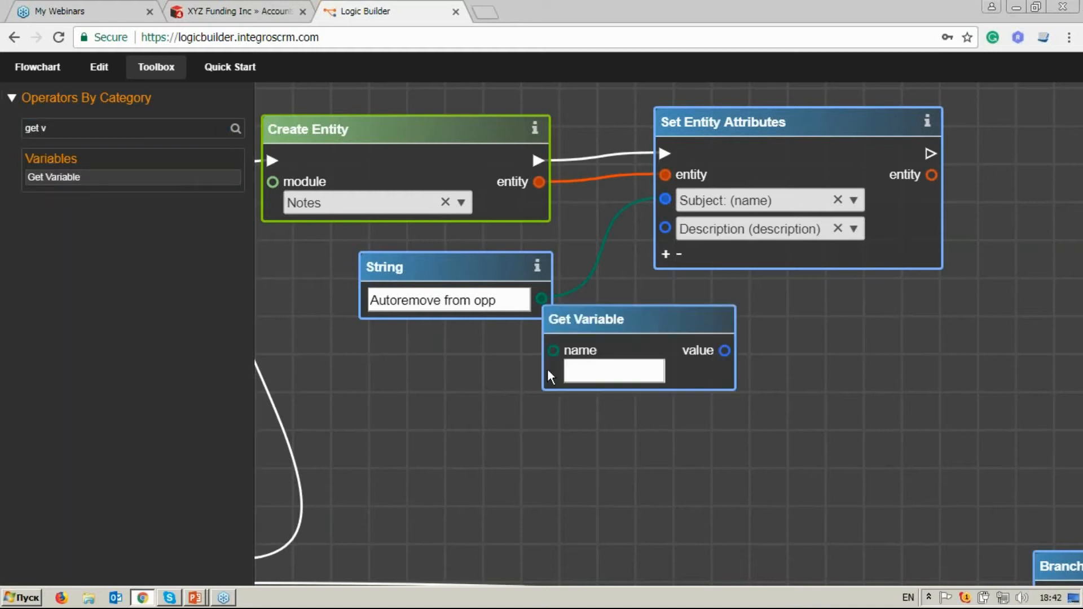
{"action": "left_click_drag", "start_coordinate": [660, 324], "coordinate": [500, 365]}
Copy the variable name opp_nm from the Set Variable block after Link Entities into the name of the new Get Variable block.
{"action": "scroll", "coordinate": [629, 376], "scroll_direction": "down", "scroll_amount": 2}
{"action": "left_click_drag", "start_coordinate": [843, 473], "coordinate": [624, 289]}
{"action": "left_click_drag", "start_coordinate": [934, 472], "coordinate": [691, 354]}
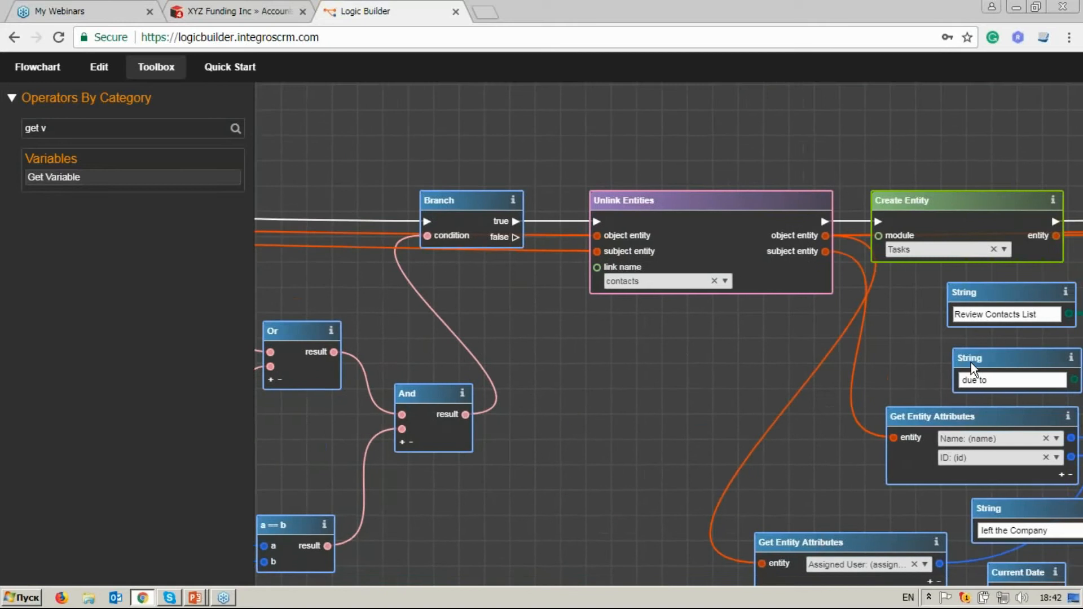
{"action": "left_click_drag", "start_coordinate": [970, 363], "coordinate": [580, 330]}
{"action": "left_click_drag", "start_coordinate": [922, 364], "coordinate": [542, 366]}
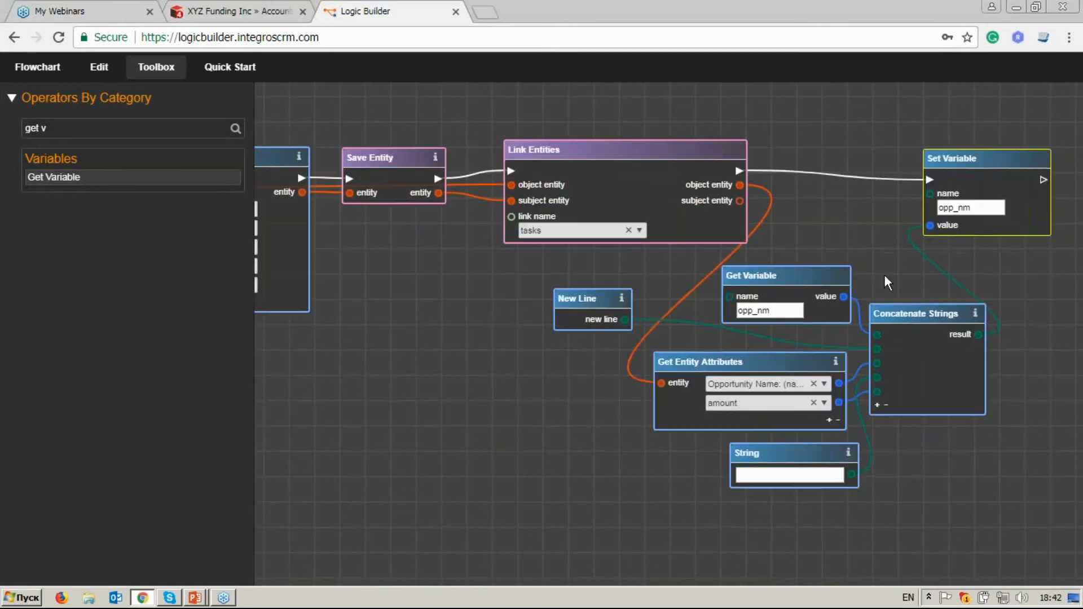
{"action": "double_click", "coordinate": [977, 207]}
{"action": "key", "text": "ctrl+c"}
{"action": "scroll", "coordinate": [856, 232], "scroll_direction": "down", "scroll_amount": 3}
{"action": "left_click_drag", "start_coordinate": [382, 158], "coordinate": [784, 307]}
{"action": "left_click_drag", "start_coordinate": [270, 188], "coordinate": [962, 299]}
{"action": "left_click_drag", "start_coordinate": [534, 355], "coordinate": [735, 340]}
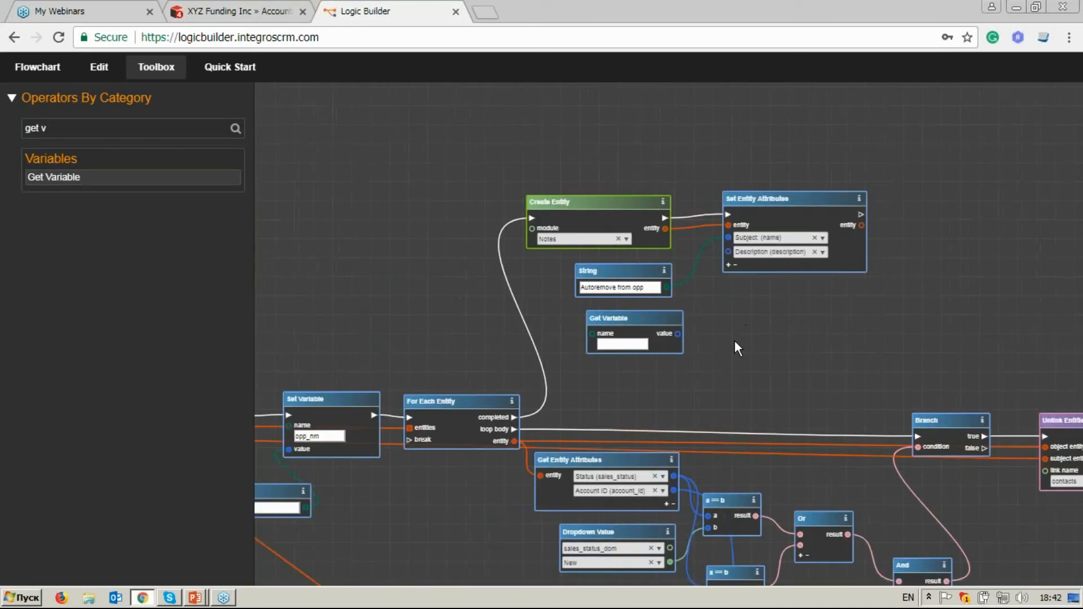
{"action": "scroll", "coordinate": [735, 340], "scroll_direction": "up", "scroll_amount": 3}
{"action": "left_click", "coordinate": [557, 337]}
{"action": "key", "text": "ctrl+v"}
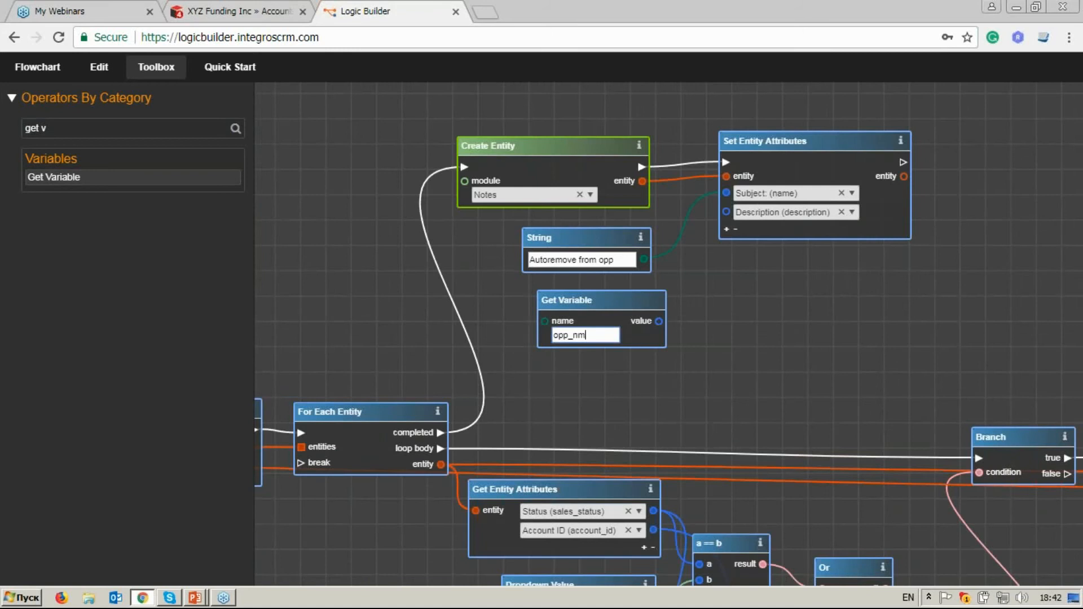
Connect the Get Variable value to the note's Description input and tidy the positions of the String and Get Variable blocks.
{"action": "left_click_drag", "start_coordinate": [659, 321], "coordinate": [726, 212]}
{"action": "left_click_drag", "start_coordinate": [620, 234], "coordinate": [609, 233]}
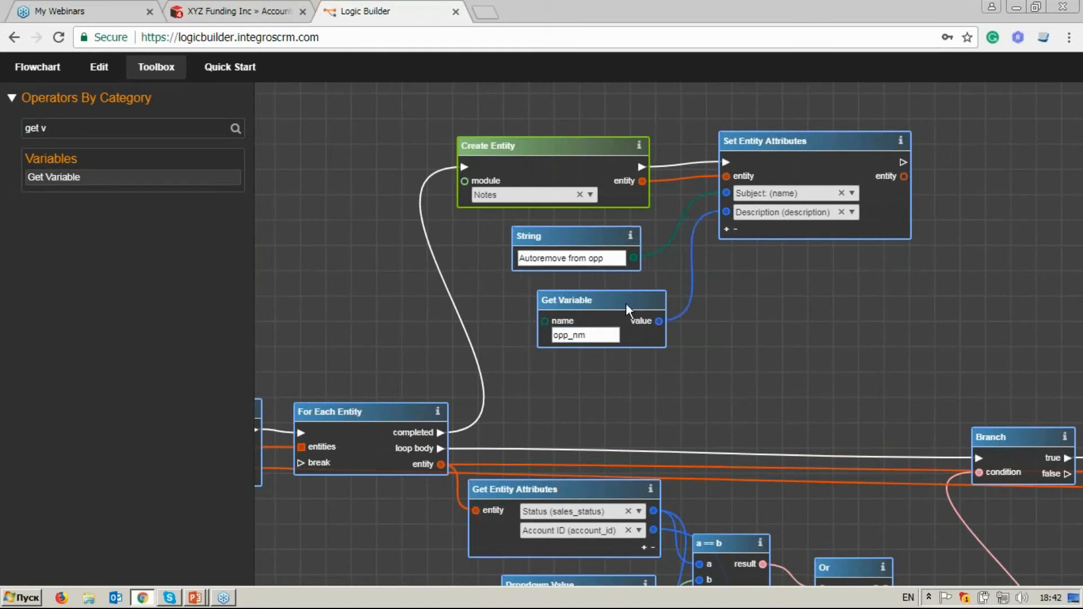
{"action": "left_click_drag", "start_coordinate": [625, 303], "coordinate": [614, 299]}
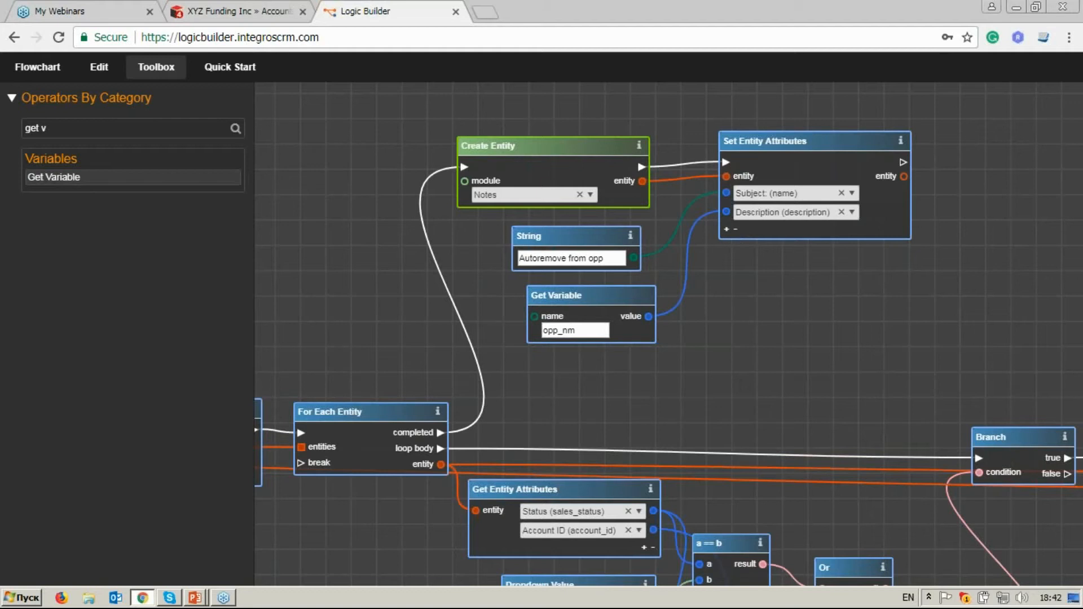
Add Assigned User Id as a third attribute of the note's Set Entity Attributes block.
{"action": "left_click", "coordinate": [727, 229]}
{"action": "left_click", "coordinate": [852, 232]}
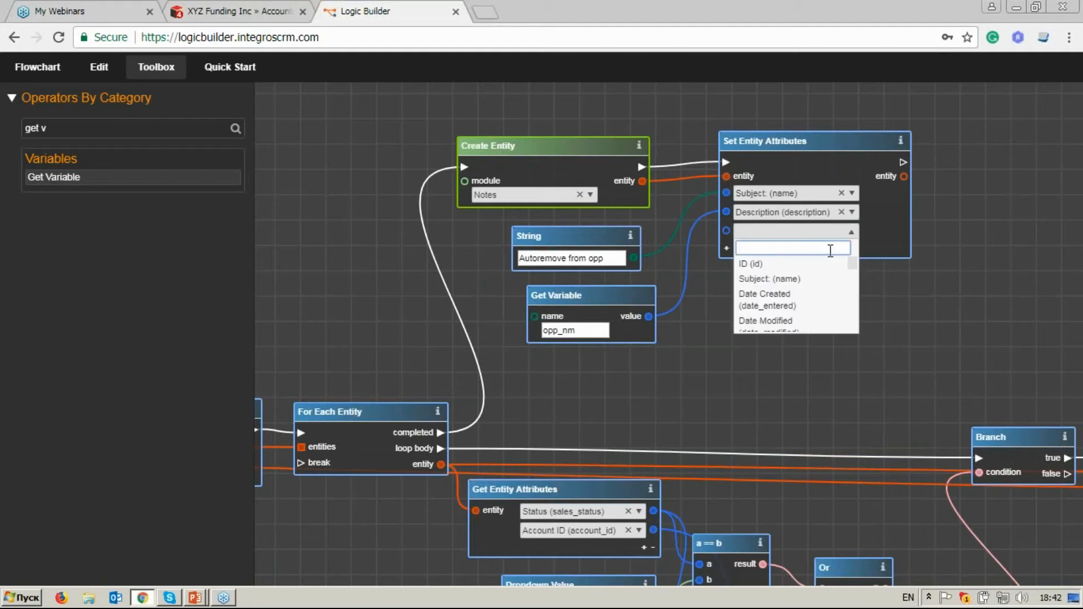
{"action": "type", "text": "ass"}
{"action": "key", "text": "Return"}
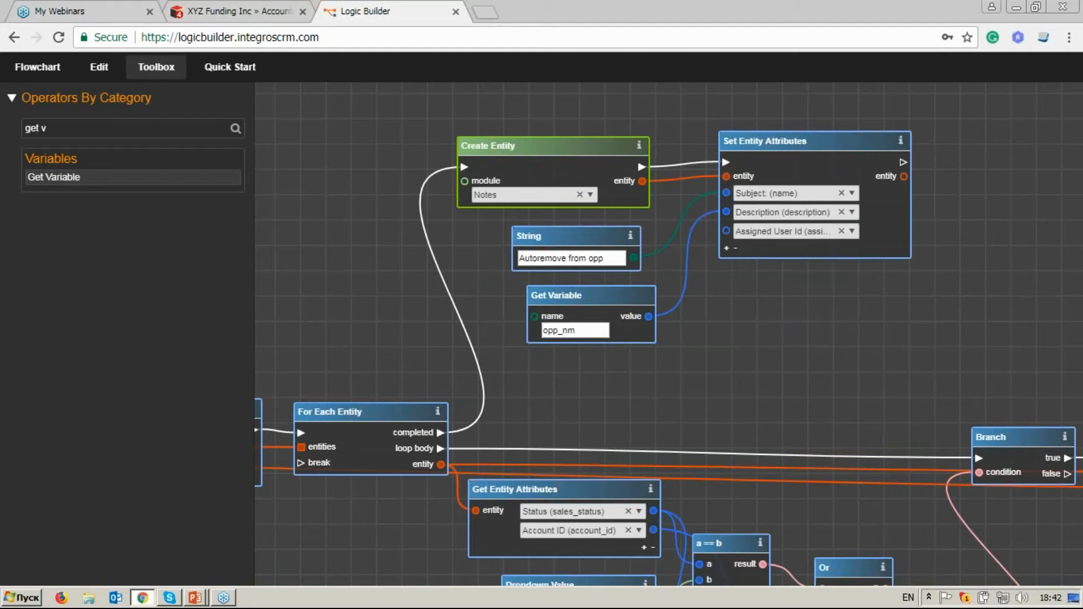
Search the operators for get en, add a Get Entity Attributes block below Get Variable, and feed it the subject entity of On Link Change.
{"action": "triple_click", "coordinate": [40, 128]}
{"action": "type", "text": "g"}
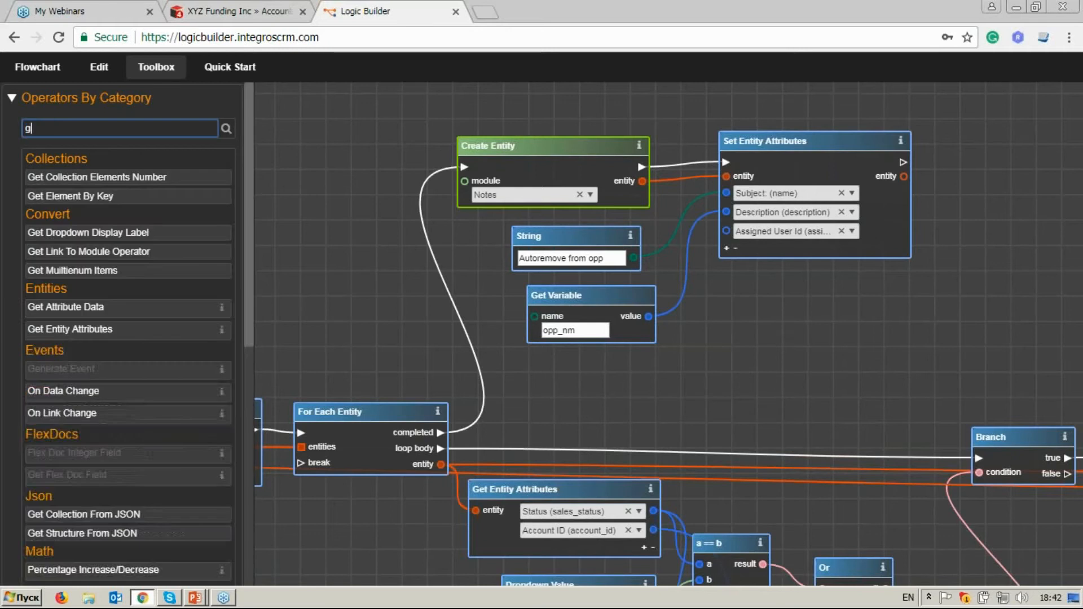
{"action": "type", "text": "et en"}
{"action": "left_click_drag", "start_coordinate": [31, 187], "coordinate": [615, 370]}
{"action": "scroll", "coordinate": [607, 373], "scroll_direction": "down", "scroll_amount": 2}
{"action": "left_click_drag", "start_coordinate": [371, 355], "coordinate": [732, 267]}
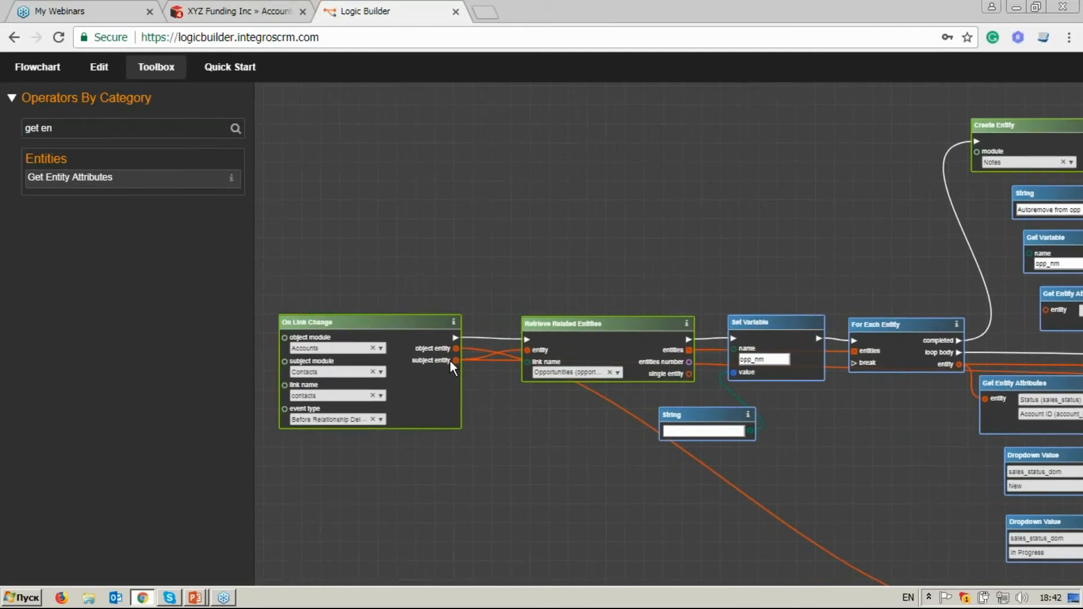
{"action": "left_click_drag", "start_coordinate": [451, 361], "coordinate": [699, 303]}
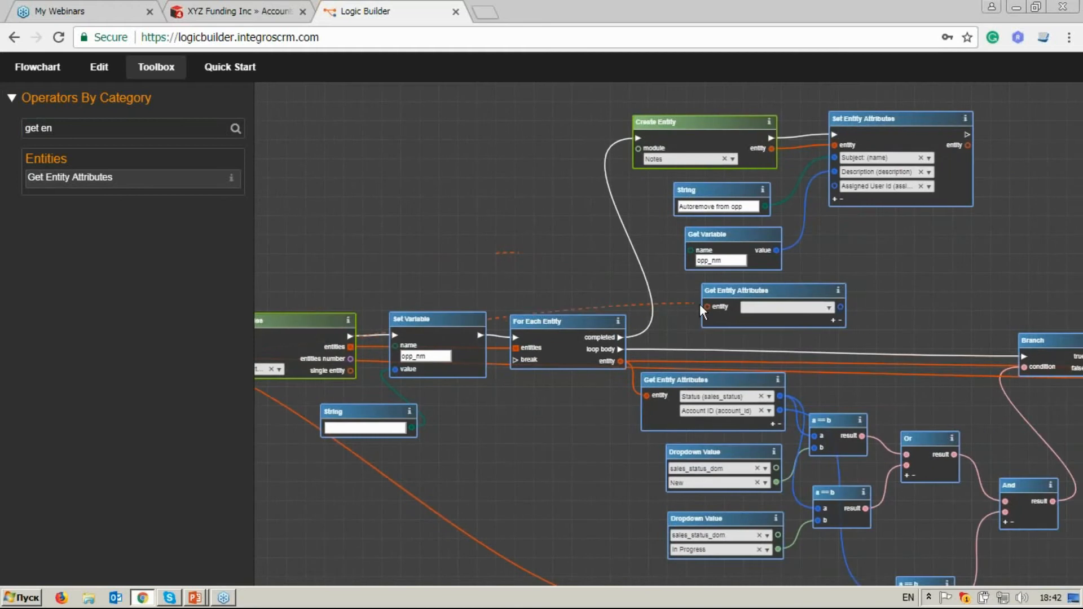
Choose Assigned User in the new Get Entity Attributes block and connect its output to the note's Assigned User Id input.
{"action": "left_click", "coordinate": [825, 308]}
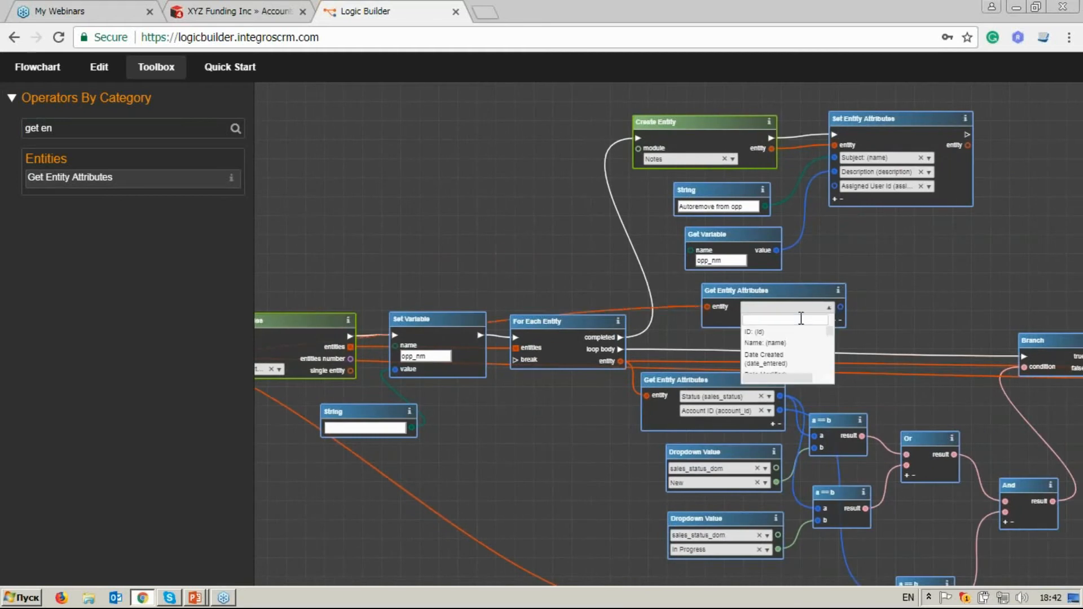
{"action": "type", "text": "as"}
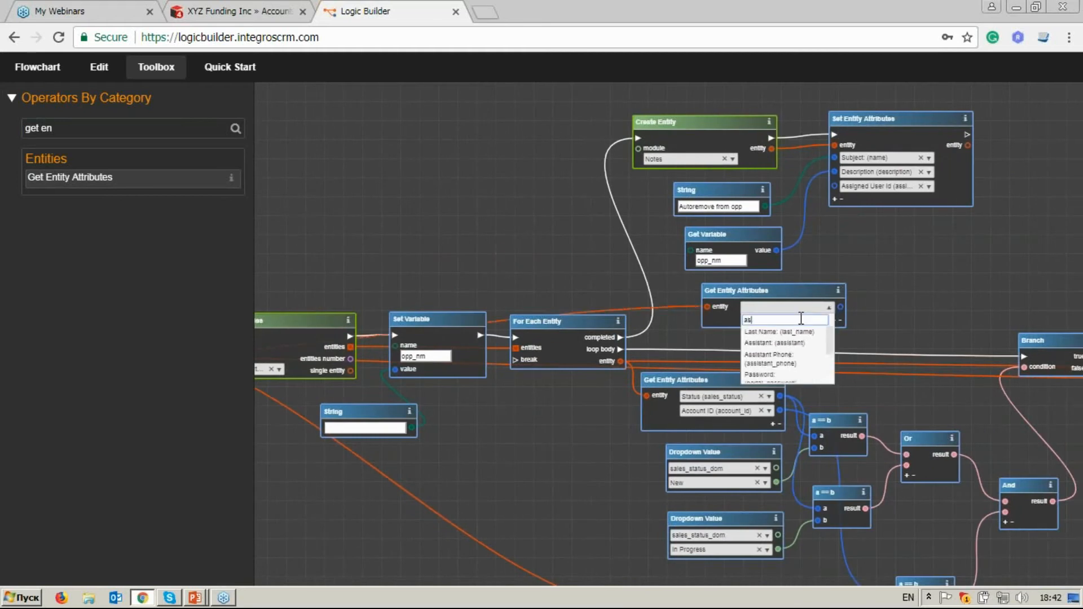
{"action": "type", "text": "sign"}
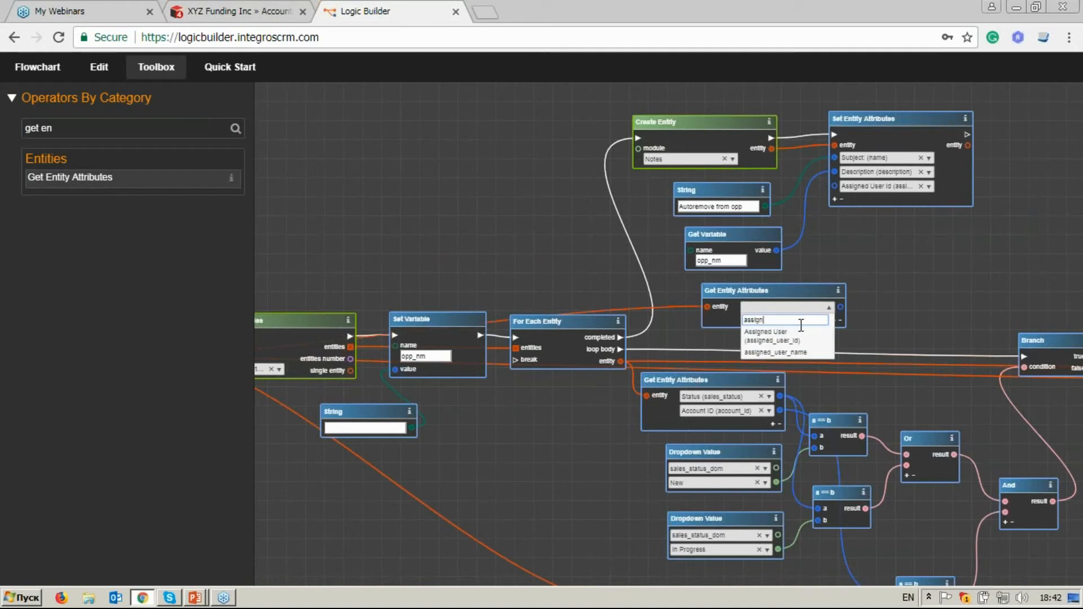
{"action": "left_click", "coordinate": [778, 335]}
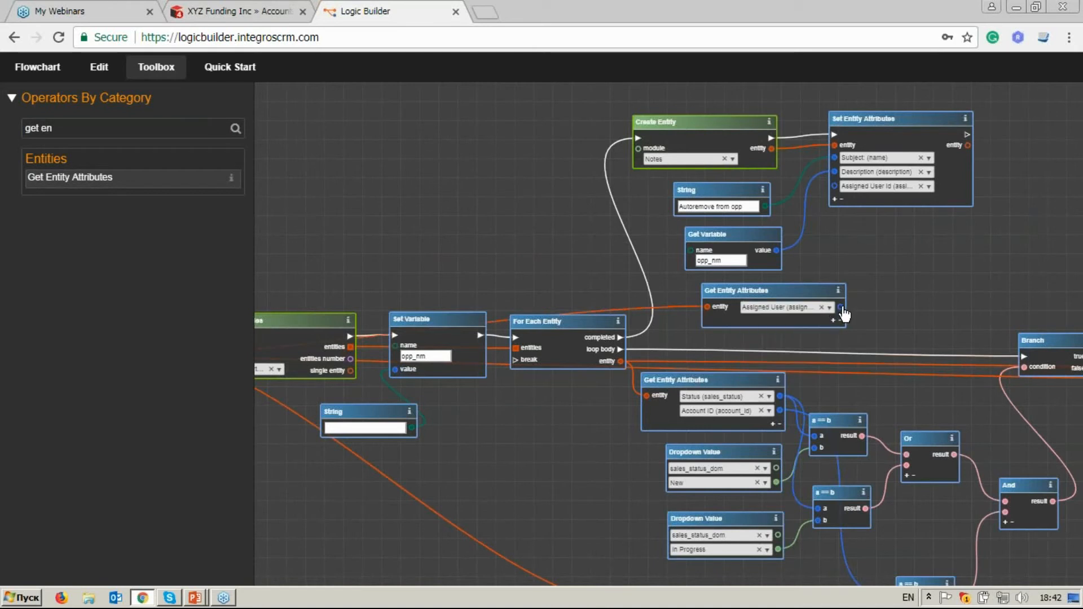
{"action": "left_click_drag", "start_coordinate": [838, 194], "coordinate": [836, 188]}
{"action": "left_click_drag", "start_coordinate": [784, 296], "coordinate": [774, 299]}
{"action": "left_click_drag", "start_coordinate": [925, 265], "coordinate": [724, 286]}
Search the operators for save, add a Save Entity block after the note's Set Entity Attributes, and wire its execution and entity inputs.
{"action": "left_click_drag", "start_coordinate": [68, 129], "coordinate": [15, 124]}
{"action": "type", "text": "save"}
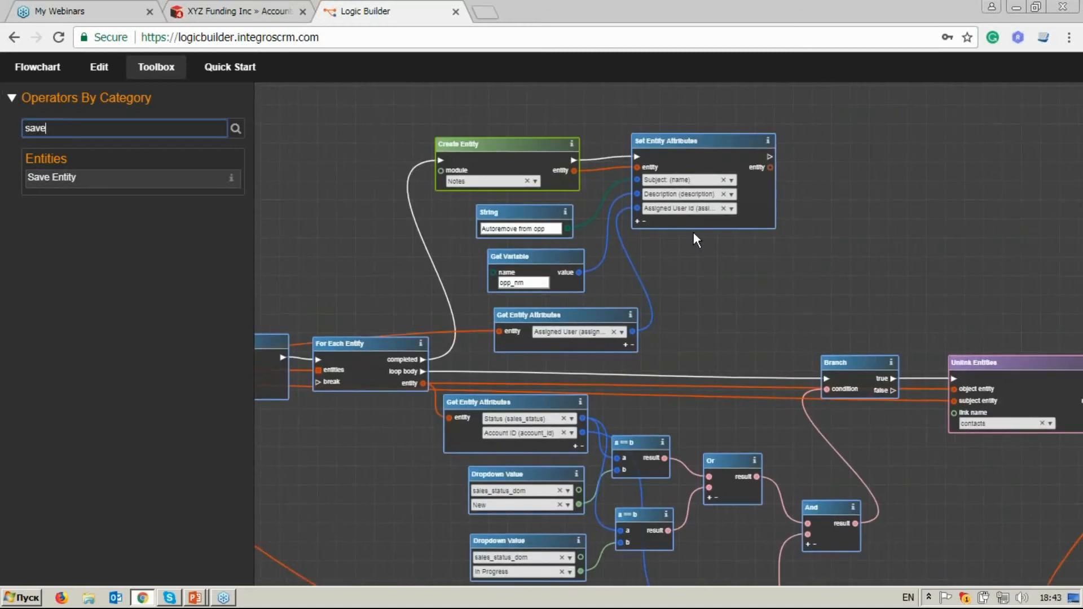
{"action": "scroll", "coordinate": [692, 232], "scroll_direction": "up", "scroll_amount": 3}
{"action": "left_click_drag", "start_coordinate": [120, 182], "coordinate": [778, 156]}
{"action": "left_click_drag", "start_coordinate": [677, 174], "coordinate": [735, 178]}
{"action": "left_click_drag", "start_coordinate": [673, 186], "coordinate": [734, 192]}
{"action": "left_click_drag", "start_coordinate": [777, 154], "coordinate": [759, 149]}
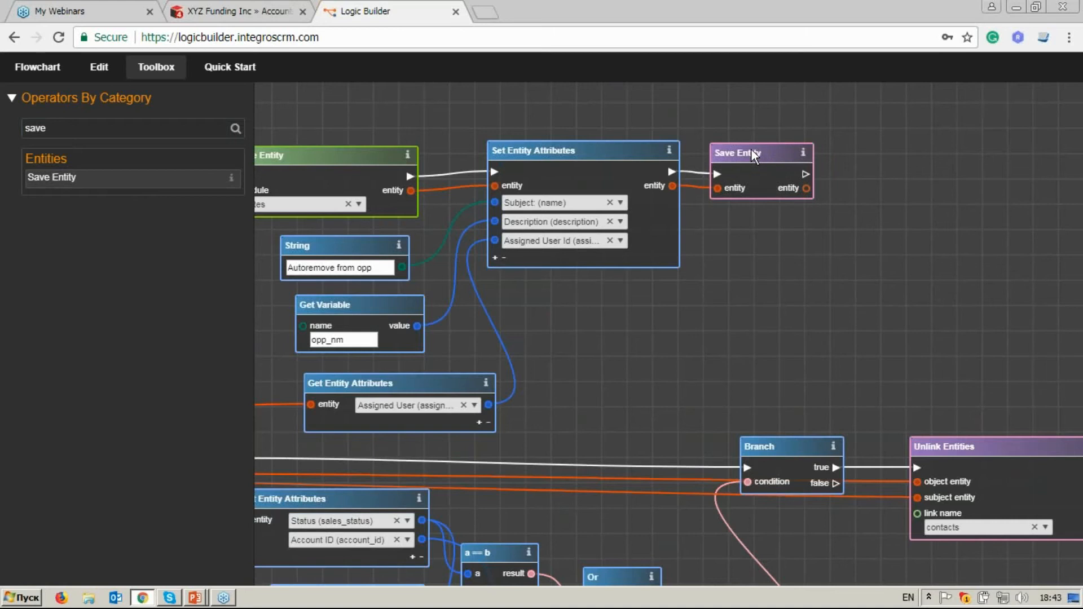
Search the operators for link, add a Link Entities block after the note's Save Entity block, and connect their execution flow.
{"action": "left_click_drag", "start_coordinate": [50, 128], "coordinate": [19, 130]}
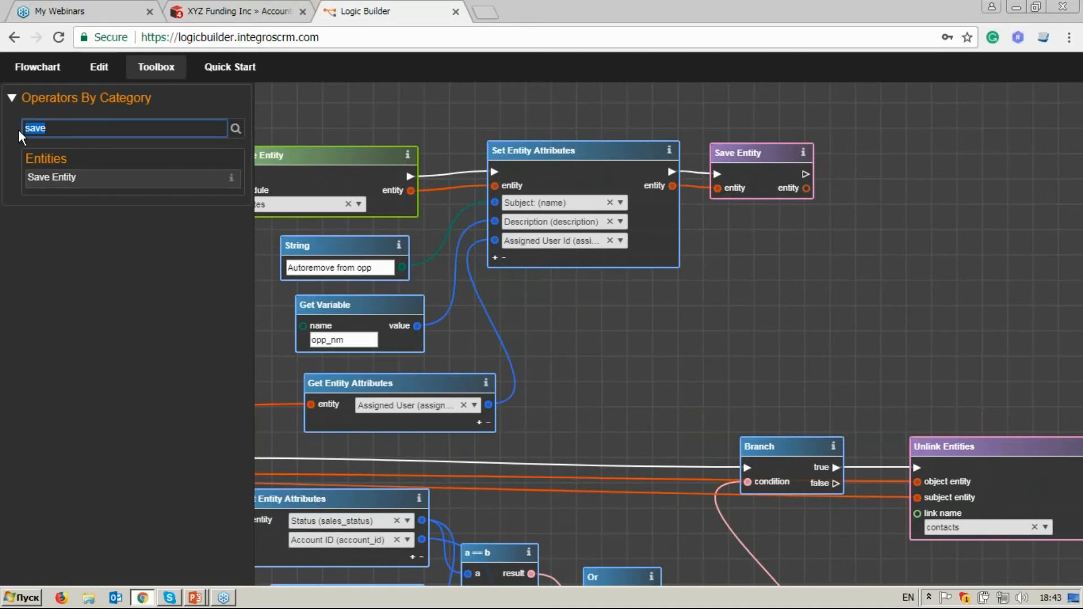
{"action": "type", "text": "link"}
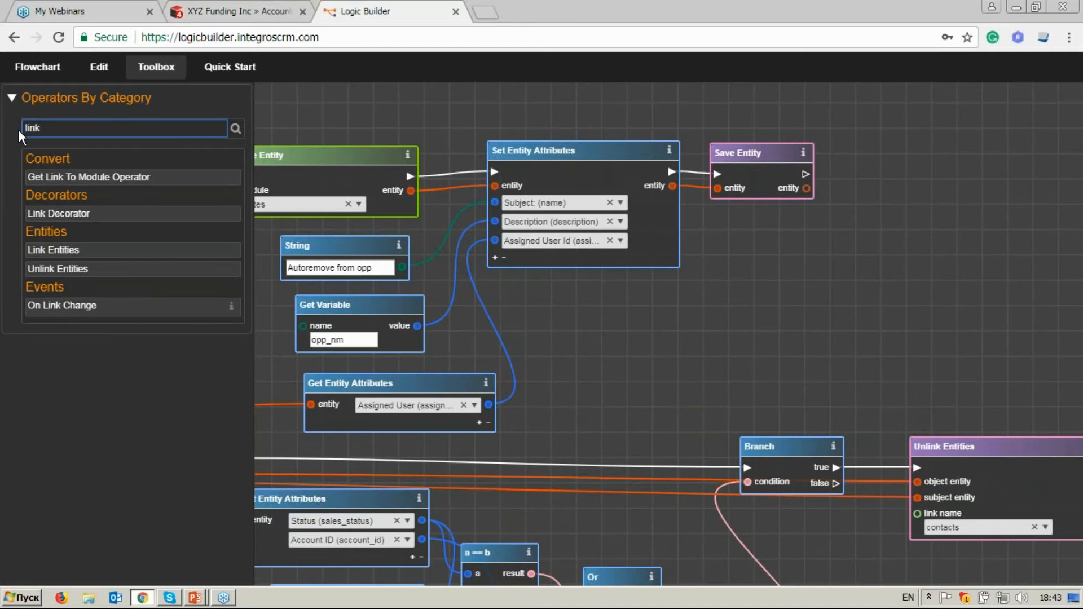
{"action": "left_click_drag", "start_coordinate": [90, 249], "coordinate": [1019, 166]}
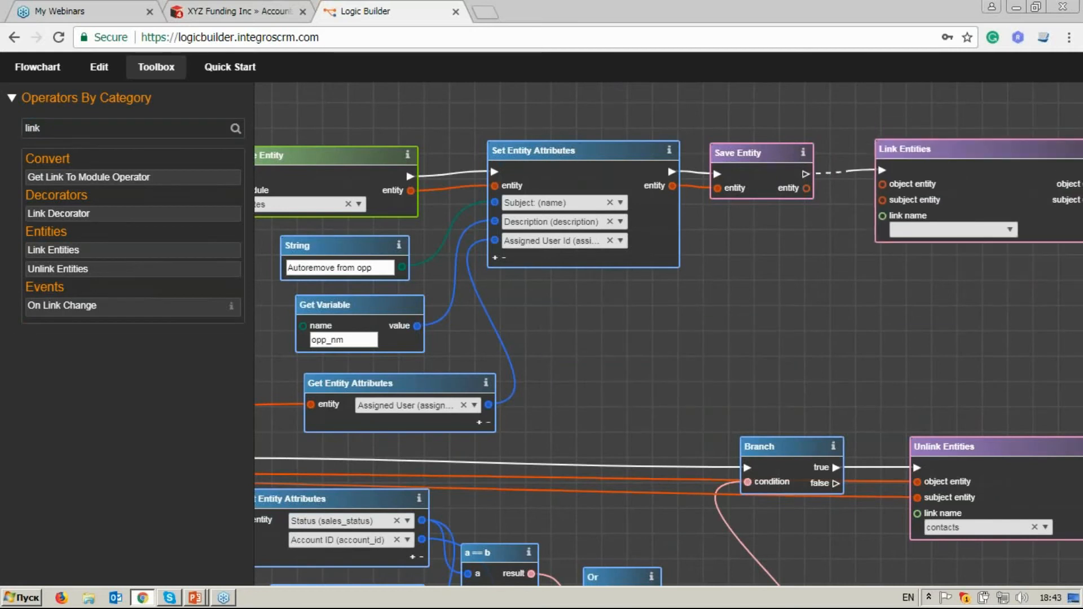
Connect the subject entity of On Link Change to the object entity input of the new Link Entities block.
{"action": "scroll", "coordinate": [840, 304], "scroll_direction": "down", "scroll_amount": 1}
{"action": "left_click_drag", "start_coordinate": [396, 374], "coordinate": [917, 248]}
{"action": "left_click_drag", "start_coordinate": [415, 298], "coordinate": [721, 210]}
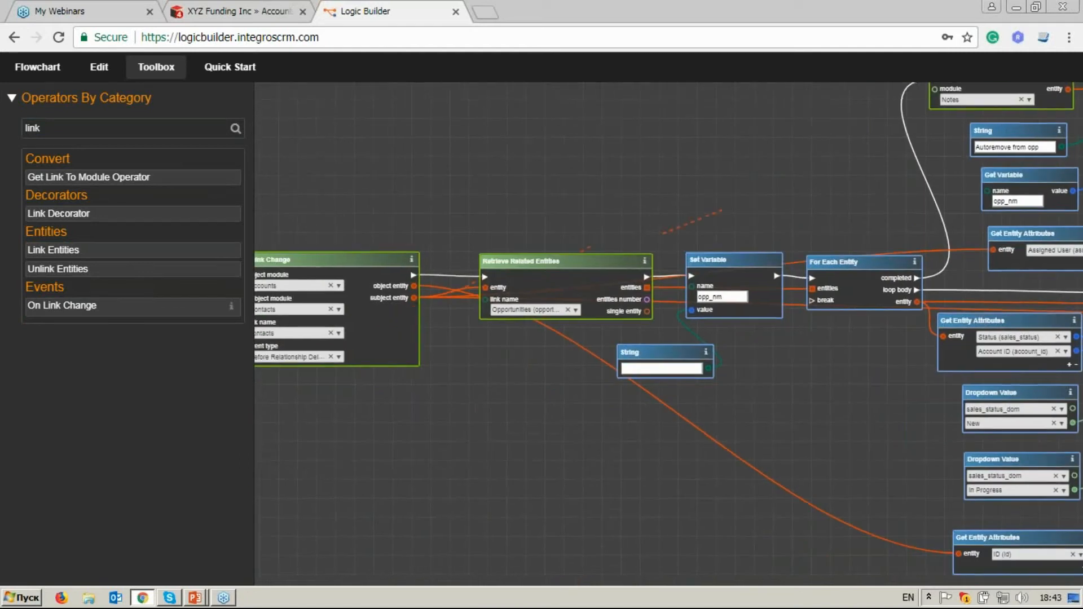
{"action": "left_click_drag", "start_coordinate": [880, 163], "coordinate": [290, 272]}
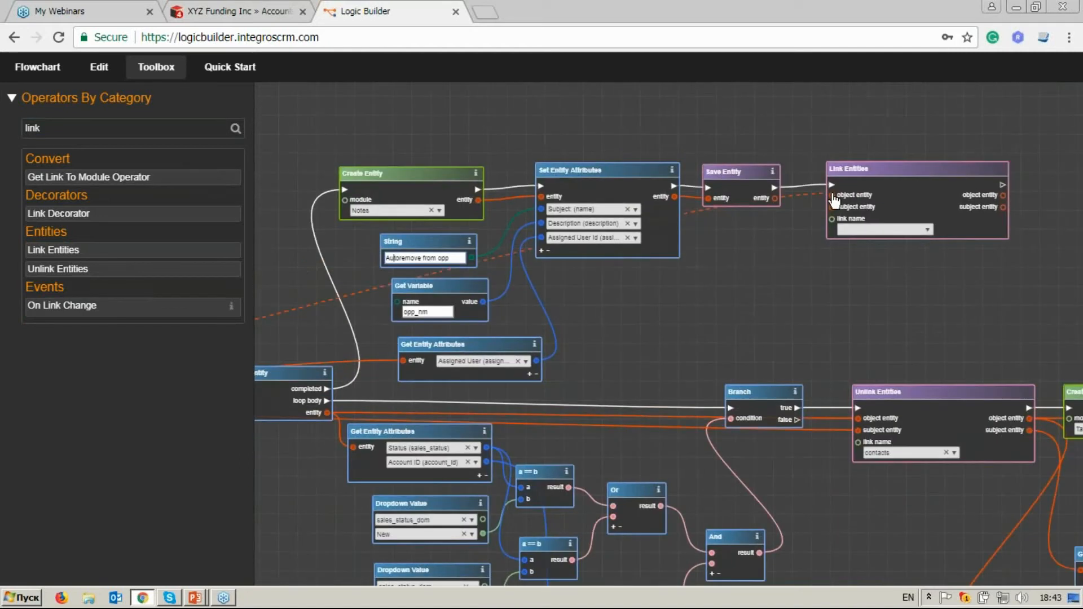
{"action": "left_click", "coordinate": [832, 197]}
Connect the saved note entity to the subject entity input of Link Entities and choose notes as the link name.
{"action": "scroll", "coordinate": [753, 231], "scroll_direction": "up", "scroll_amount": 3}
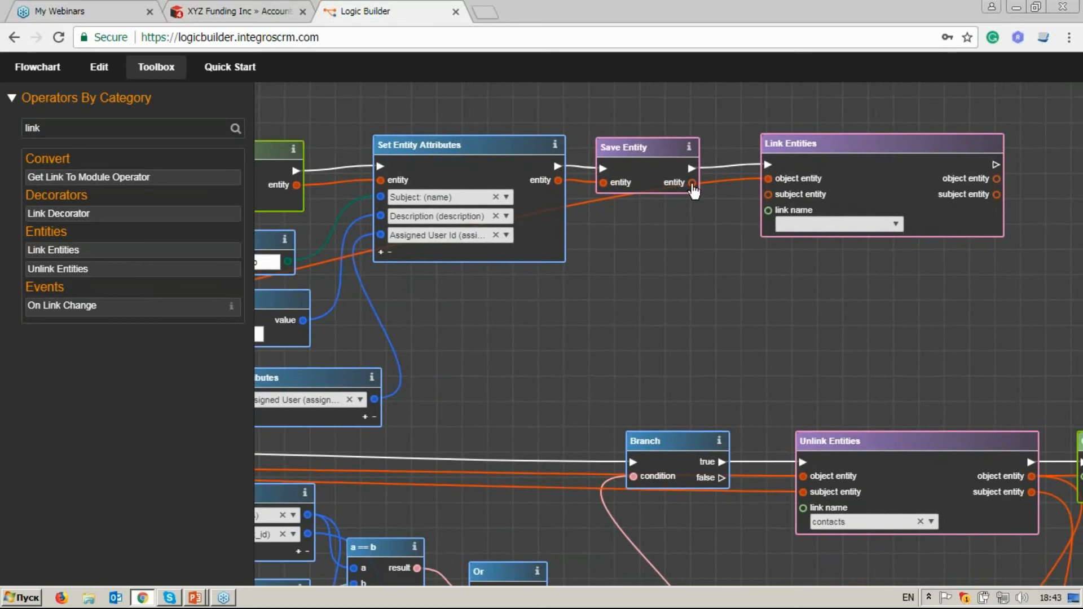
{"action": "left_click", "coordinate": [767, 194]}
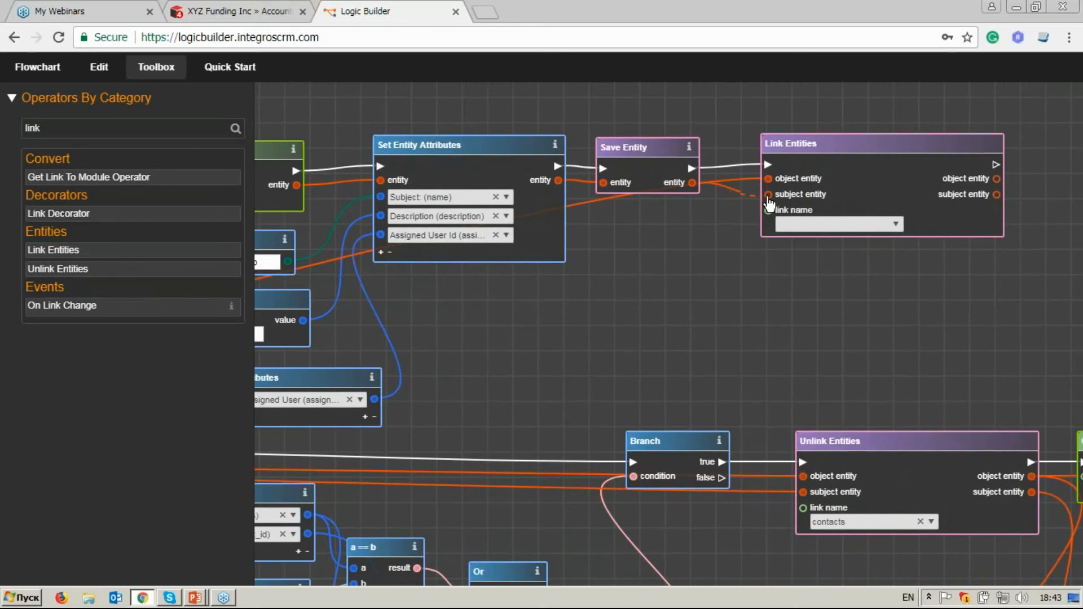
{"action": "left_click", "coordinate": [895, 225]}
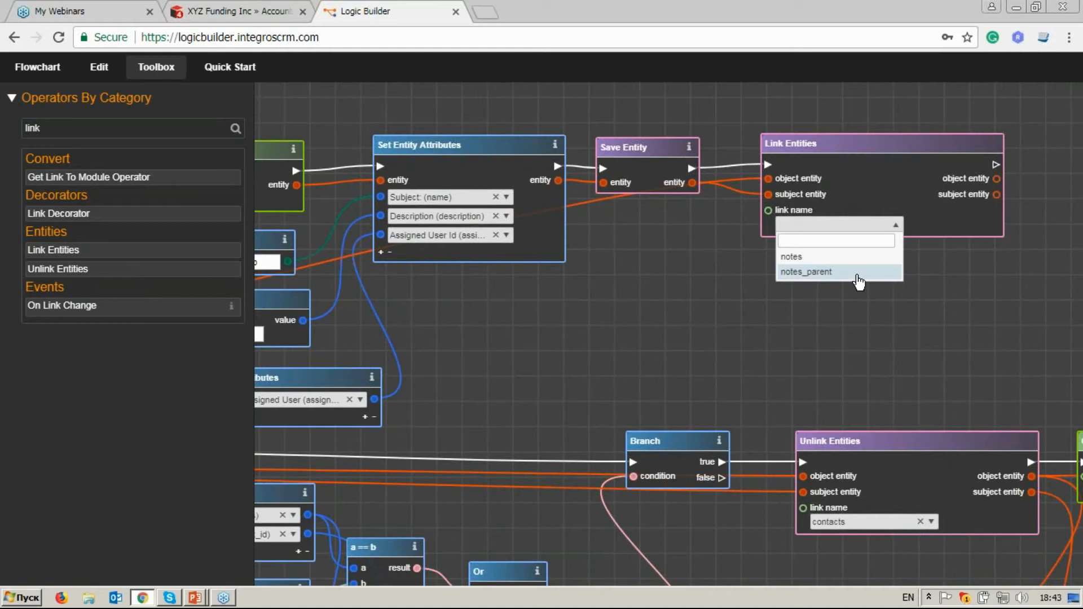
{"action": "left_click", "coordinate": [855, 256]}
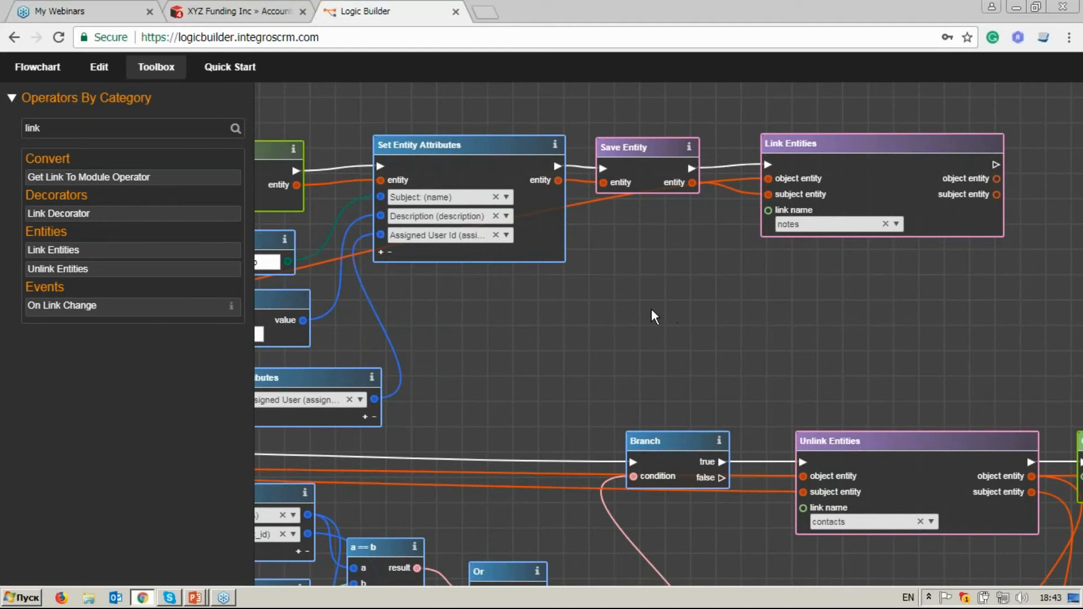
Hide the operators list and trace the wire feeding the Assigned User Get Entity Attributes block back to On Link Change.
{"action": "left_click", "coordinate": [157, 67]}
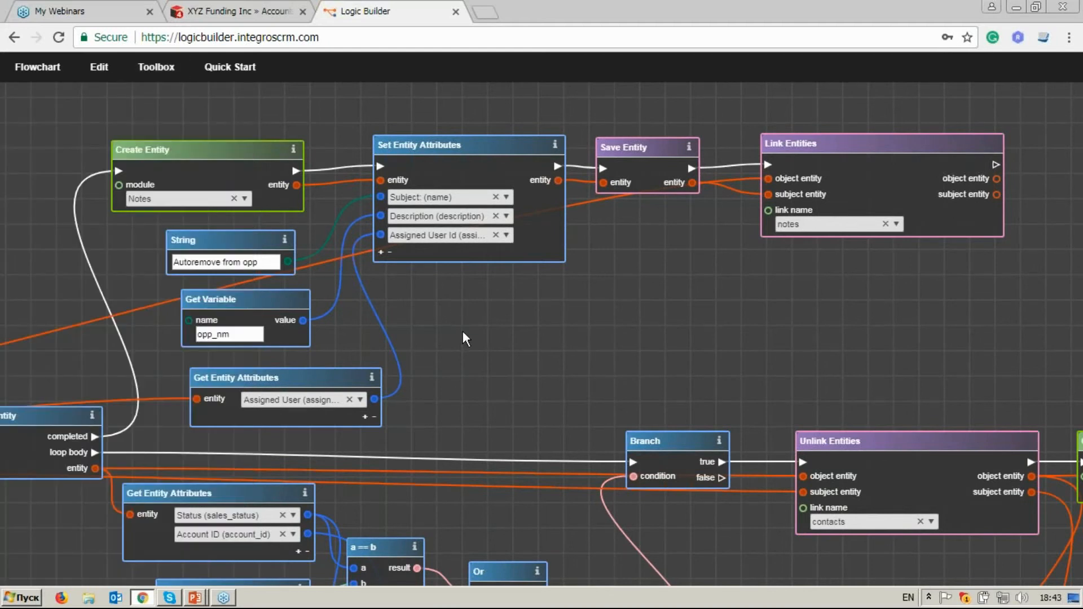
{"action": "left_click_drag", "start_coordinate": [467, 327], "coordinate": [847, 303]}
{"action": "left_click", "coordinate": [541, 375]}
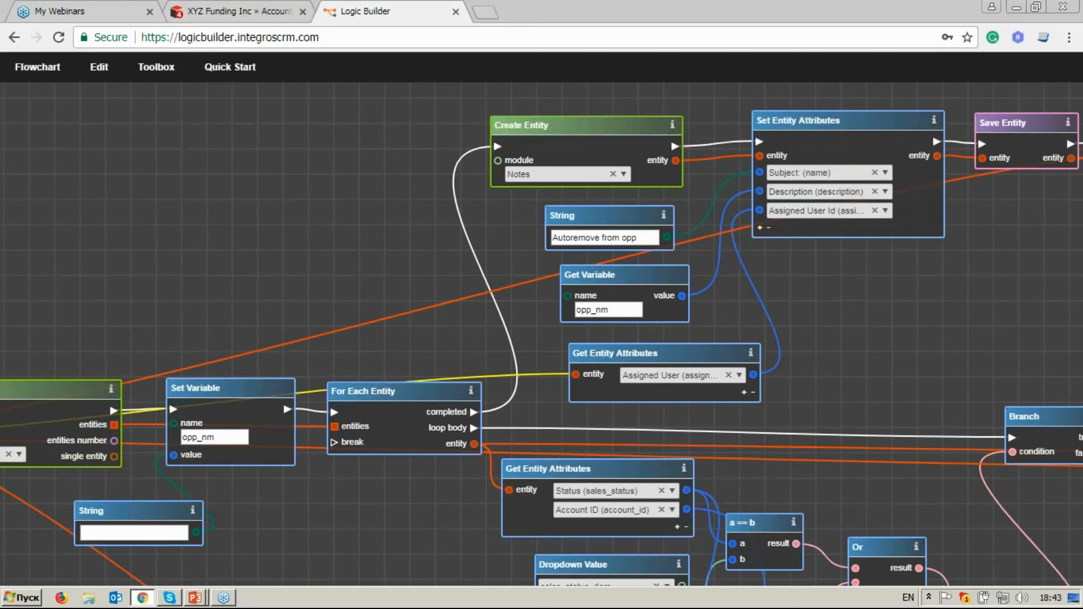
{"action": "scroll", "coordinate": [438, 465], "scroll_direction": "down", "scroll_amount": 3}
{"action": "left_click_drag", "start_coordinate": [438, 465], "coordinate": [668, 375]}
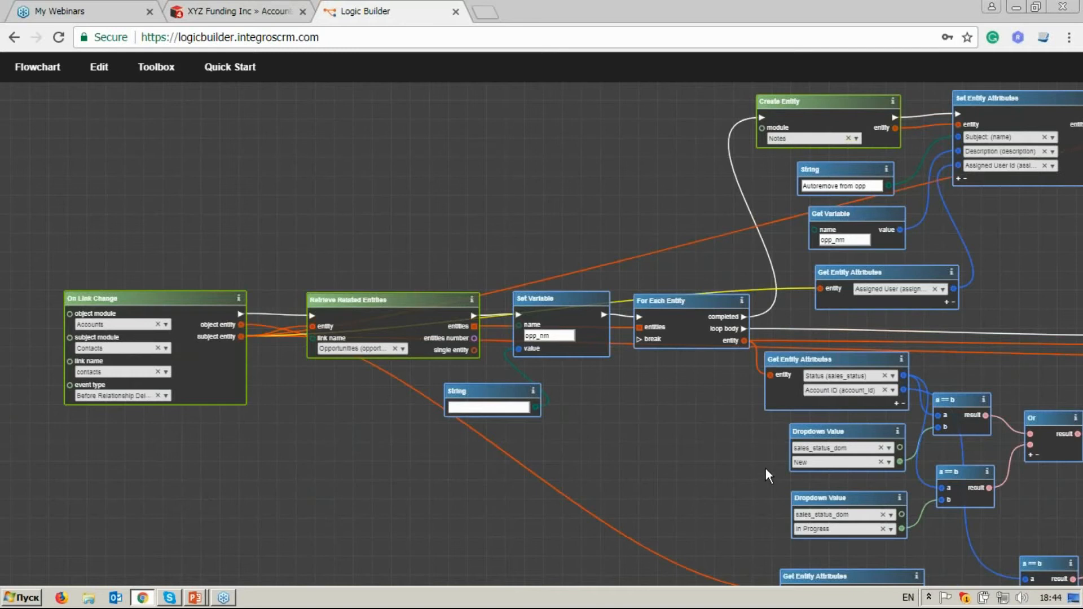
Review the flowchart from On Link Change through the loop conditions, the Unlink Entities and task blocks, and the note-creation chain.
{"action": "left_click_drag", "start_coordinate": [766, 468], "coordinate": [556, 371]}
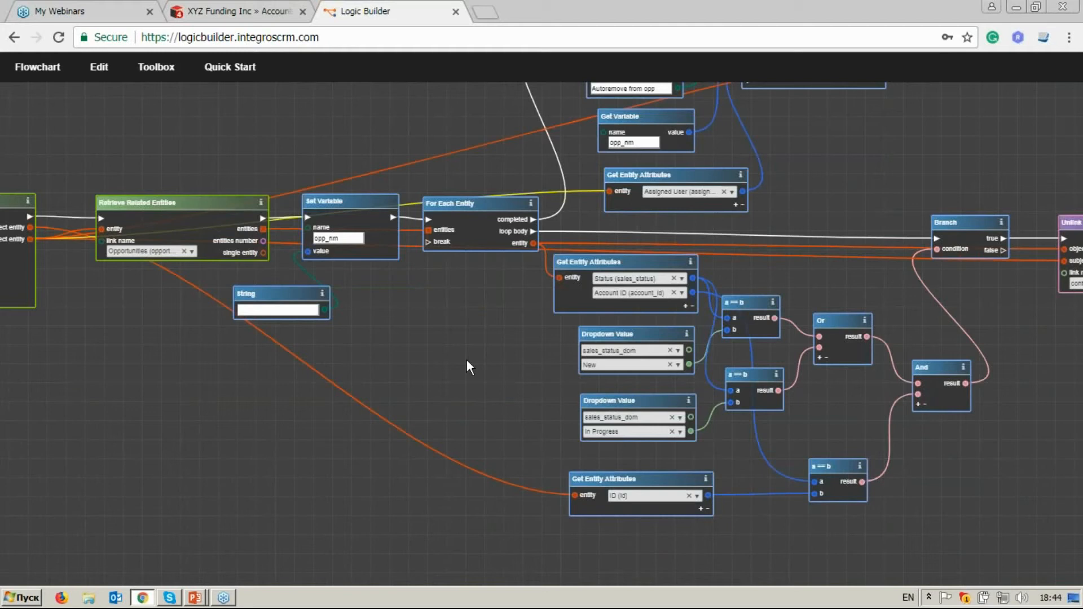
{"action": "left_click_drag", "start_coordinate": [467, 362], "coordinate": [699, 385]}
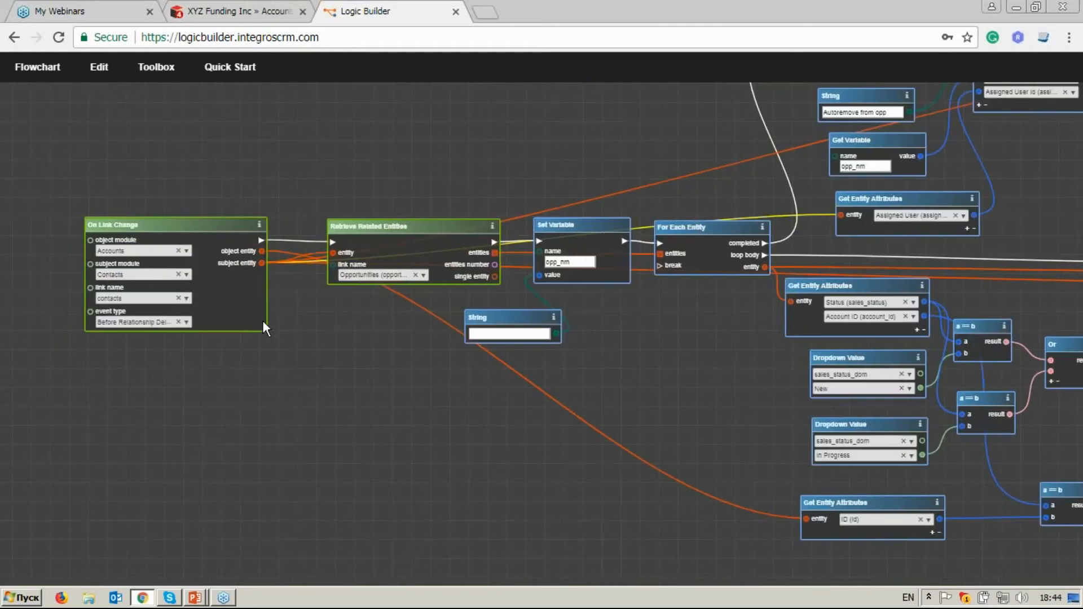
{"action": "left_click_drag", "start_coordinate": [713, 253], "coordinate": [602, 330]}
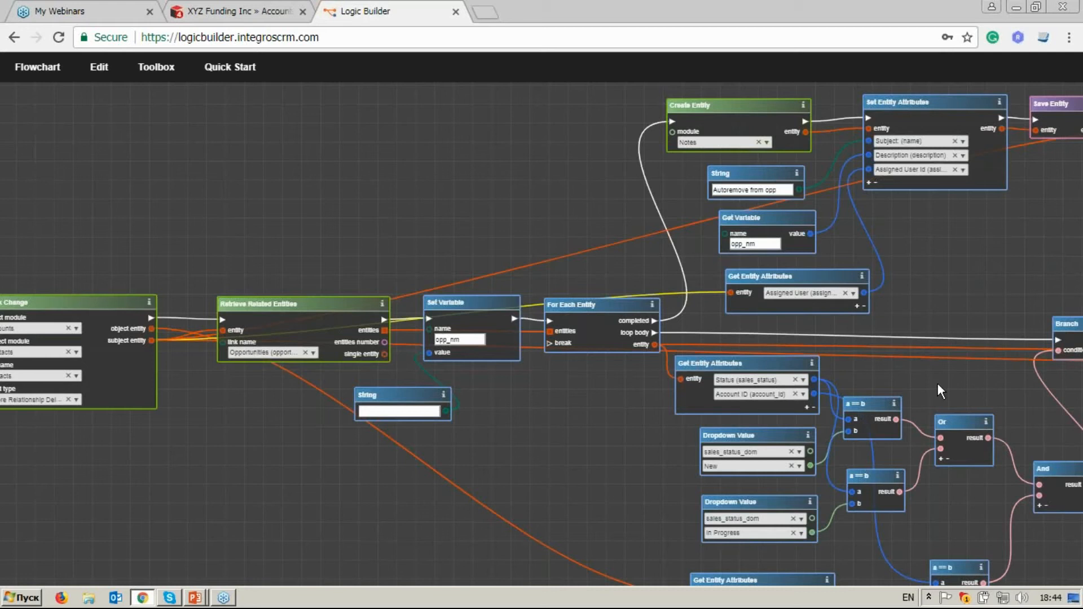
{"action": "left_click_drag", "start_coordinate": [938, 382], "coordinate": [651, 297]}
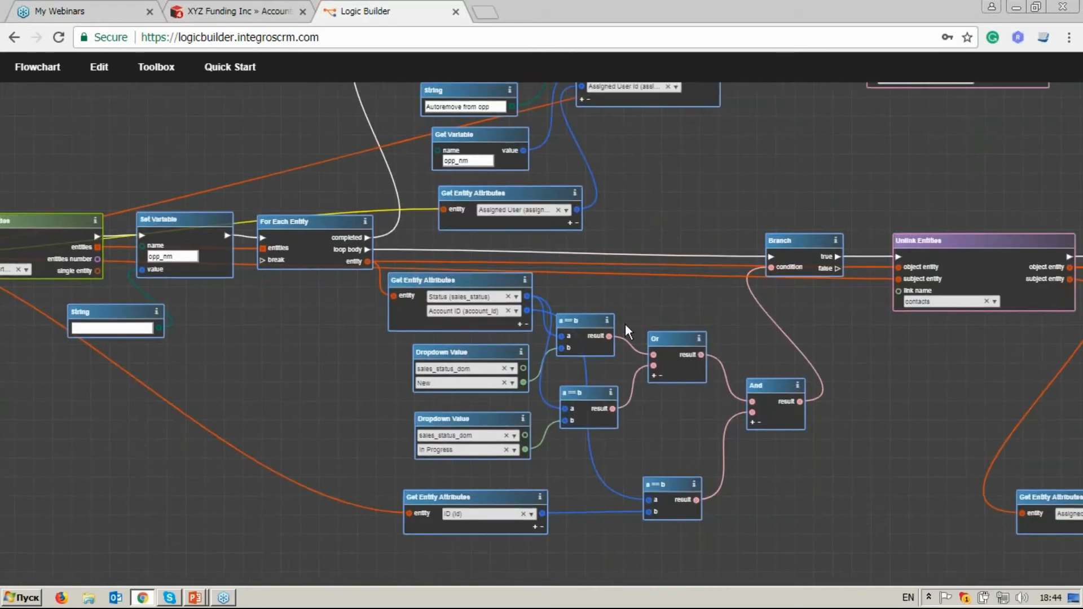
{"action": "left_click_drag", "start_coordinate": [529, 257], "coordinate": [638, 373]}
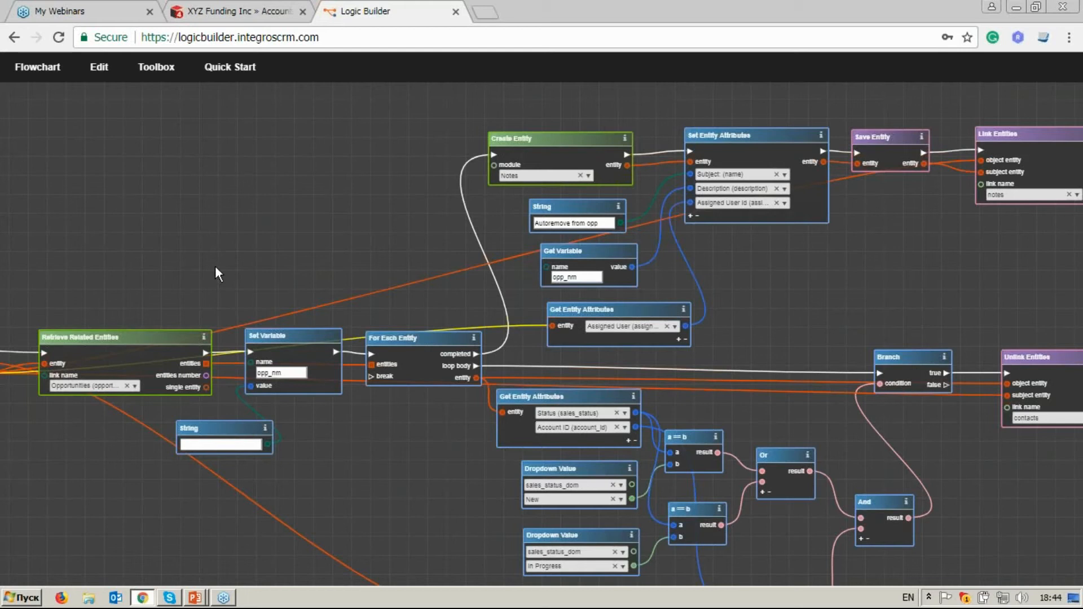
{"action": "left_click_drag", "start_coordinate": [215, 267], "coordinate": [460, 219]}
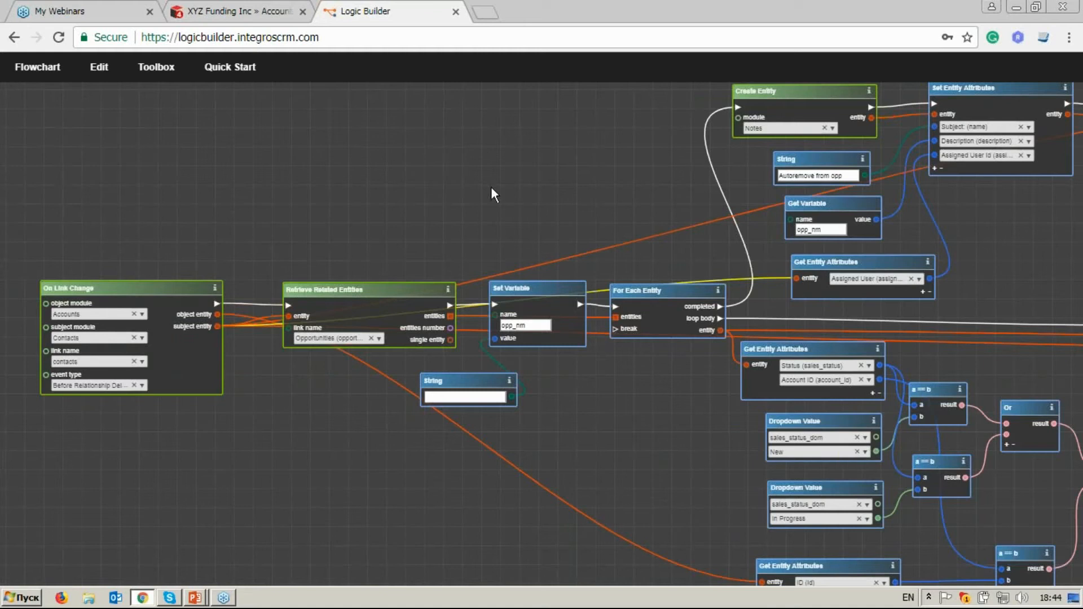
{"action": "left_click_drag", "start_coordinate": [879, 321], "coordinate": [861, 276]}
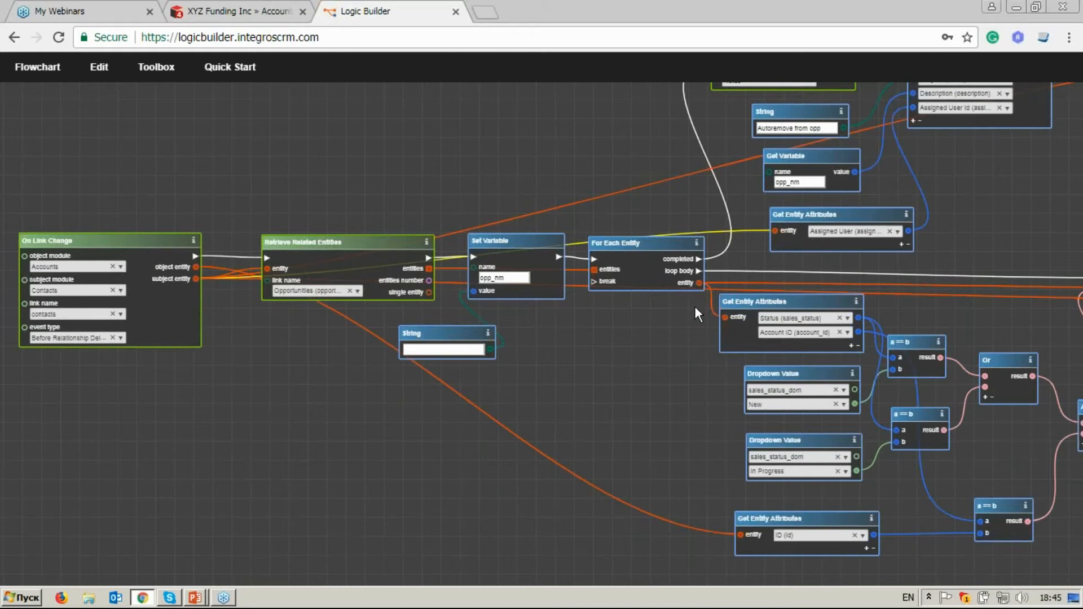
{"action": "left_click_drag", "start_coordinate": [691, 314], "coordinate": [375, 307]}
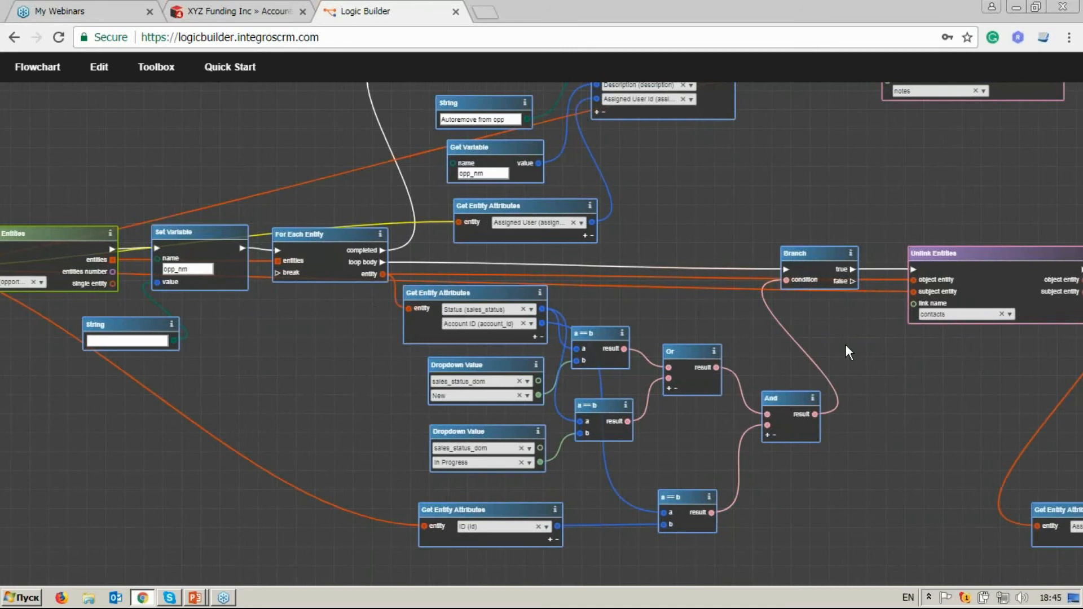
{"action": "left_click_drag", "start_coordinate": [845, 344], "coordinate": [737, 340]}
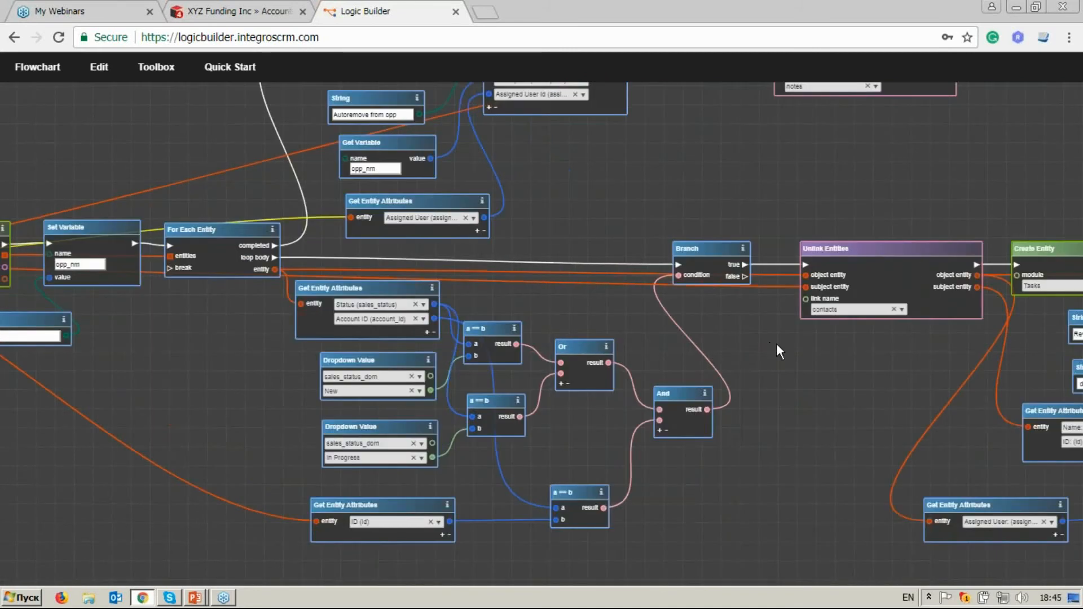
{"action": "left_click_drag", "start_coordinate": [776, 343], "coordinate": [735, 343]}
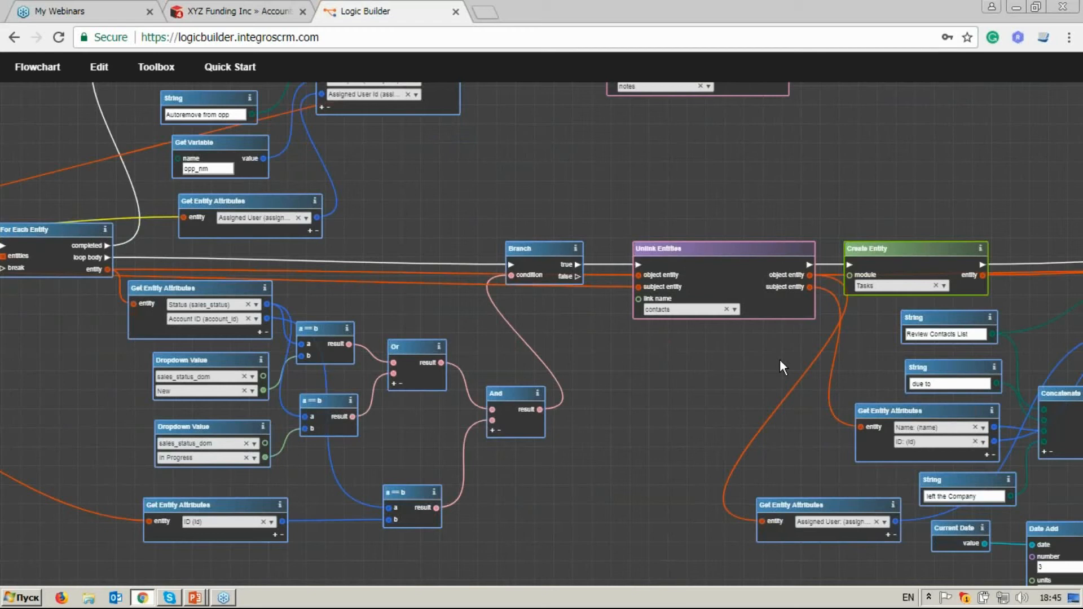
{"action": "mouse_move", "coordinate": [778, 359]}
{"action": "left_mouse_down"}
{"action": "mouse_move", "coordinate": [702, 368]}
{"action": "mouse_move", "coordinate": [399, 346]}
{"action": "mouse_move", "coordinate": [760, 364]}
{"action": "left_mouse_up"}
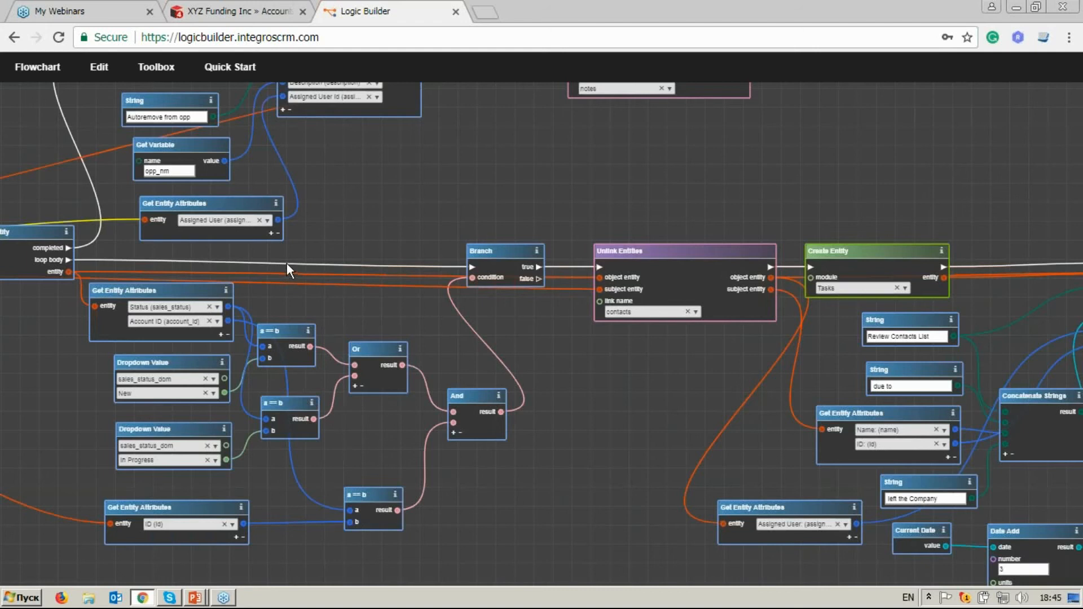
{"action": "left_click_drag", "start_coordinate": [287, 263], "coordinate": [646, 415]}
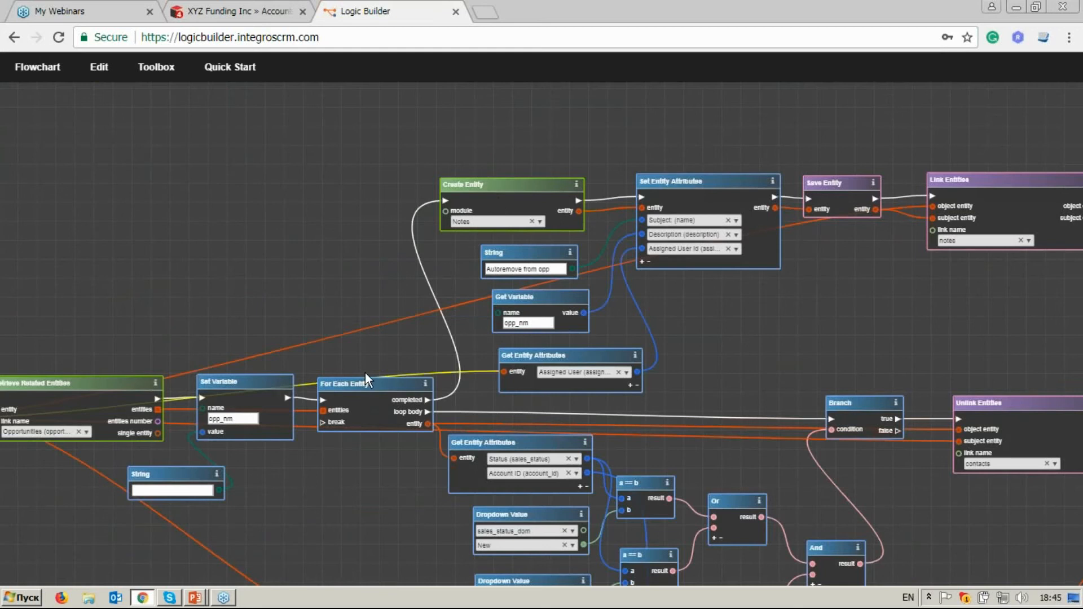
{"action": "left_click_drag", "start_coordinate": [365, 374], "coordinate": [680, 241]}
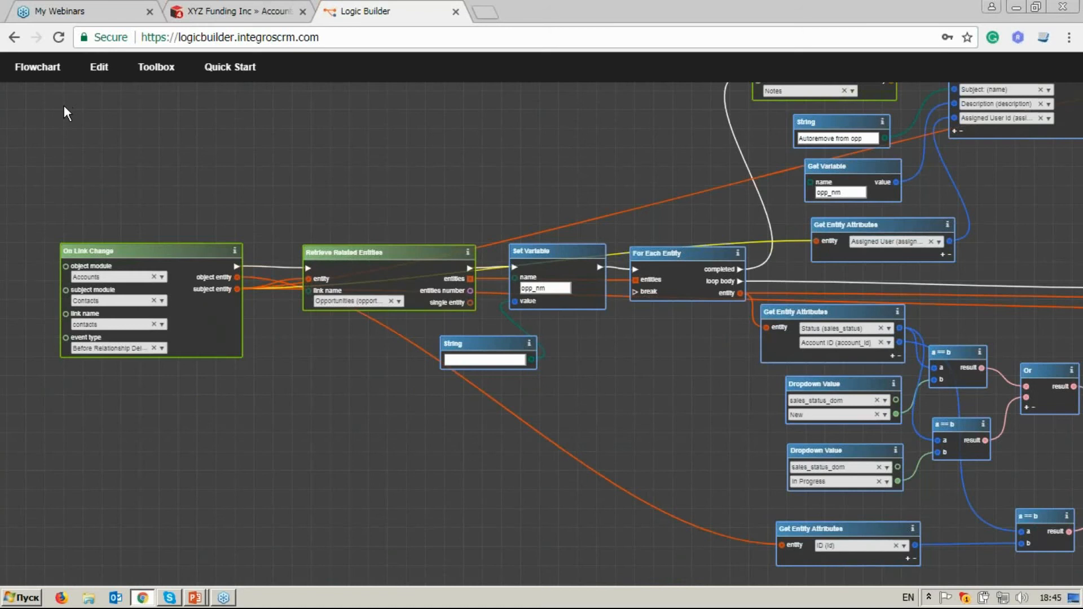
Save the flowchart under the name "Keep opp up-to-date".
{"action": "left_click", "coordinate": [51, 79]}
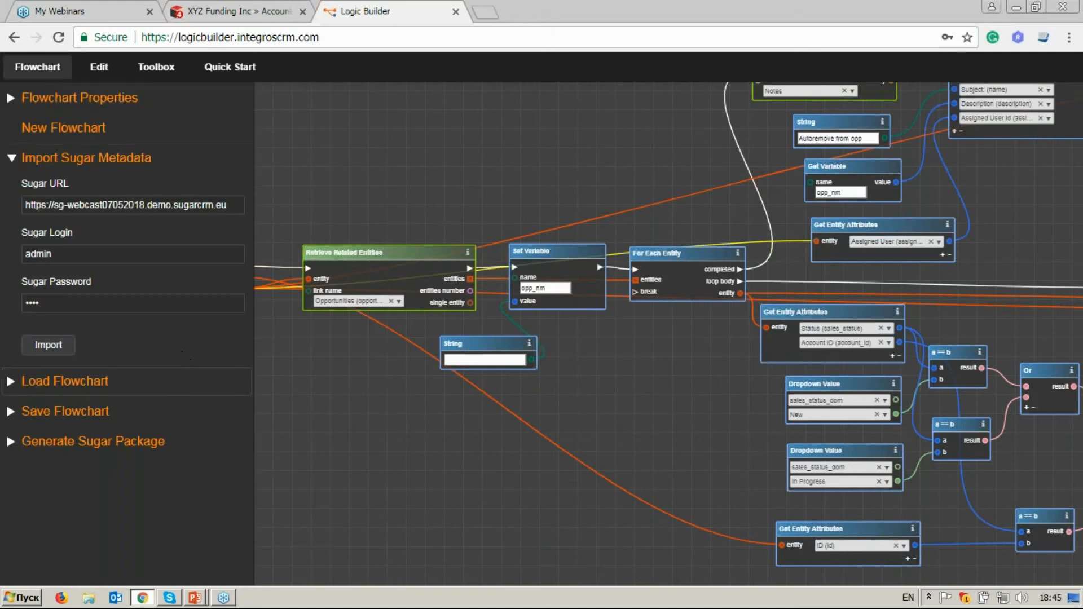
{"action": "left_click", "coordinate": [165, 414]}
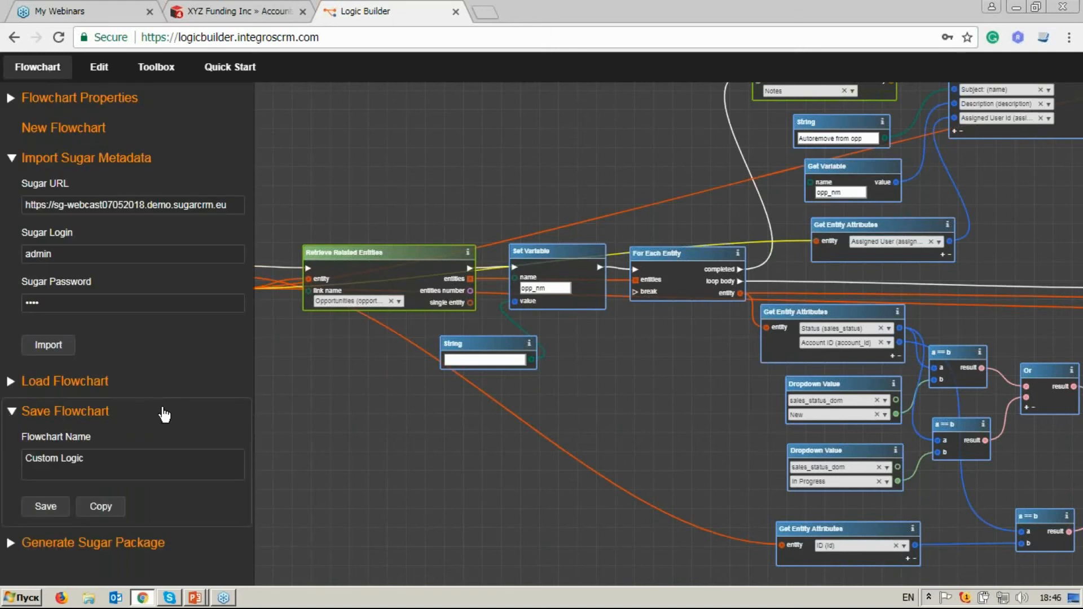
{"action": "left_click", "coordinate": [154, 456]}
{"action": "left_click_drag", "start_coordinate": [90, 458], "coordinate": [27, 455]}
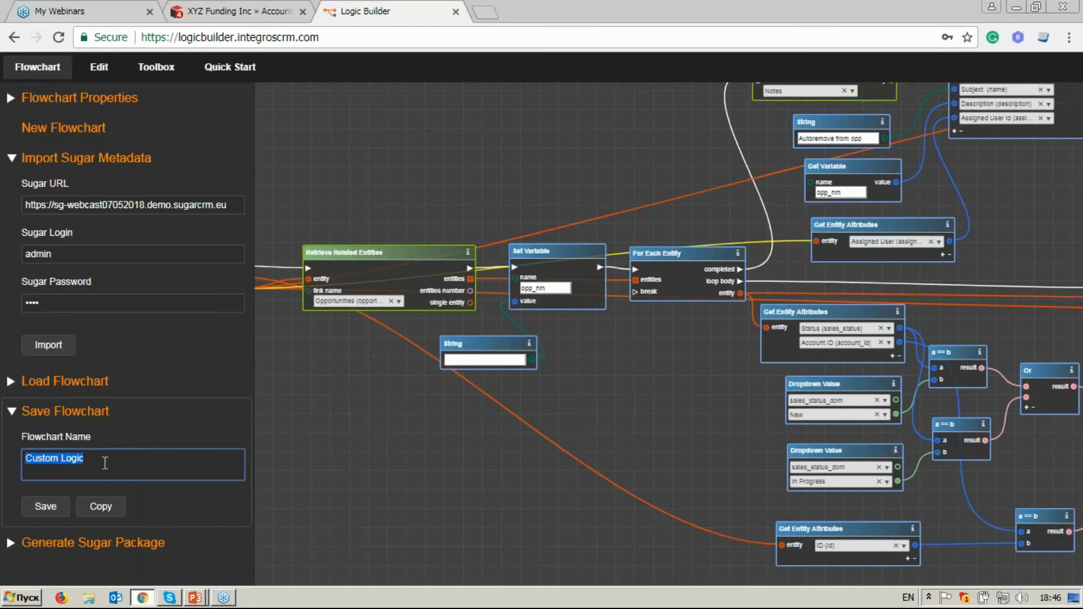
{"action": "key", "text": "Right"}
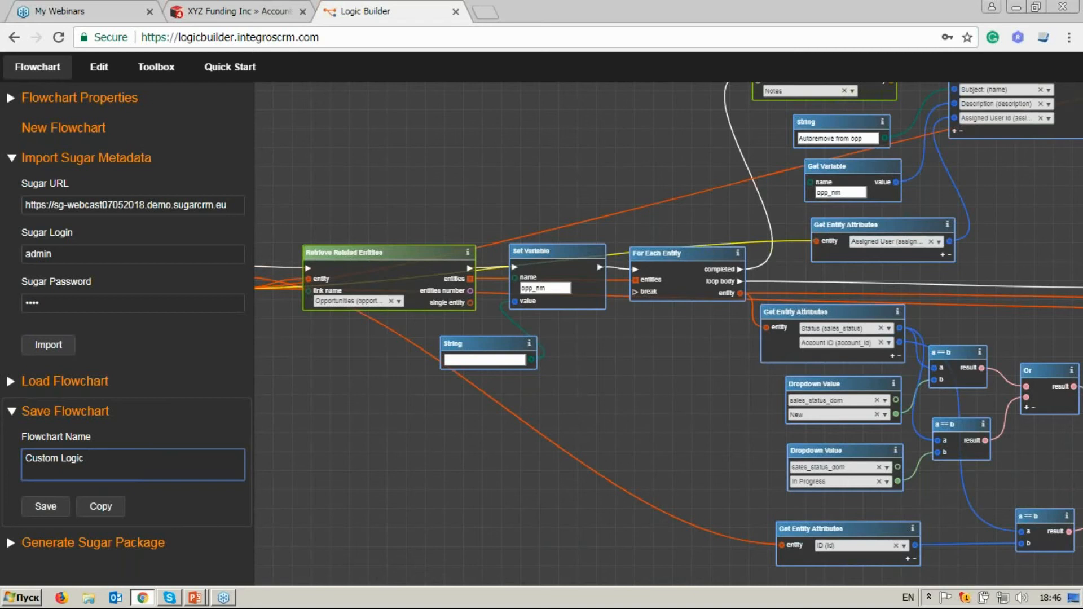
{"action": "key", "text": "ctrl+a"}
{"action": "key", "text": "BackSpace"}
{"action": "type", "text": "Op"}
{"action": "key", "text": "BackSpace"}
{"action": "key", "text": "BackSpace"}
{"action": "type", "text": "Keep opp up-to-date"}
{"action": "left_click", "coordinate": [54, 512]}
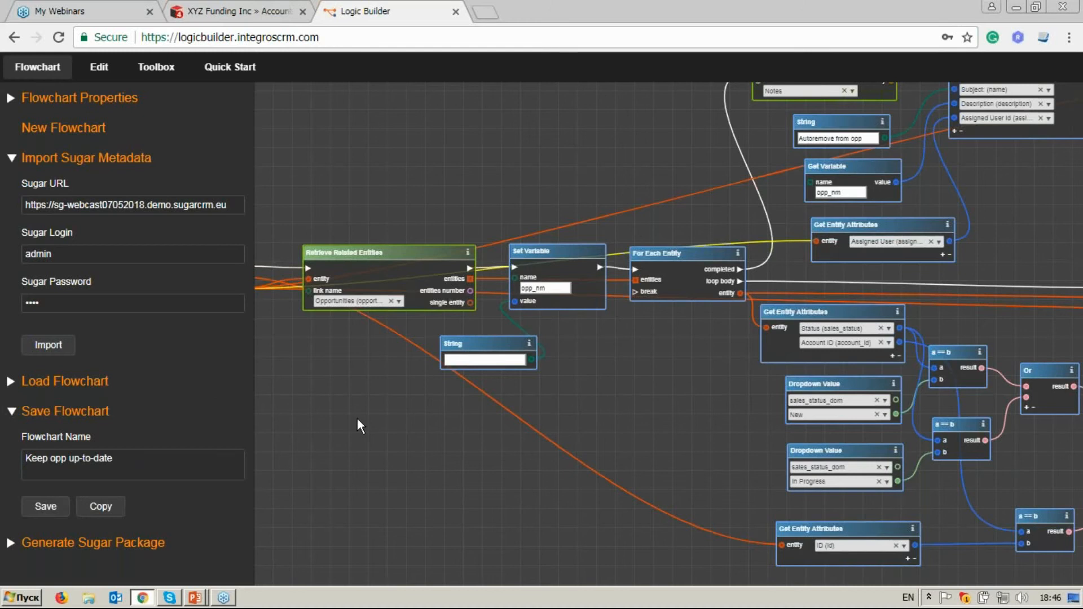
Generate the Sugar package with the description "Keep opp up-to-date" and download its zip file.
{"action": "left_click_drag", "start_coordinate": [357, 418], "coordinate": [574, 392]}
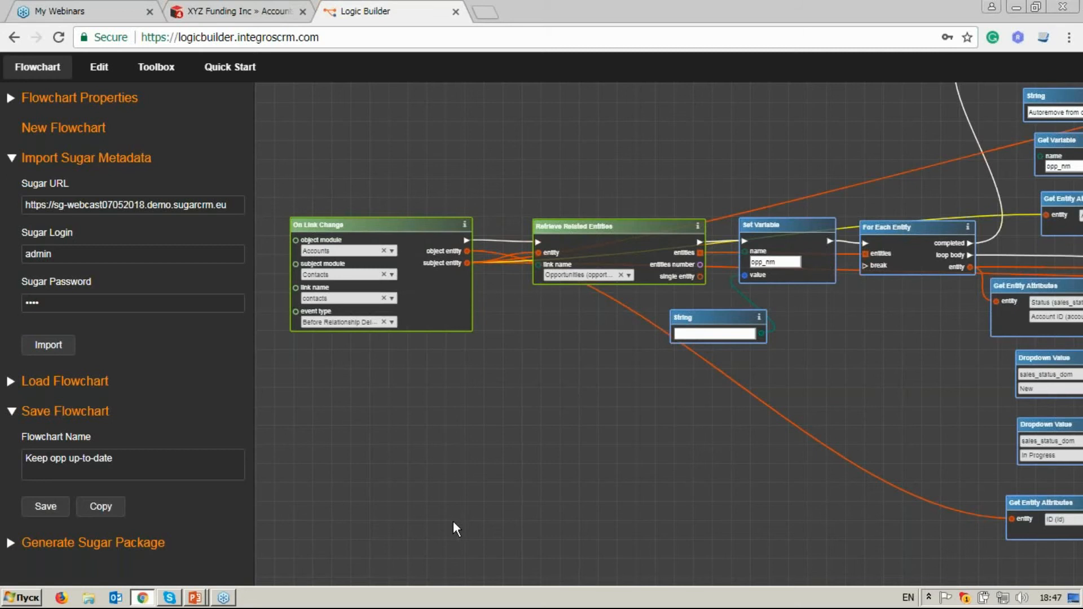
{"action": "left_click", "coordinate": [169, 543]}
{"action": "scroll", "coordinate": [174, 541], "scroll_direction": "down", "scroll_amount": 2}
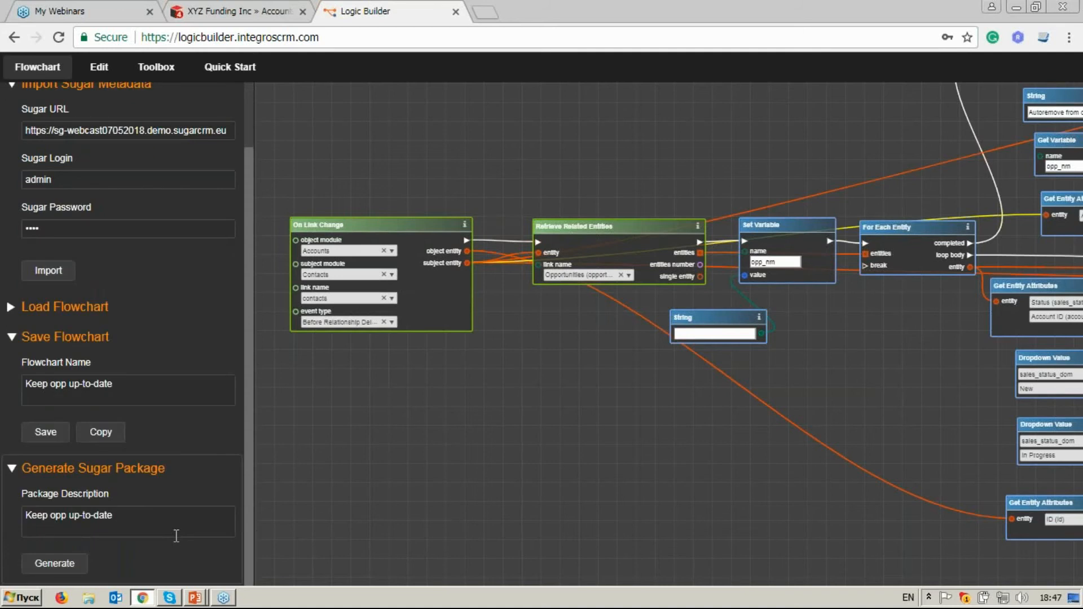
{"action": "left_click", "coordinate": [75, 566]}
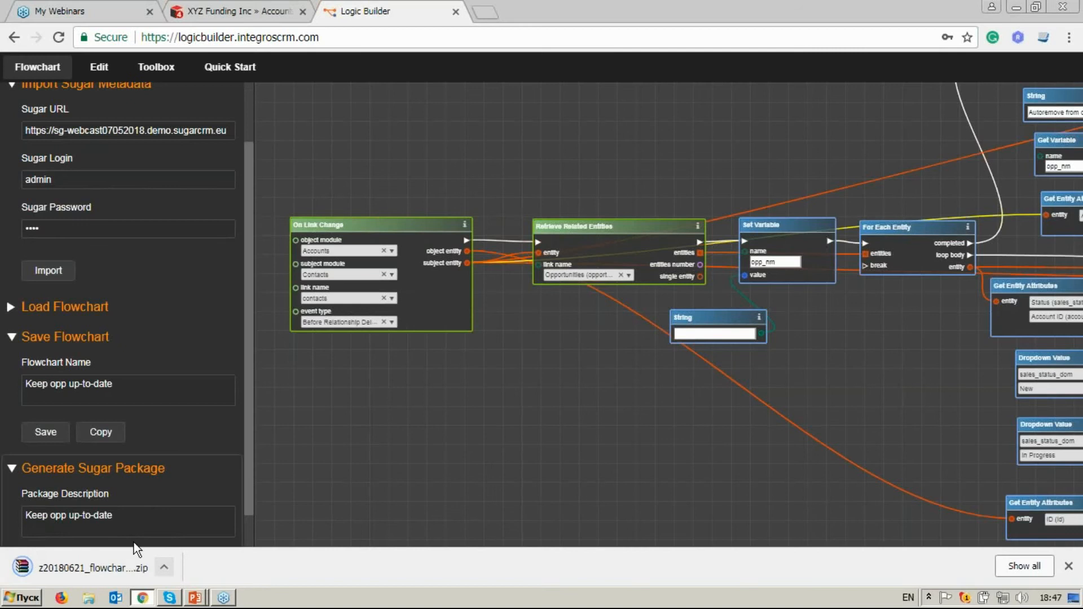
Switch to SugarCRM and open the Module Loader from the Administration page.
{"action": "left_click", "coordinate": [247, 14]}
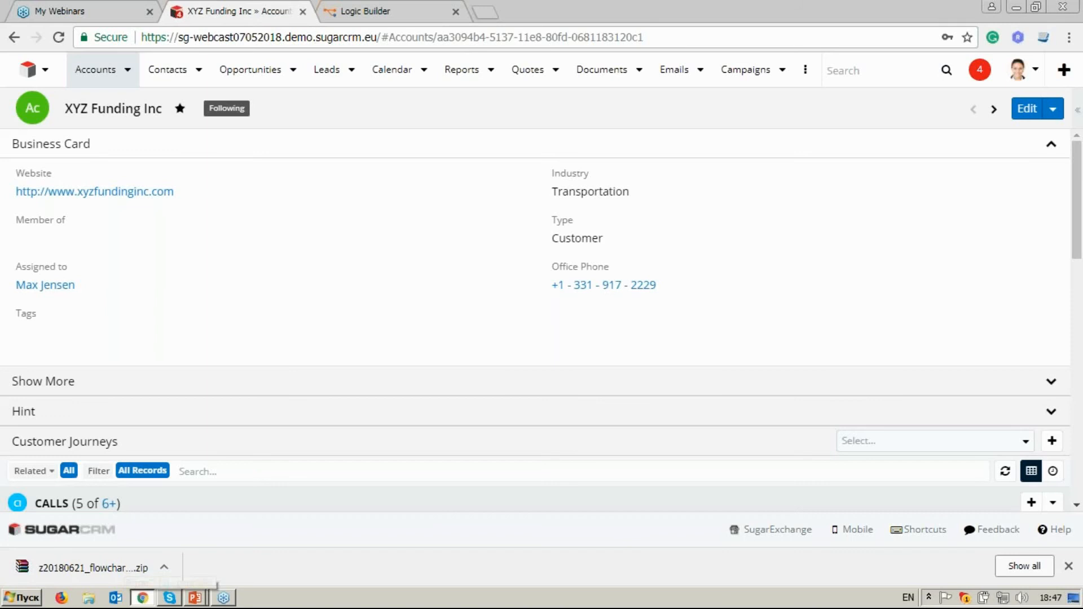
{"action": "left_click", "coordinate": [1018, 73]}
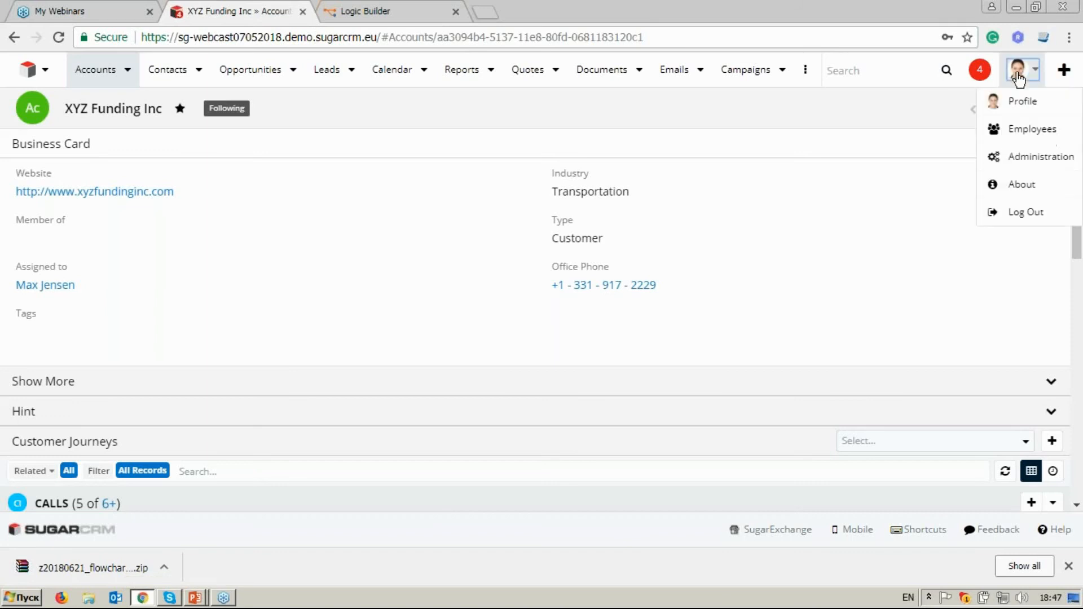
{"action": "left_click", "coordinate": [1010, 153]}
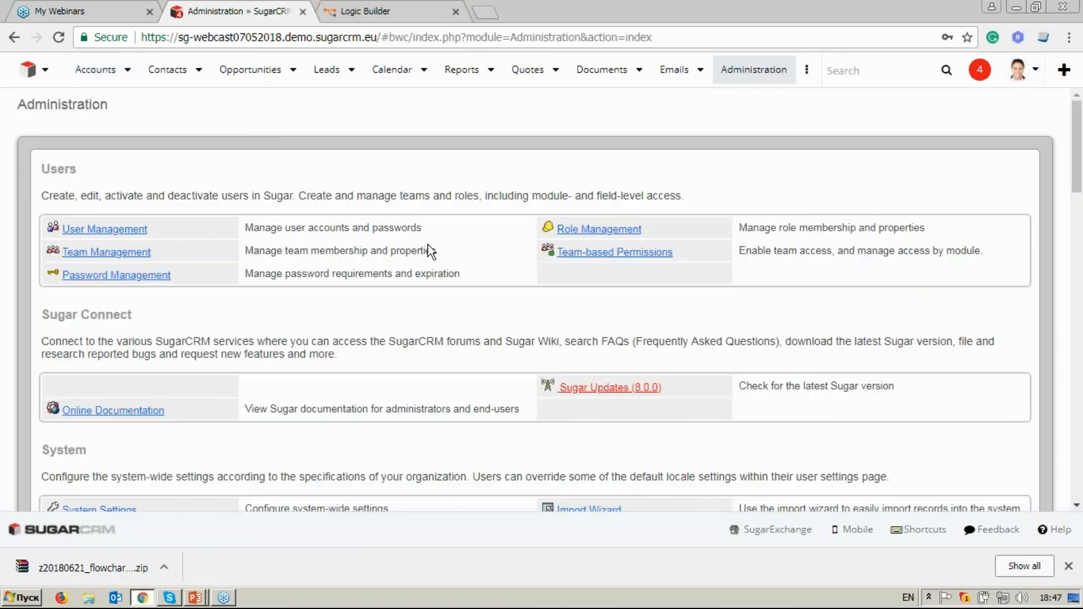
{"action": "scroll", "coordinate": [428, 245], "scroll_direction": "down", "scroll_amount": 3}
{"action": "scroll", "coordinate": [428, 245], "scroll_direction": "down", "scroll_amount": 7}
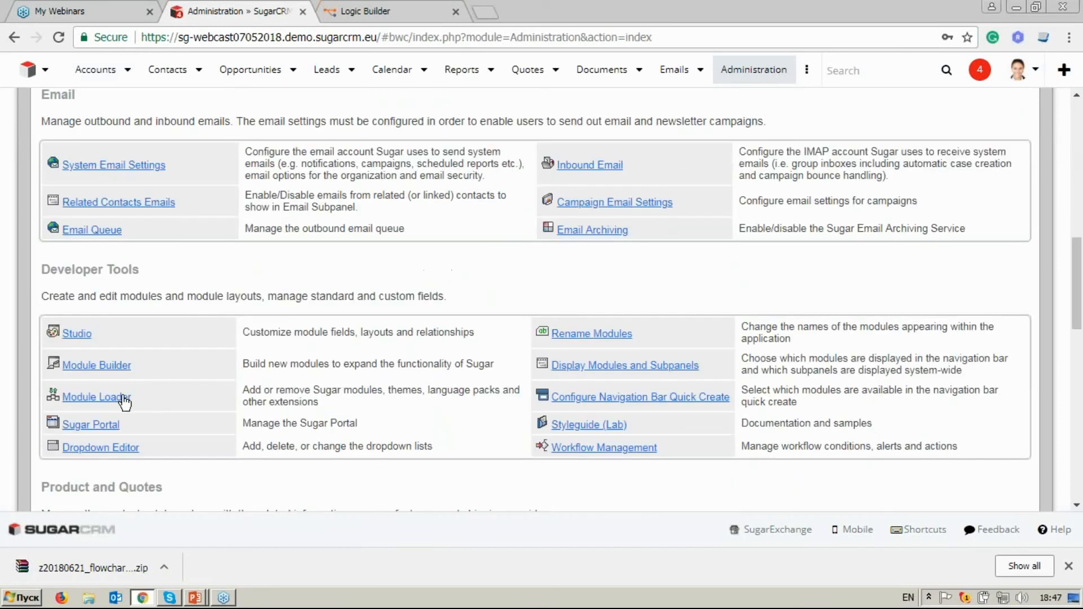
{"action": "left_click", "coordinate": [122, 400]}
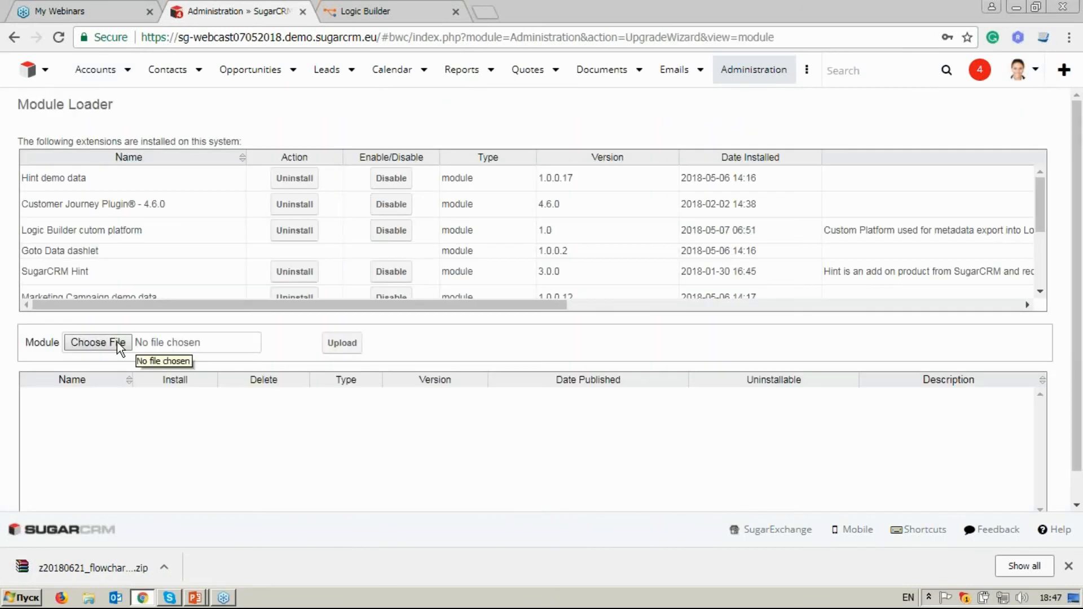
Upload the newly generated package z20180621_flowchart_lb5b2bc8809cdb04_61551143 to the Module Loader.
{"action": "left_click", "coordinate": [117, 342]}
{"action": "left_click", "coordinate": [297, 100]}
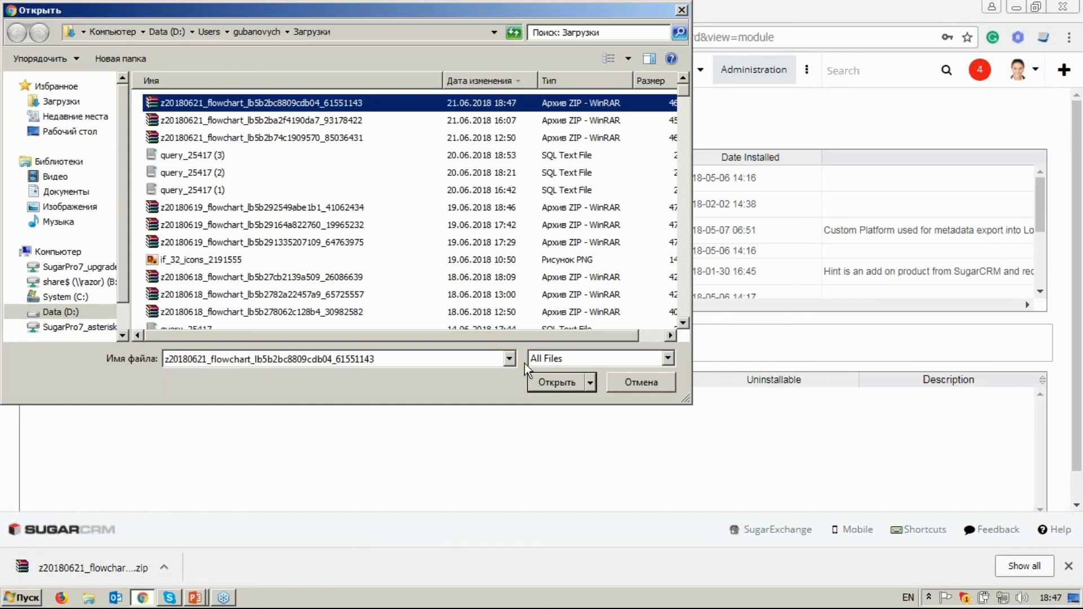
{"action": "left_click", "coordinate": [557, 383]}
{"action": "left_click", "coordinate": [342, 343]}
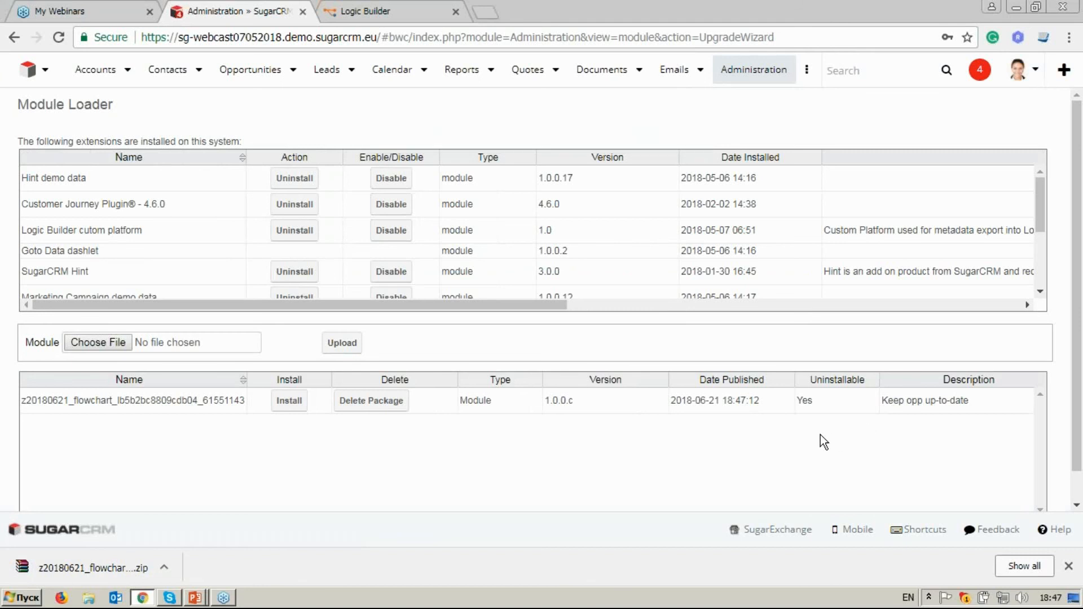
Install and commit the uploaded flowchart package, dismiss the downloads bar, and check the Module Loader's list of installed extensions.
{"action": "left_click", "coordinate": [297, 411]}
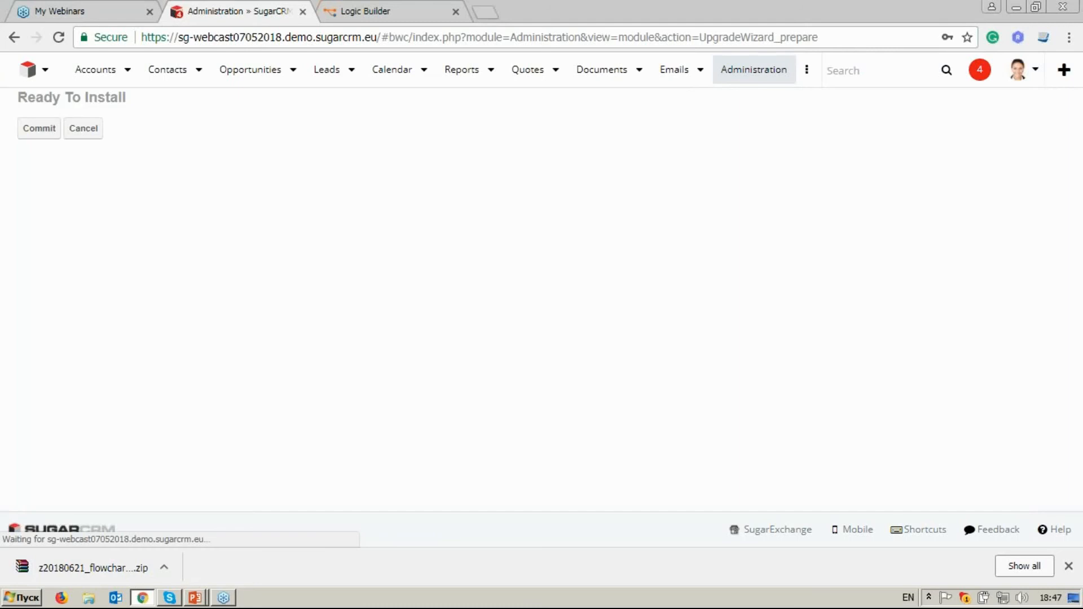
{"action": "left_click", "coordinate": [44, 133]}
{"action": "left_click", "coordinate": [1069, 566]}
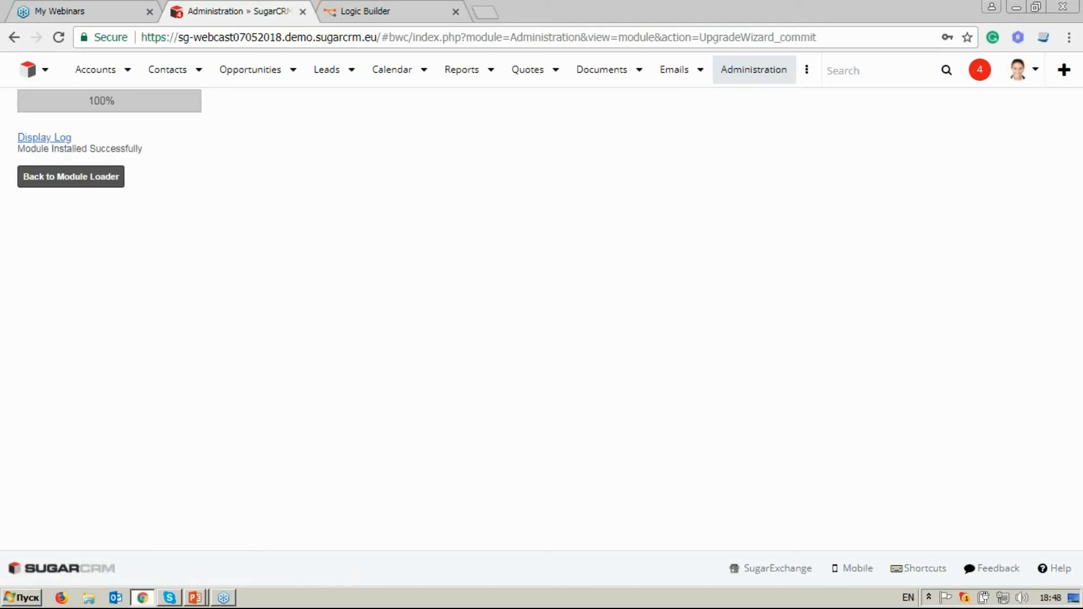
{"action": "left_click", "coordinate": [110, 179]}
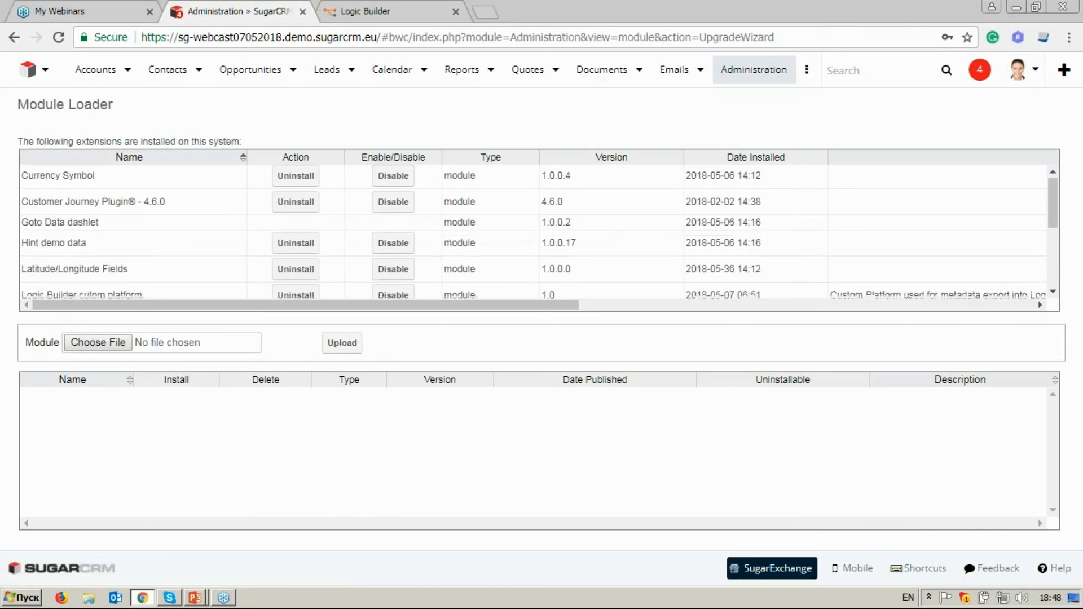
{"action": "scroll", "coordinate": [174, 175], "scroll_direction": "down", "scroll_amount": 5}
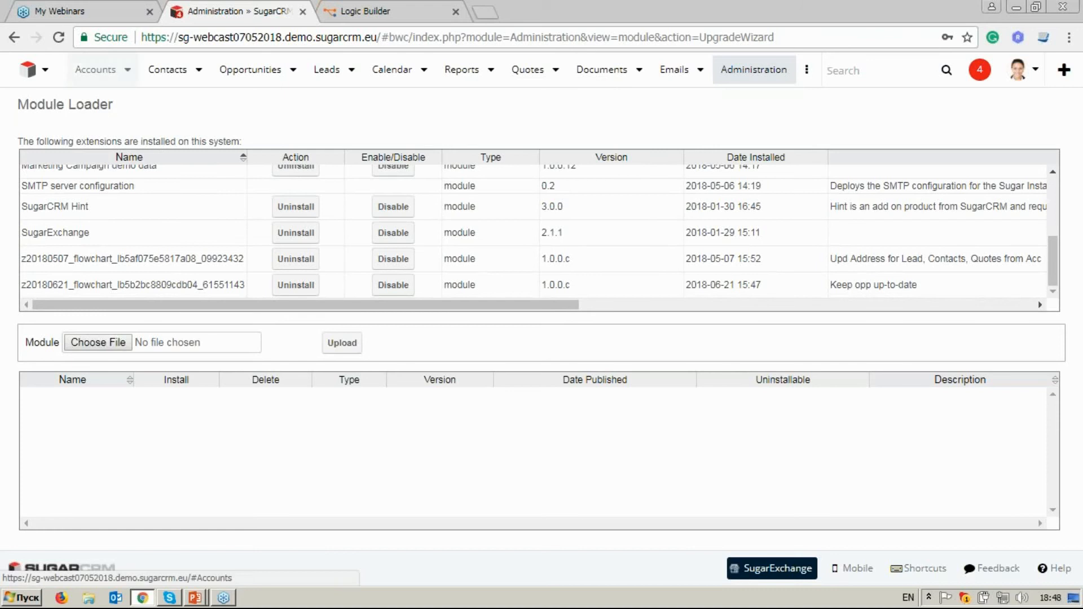
Open the XYZ Funding Inc account record and go to its related records.
{"action": "left_click", "coordinate": [93, 69]}
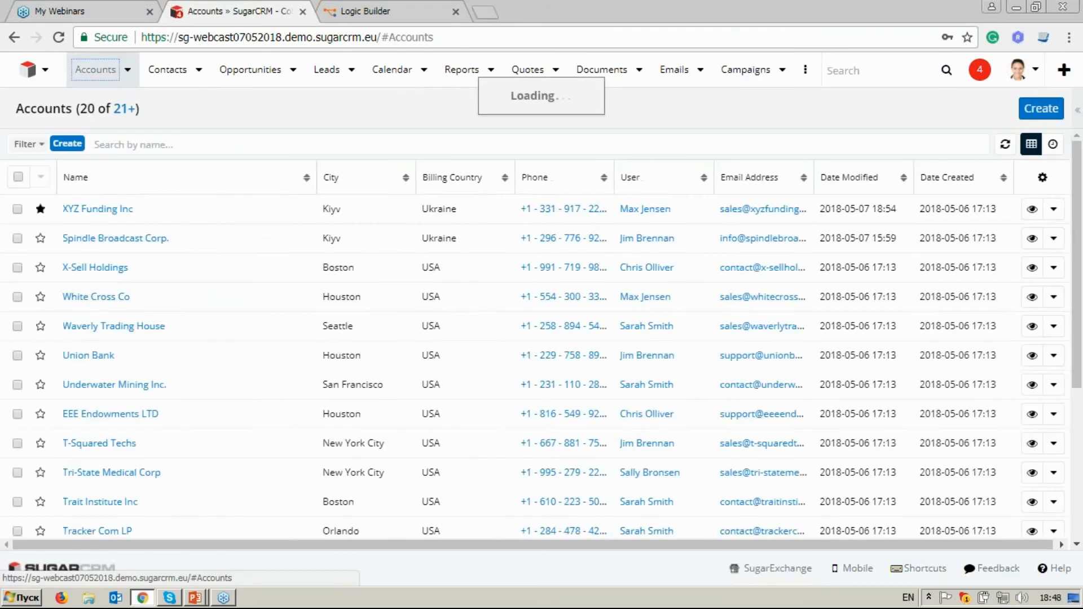
{"action": "left_click", "coordinate": [113, 212]}
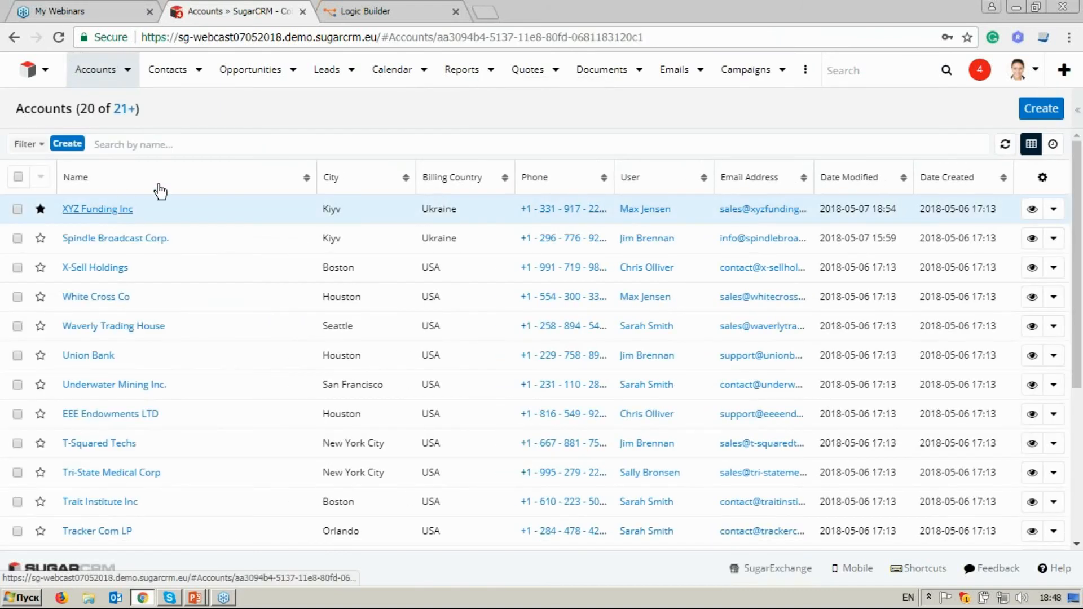
{"action": "scroll", "coordinate": [382, 275], "scroll_direction": "down", "scroll_amount": 3}
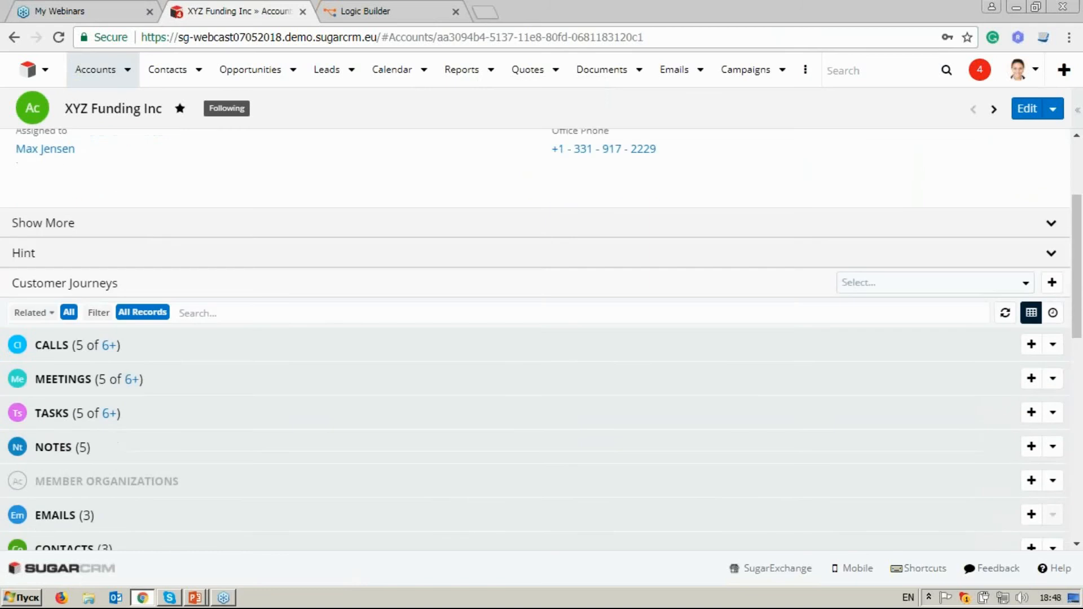
Open the account's 10 Units, 152 Units and 227 Units opportunities, each in its own new browser tab.
{"action": "scroll", "coordinate": [382, 276], "scroll_direction": "down", "scroll_amount": 8}
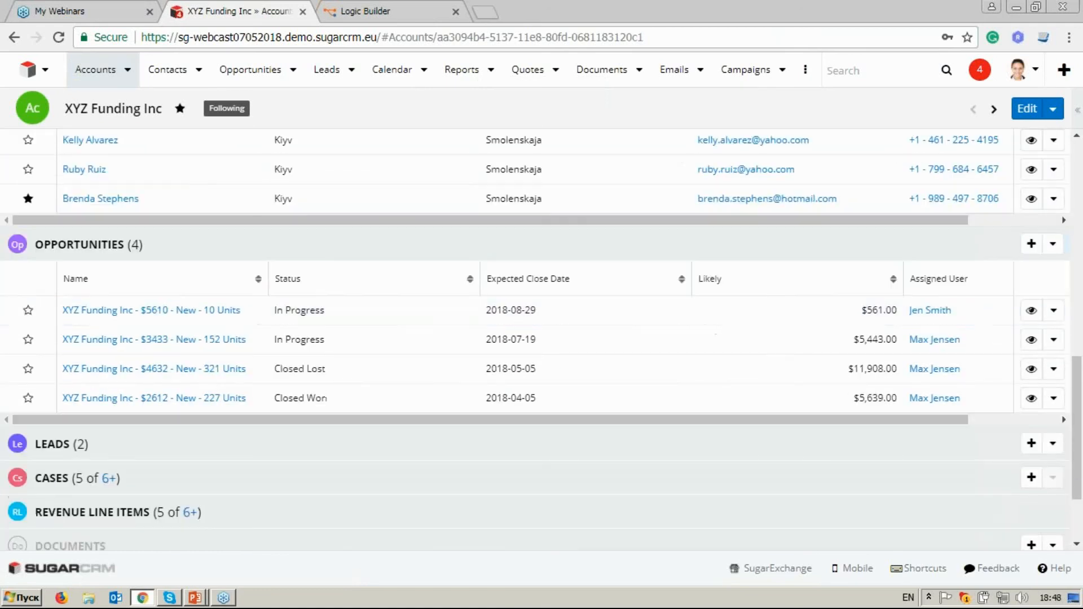
{"action": "right_click", "coordinate": [227, 314]}
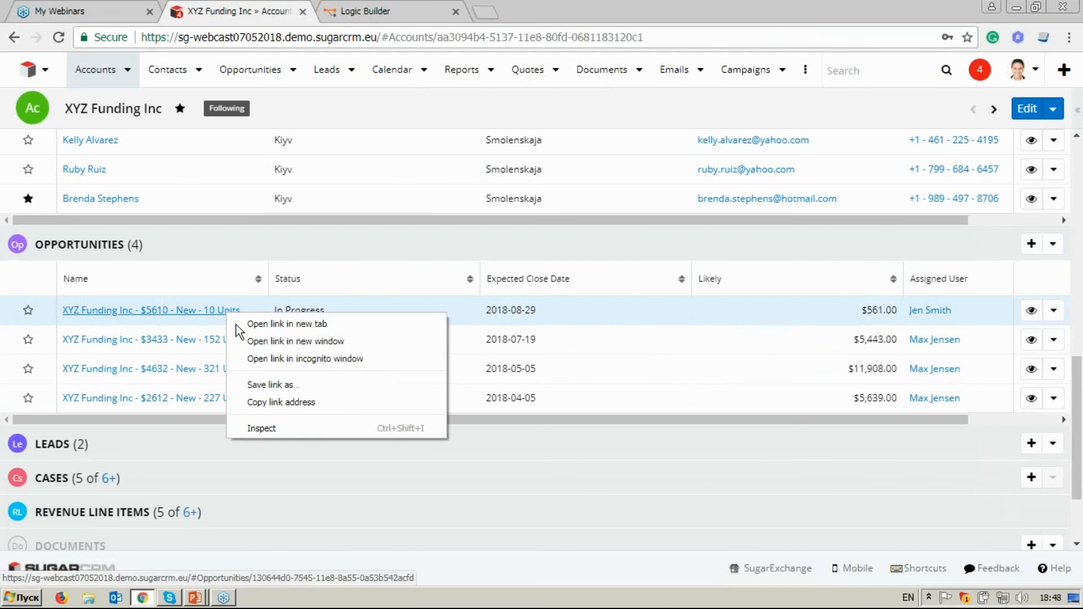
{"action": "left_click", "coordinate": [248, 322]}
{"action": "right_click", "coordinate": [239, 345]}
{"action": "left_click", "coordinate": [243, 351]}
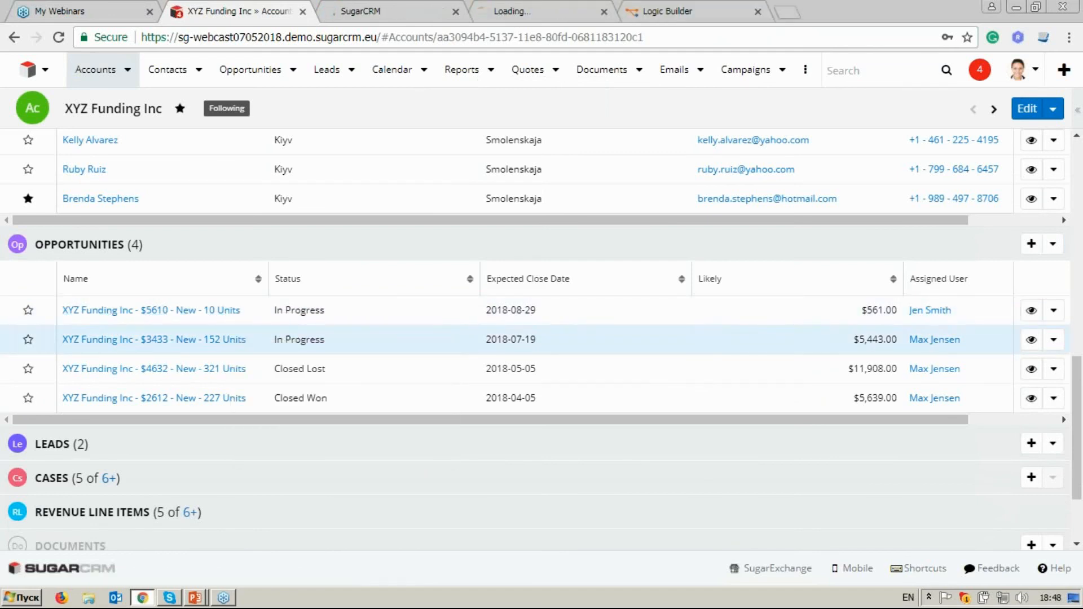
{"action": "right_click", "coordinate": [228, 402]}
{"action": "left_click", "coordinate": [251, 411]}
{"action": "scroll", "coordinate": [353, 379], "scroll_direction": "up", "scroll_amount": 2}
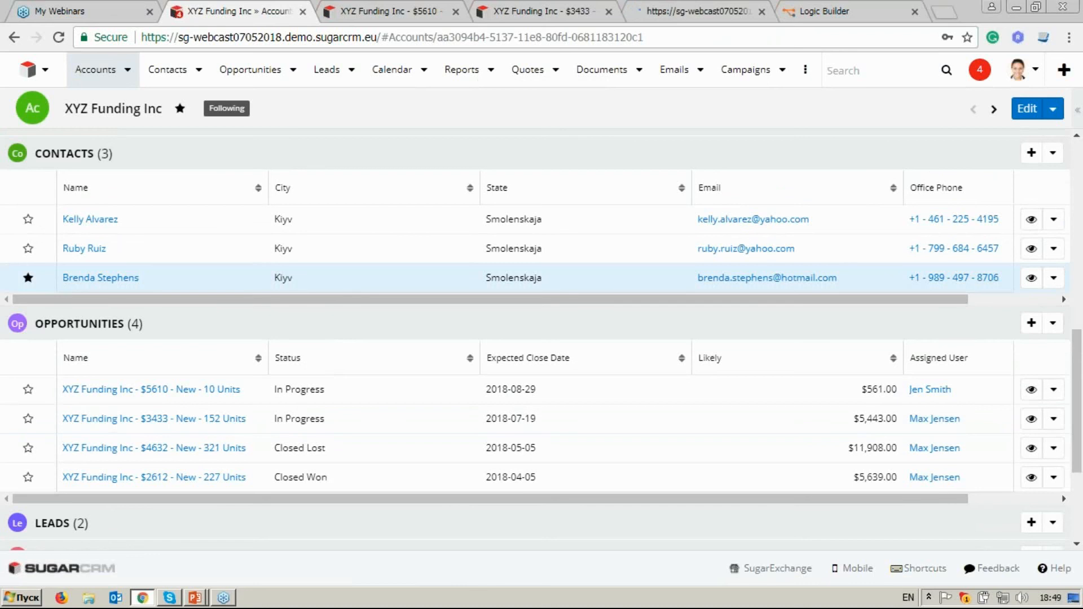
Check the related contacts of the 10 Units and 152 Units opportunities.
{"action": "left_click", "coordinate": [368, 11]}
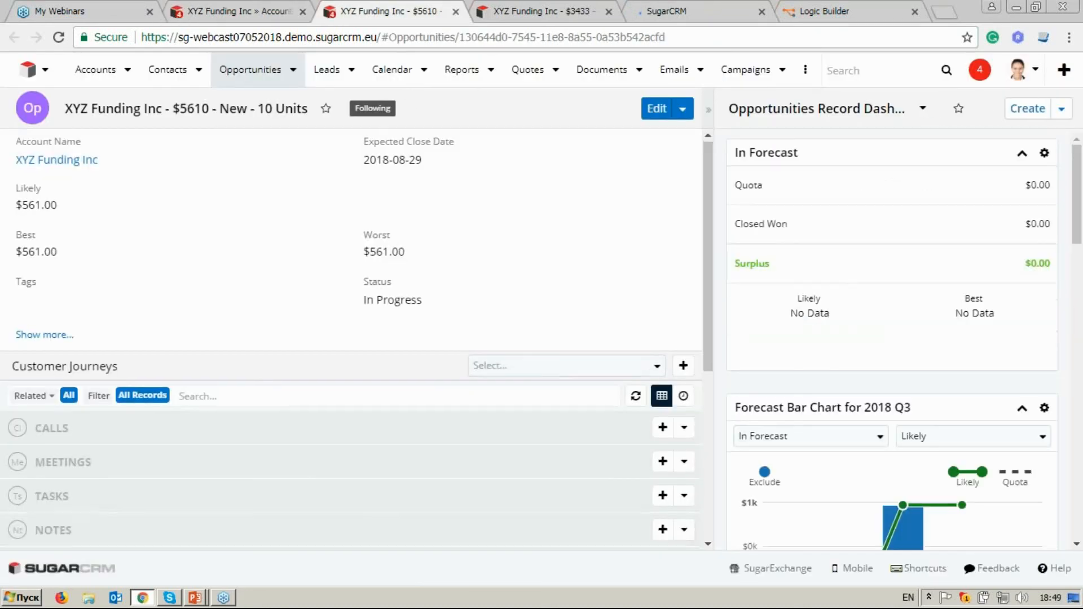
{"action": "scroll", "coordinate": [455, 401], "scroll_direction": "down", "scroll_amount": 5}
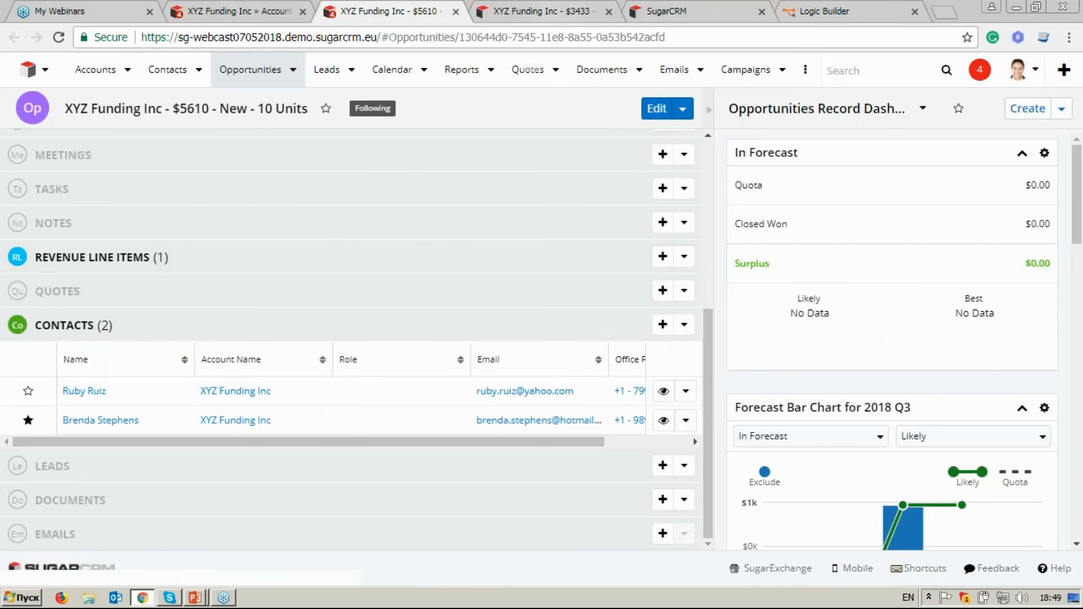
{"action": "left_click", "coordinate": [539, 11]}
{"action": "scroll", "coordinate": [554, 242], "scroll_direction": "down", "scroll_amount": 2}
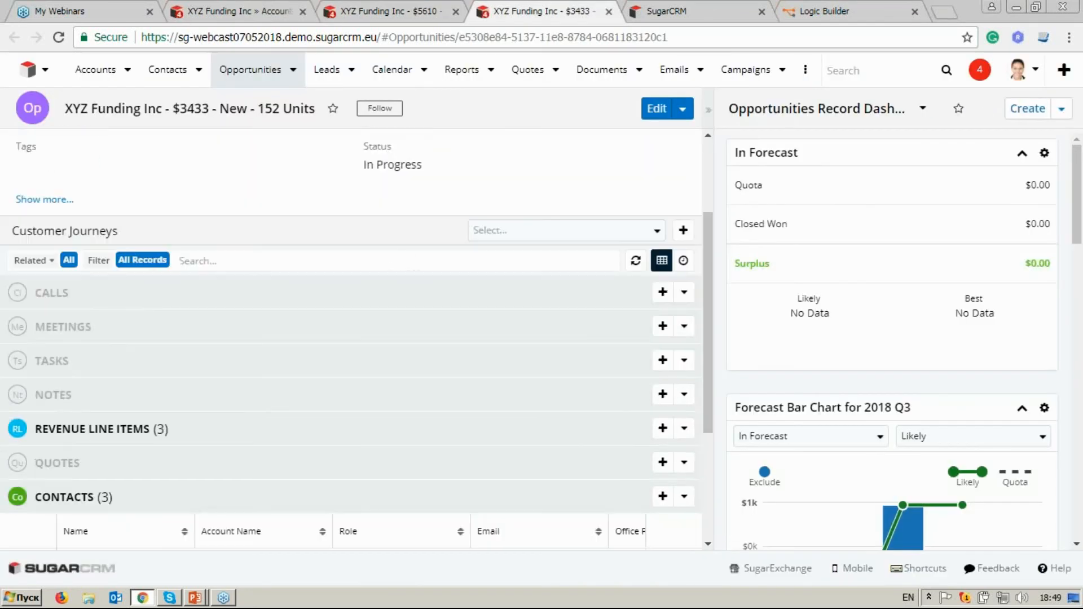
{"action": "scroll", "coordinate": [554, 243], "scroll_direction": "down", "scroll_amount": 3}
Return to the XYZ Funding Inc account and unlink its starred contact, confirming the removal.
{"action": "left_click", "coordinate": [237, 12]}
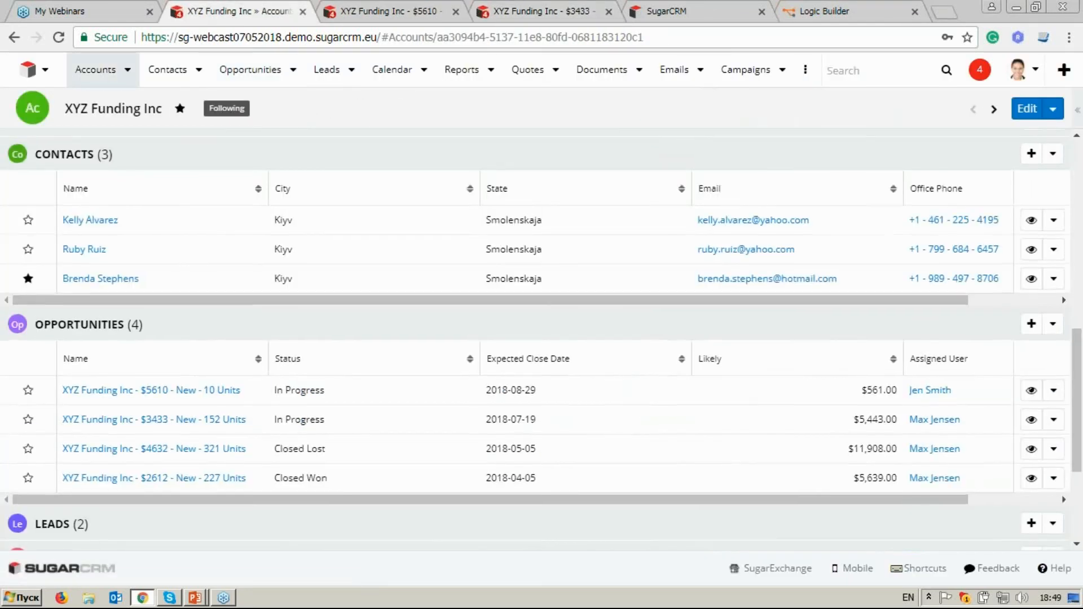
{"action": "scroll", "coordinate": [535, 338], "scroll_direction": "up", "scroll_amount": 1}
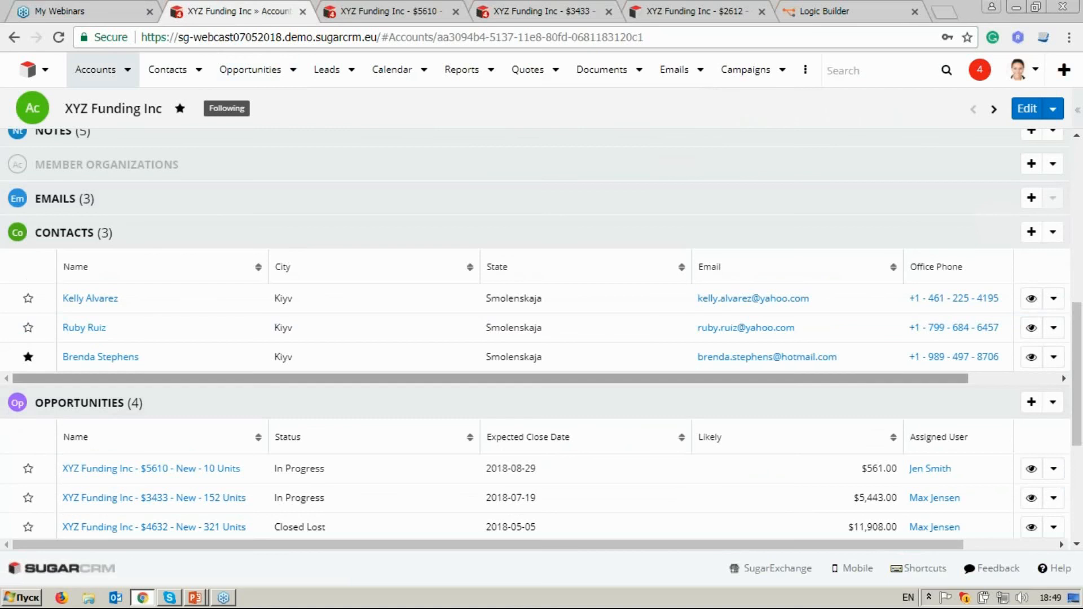
{"action": "left_click", "coordinate": [1053, 357]}
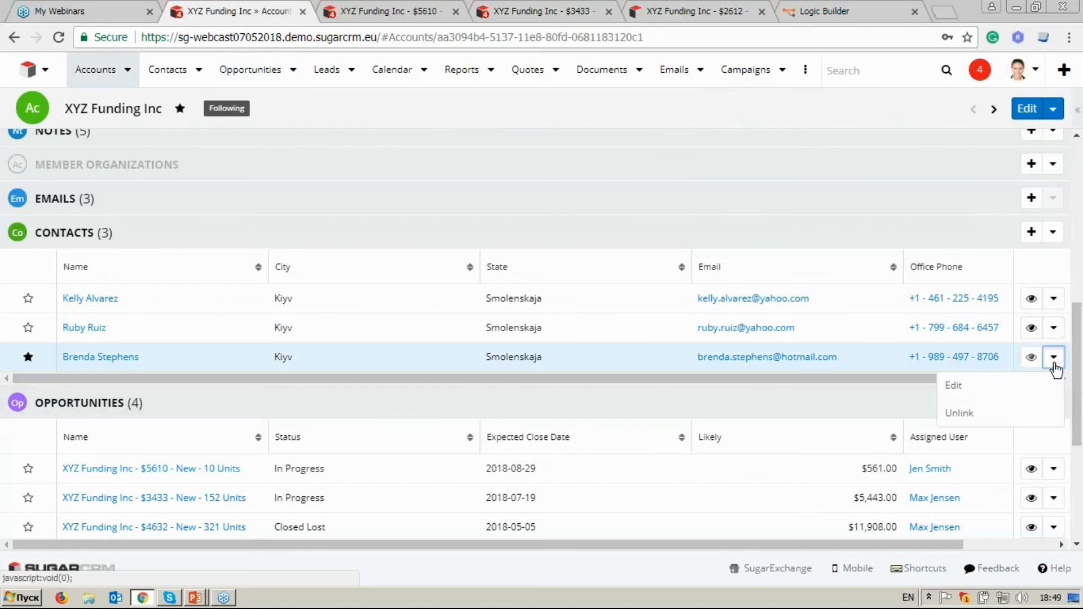
{"action": "left_click", "coordinate": [1023, 423]}
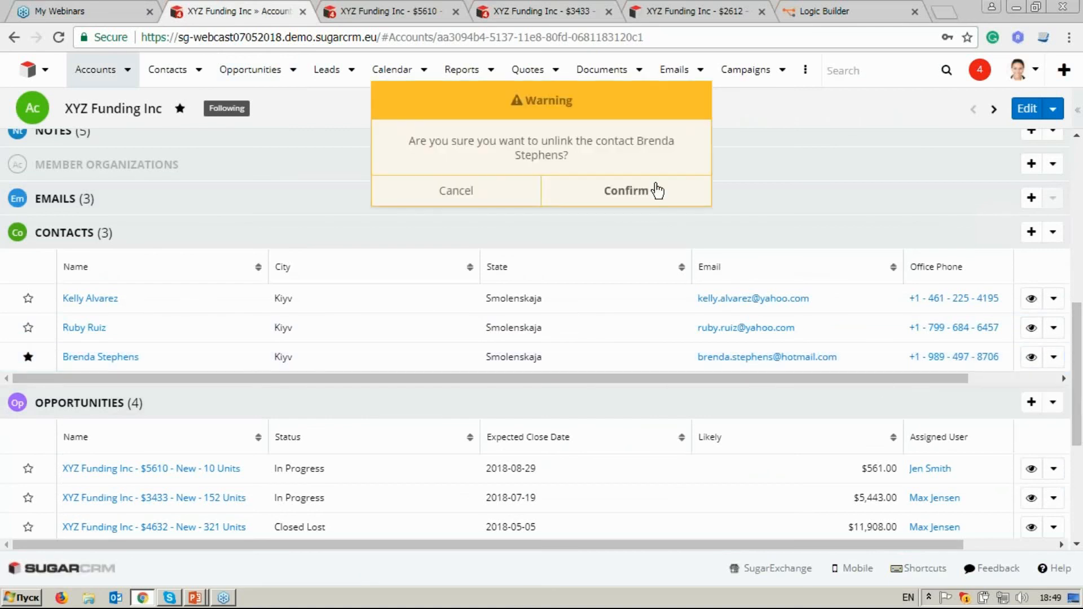
{"action": "left_click", "coordinate": [652, 189]}
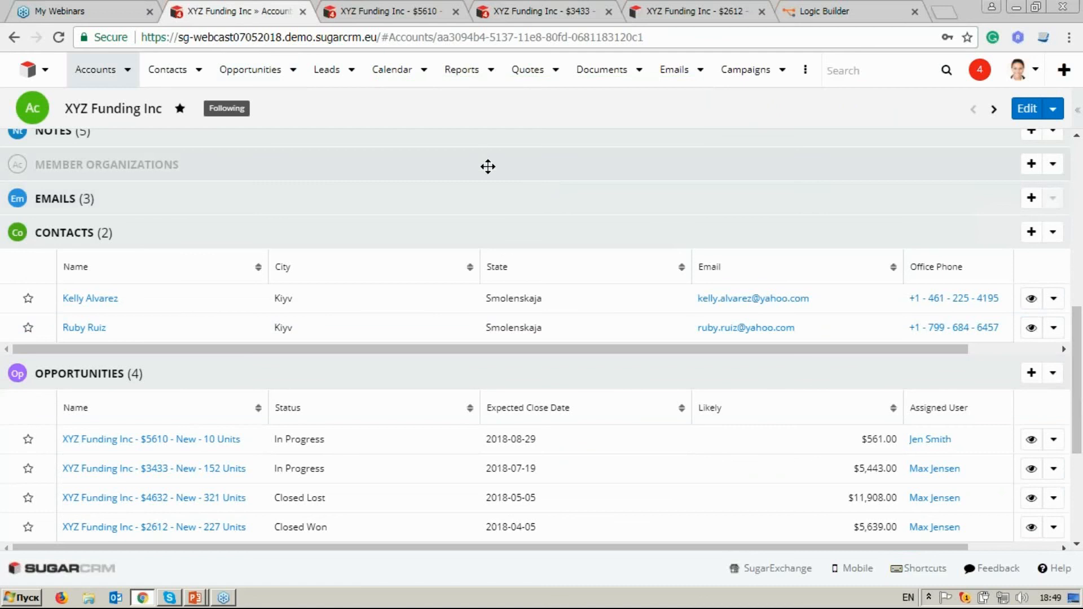
Reload the 10 Units opportunity, check its contacts and tasks, and open the Review Contacts List task.
{"action": "left_click", "coordinate": [386, 12]}
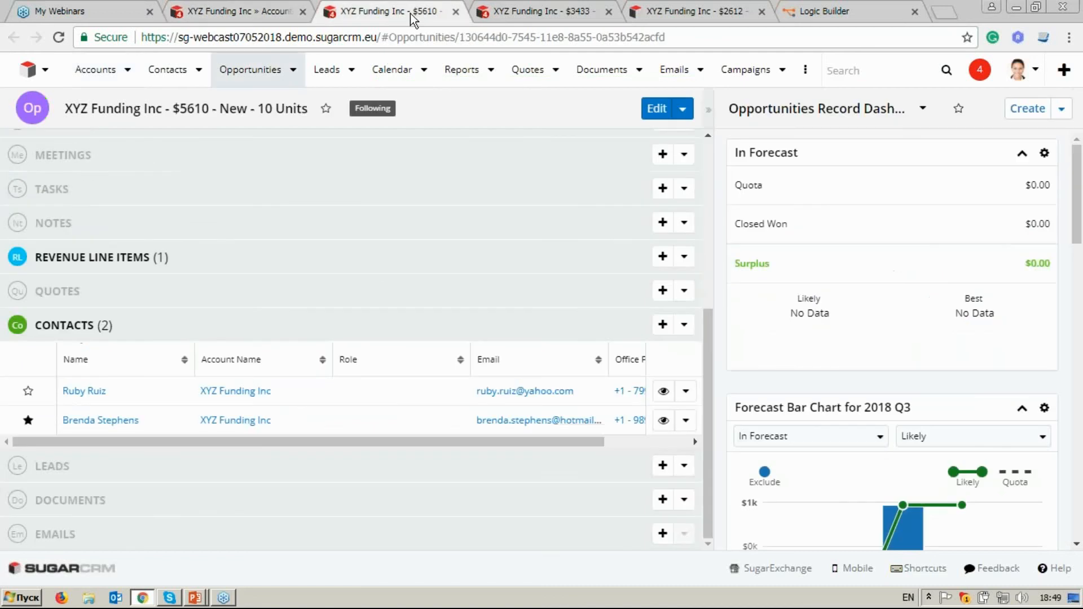
{"action": "left_click", "coordinate": [57, 38]}
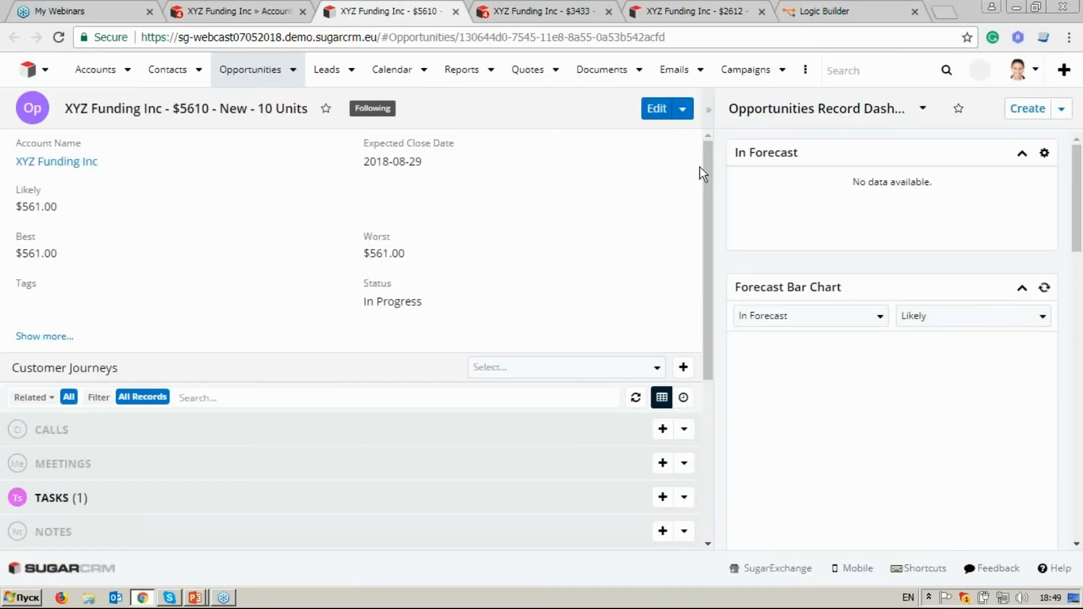
{"action": "left_click_drag", "start_coordinate": [712, 195], "coordinate": [718, 353]}
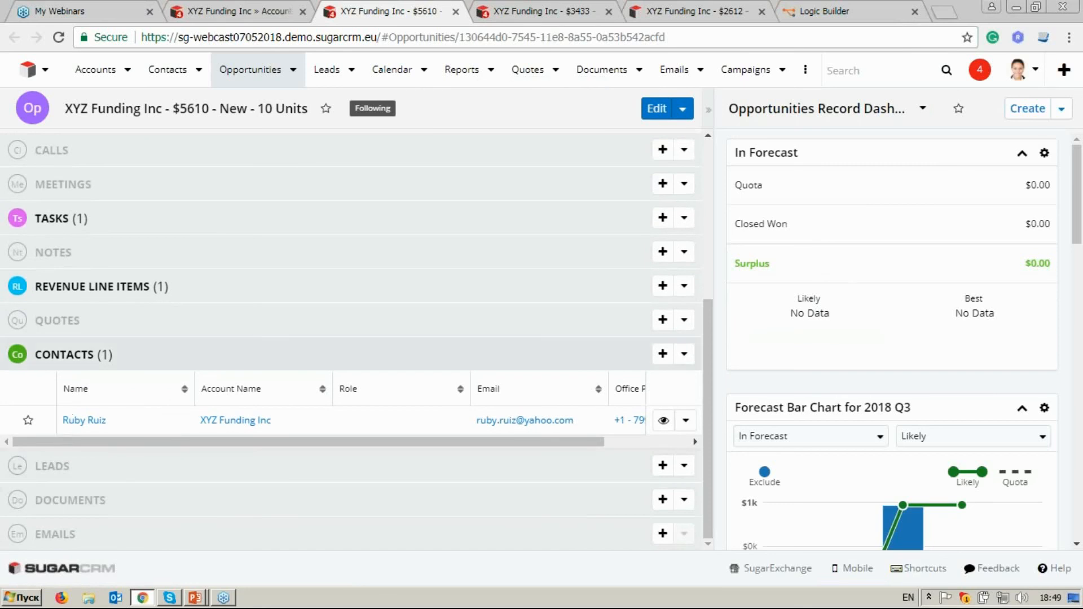
{"action": "left_click", "coordinate": [161, 217]}
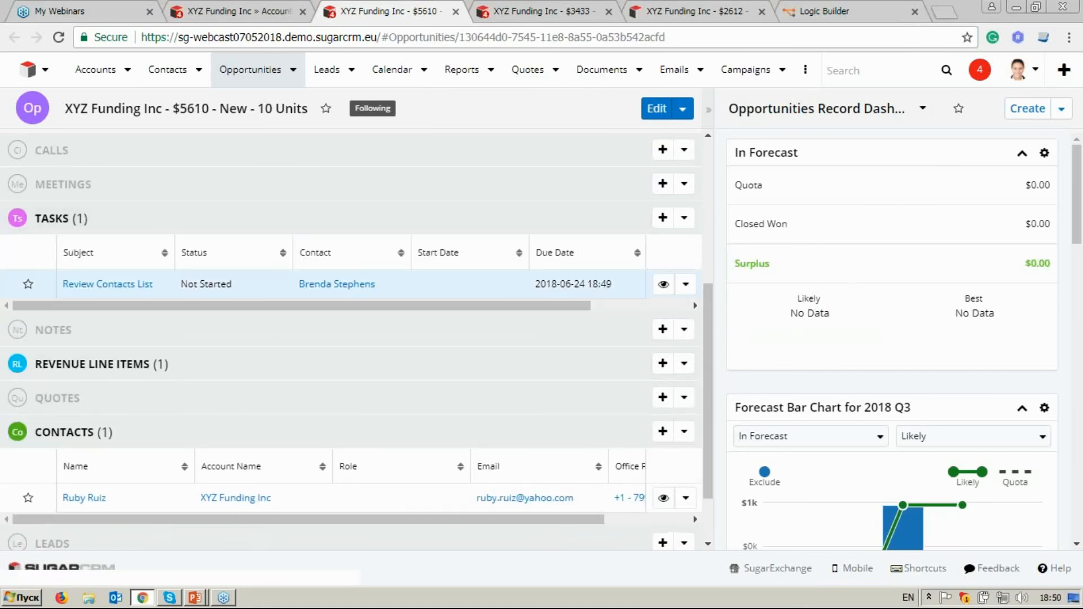
{"action": "left_click", "coordinate": [107, 284]}
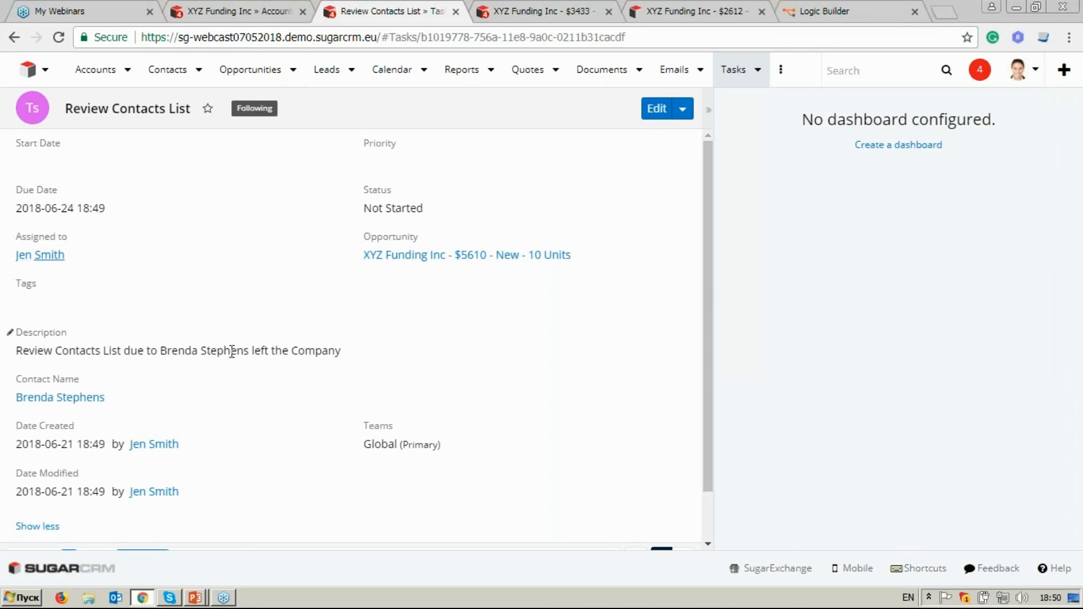
Reload the 227 Units opportunity and check its related tasks and contacts.
{"action": "left_click", "coordinate": [698, 11]}
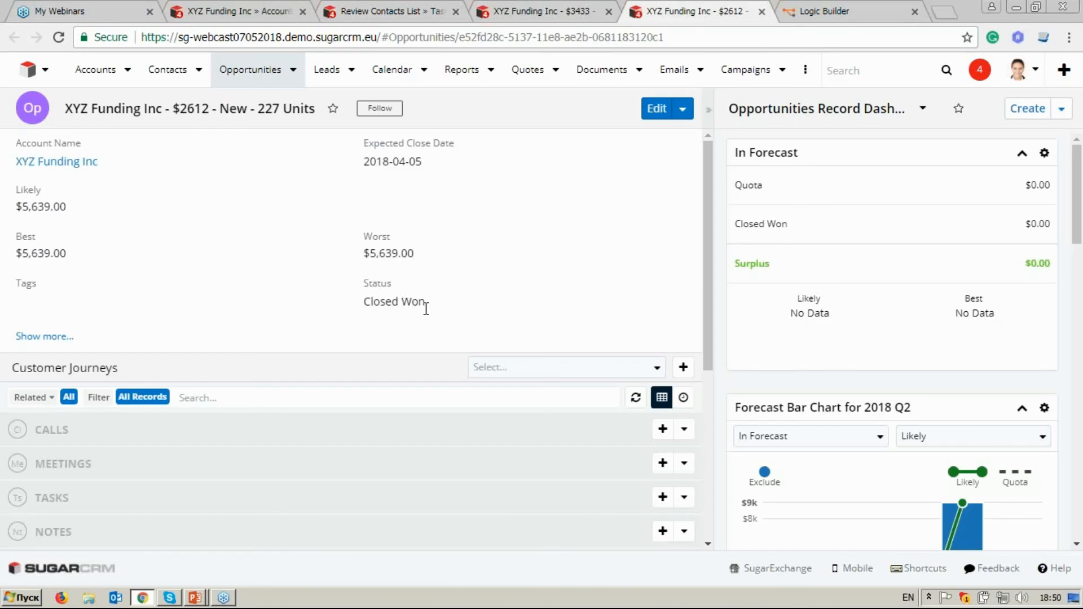
{"action": "scroll", "coordinate": [426, 306], "scroll_direction": "down", "scroll_amount": 2}
{"action": "scroll", "coordinate": [429, 305], "scroll_direction": "down", "scroll_amount": 3}
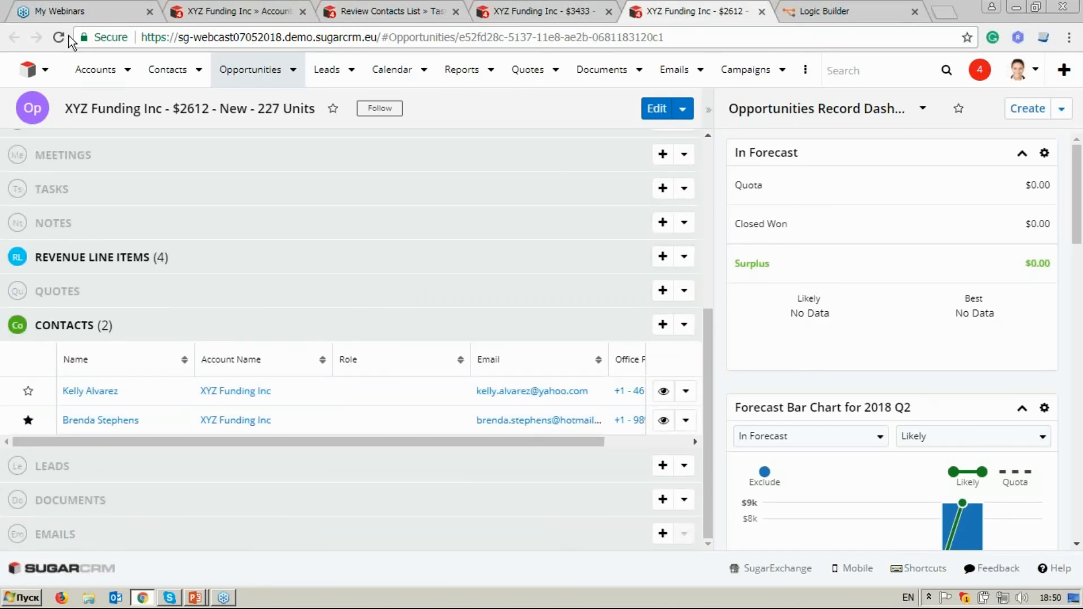
{"action": "left_click", "coordinate": [61, 38]}
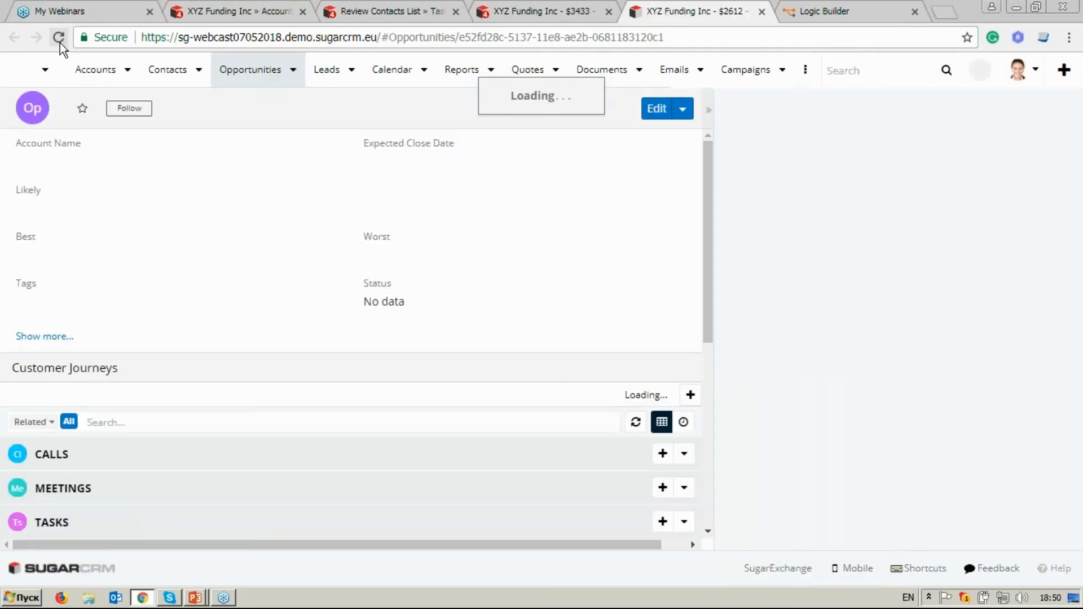
{"action": "scroll", "coordinate": [398, 245], "scroll_direction": "down", "scroll_amount": 1}
{"action": "scroll", "coordinate": [397, 242], "scroll_direction": "down", "scroll_amount": 3}
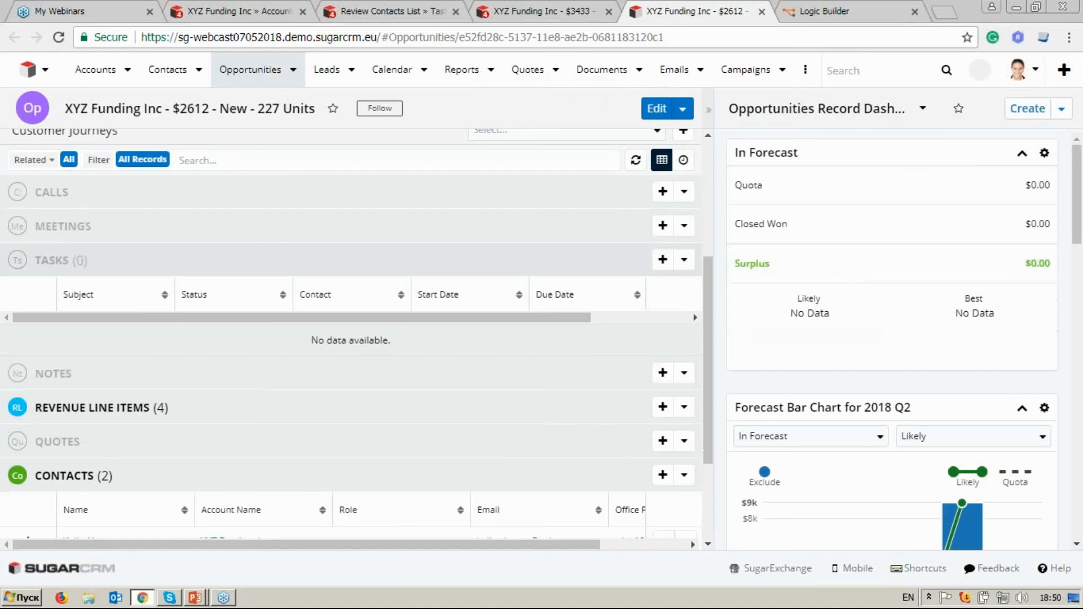
{"action": "scroll", "coordinate": [395, 237], "scroll_direction": "down", "scroll_amount": 3}
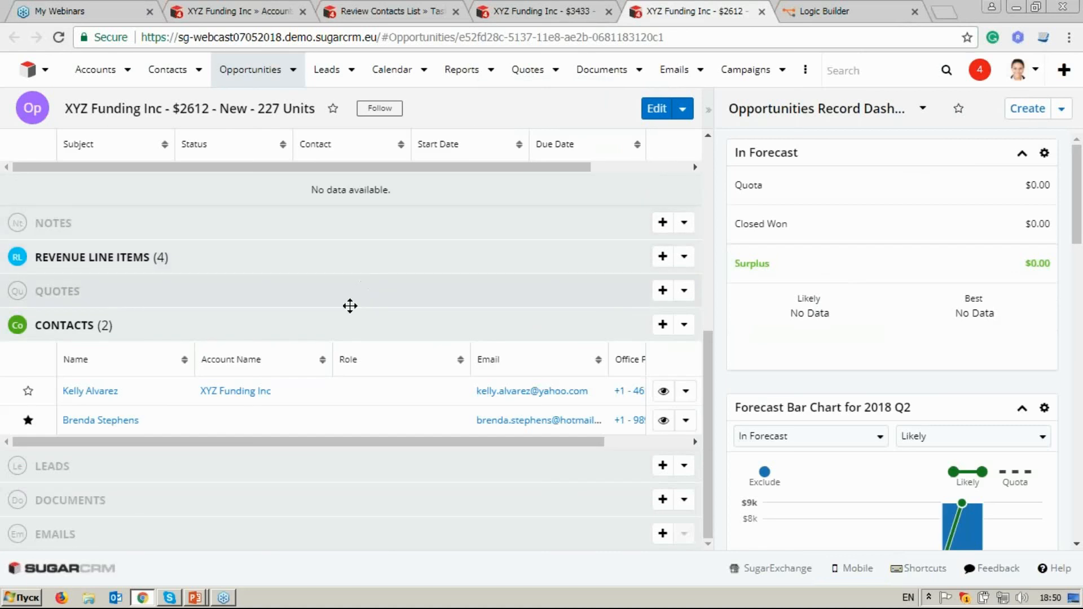
Open the unlinked contact's record, check its tasks and notes, and open the "Autoremove from opp" note.
{"action": "left_click", "coordinate": [129, 424]}
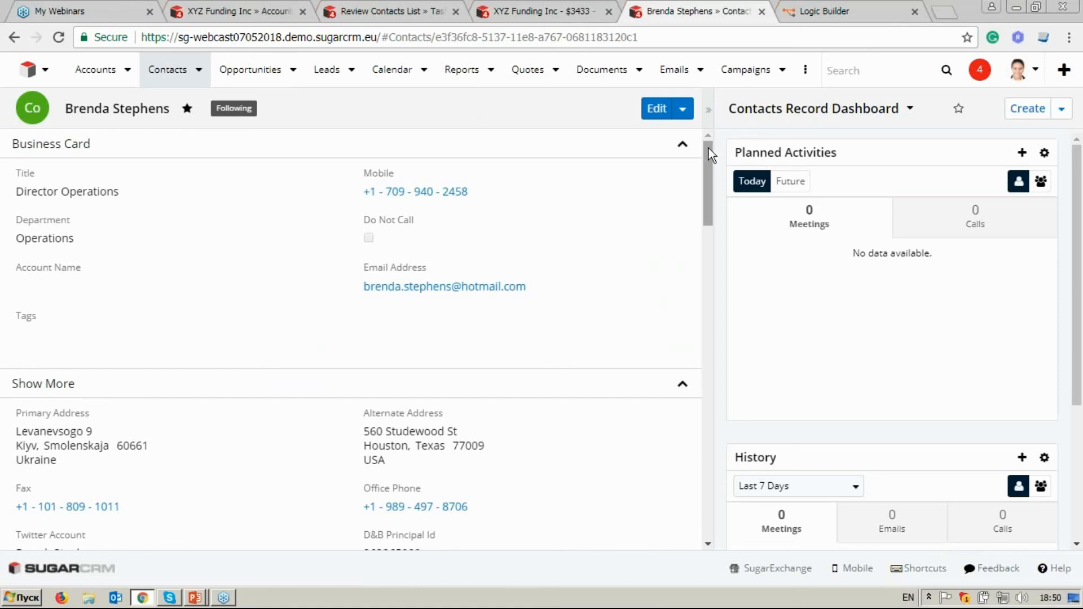
{"action": "left_click_drag", "start_coordinate": [709, 152], "coordinate": [703, 399]}
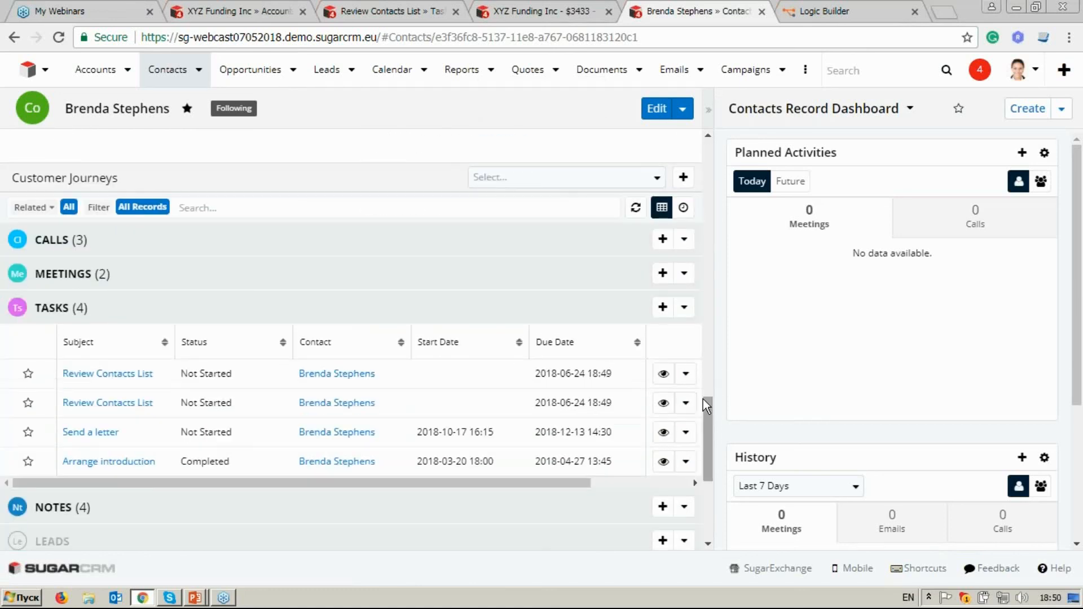
{"action": "scroll", "coordinate": [169, 433], "scroll_direction": "down", "scroll_amount": 2}
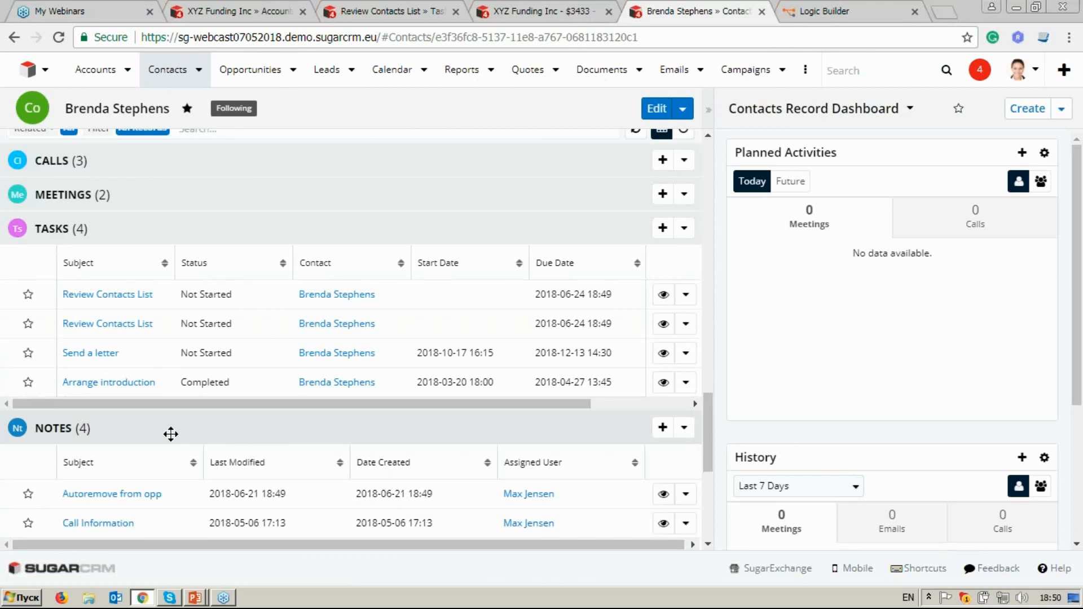
{"action": "scroll", "coordinate": [169, 433], "scroll_direction": "down", "scroll_amount": 2}
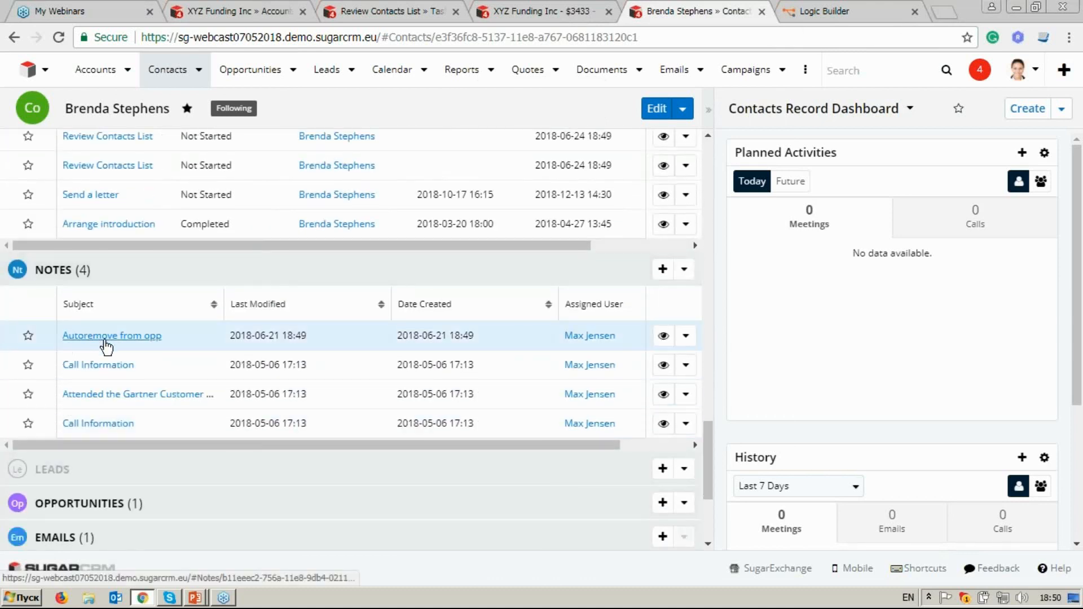
{"action": "left_click", "coordinate": [112, 335]}
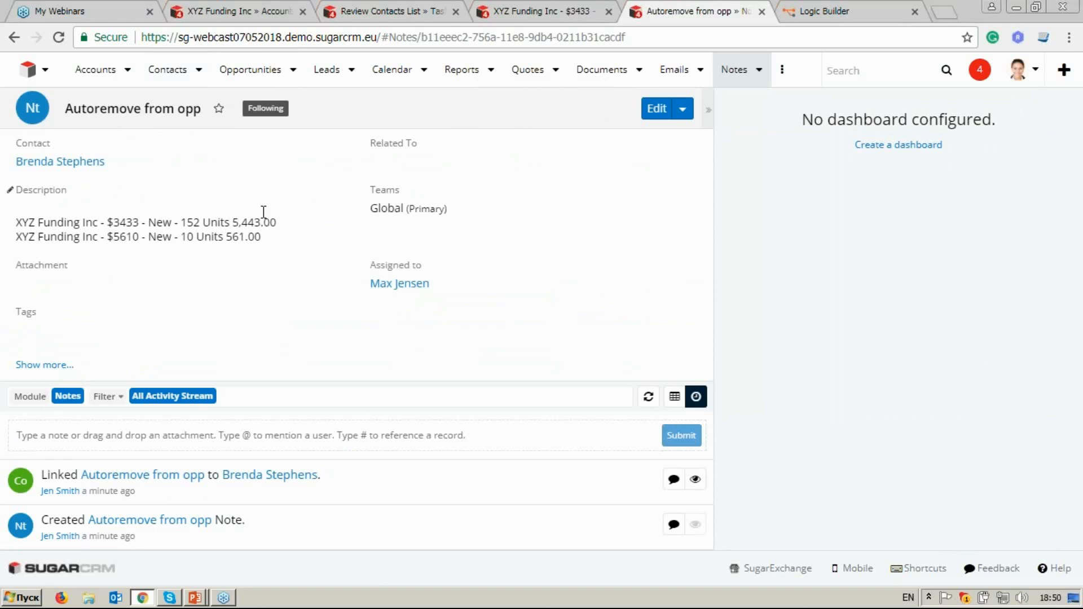
Close the tabs with the note, the 152 Units opportunity and the Review Contacts List task.
{"action": "left_click", "coordinate": [762, 11]}
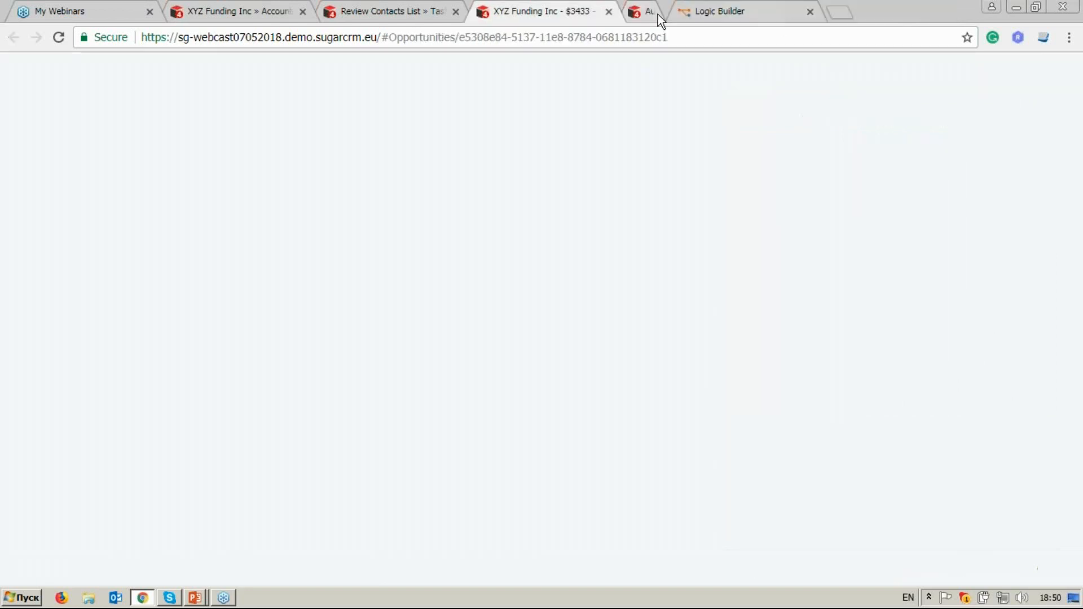
{"action": "left_click", "coordinate": [609, 11]}
{"action": "left_click", "coordinate": [455, 11]}
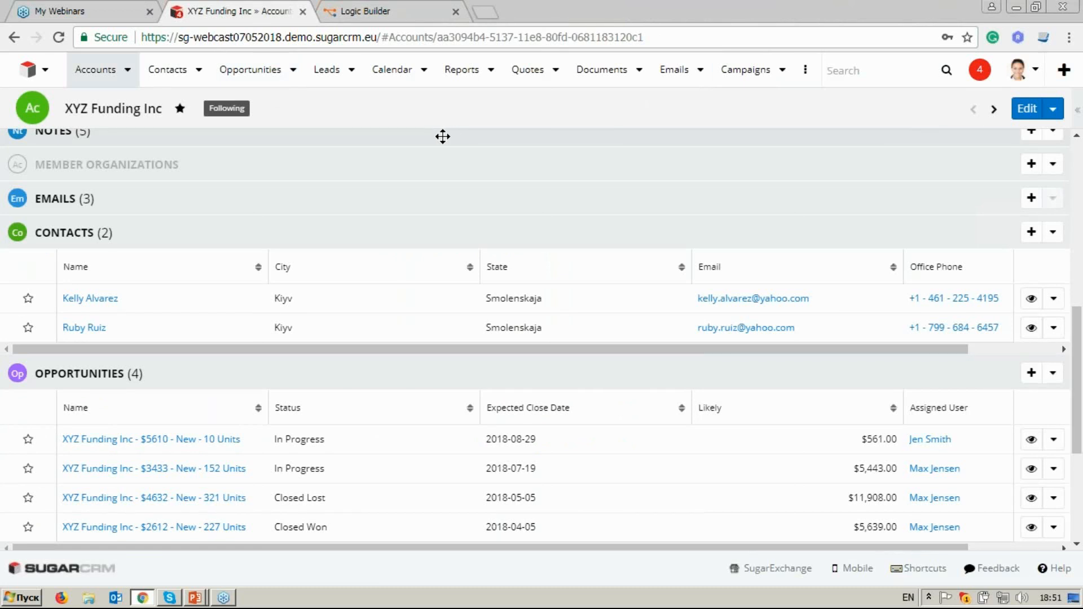
Switch to Logic Builder, load the saved "Keep opp up-to-date" flowchart, and return to the XYZ Funding Inc account in SugarCRM.
{"action": "left_click", "coordinate": [356, 18]}
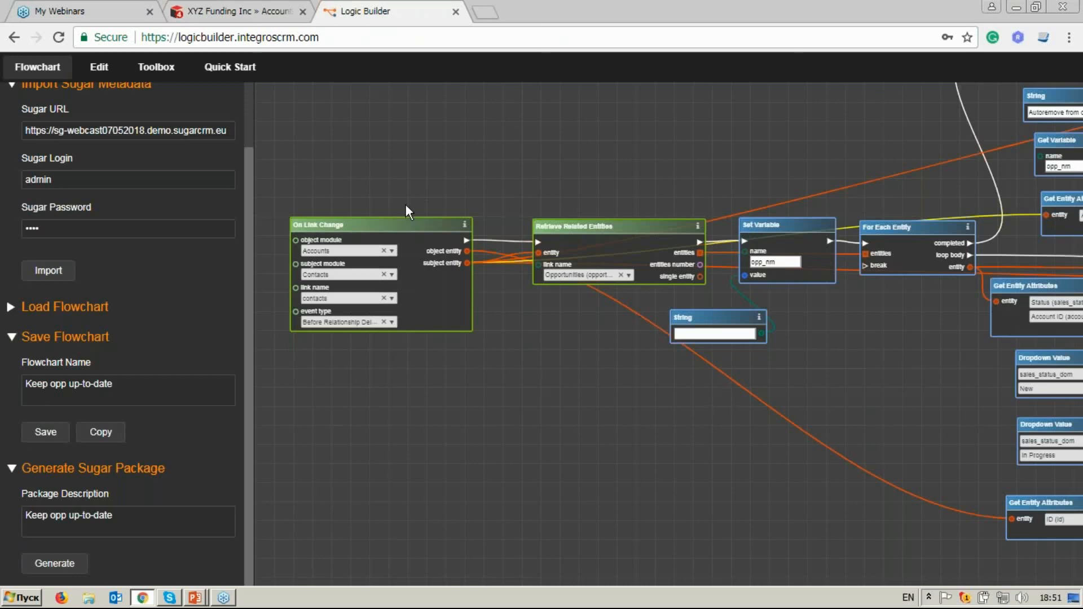
{"action": "left_click_drag", "start_coordinate": [249, 213], "coordinate": [249, 211]}
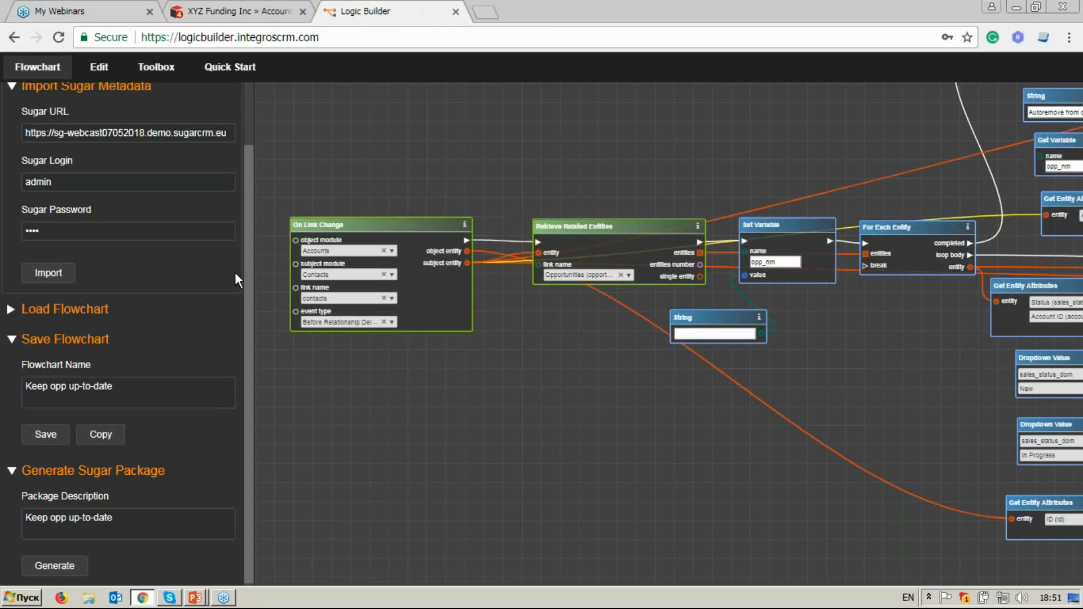
{"action": "left_click", "coordinate": [84, 312]}
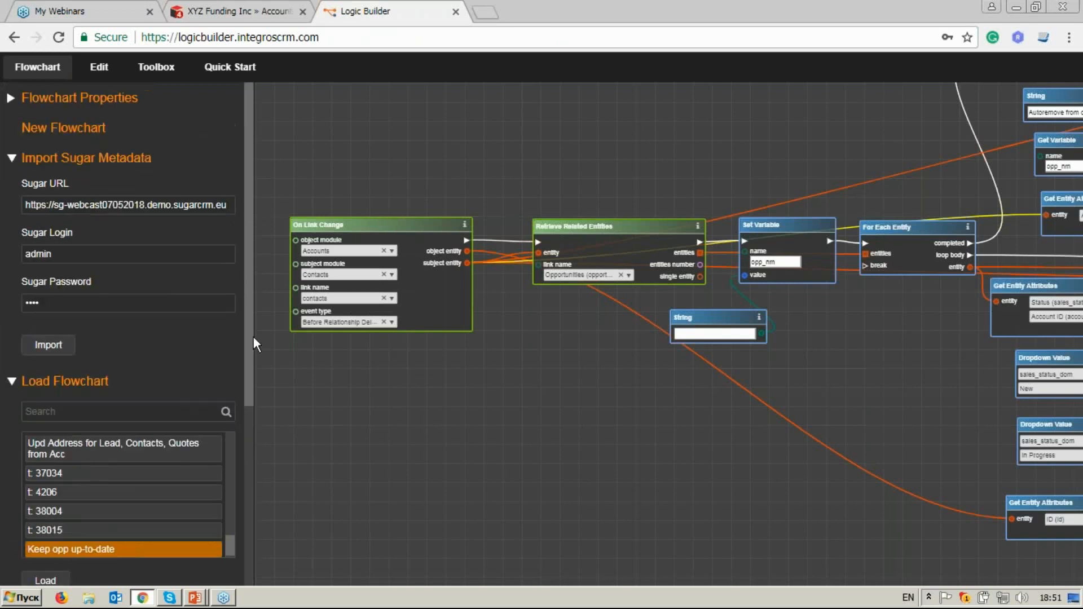
{"action": "left_click_drag", "start_coordinate": [252, 336], "coordinate": [257, 388]}
{"action": "mouse_move", "coordinate": [232, 467]}
{"action": "left_mouse_down"}
{"action": "mouse_move", "coordinate": [229, 453]}
{"action": "mouse_move", "coordinate": [235, 473]}
{"action": "left_mouse_up"}
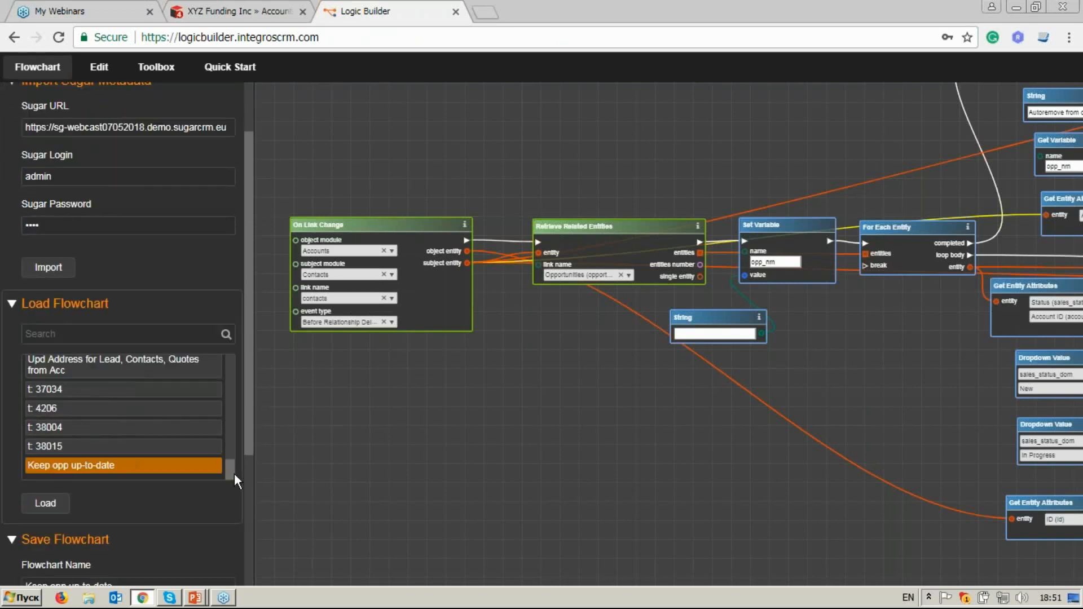
{"action": "left_click", "coordinate": [183, 471]}
{"action": "left_click", "coordinate": [55, 508]}
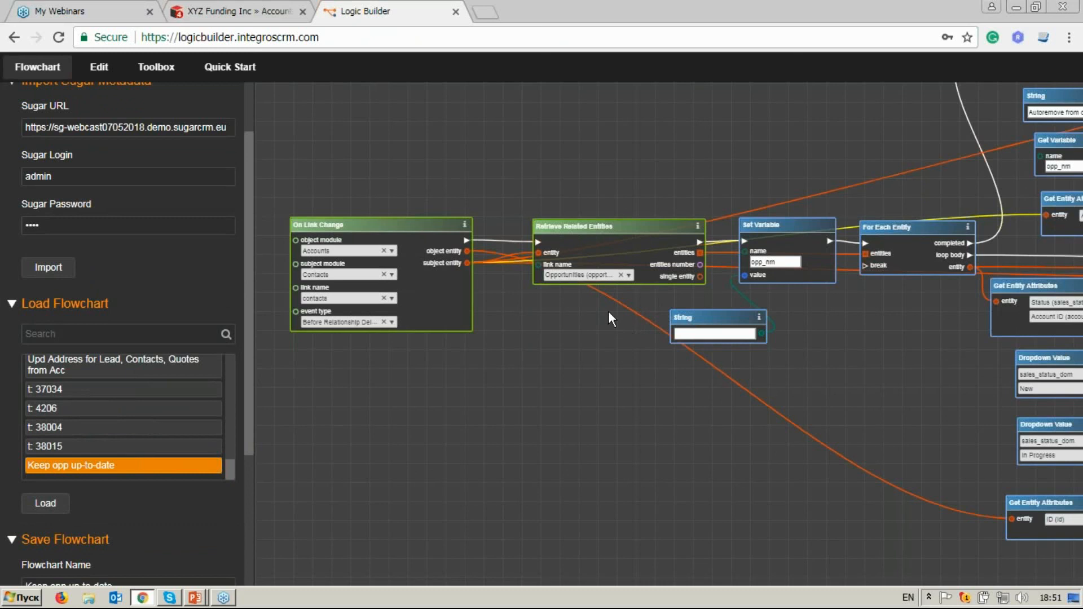
{"action": "left_click", "coordinate": [255, 11]}
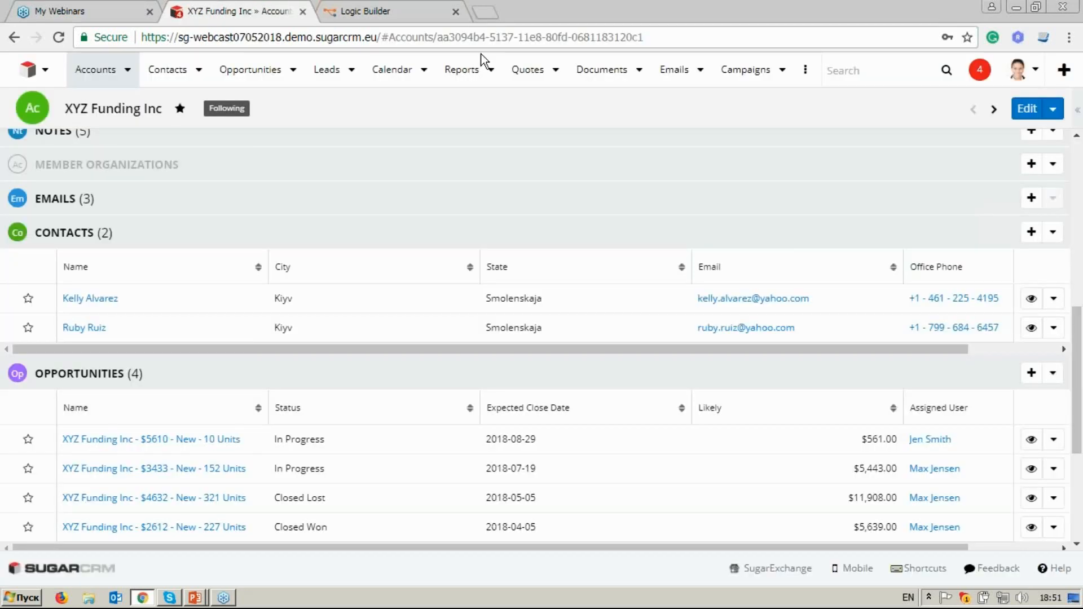
Open the Module Loader in SugarCRM's administration and look through the installed extensions for the "Keep opp up-to-date" flowchart package.
{"action": "left_click", "coordinate": [1019, 70]}
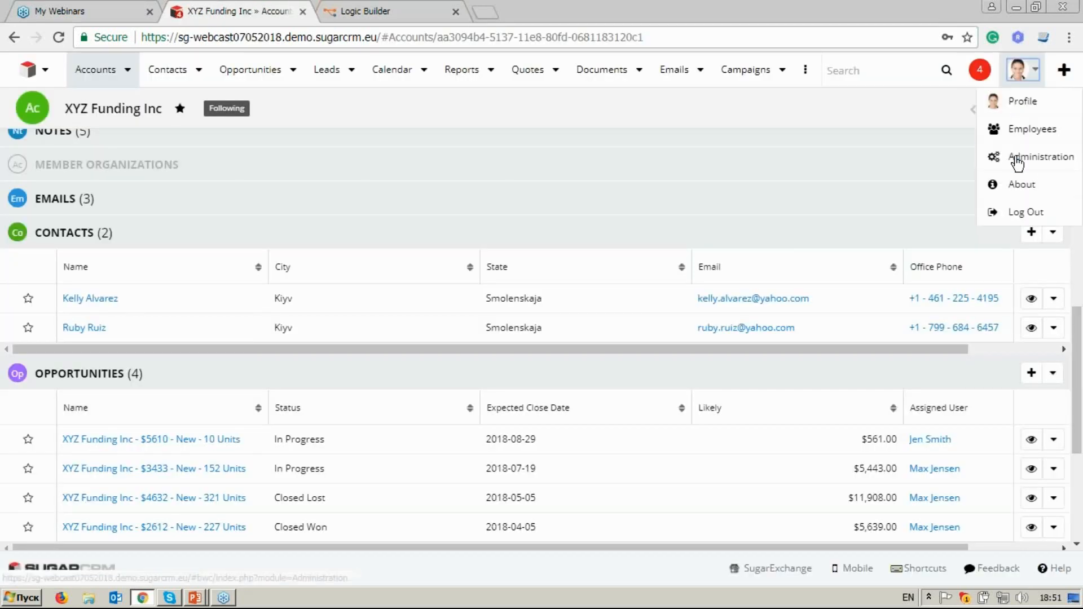
{"action": "left_click", "coordinate": [1041, 156]}
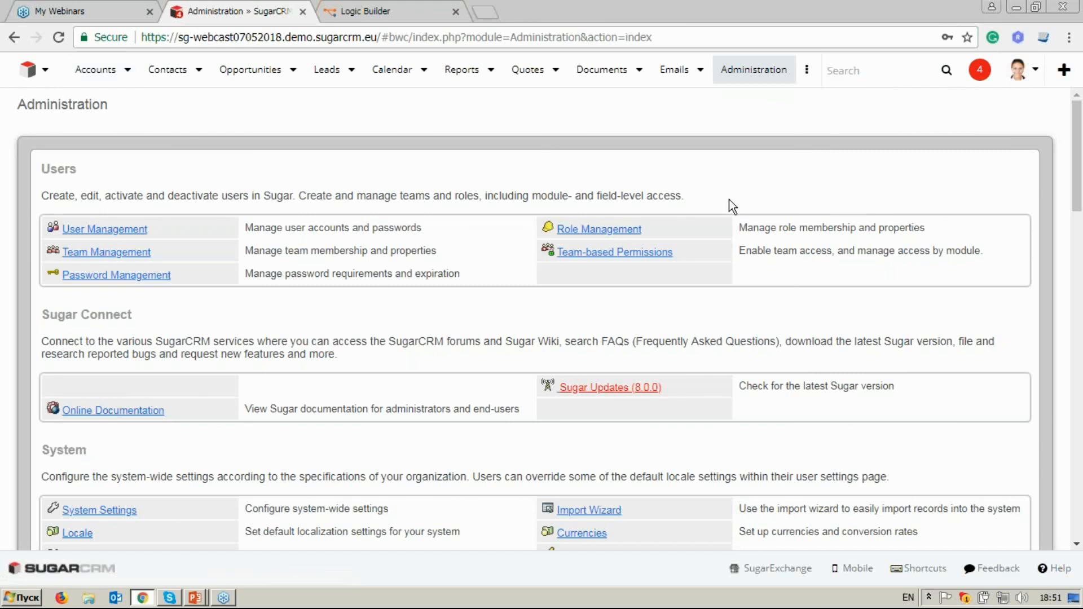
{"action": "scroll", "coordinate": [729, 199], "scroll_direction": "down", "scroll_amount": 14}
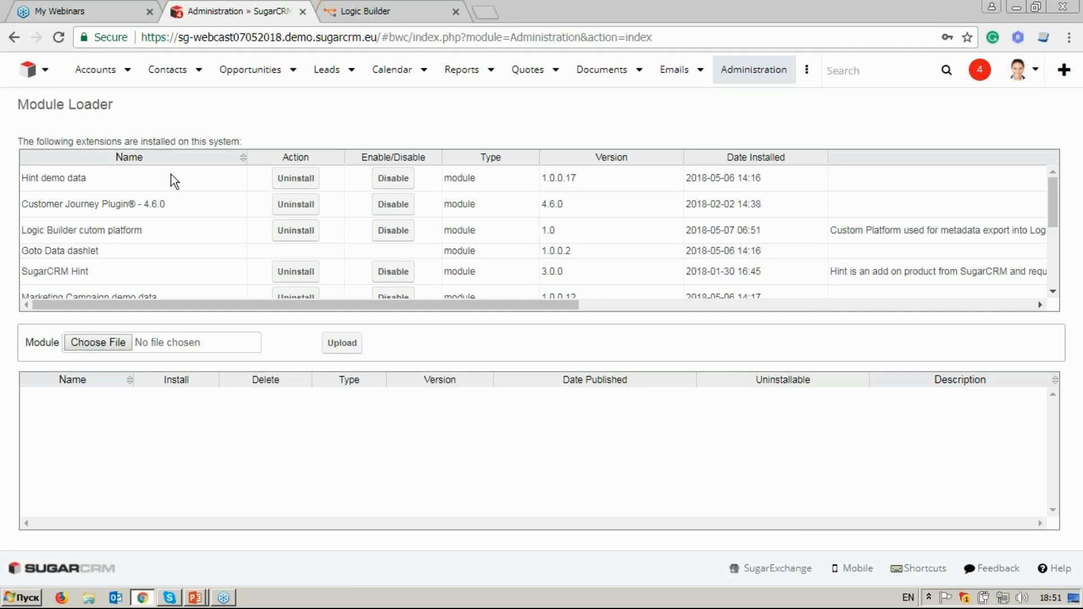
{"action": "scroll", "coordinate": [181, 203], "scroll_direction": "down", "scroll_amount": 5}
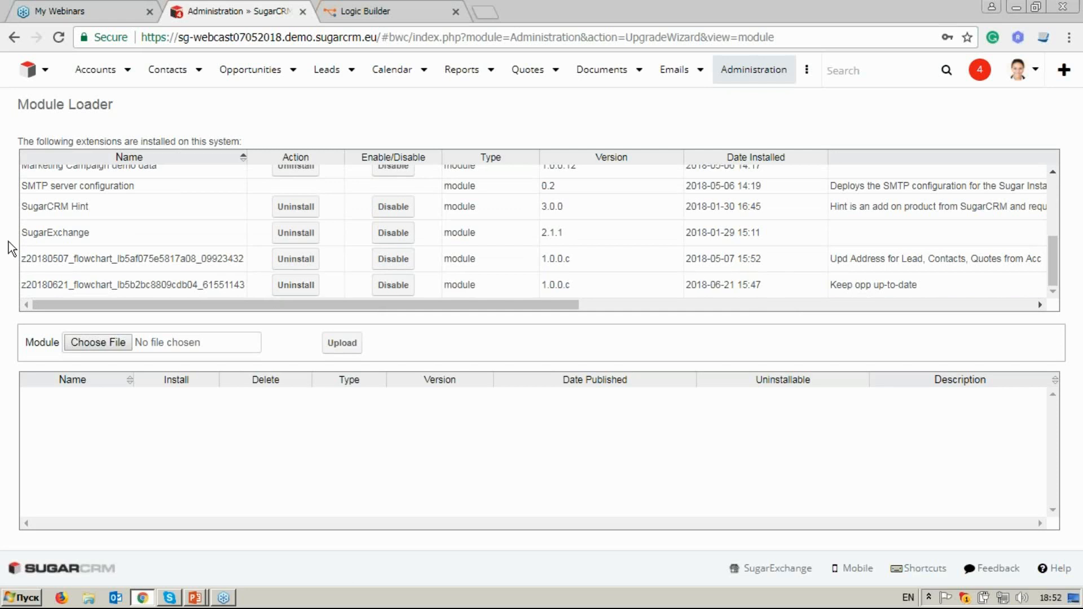
Switch to the running LogicBuilderShowCase2 PowerPoint slide show and advance from the Delivery Flow slide to the closing slide.
{"action": "left_click", "coordinate": [194, 598]}
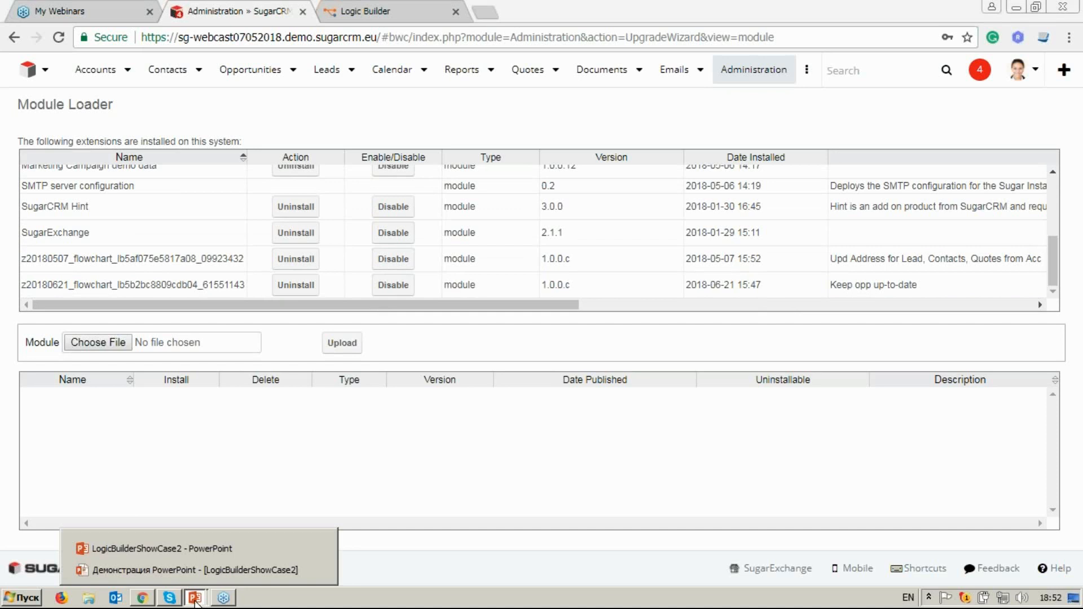
{"action": "left_click", "coordinate": [195, 570]}
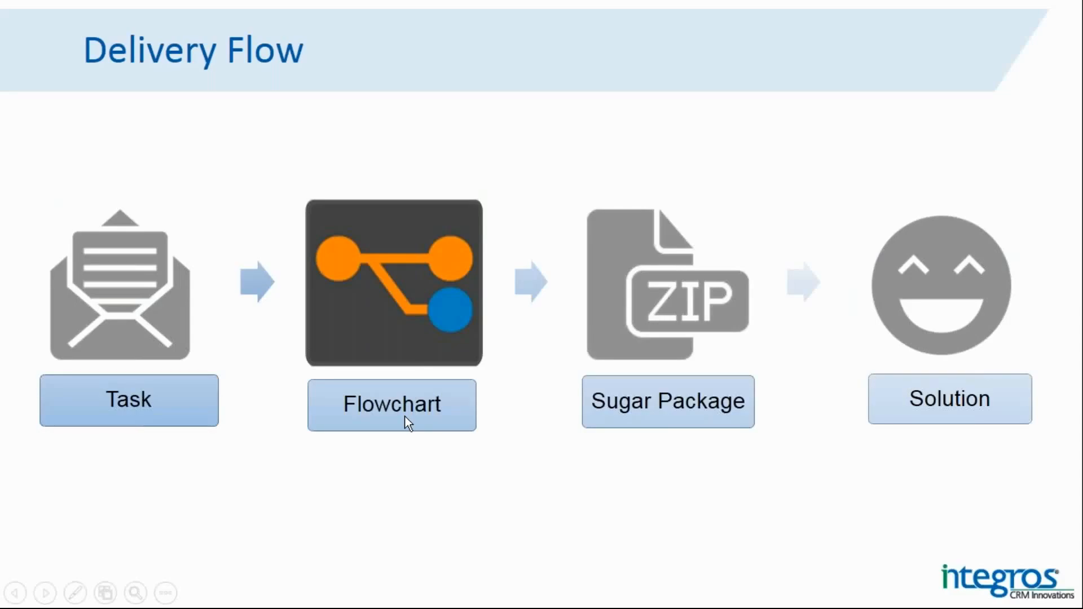
{"action": "left_click", "coordinate": [407, 421]}
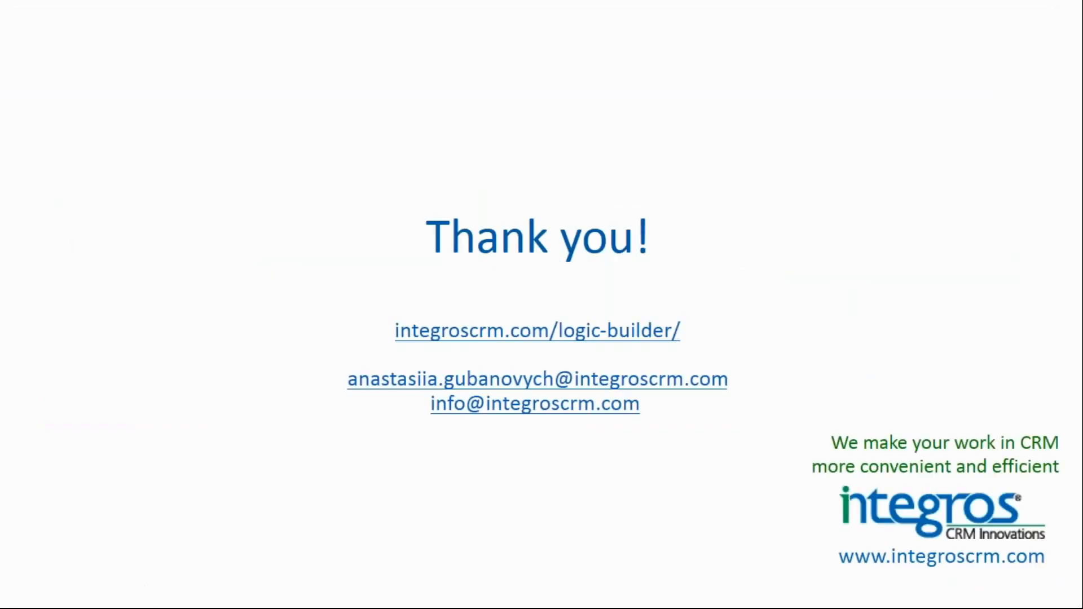